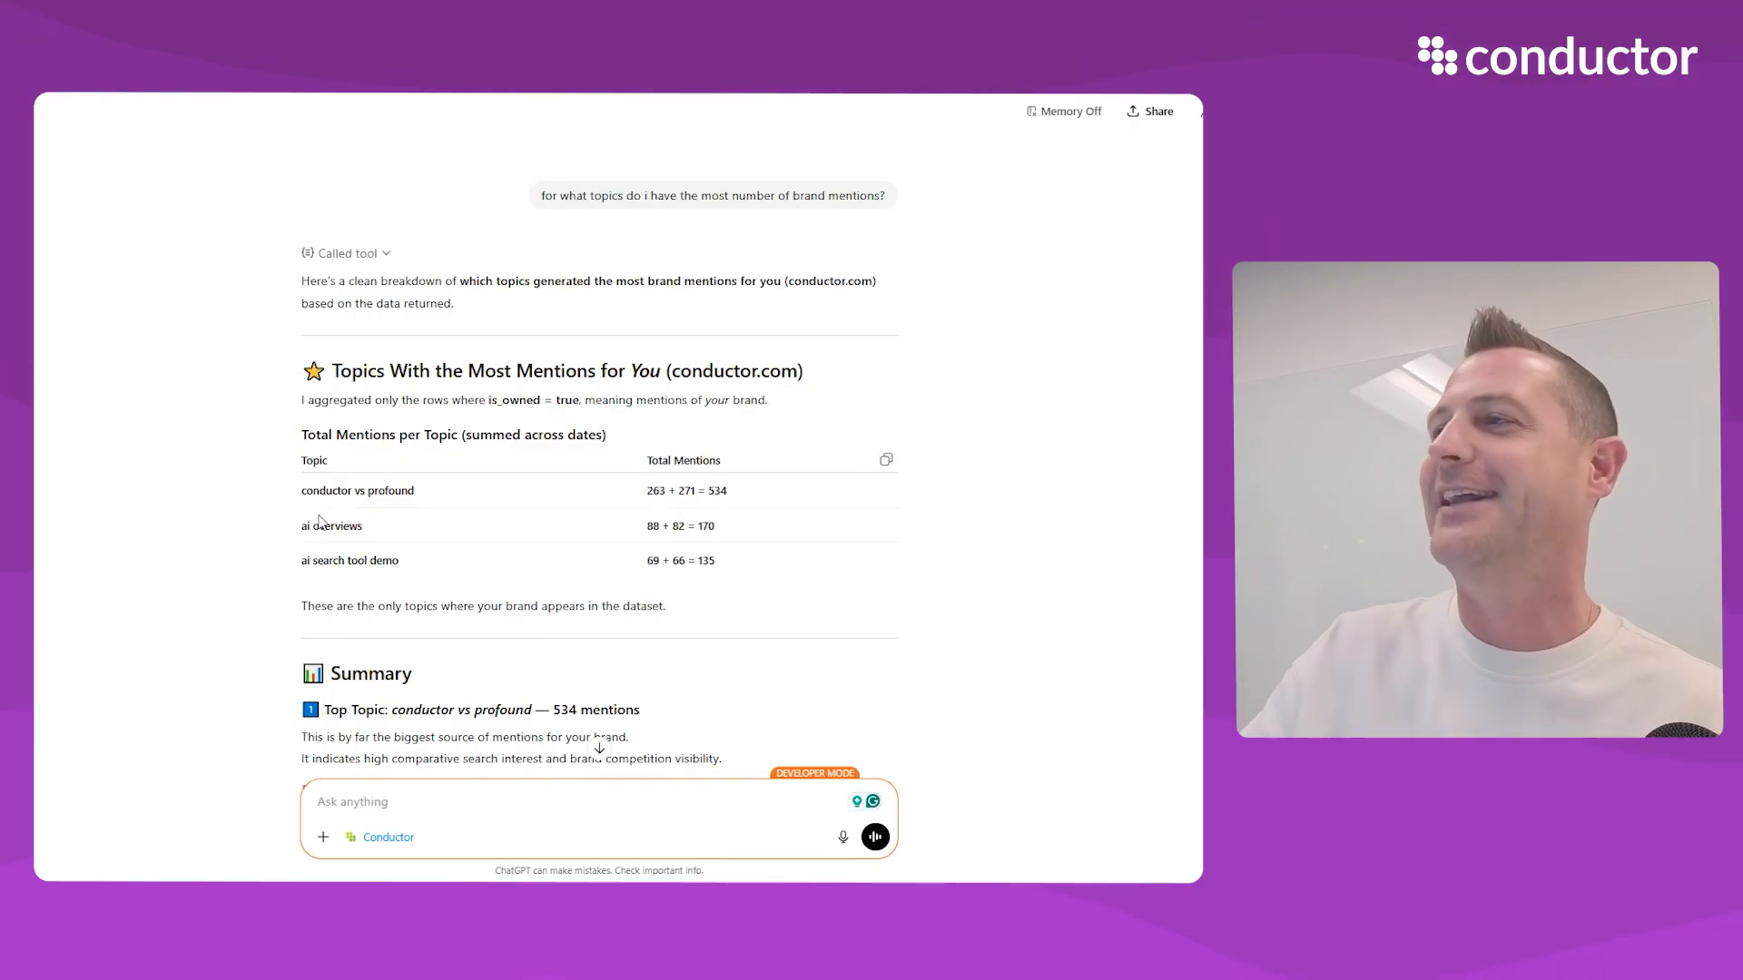
Read through the answer on topics with the most brand mentions, down to its final ranking and suggested follow-ups
{"action": "scroll", "coordinate": [292, 536], "scroll_direction": "down", "scroll_amount": 1}
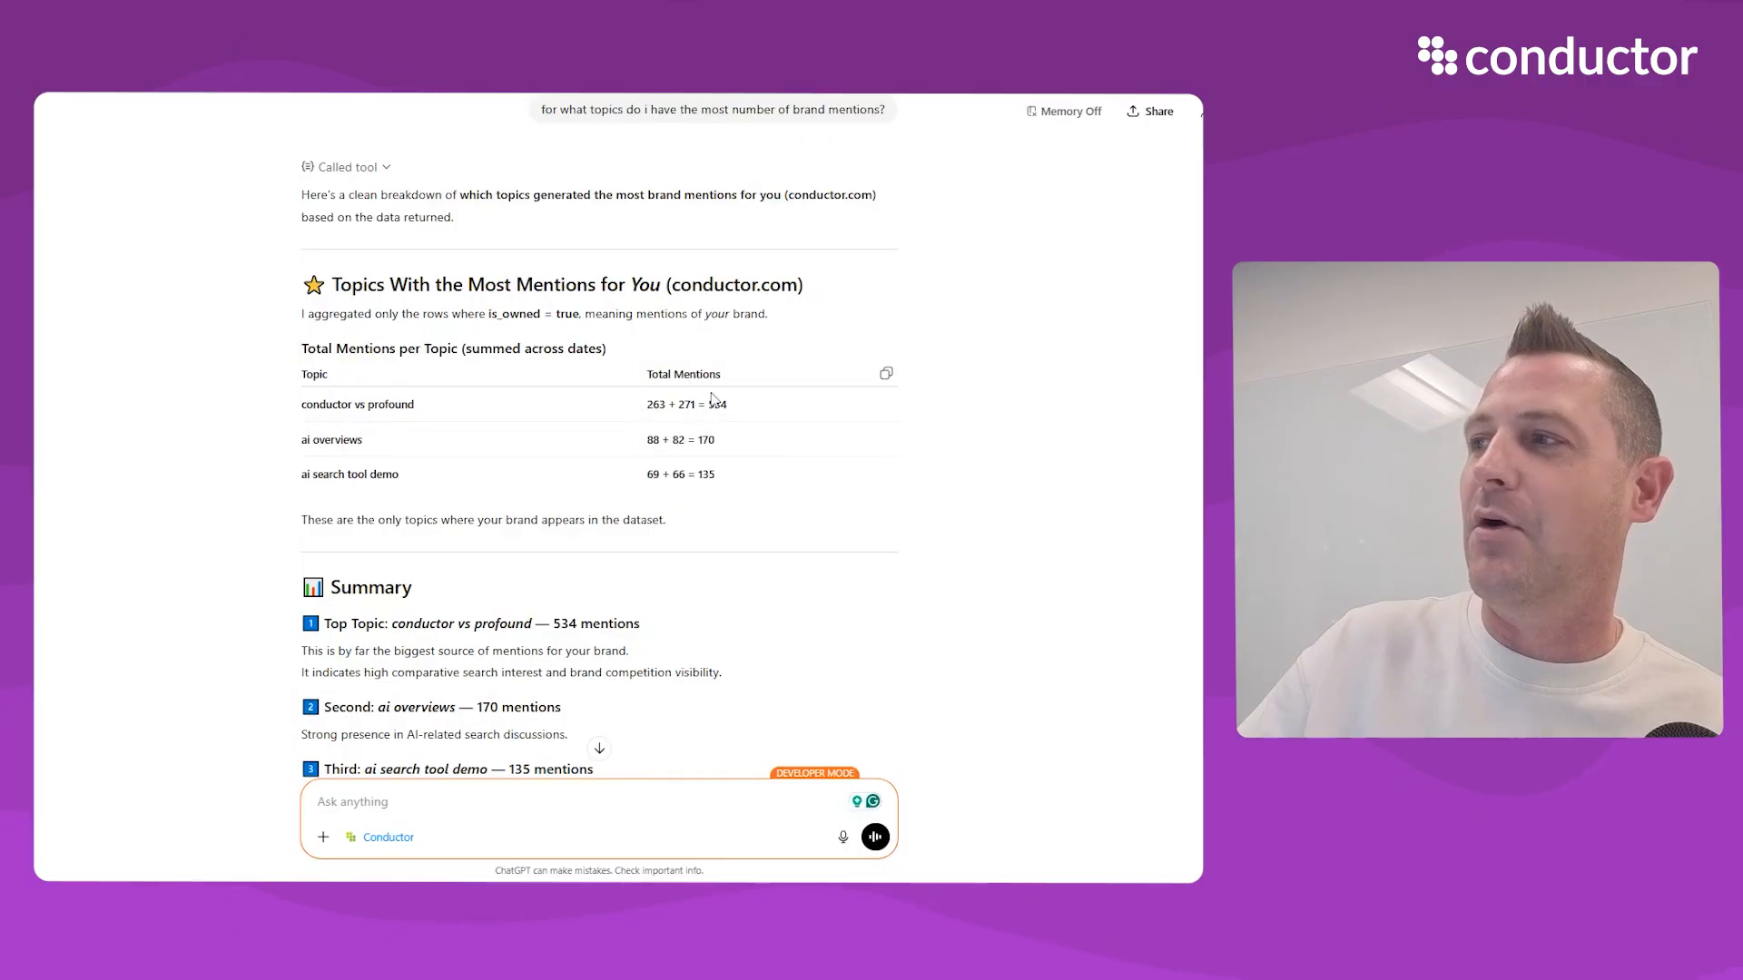
{"action": "scroll", "coordinate": [299, 472], "scroll_direction": "down", "scroll_amount": 3}
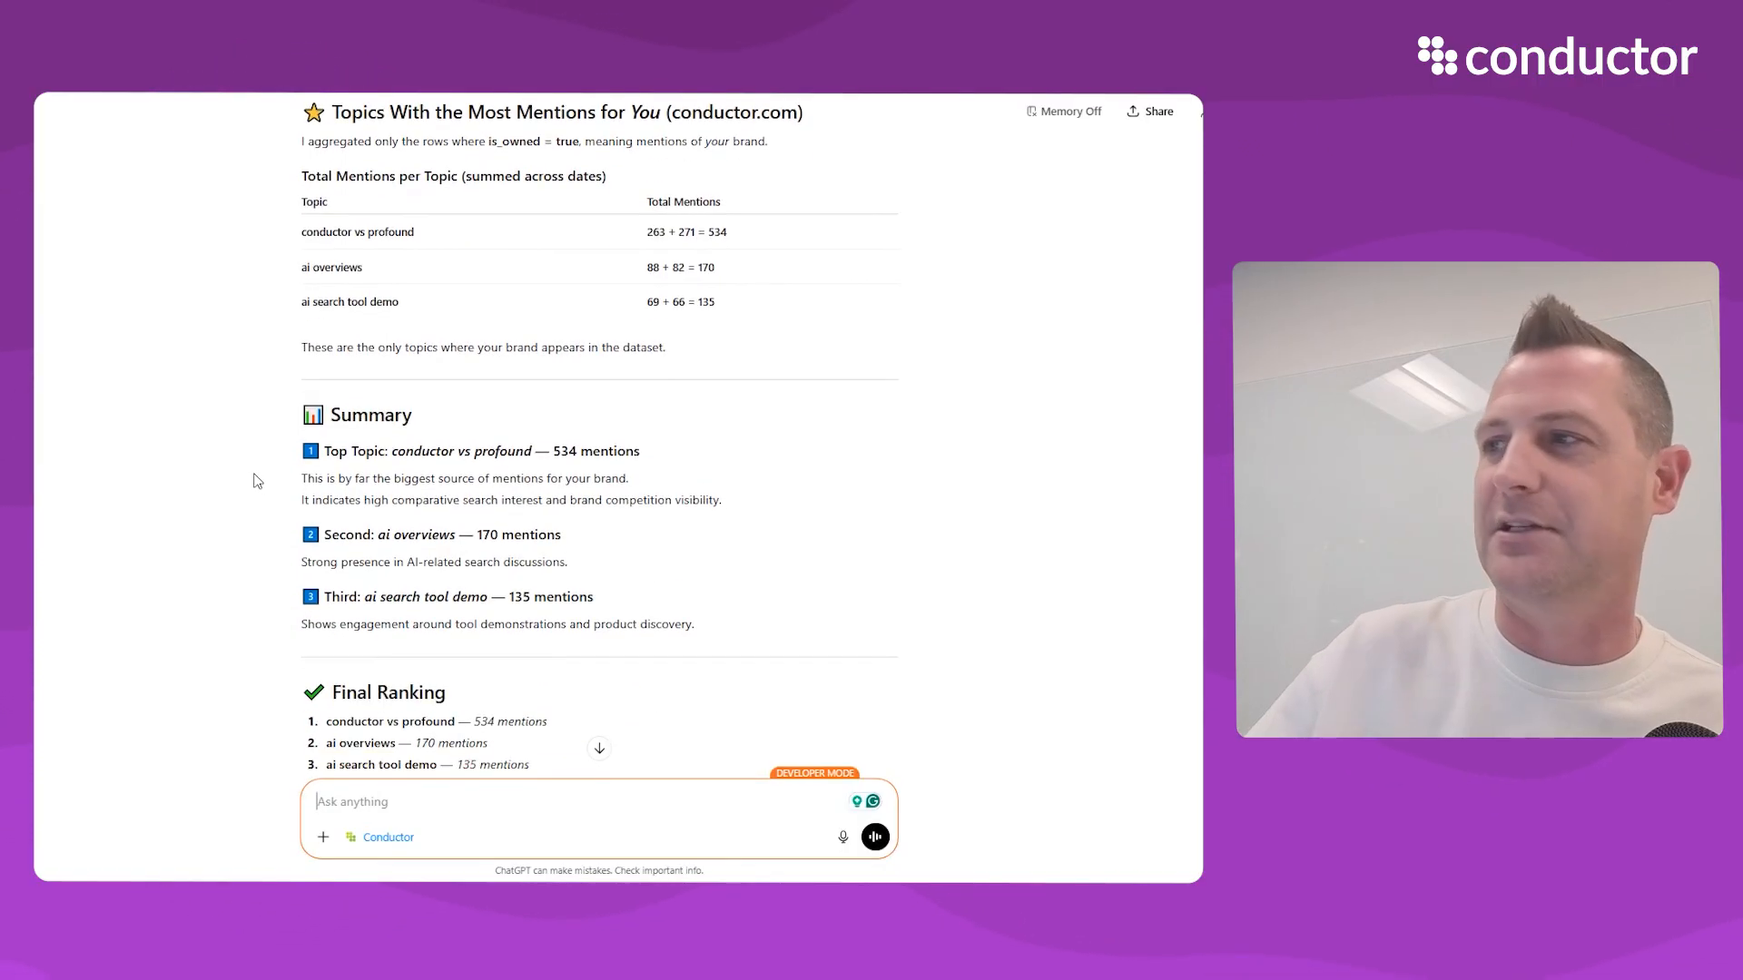
{"action": "scroll", "coordinate": [252, 475], "scroll_direction": "down", "scroll_amount": 1}
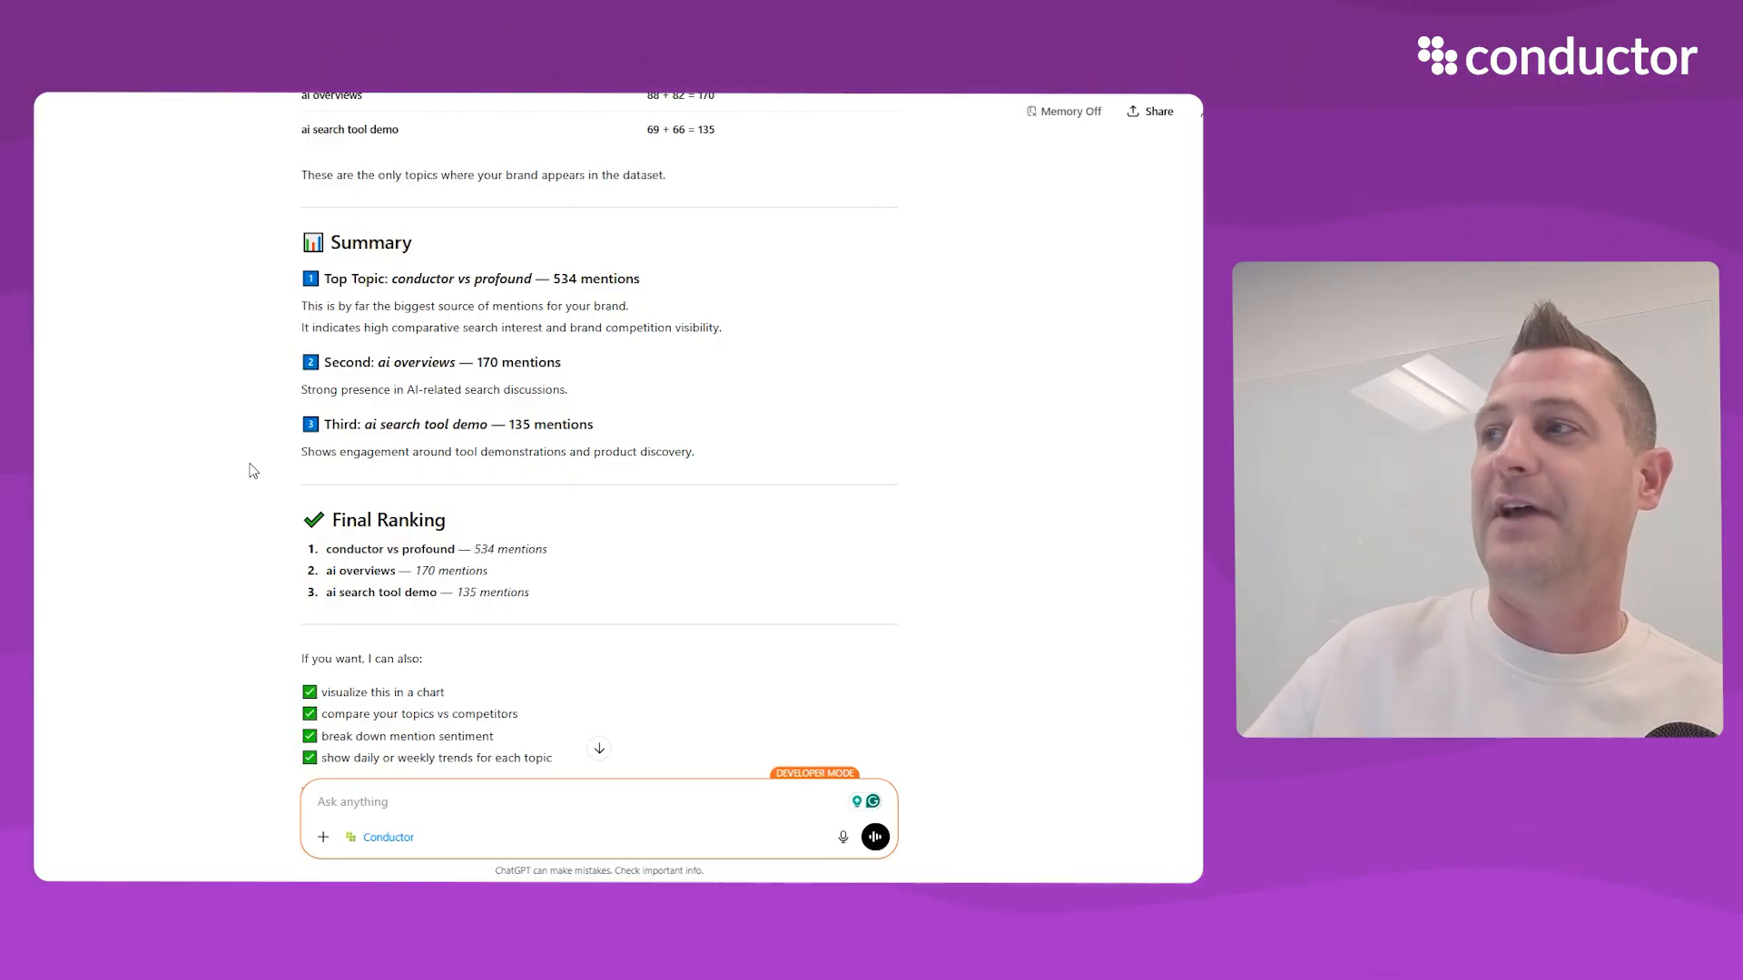
{"action": "scroll", "coordinate": [258, 490], "scroll_direction": "down", "scroll_amount": 1}
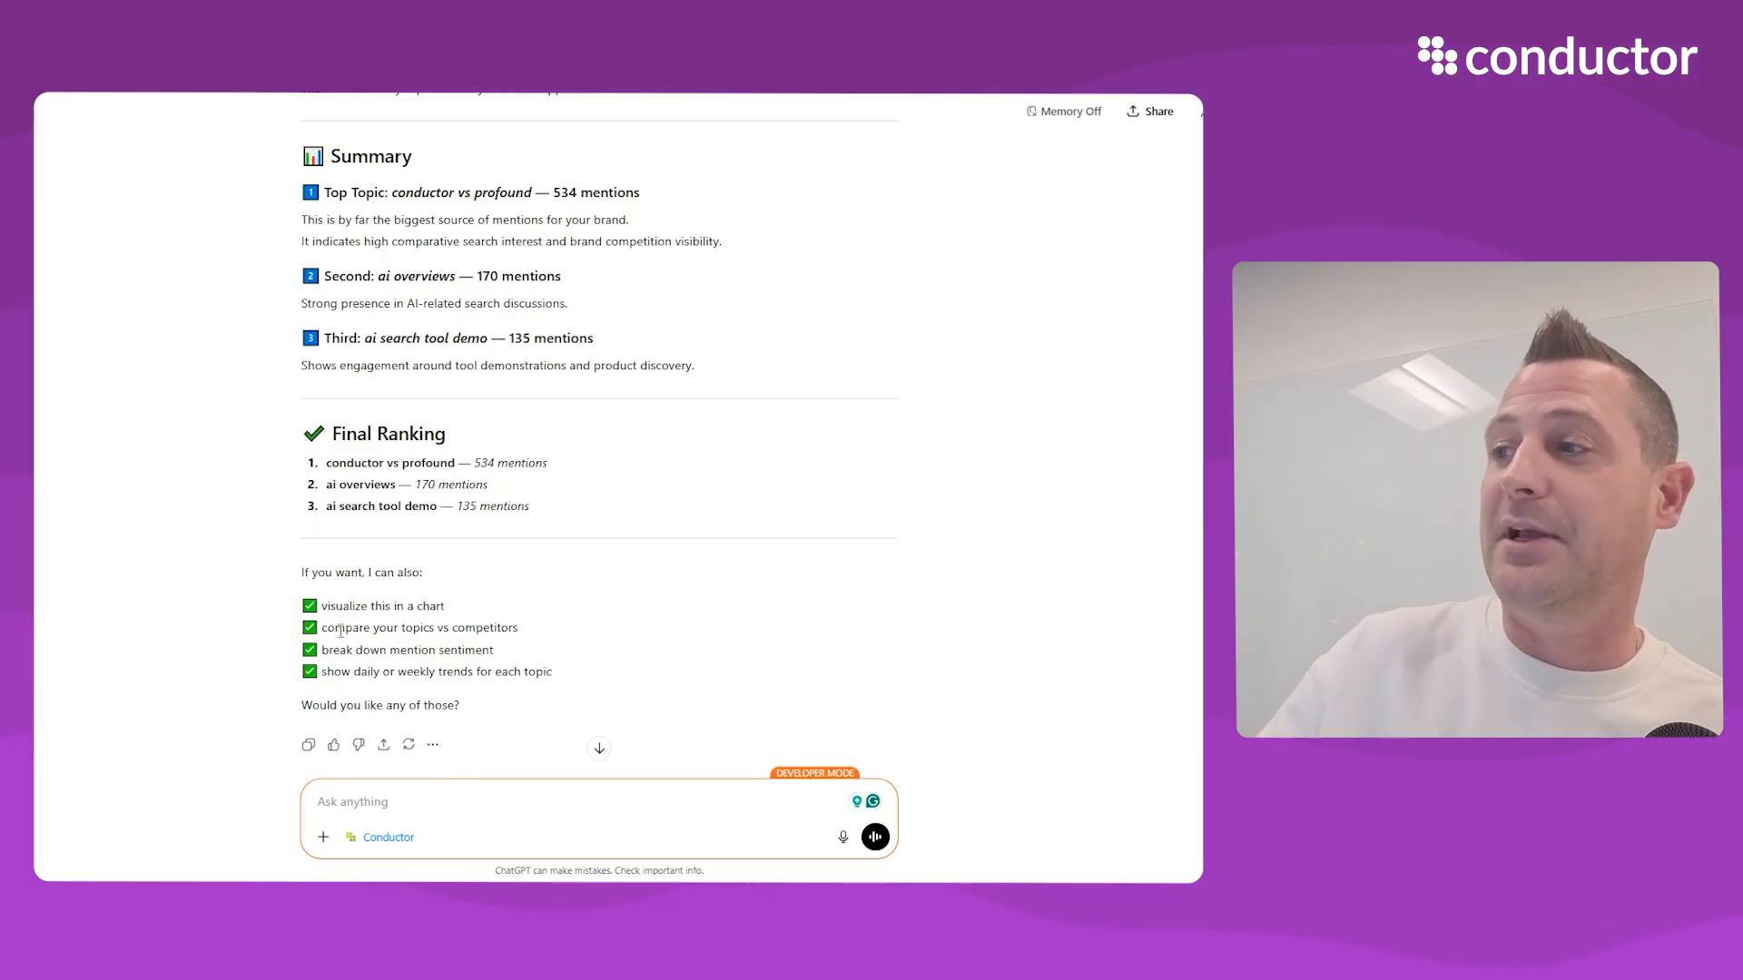
{"action": "scroll", "coordinate": [499, 665], "scroll_direction": "down", "scroll_amount": 1}
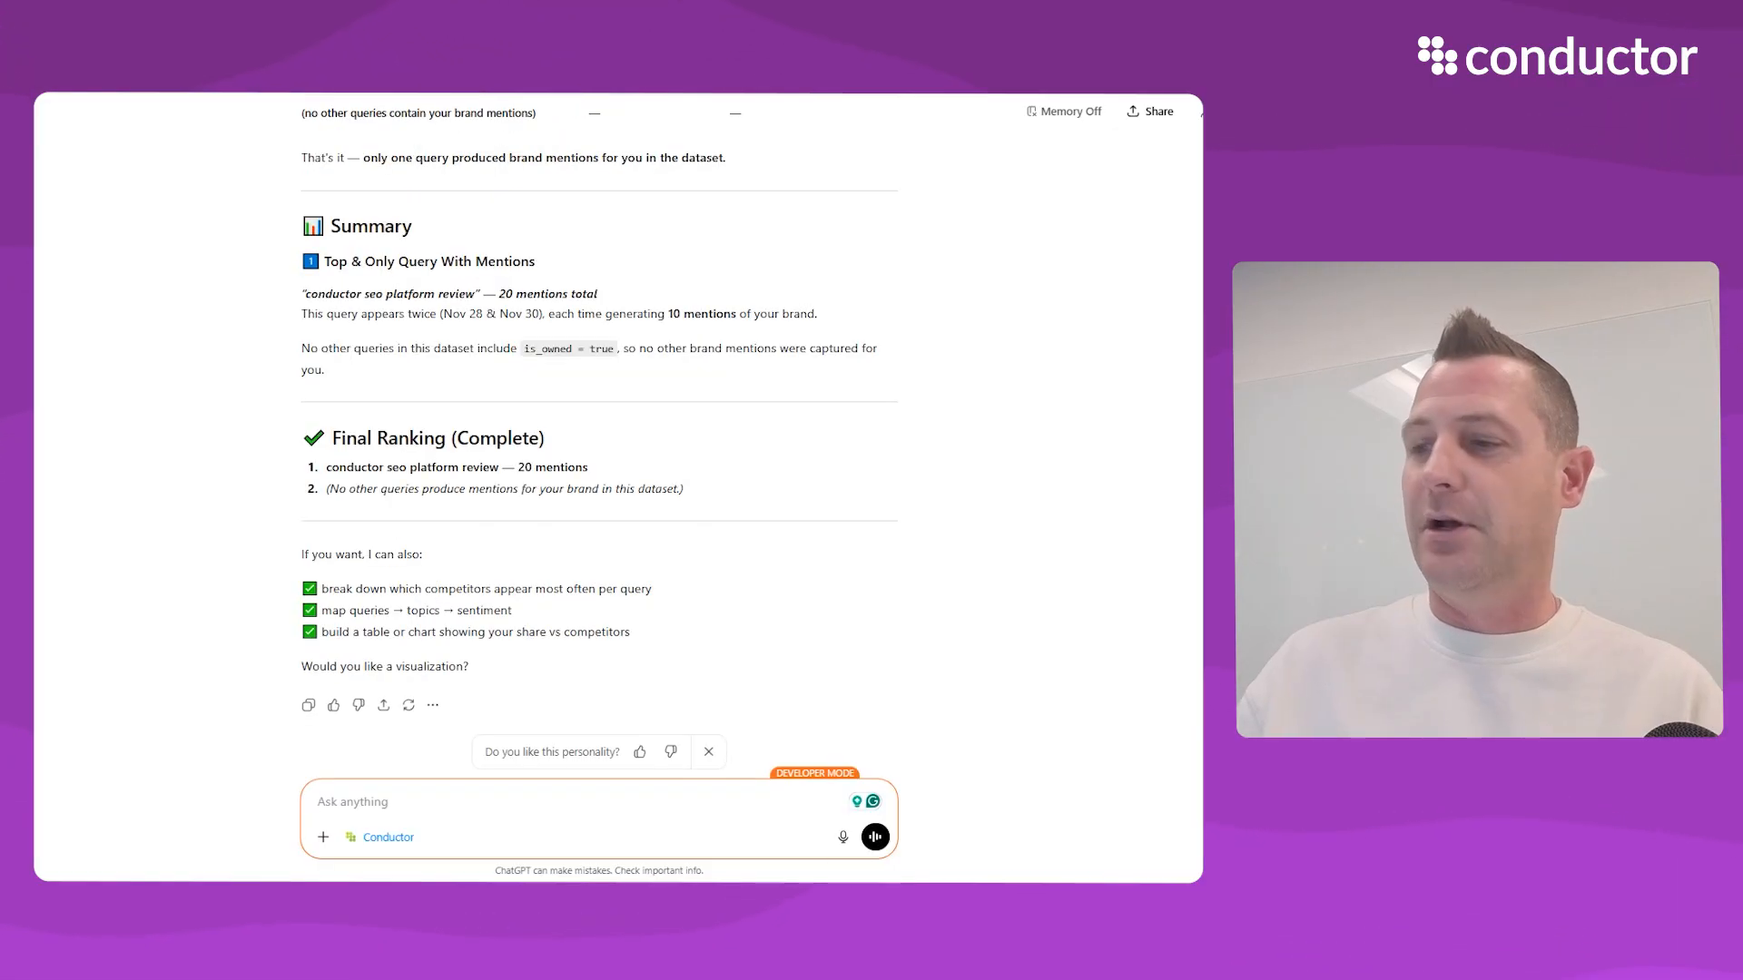
Ask the Conductor connector "who are my biggest competitors by brand mention market share"
{"action": "type", "text": "what are"}
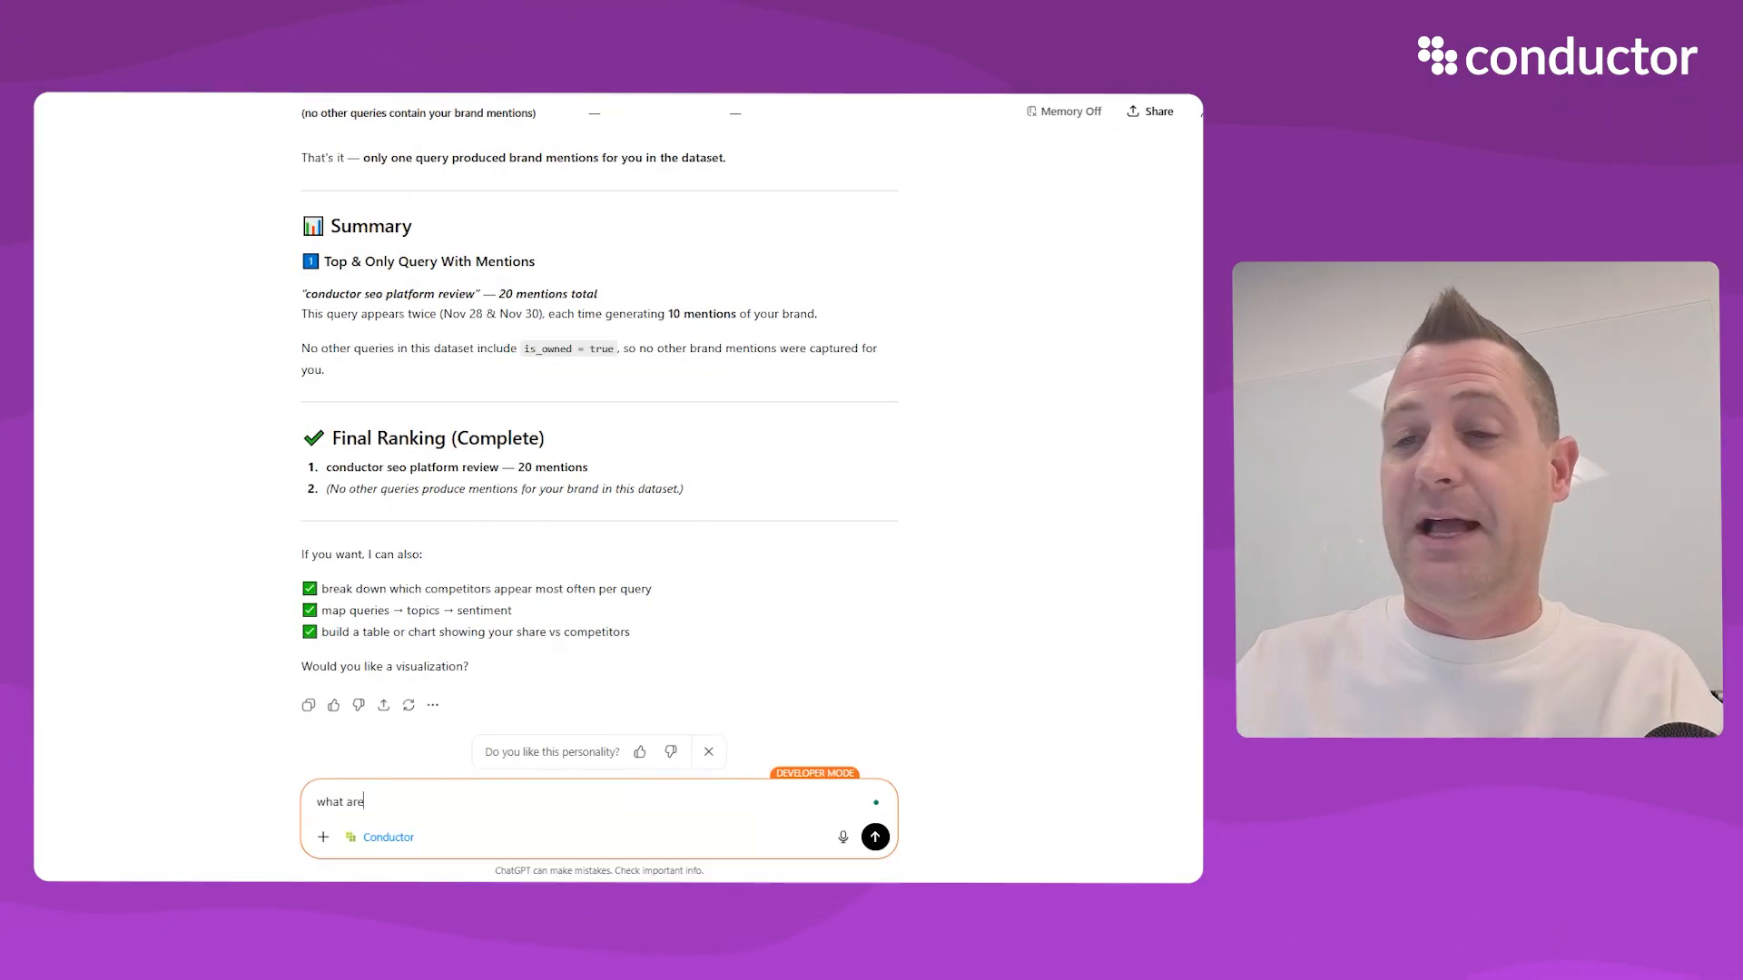
{"action": "key", "text": "BackSpace"}
{"action": "key", "text": "BackSpace"}
{"action": "key", "text": "BackSpace"}
{"action": "key", "text": "BackSpace"}
{"action": "key", "text": "BackSpace"}
{"action": "key", "text": "BackSpace"}
{"action": "type", "text": "o are my b"}
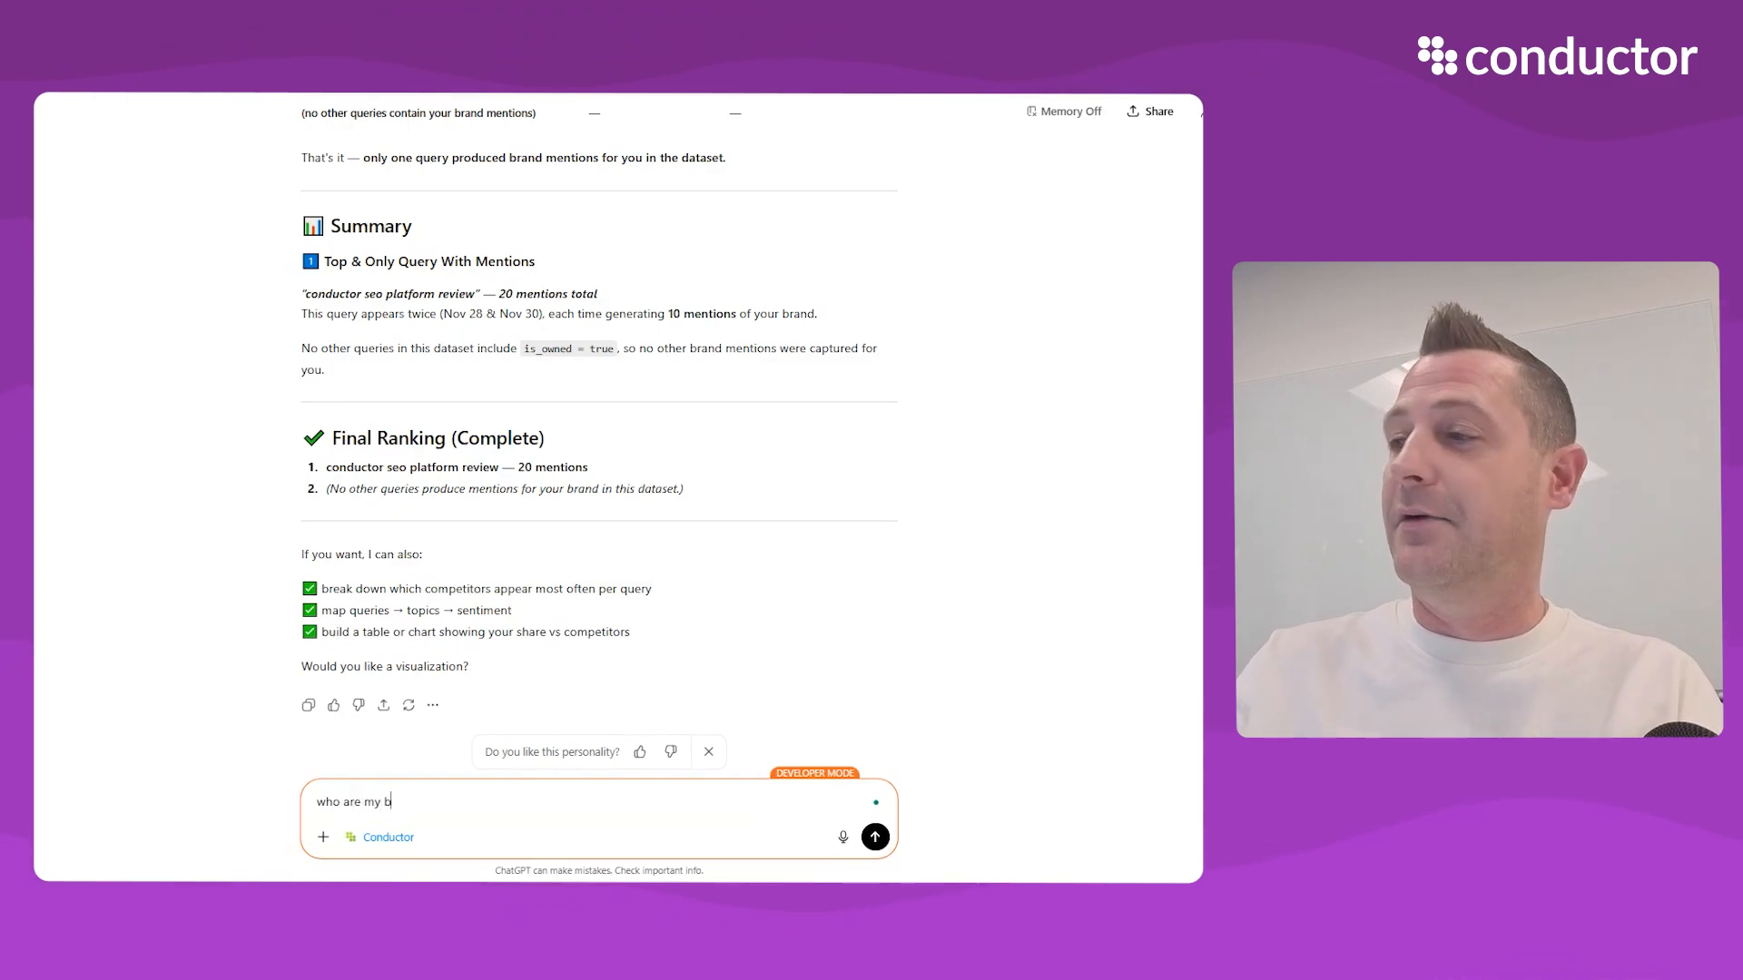
{"action": "type", "text": "iggest competitors by"}
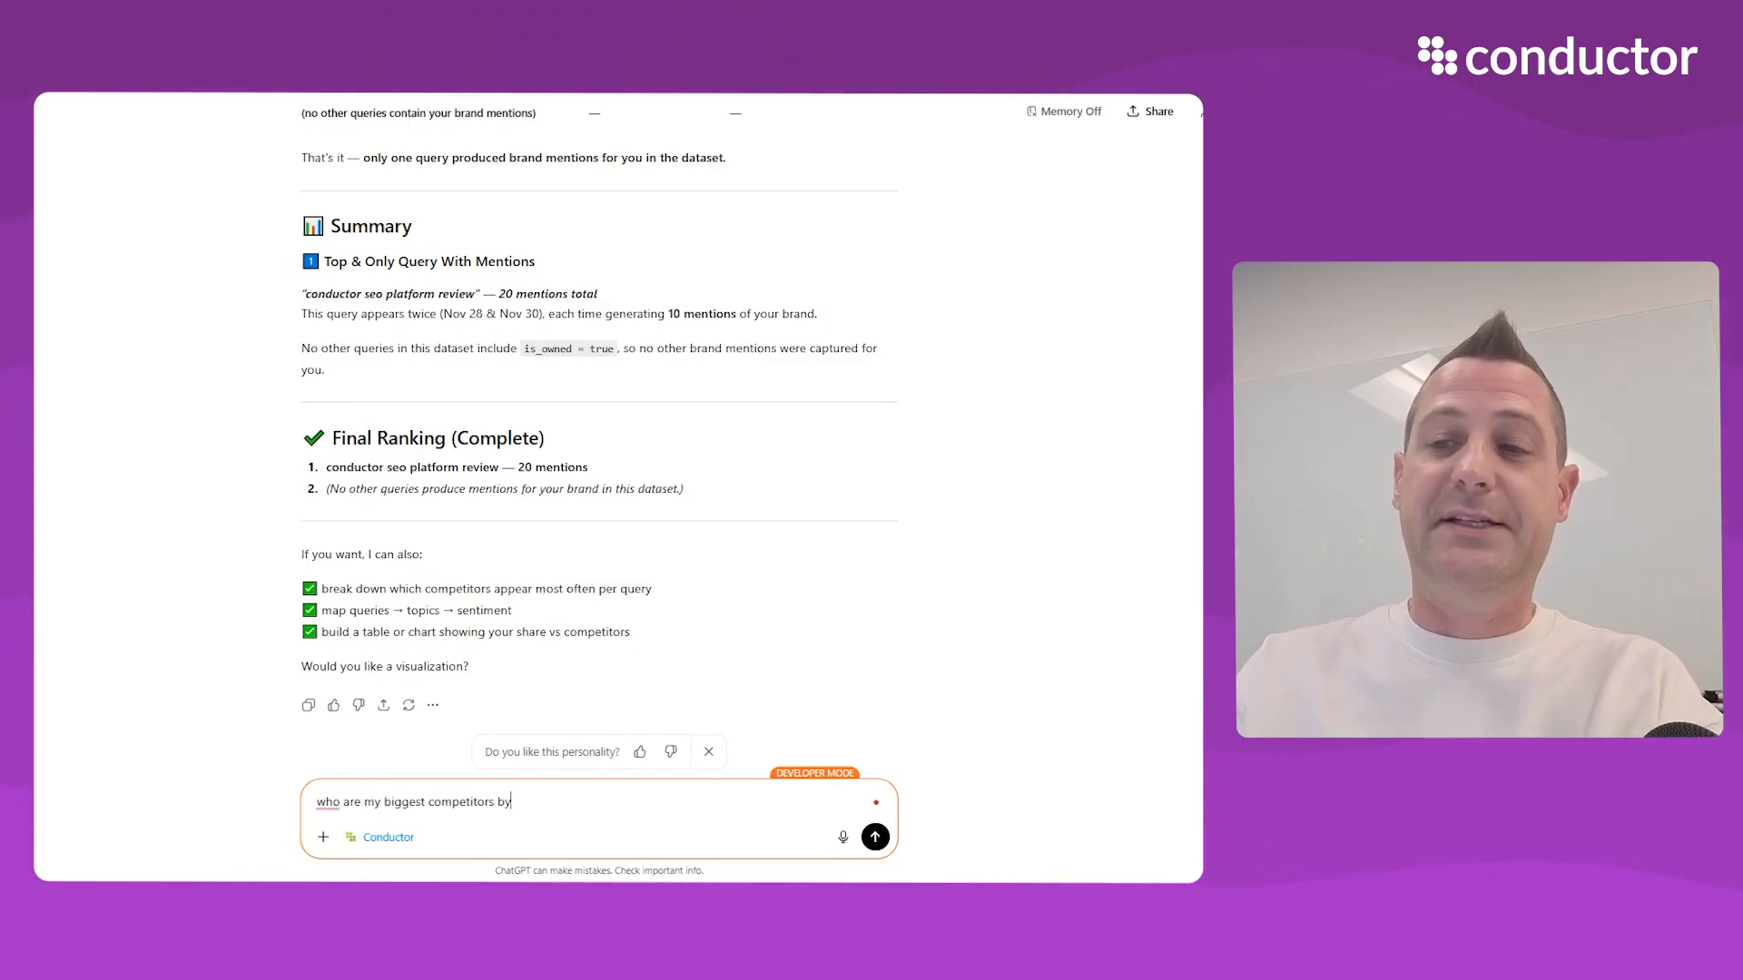
{"action": "type", "text": " brand mentions"}
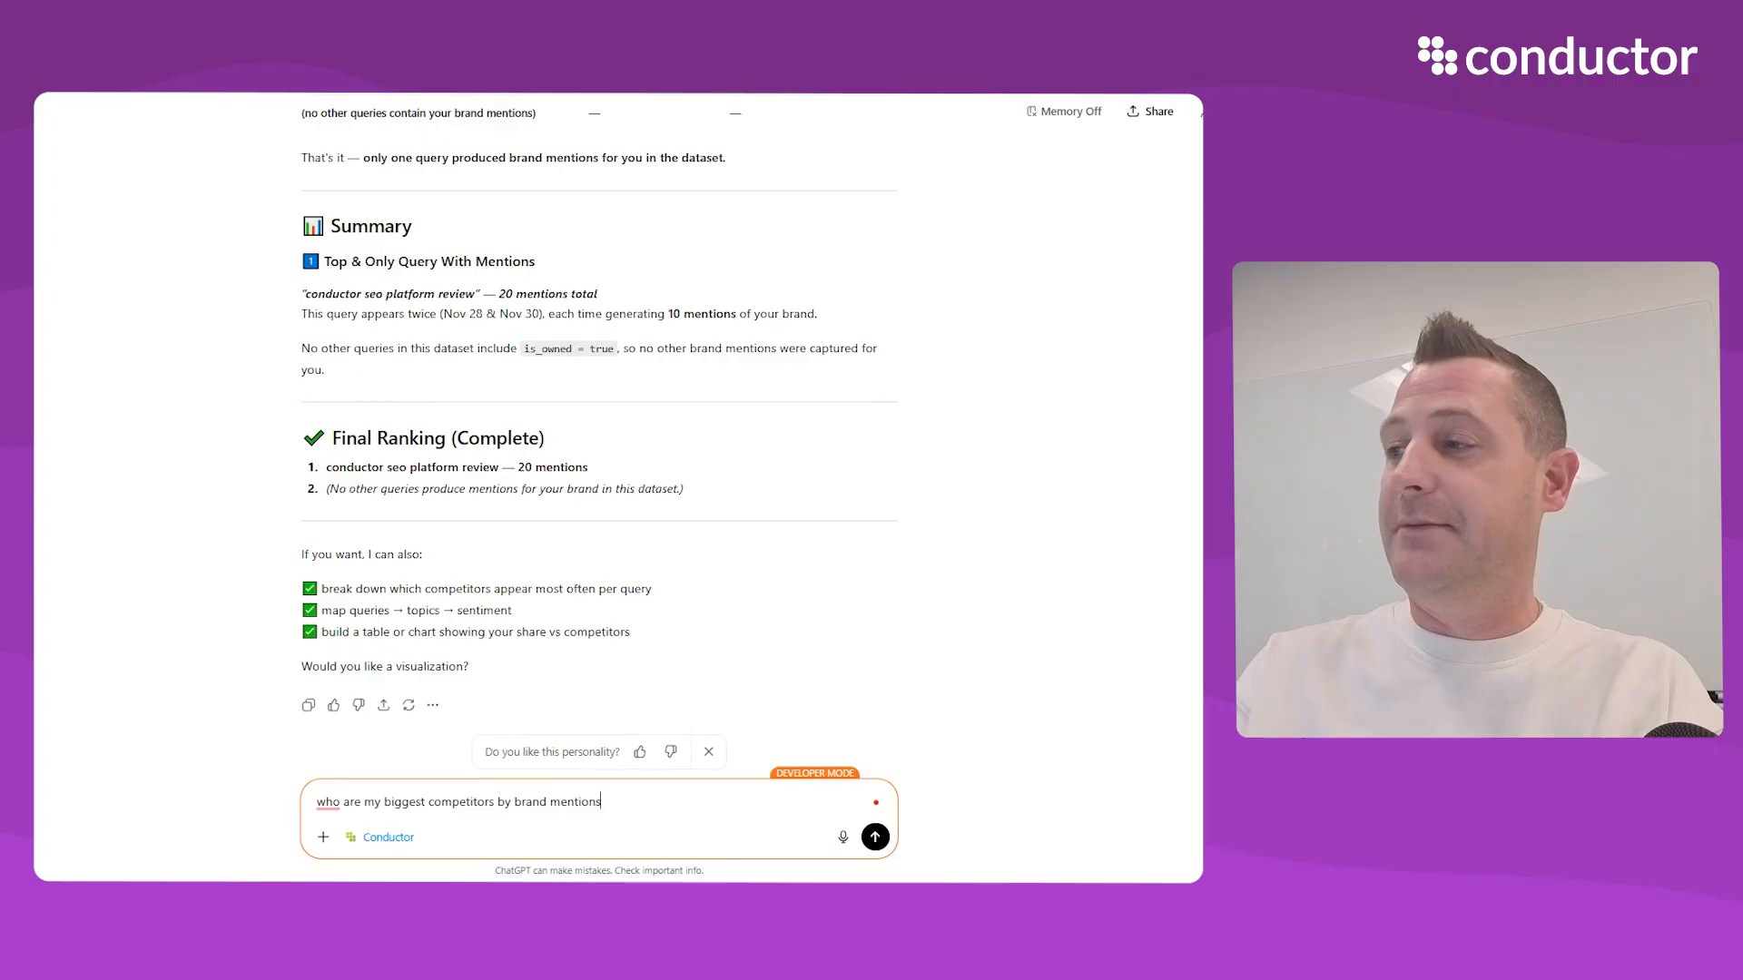
{"action": "key", "text": "BackSpace"}
{"action": "key", "text": "BackSpace"}
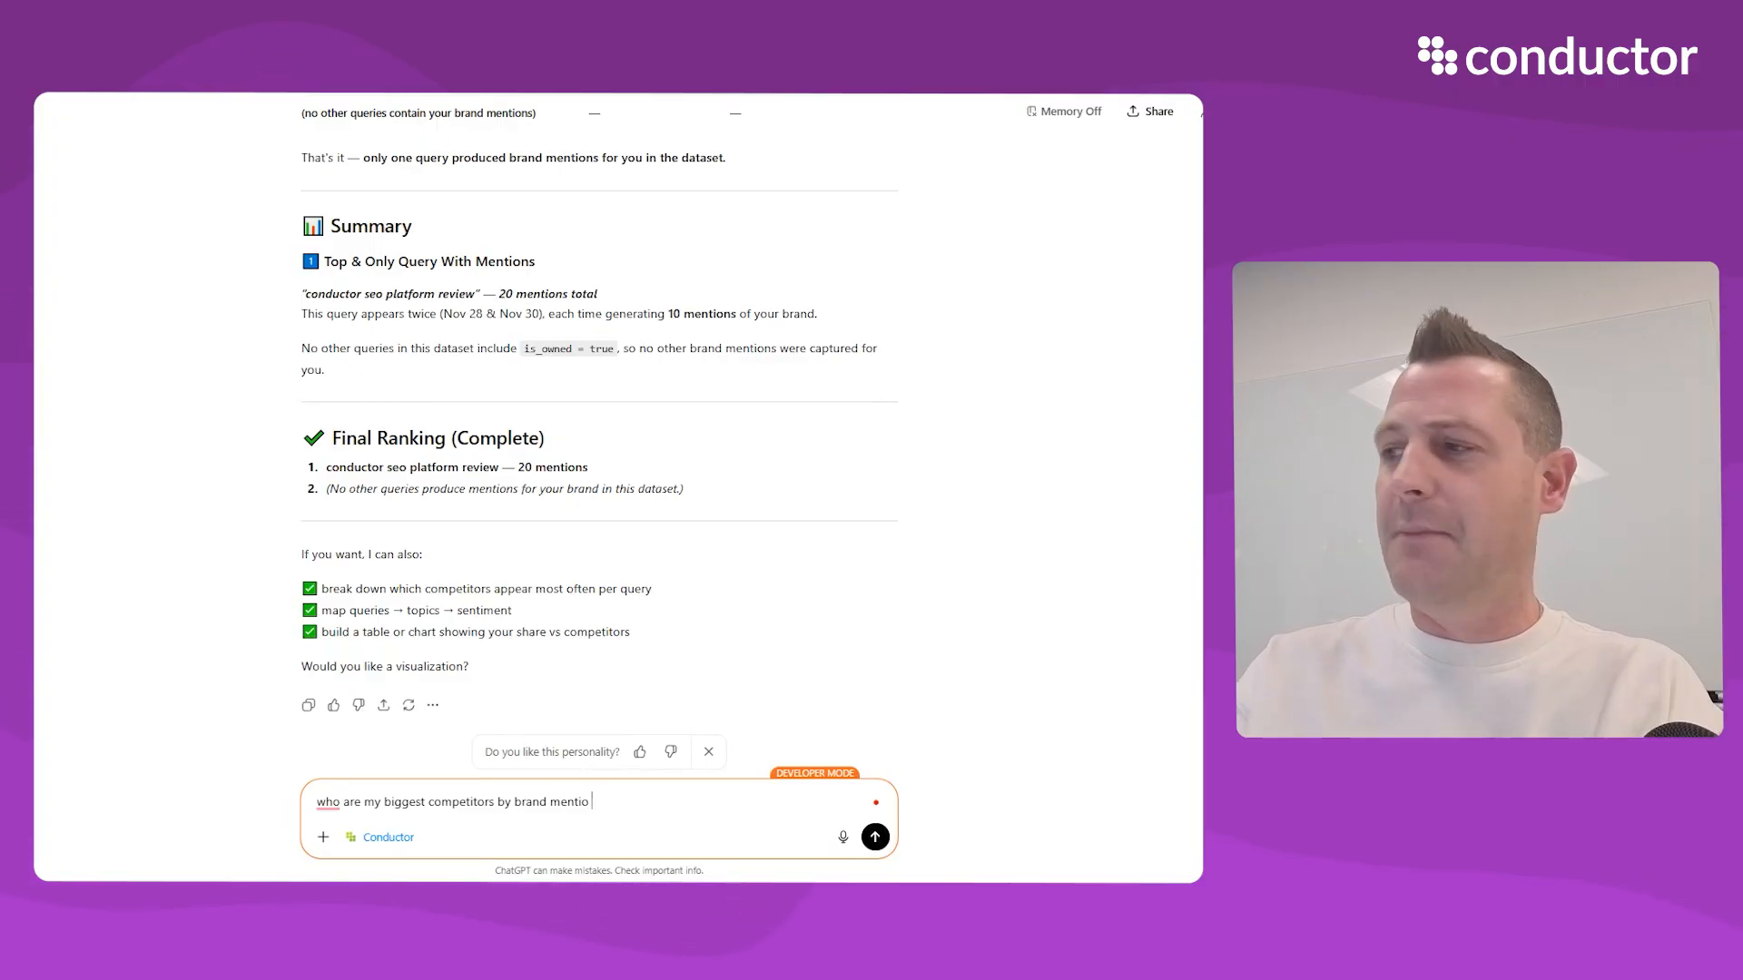
{"action": "type", "text": "n market share"}
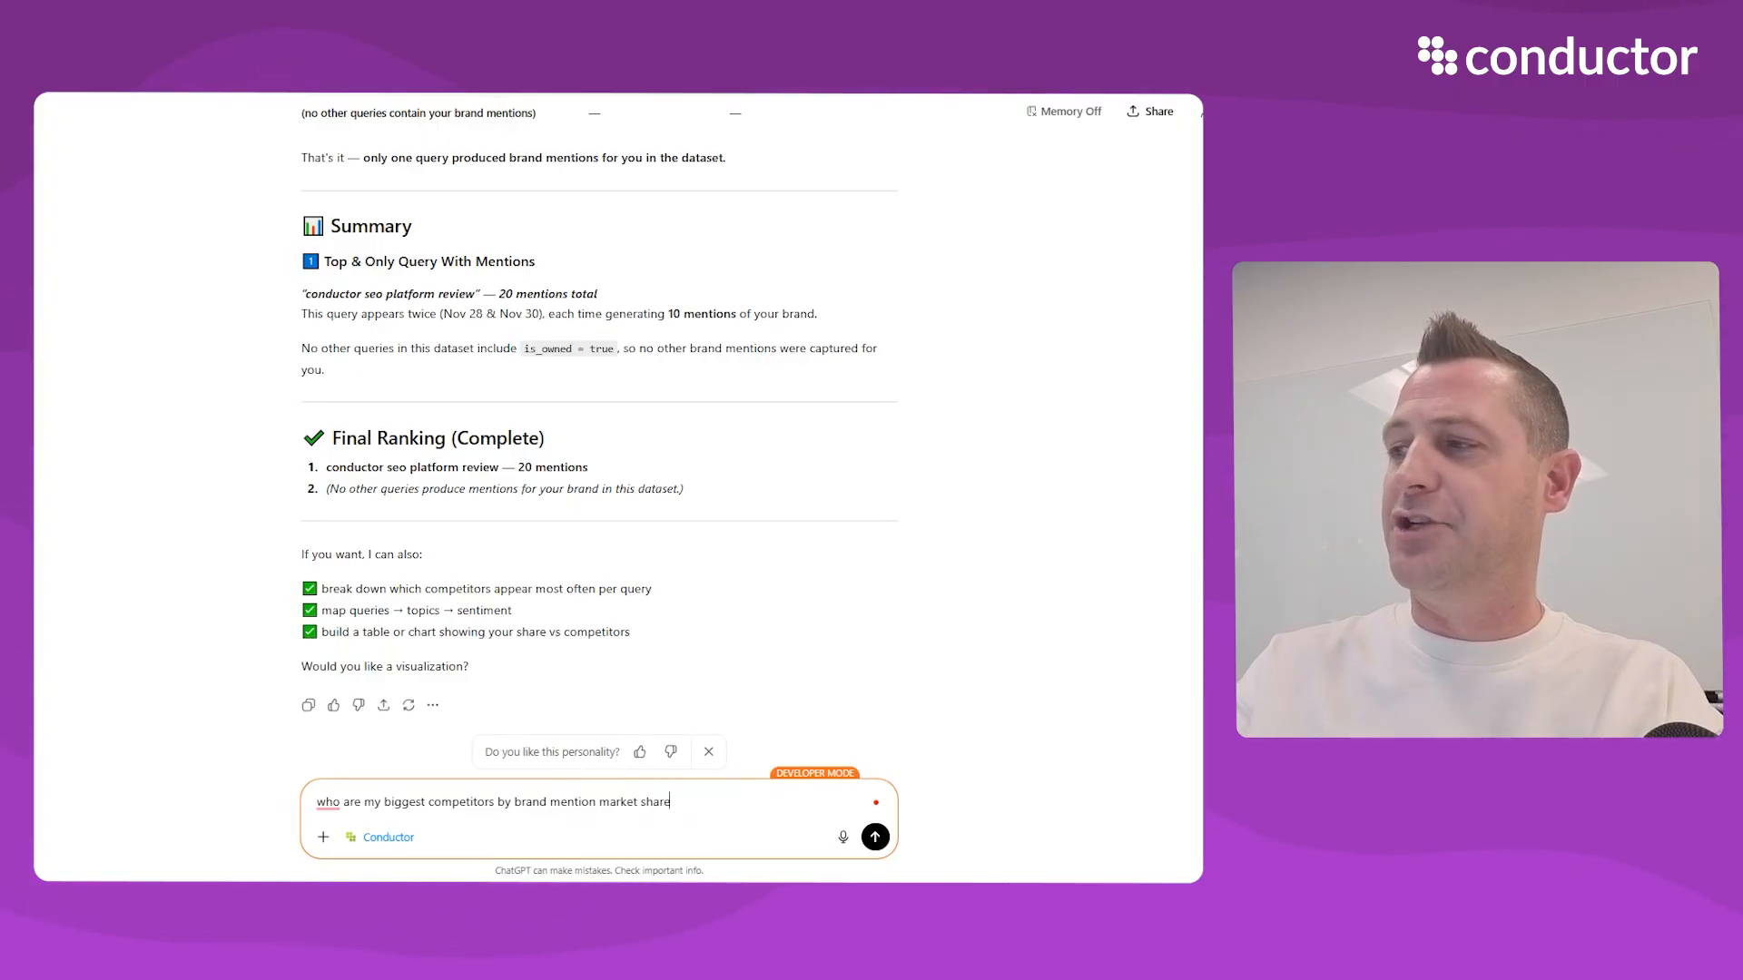
{"action": "key", "text": "Return"}
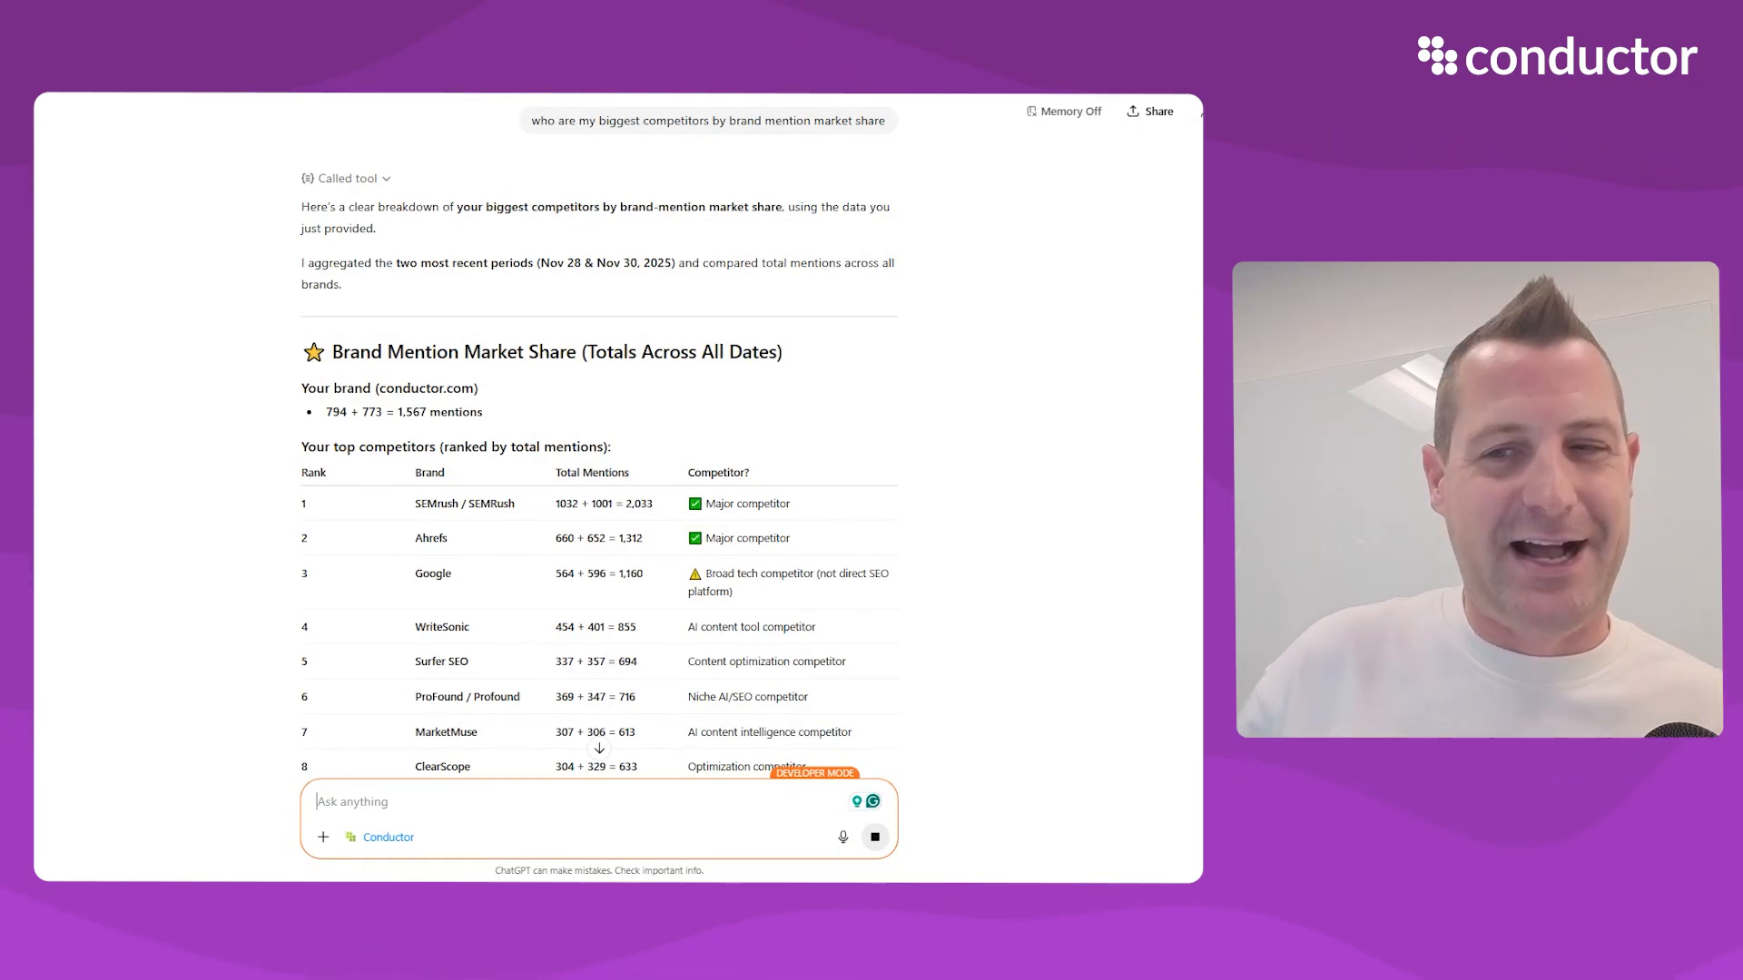
Review the competitor breakdown, including the ranked brand table, the Market Share Snapshot and the final answer
{"action": "scroll", "coordinate": [223, 548], "scroll_direction": "down", "scroll_amount": 3}
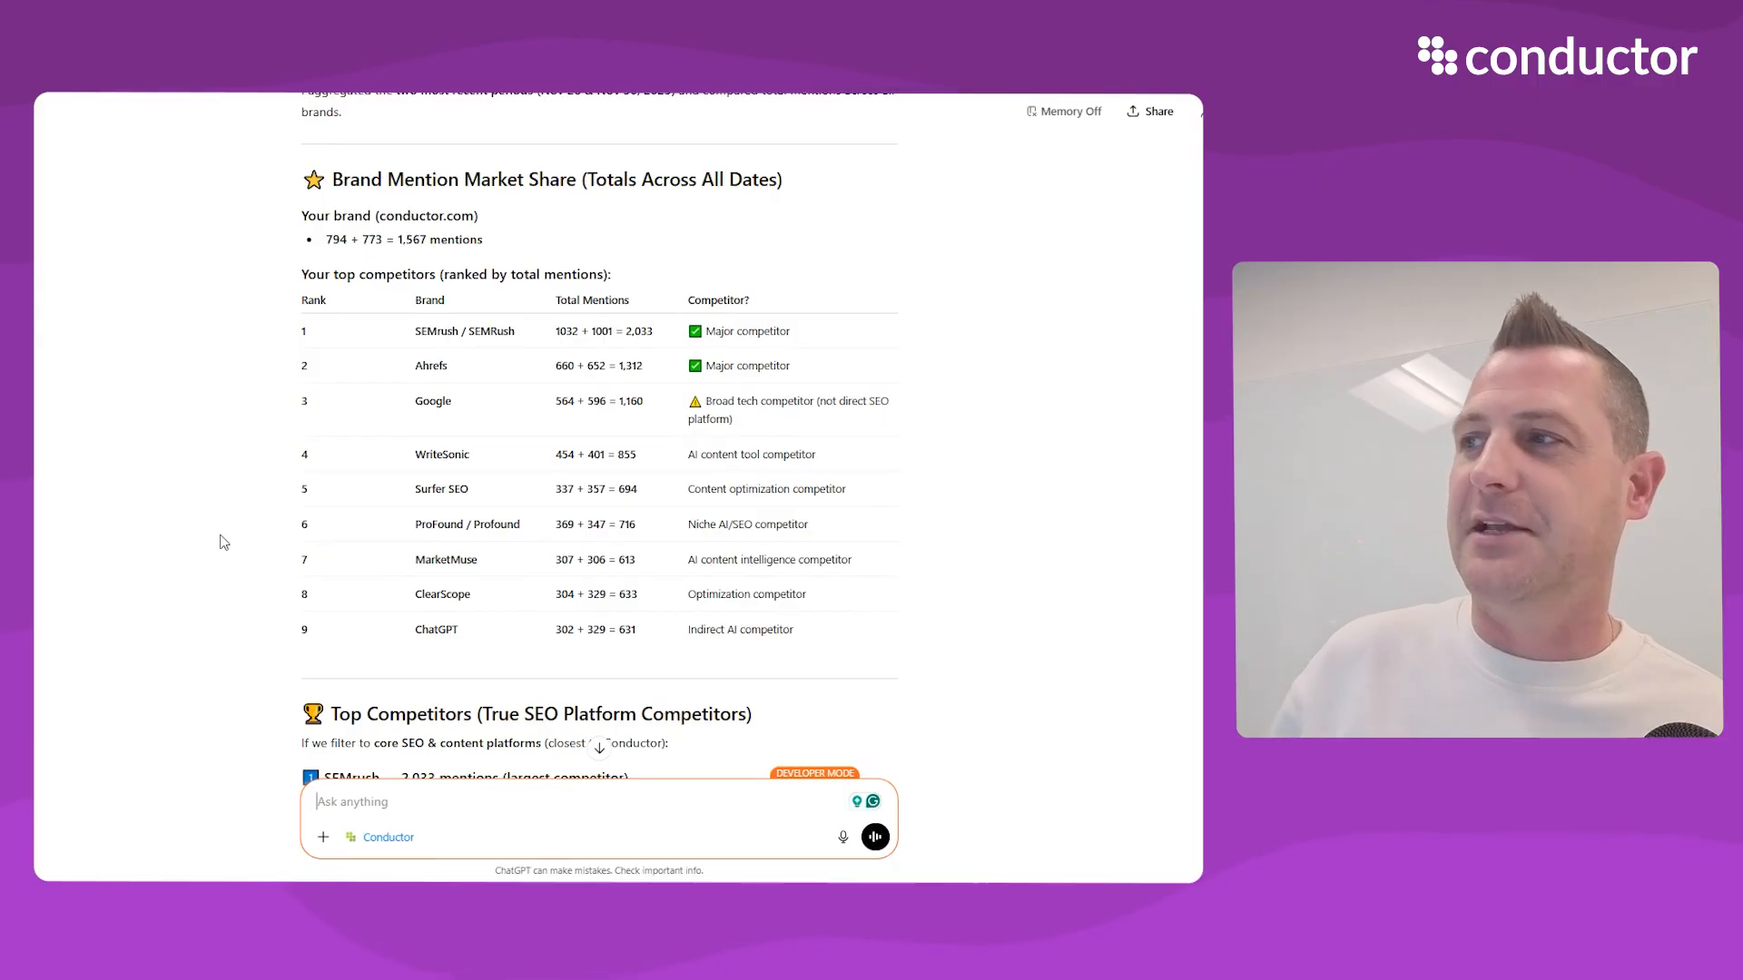
{"action": "scroll", "coordinate": [224, 543], "scroll_direction": "down", "scroll_amount": 5}
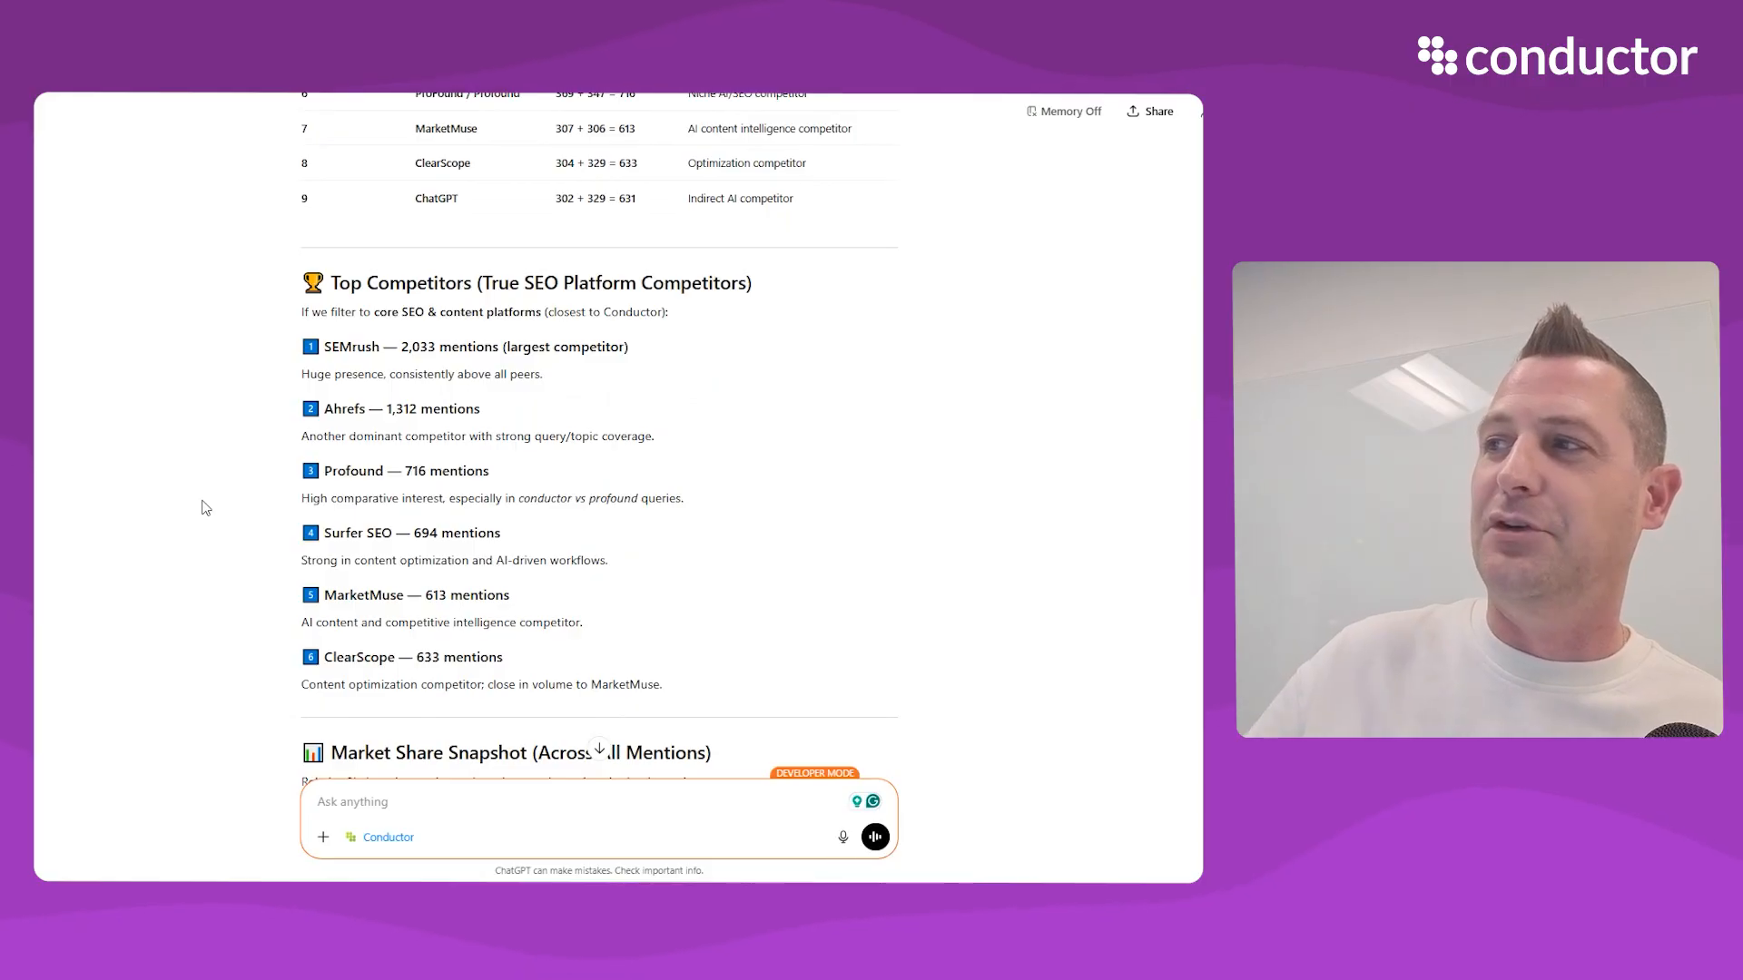
{"action": "scroll", "coordinate": [206, 508], "scroll_direction": "down", "scroll_amount": 4}
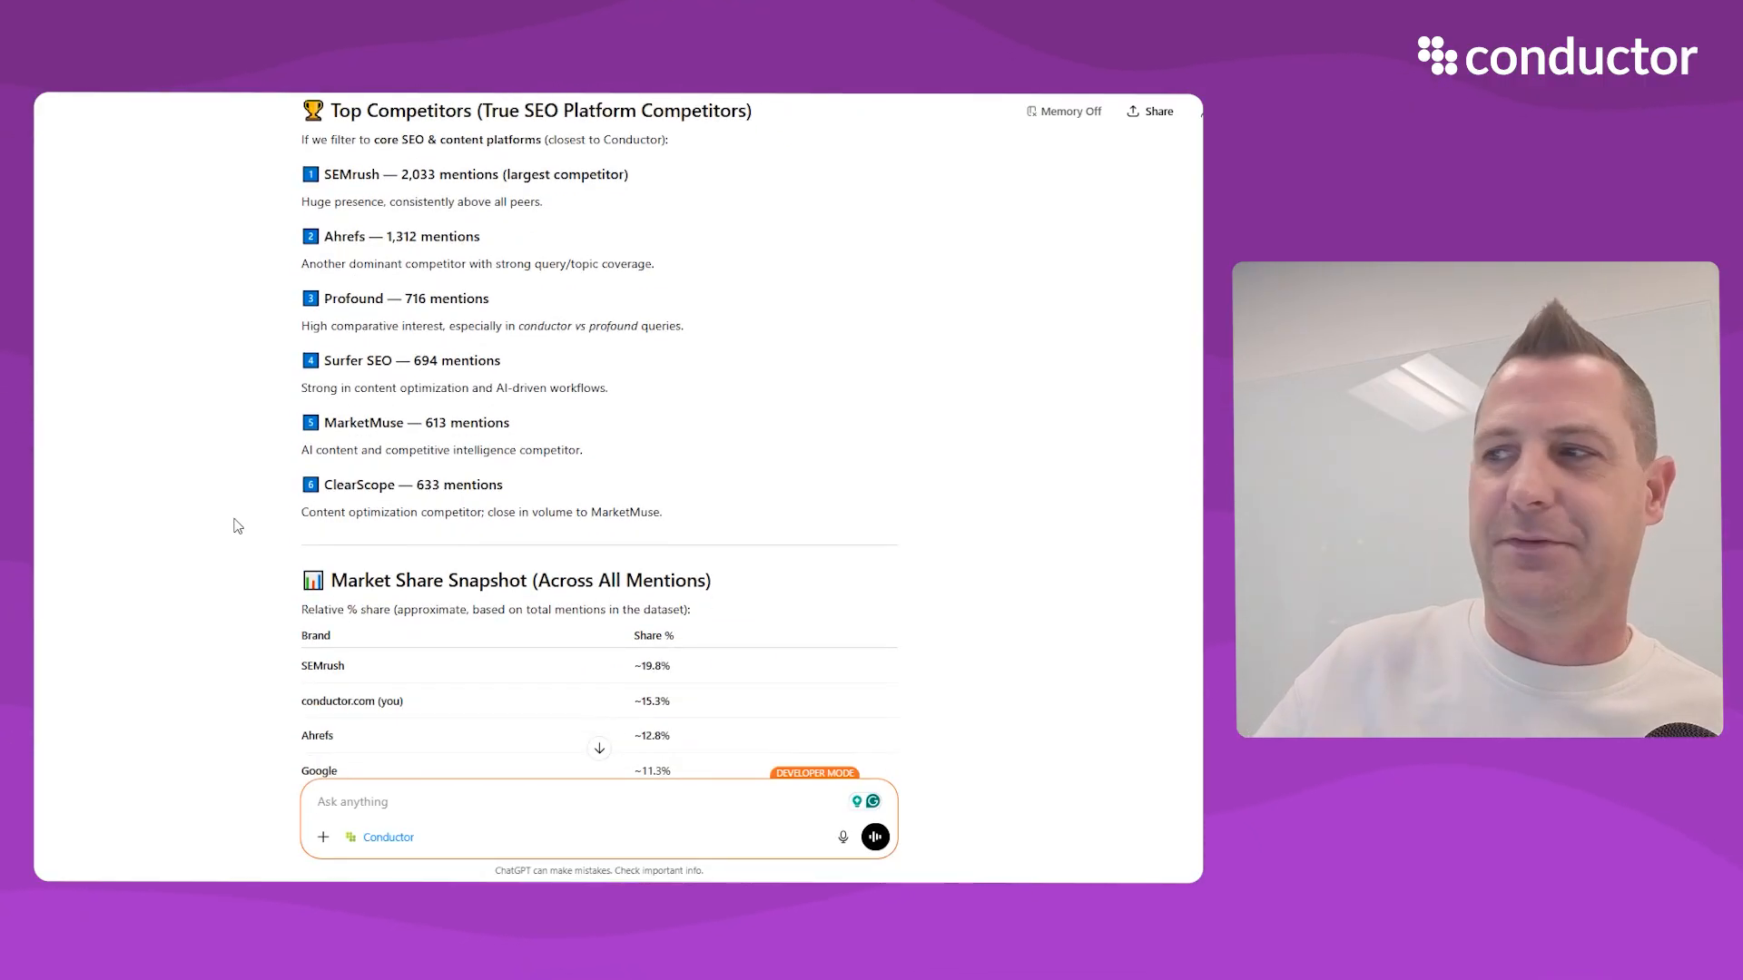
{"action": "scroll", "coordinate": [238, 527], "scroll_direction": "down", "scroll_amount": 1}
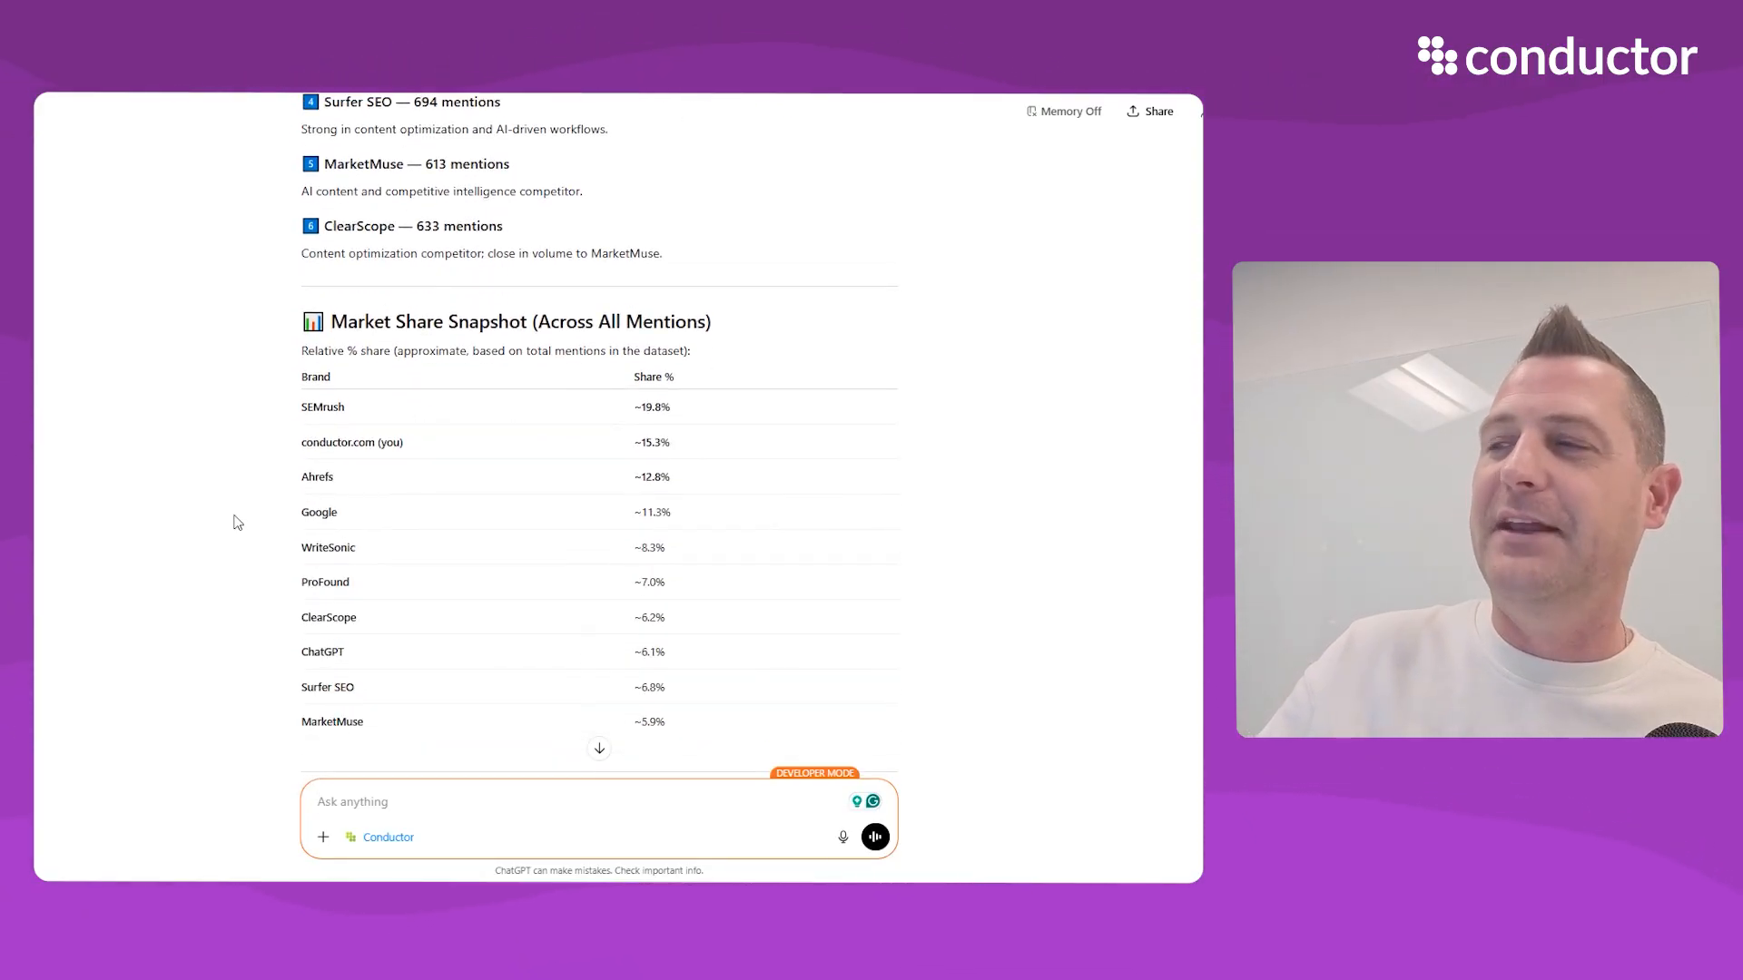
{"action": "scroll", "coordinate": [240, 496], "scroll_direction": "down", "scroll_amount": 1}
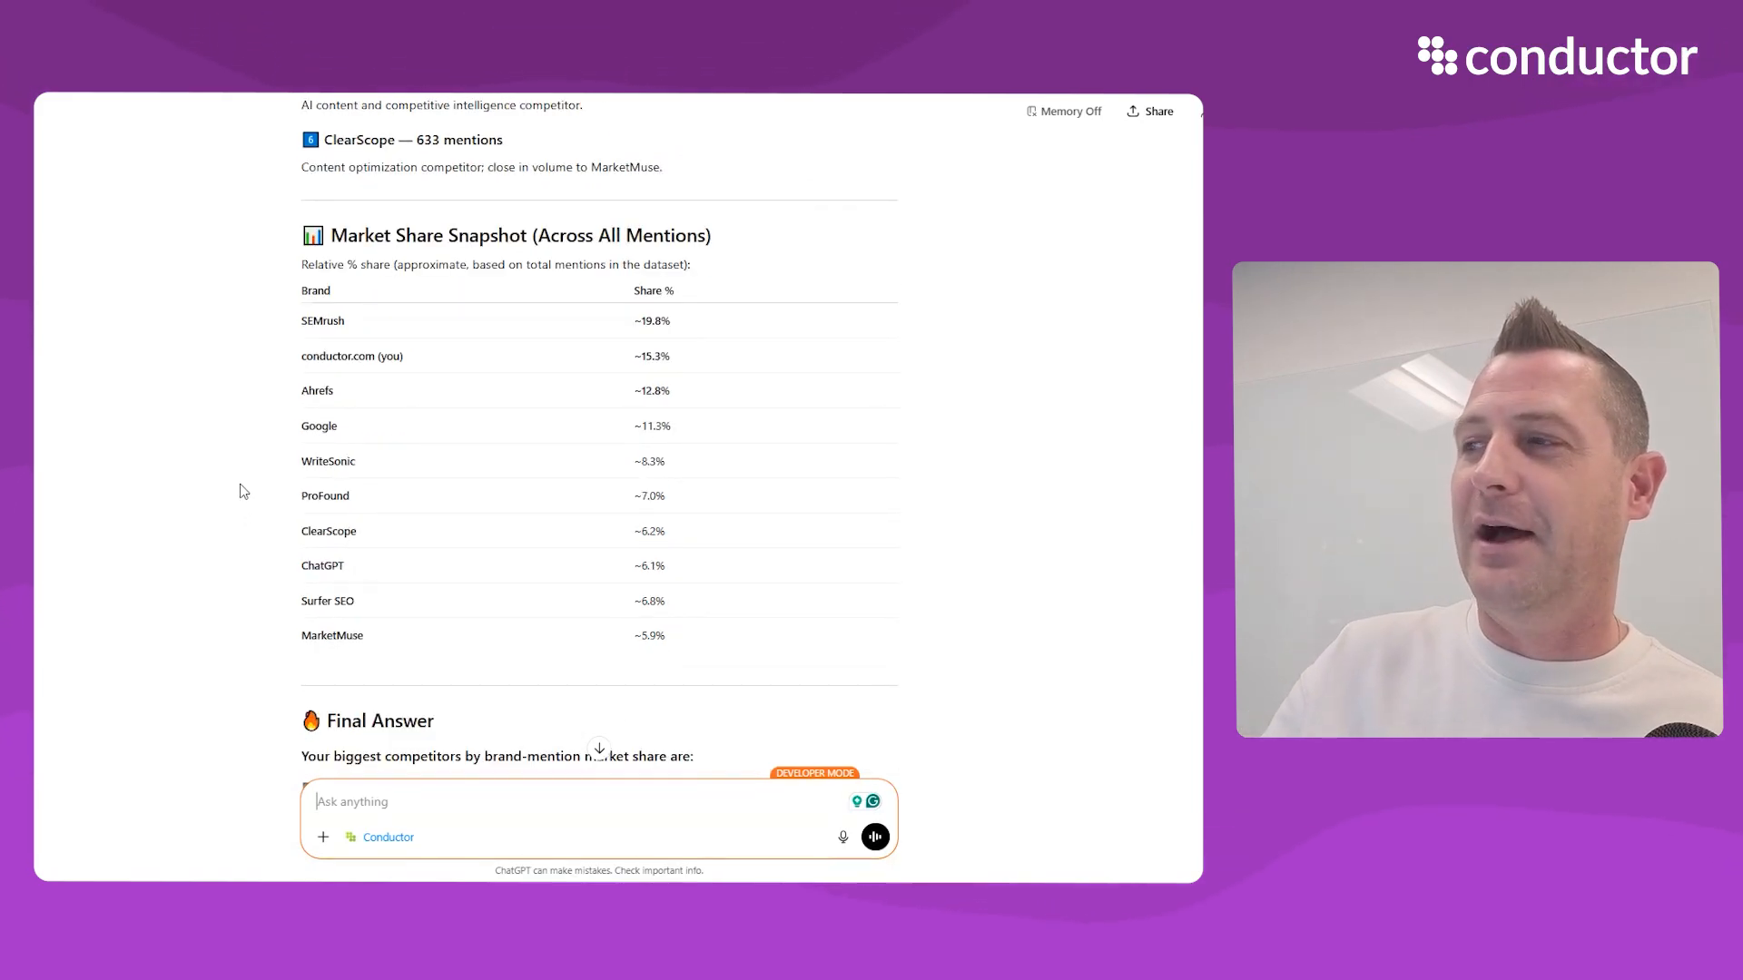
{"action": "left_click_drag", "start_coordinate": [330, 235], "coordinate": [667, 645]}
{"action": "scroll", "coordinate": [233, 692], "scroll_direction": "down", "scroll_amount": 2}
{"action": "scroll", "coordinate": [238, 593], "scroll_direction": "down", "scroll_amount": 2}
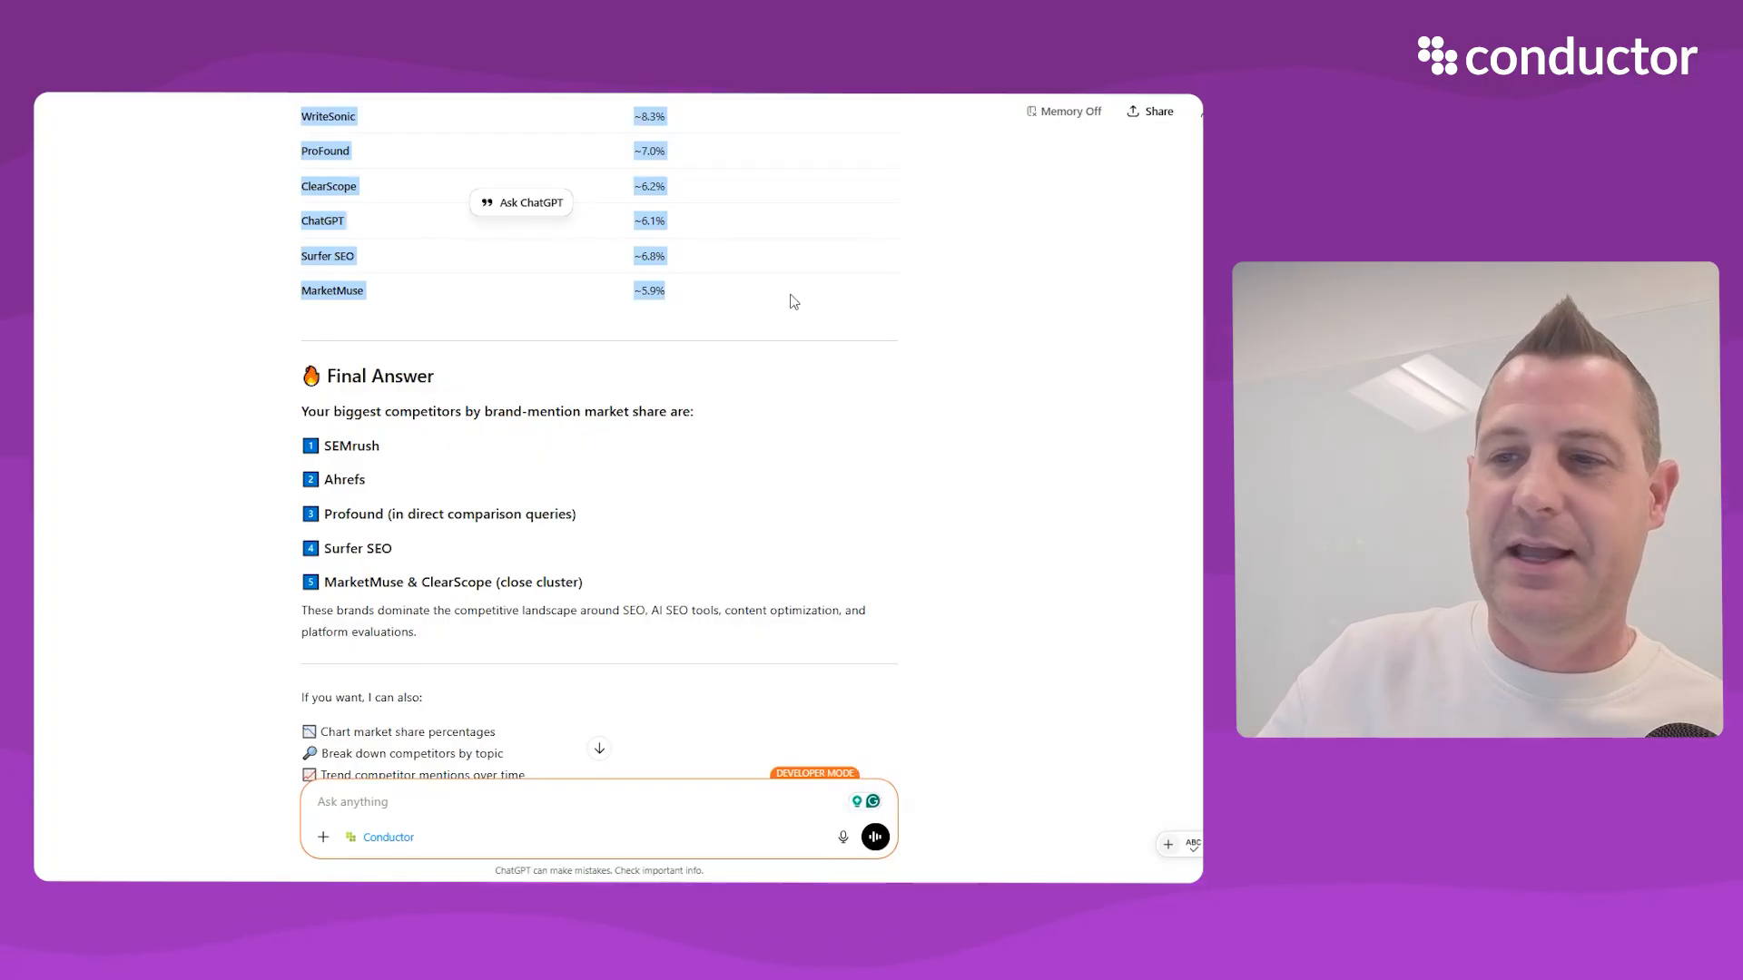
{"action": "scroll", "coordinate": [451, 455], "scroll_direction": "down", "scroll_amount": 1}
{"action": "scroll", "coordinate": [451, 455], "scroll_direction": "down", "scroll_amount": 2}
{"action": "scroll", "coordinate": [296, 455], "scroll_direction": "up", "scroll_amount": 4}
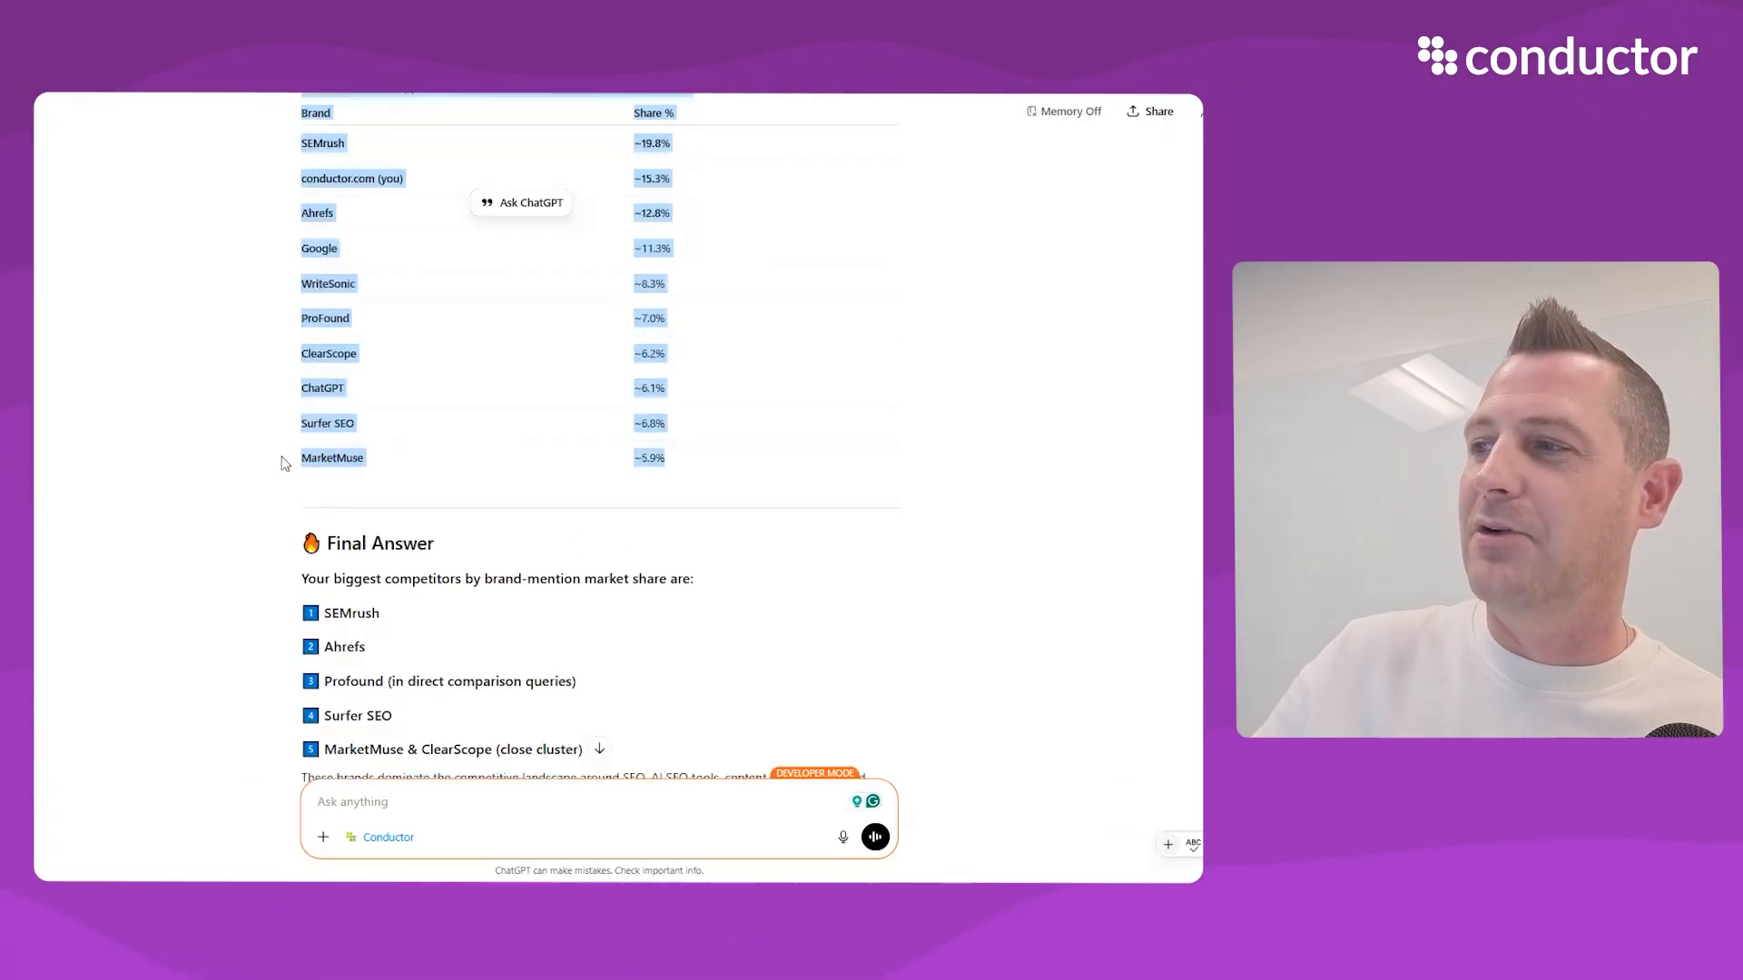
{"action": "scroll", "coordinate": [285, 467], "scroll_direction": "down", "scroll_amount": 5}
Ask "for market share, can you show me a pie chart that represents this data?"
{"action": "left_click", "coordinate": [390, 796]}
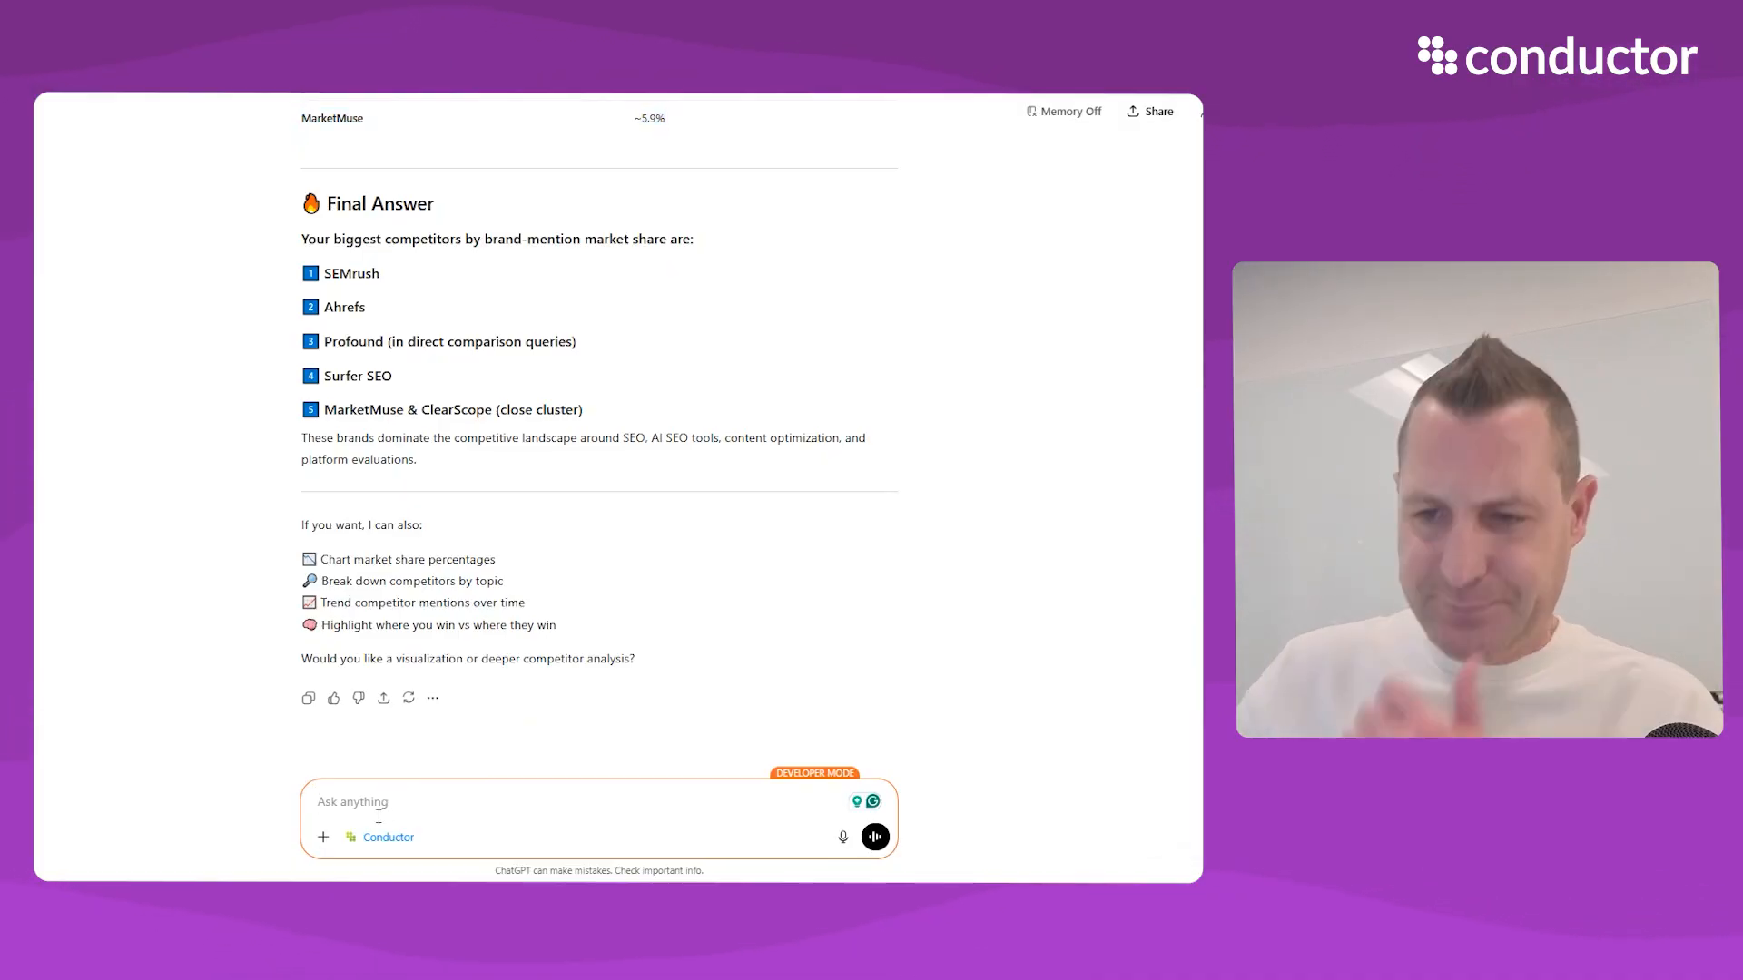
{"action": "type", "text": "for marke"}
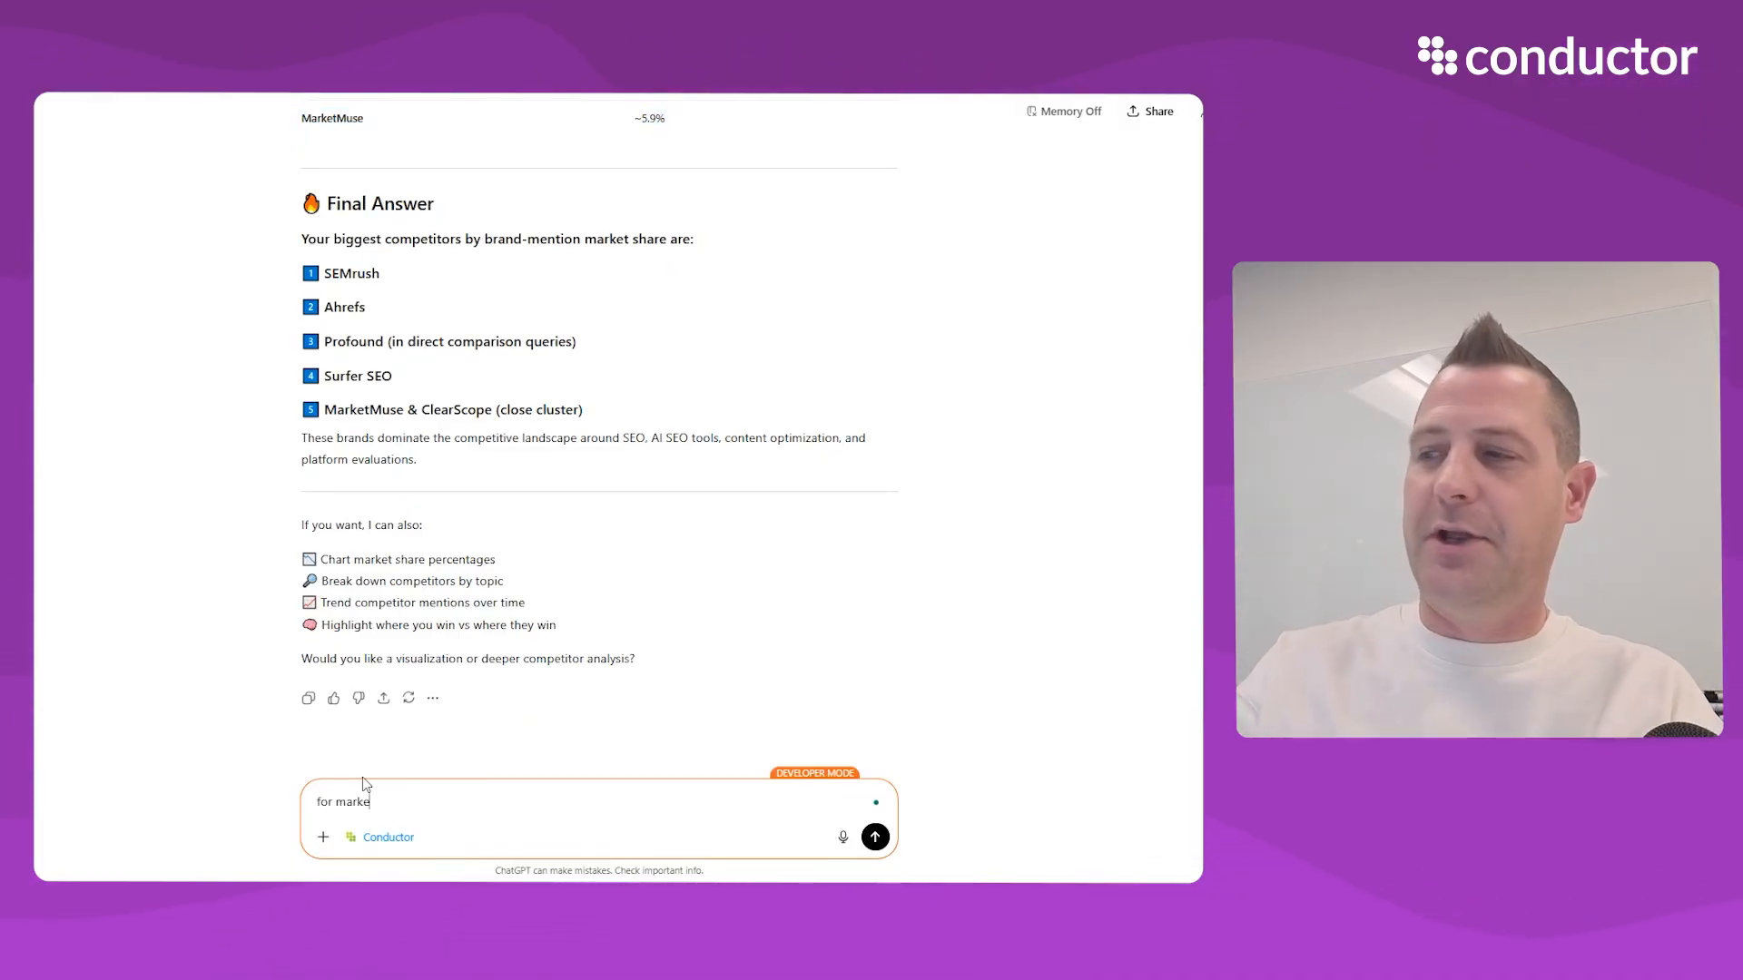
{"action": "type", "text": "t share, can you show me a pie c"}
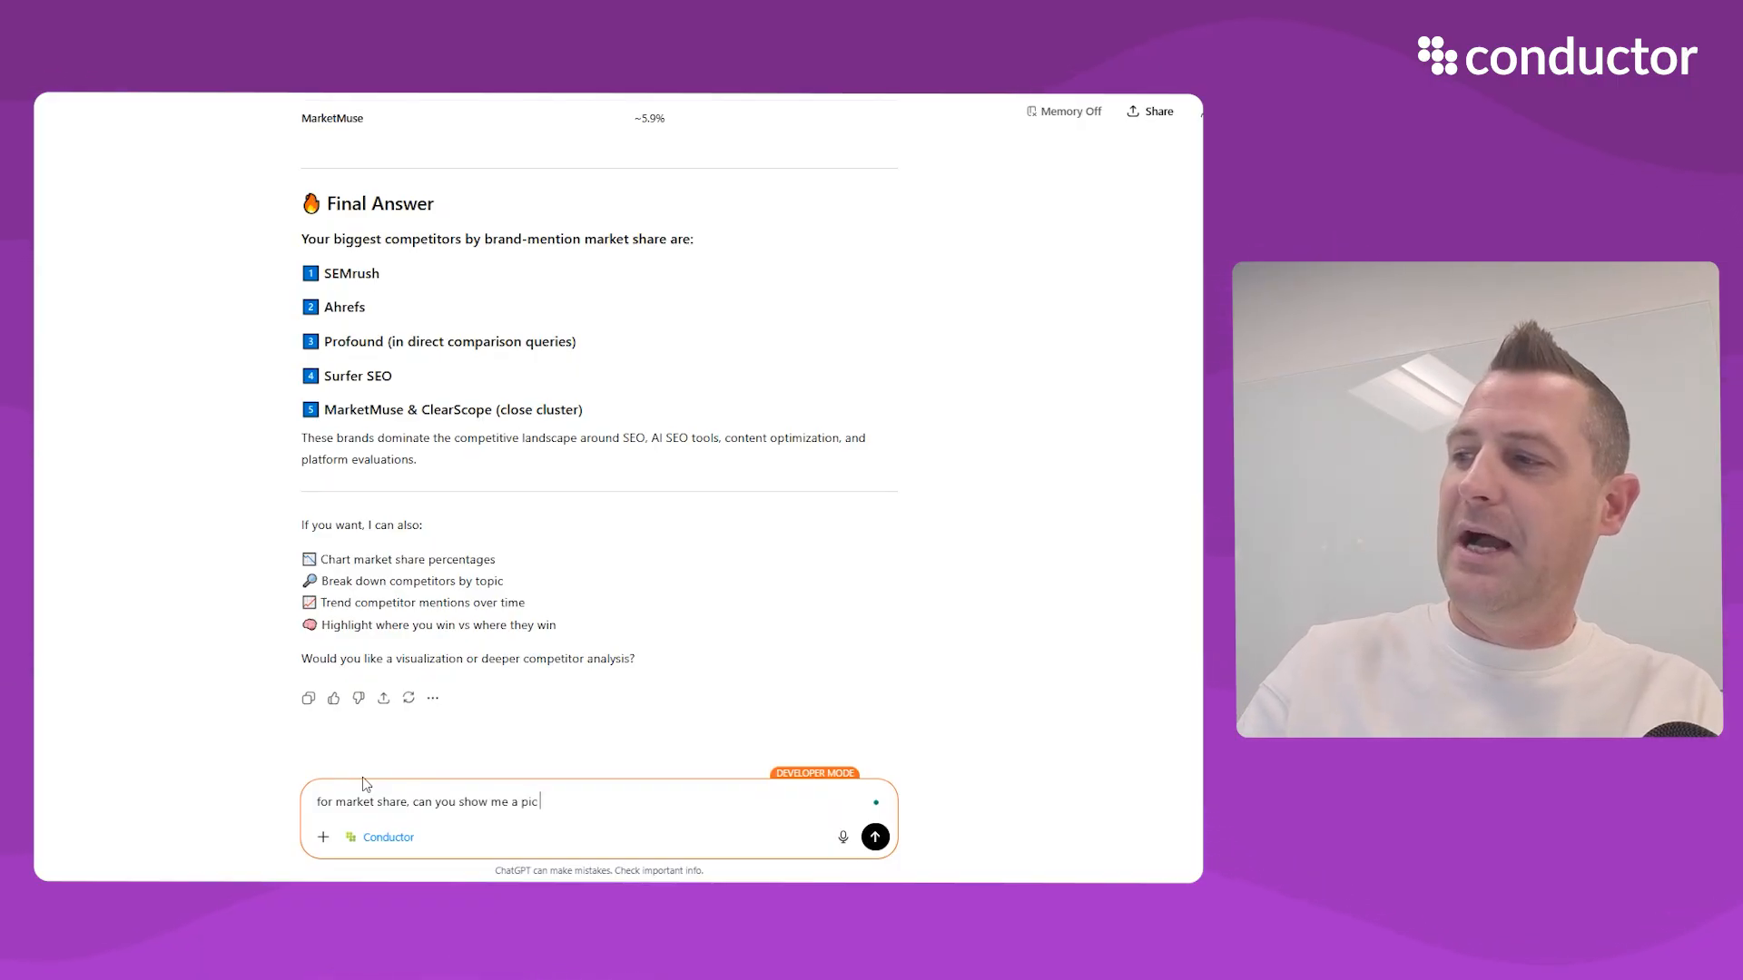
{"action": "type", "text": "hart that represn"}
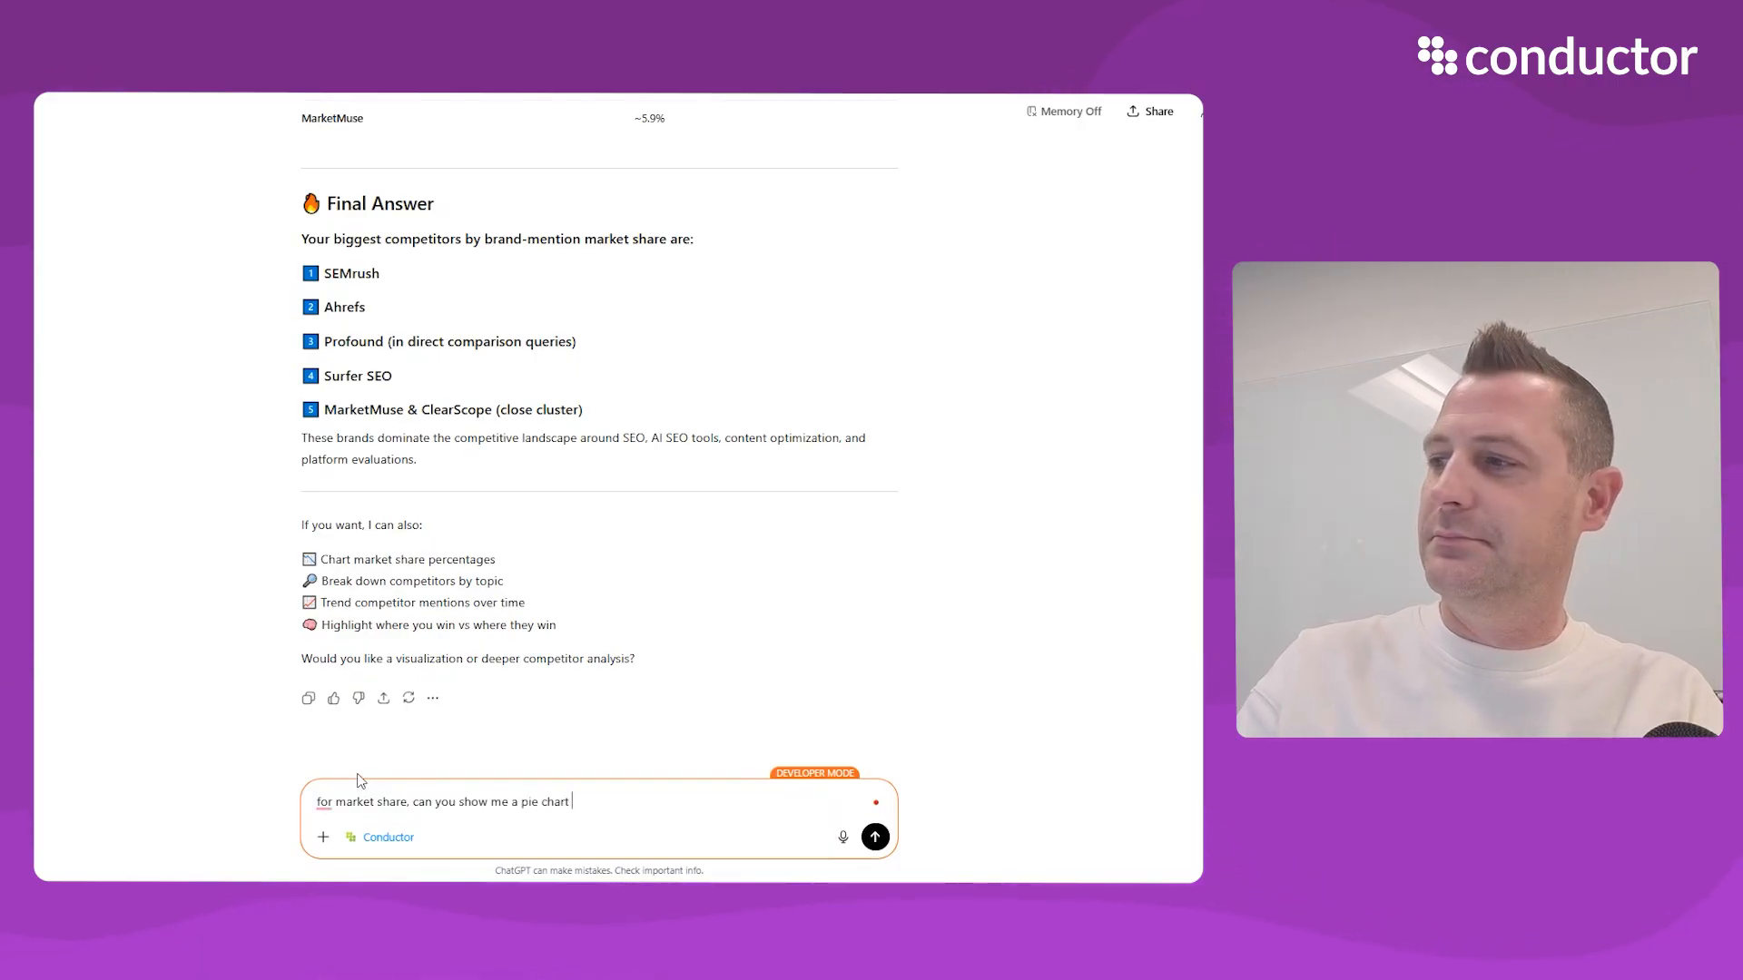
{"action": "key", "text": "BackSpace"}
{"action": "key", "text": "BackSpace"}
{"action": "key", "text": "BackSpace"}
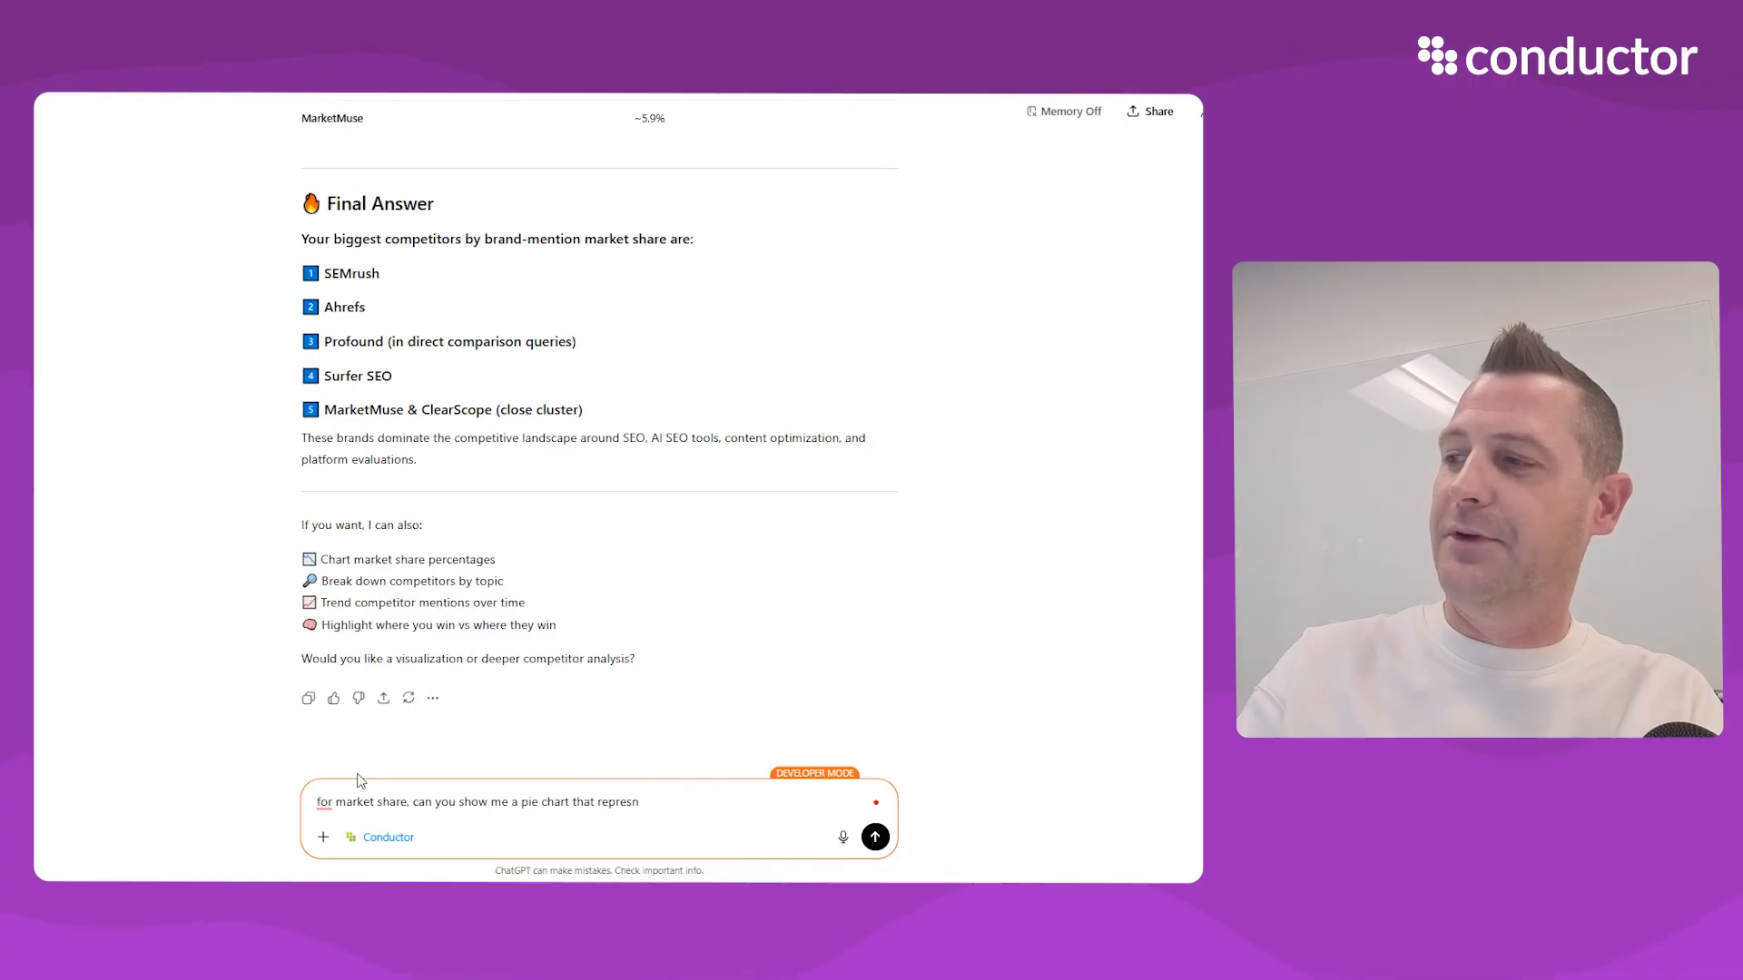
{"action": "type", "text": "ents this data?"}
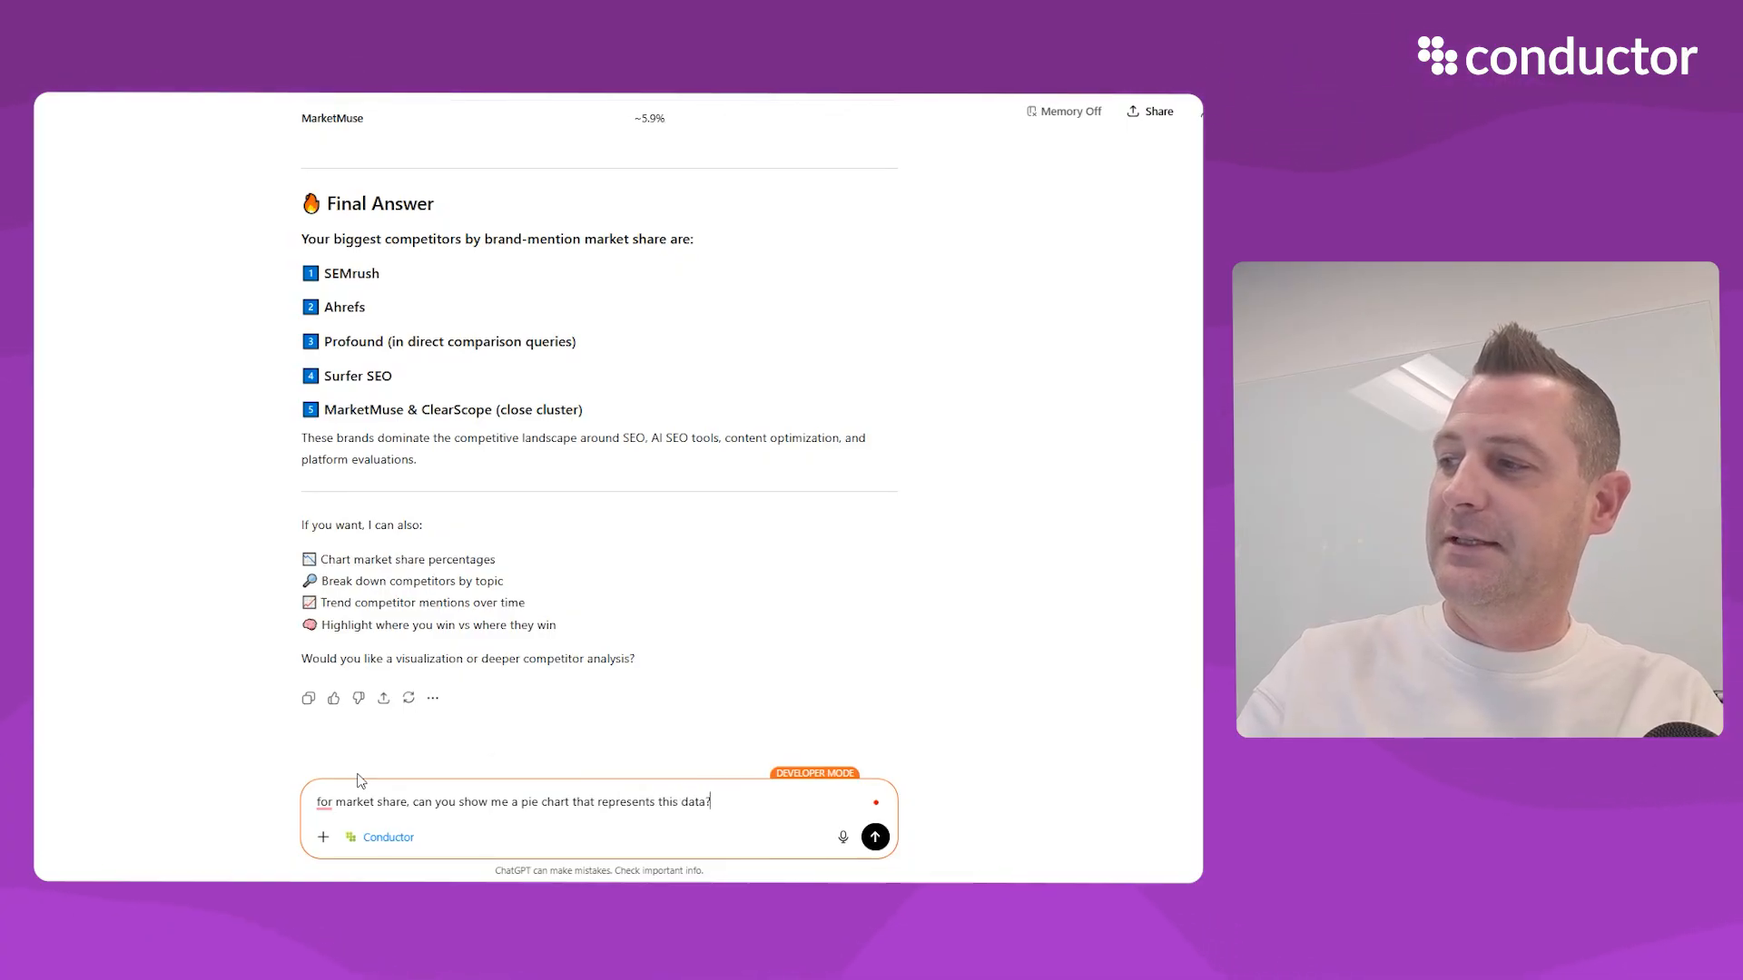
{"action": "key", "text": "Return"}
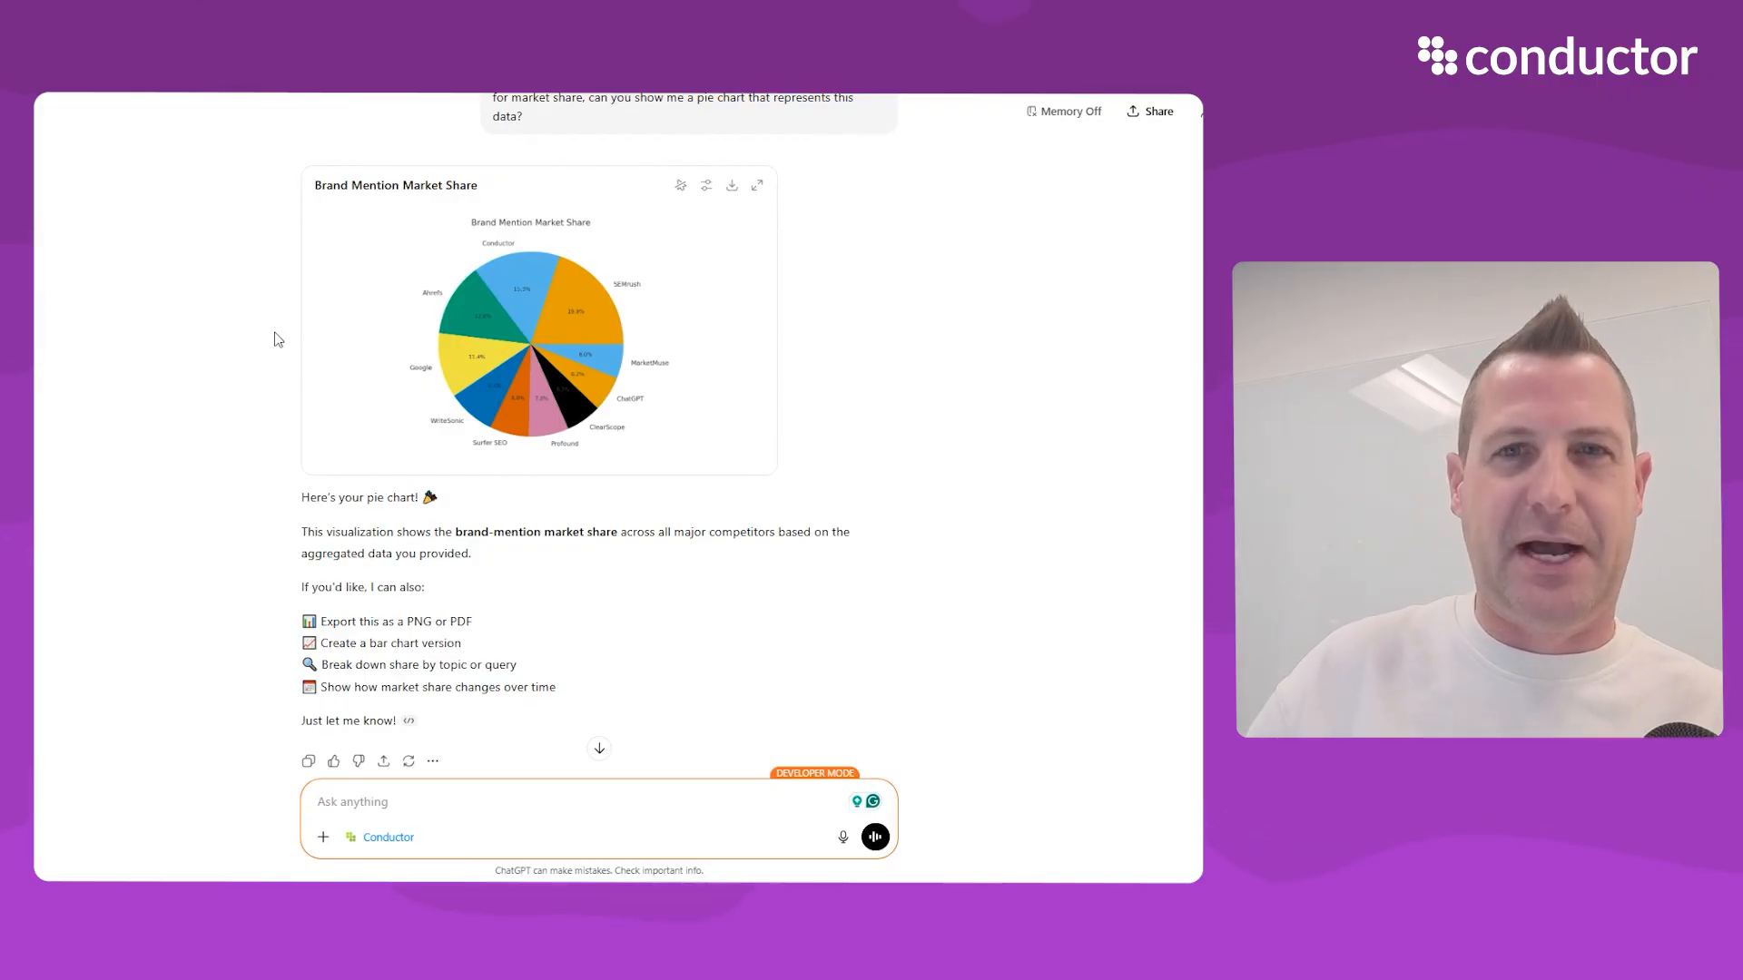
Make the Brand Mention Market Share pie chart interactive and look through its slice color options without changing them
{"action": "left_click", "coordinate": [681, 187]}
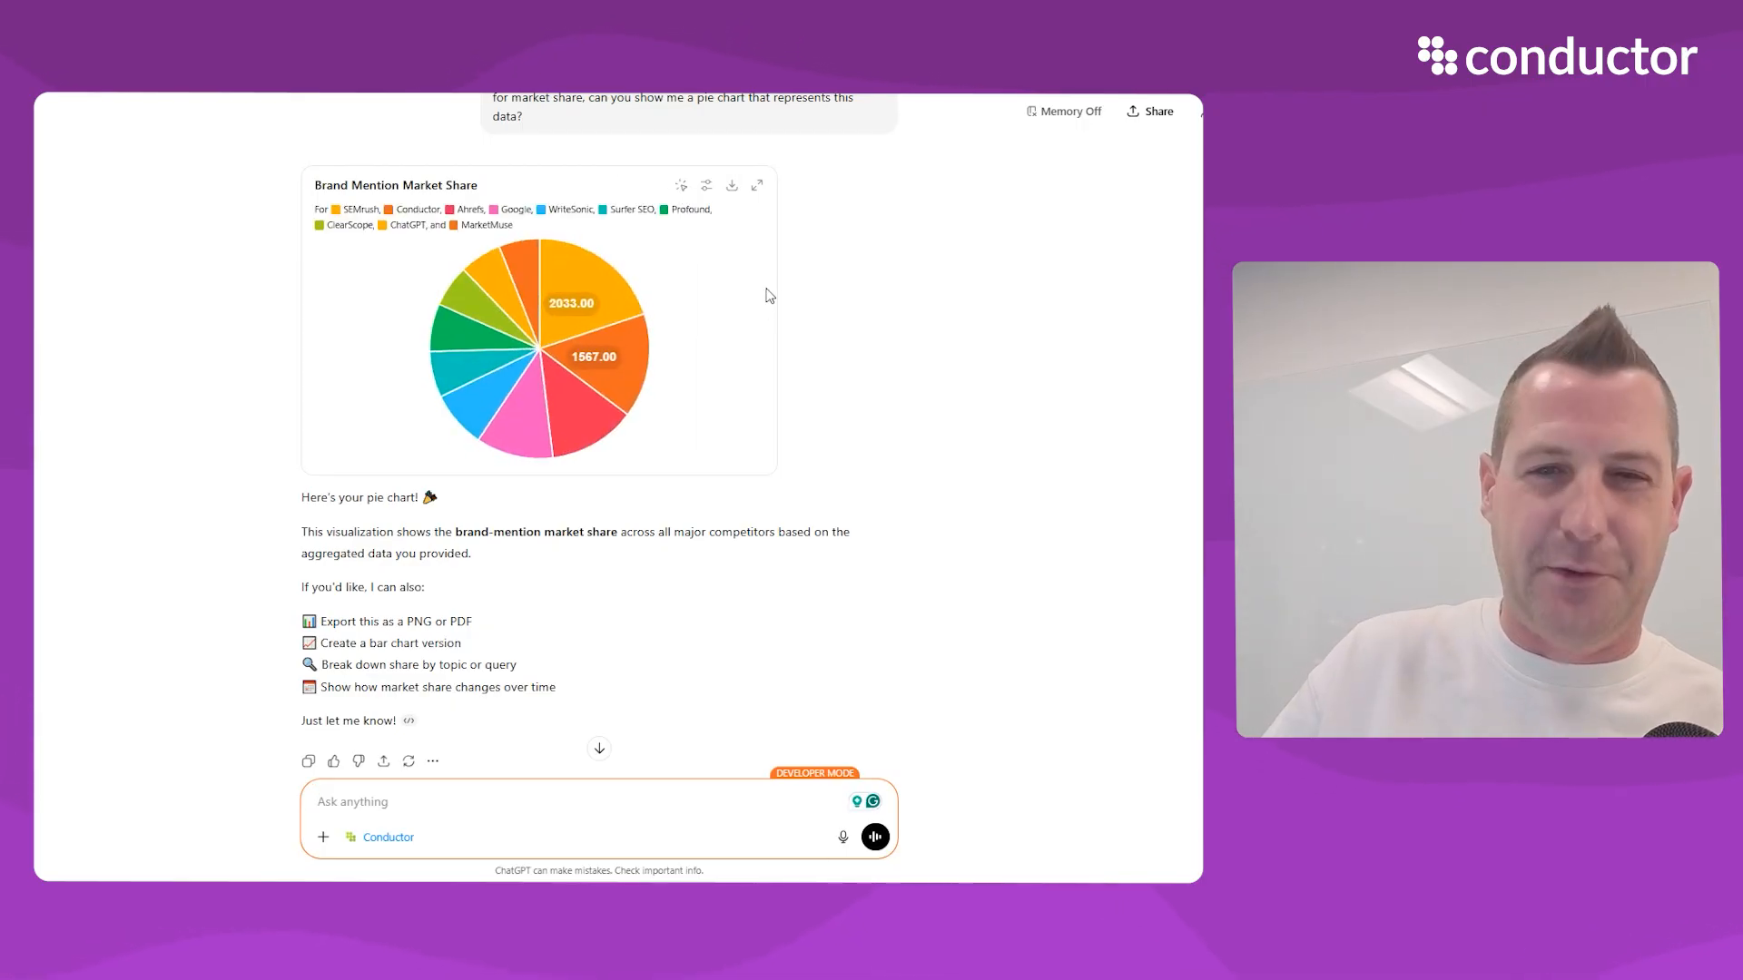
{"action": "mouse_move", "coordinate": [602, 279]}
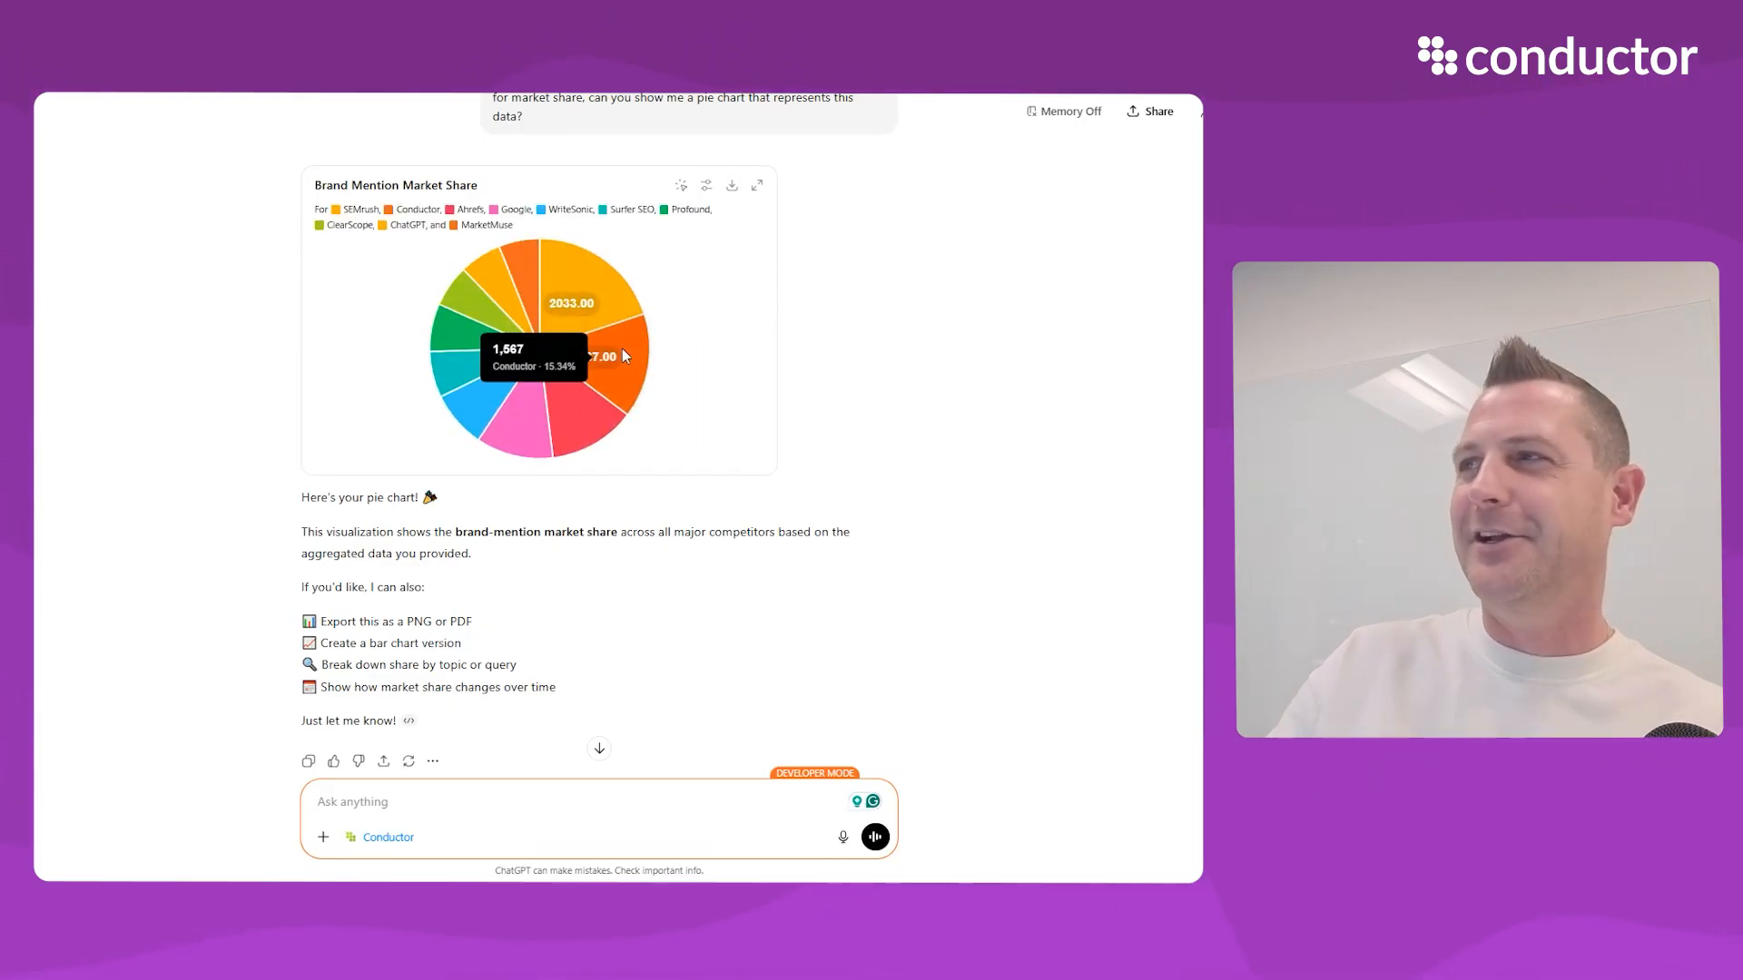
{"action": "left_click", "coordinate": [707, 186]}
{"action": "scroll", "coordinate": [822, 313], "scroll_direction": "down", "scroll_amount": 1}
{"action": "scroll", "coordinate": [817, 313], "scroll_direction": "up", "scroll_amount": 2}
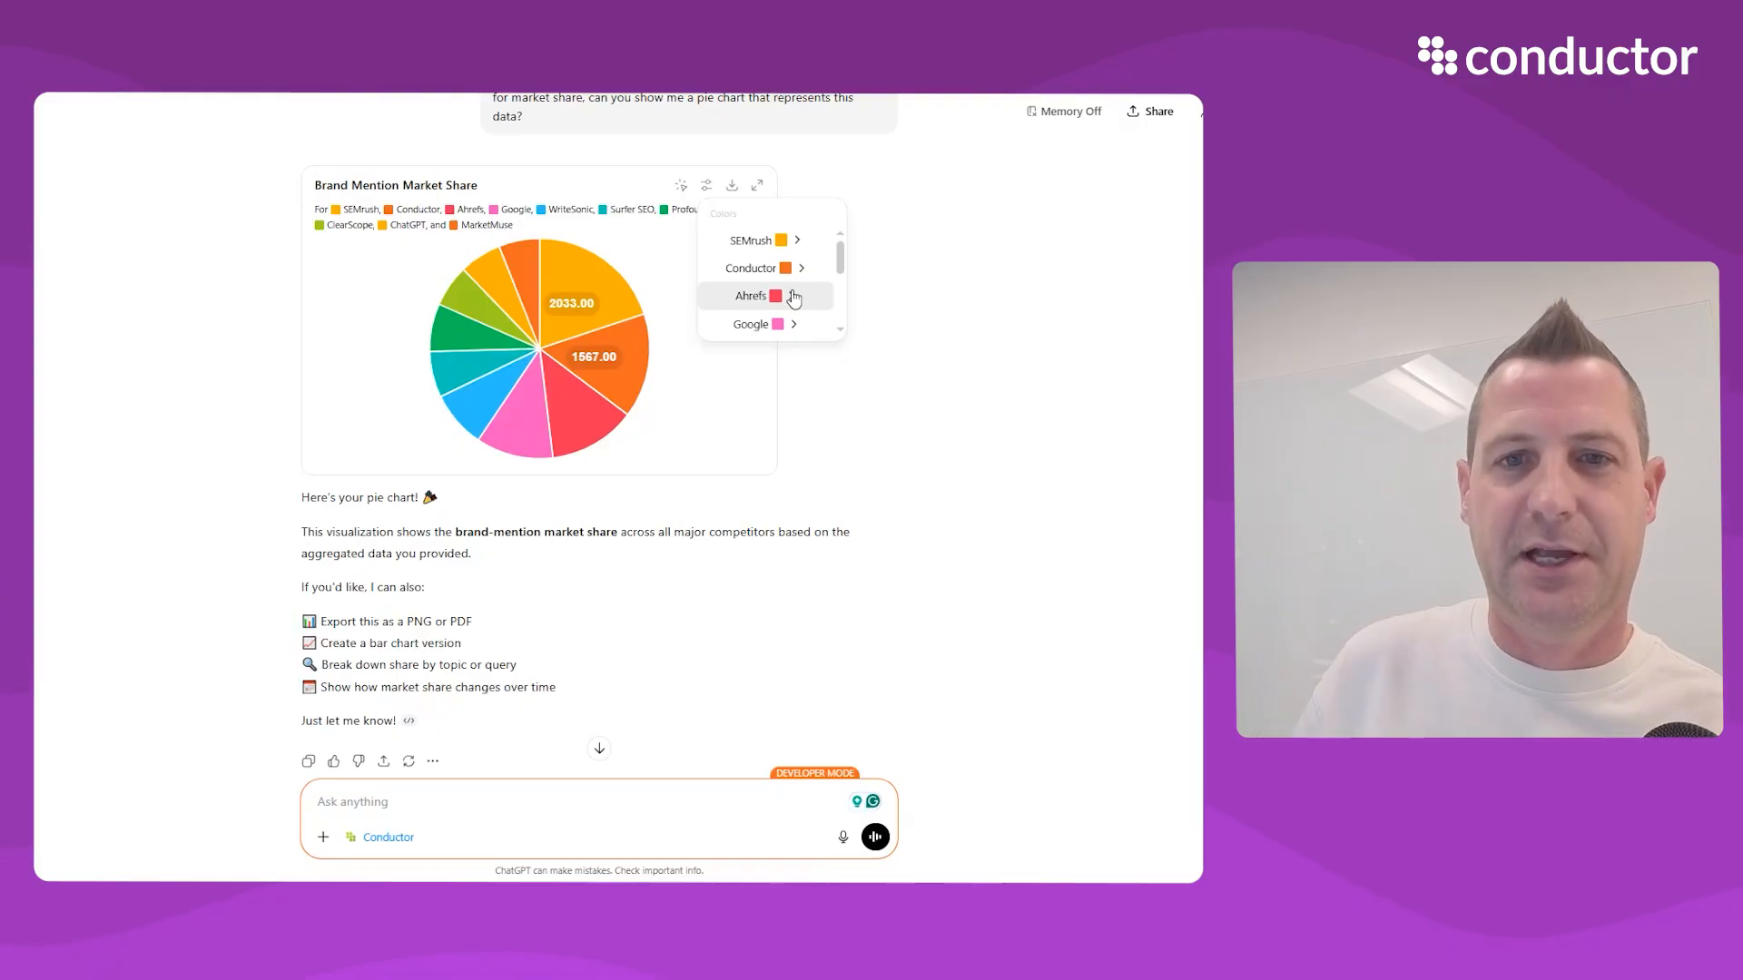
{"action": "left_click", "coordinate": [668, 247]}
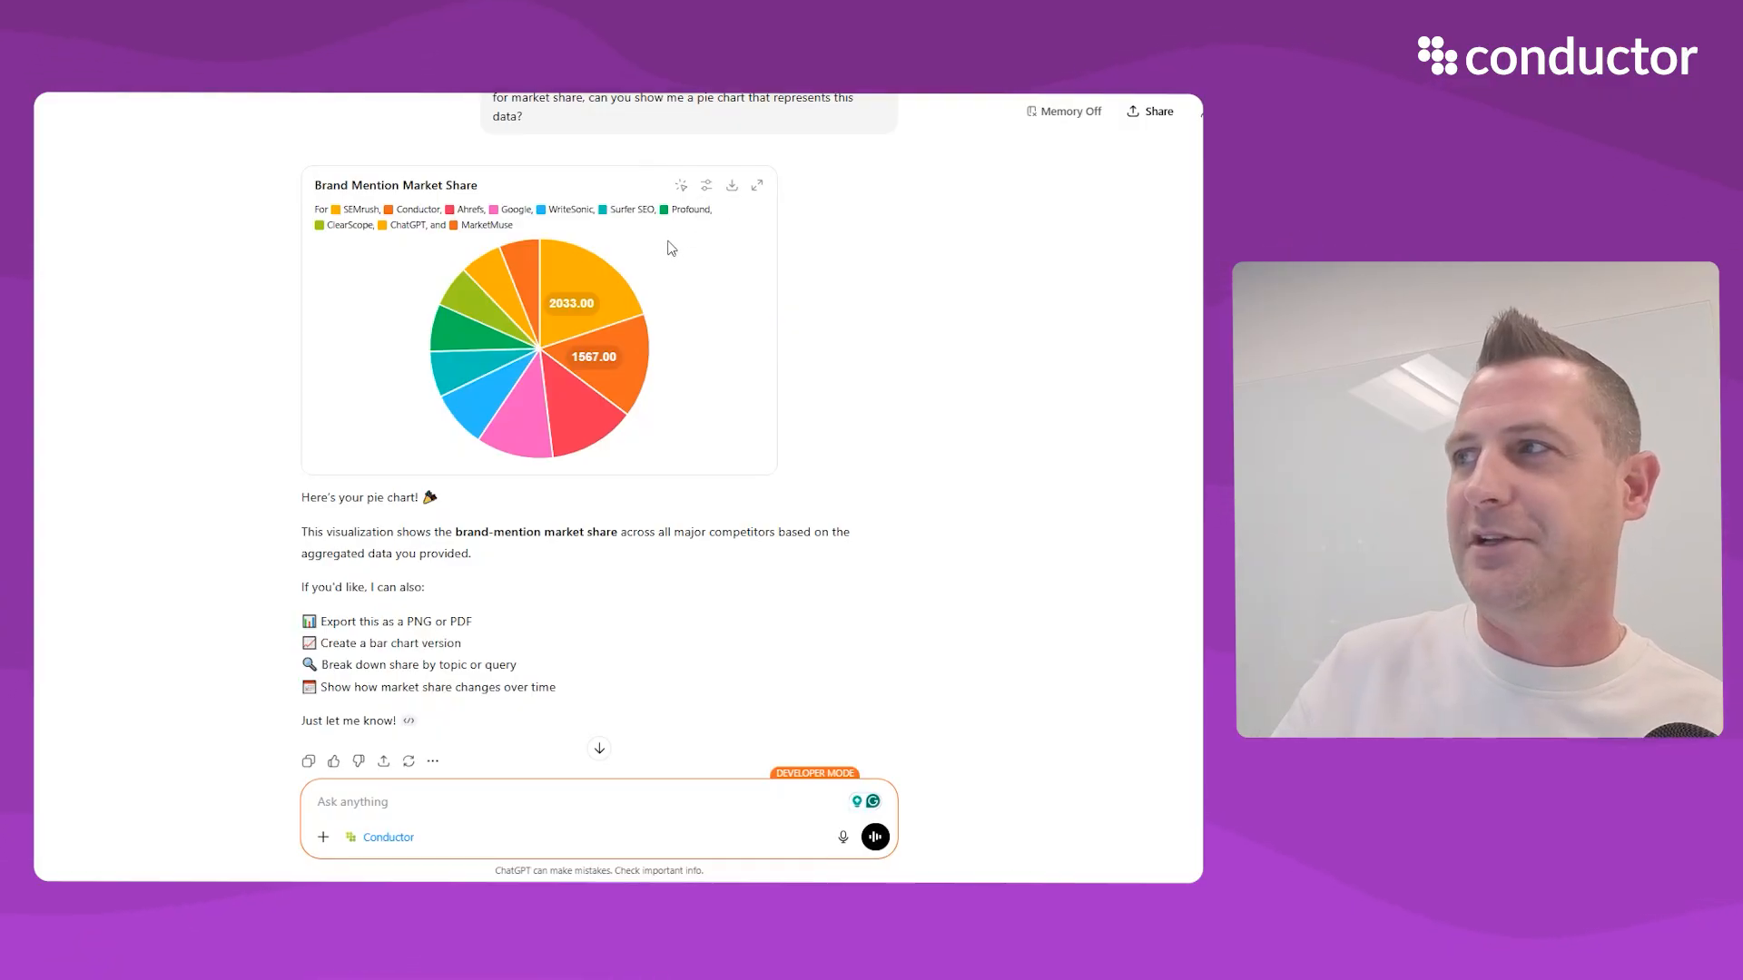
View the pie chart enlarged in its interactive form, and return it to its normal size in the conversation
{"action": "left_click", "coordinate": [756, 194]}
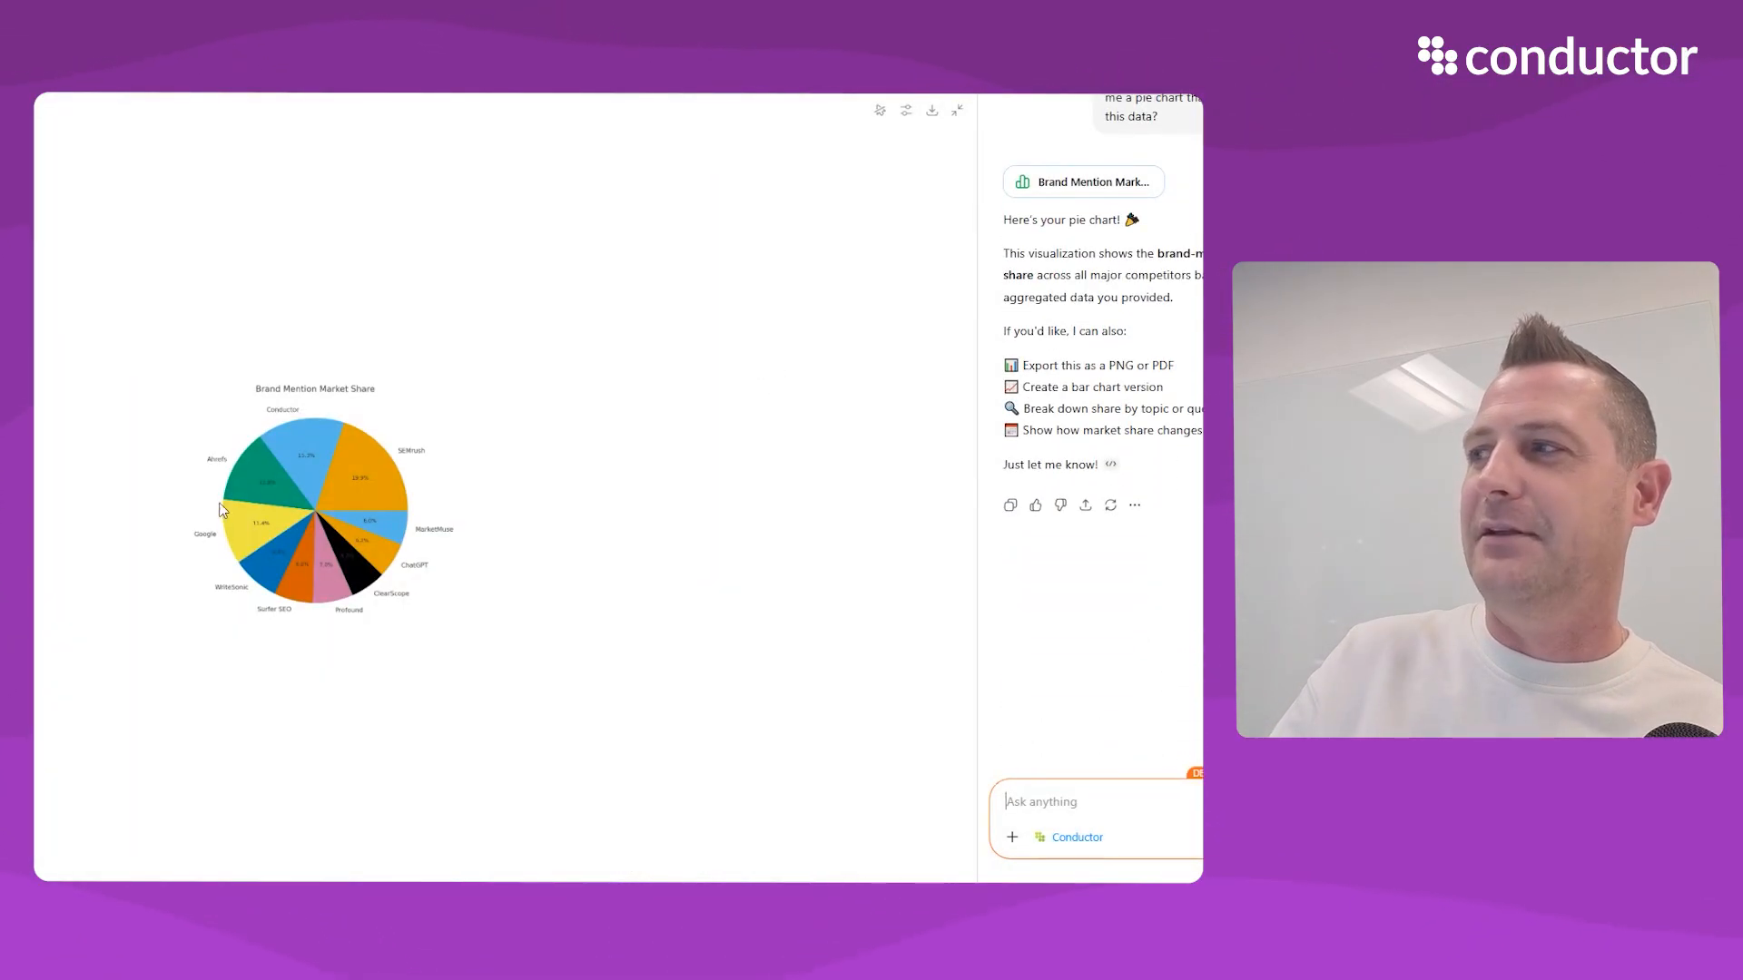
{"action": "left_click", "coordinate": [879, 110]}
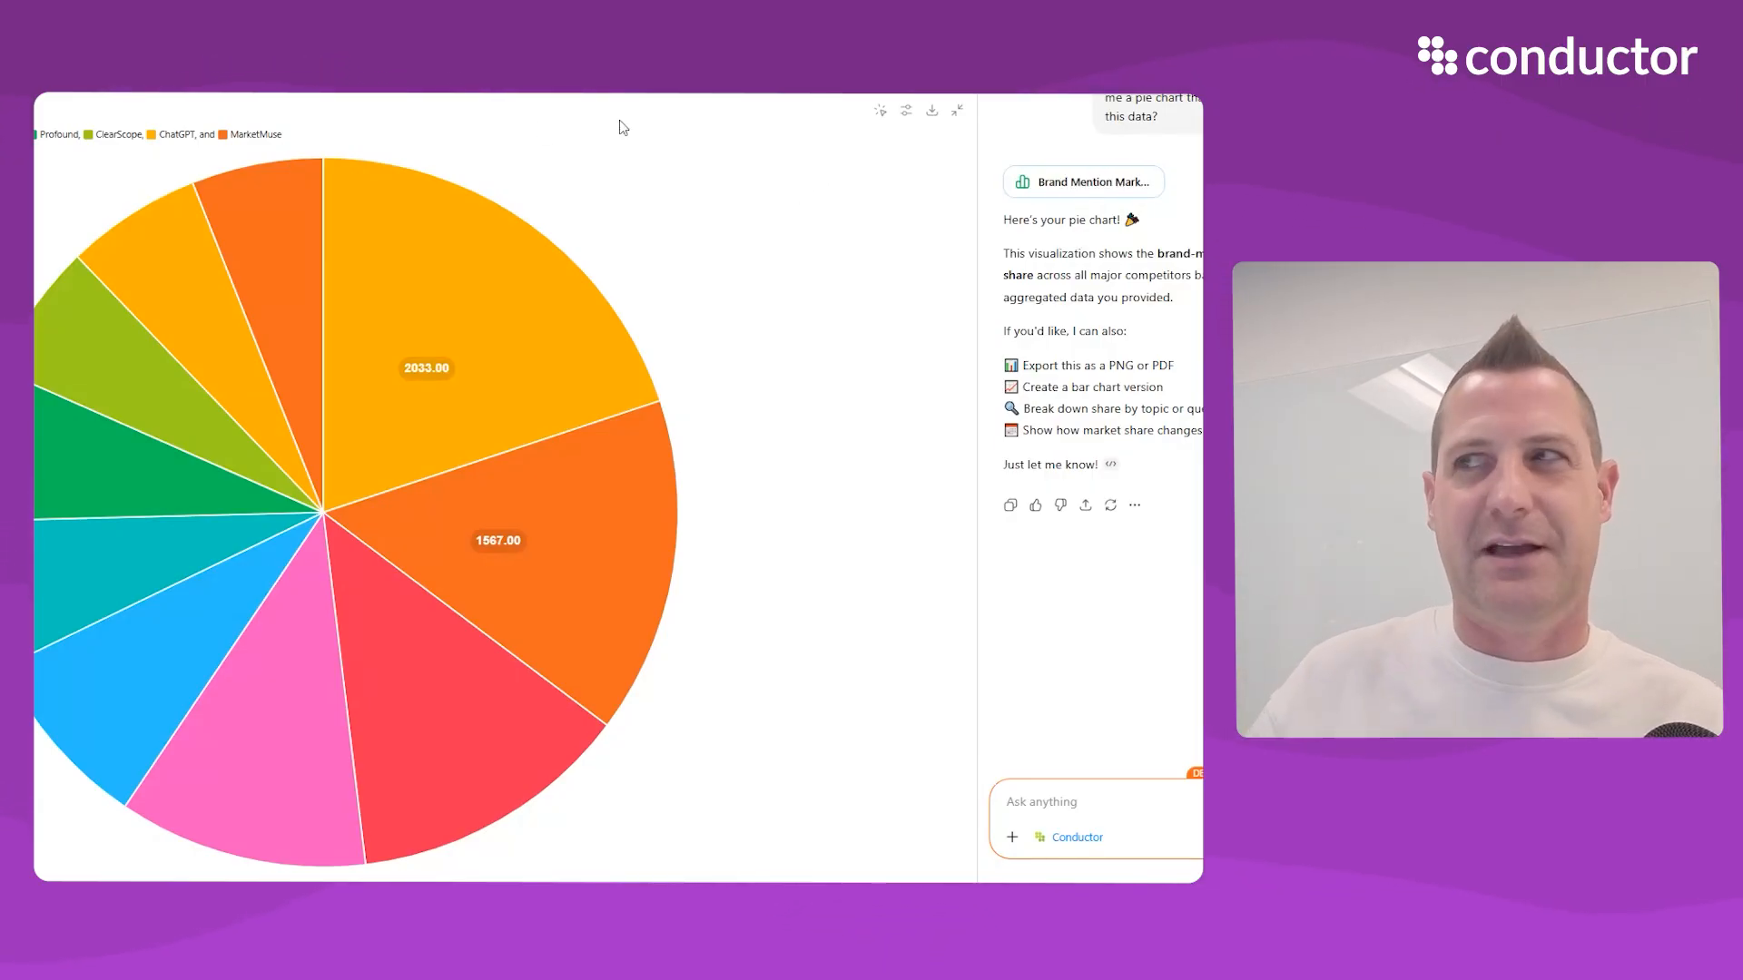
{"action": "left_click", "coordinate": [956, 111]}
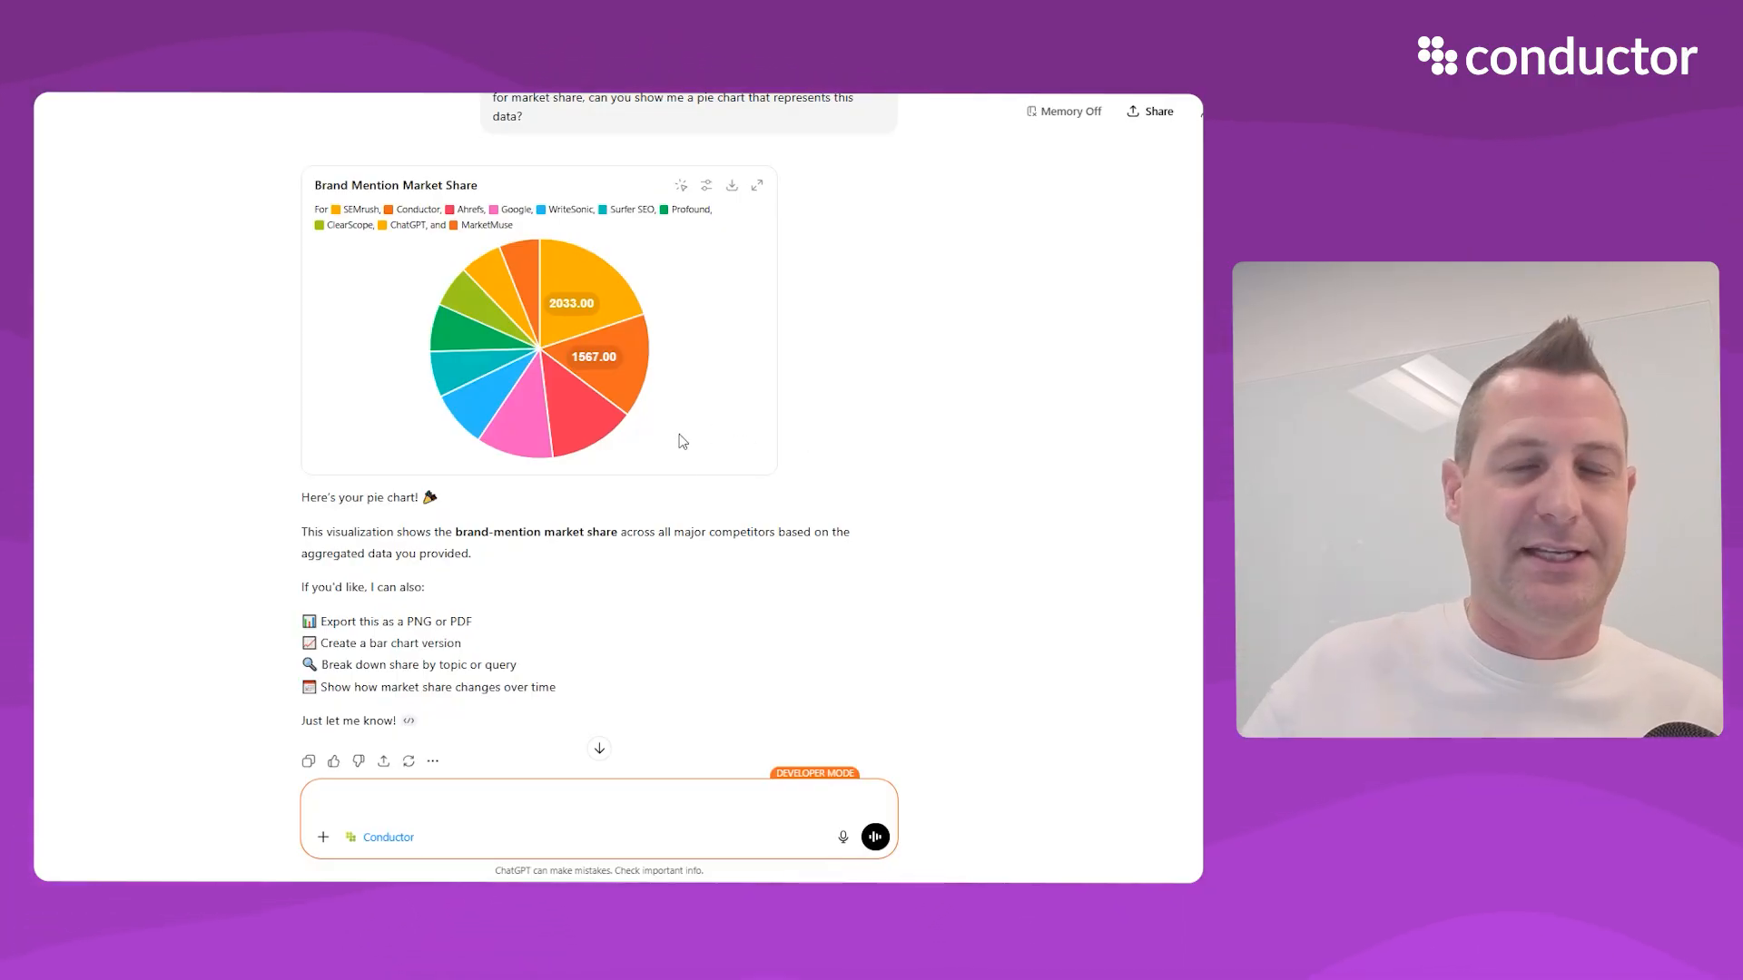
Ask "what are some of the topics and queries that semrush performs well on in terms of brand mentions vs me"
{"action": "scroll", "coordinate": [485, 726], "scroll_direction": "down", "scroll_amount": 2}
{"action": "type", "text": "what are "}
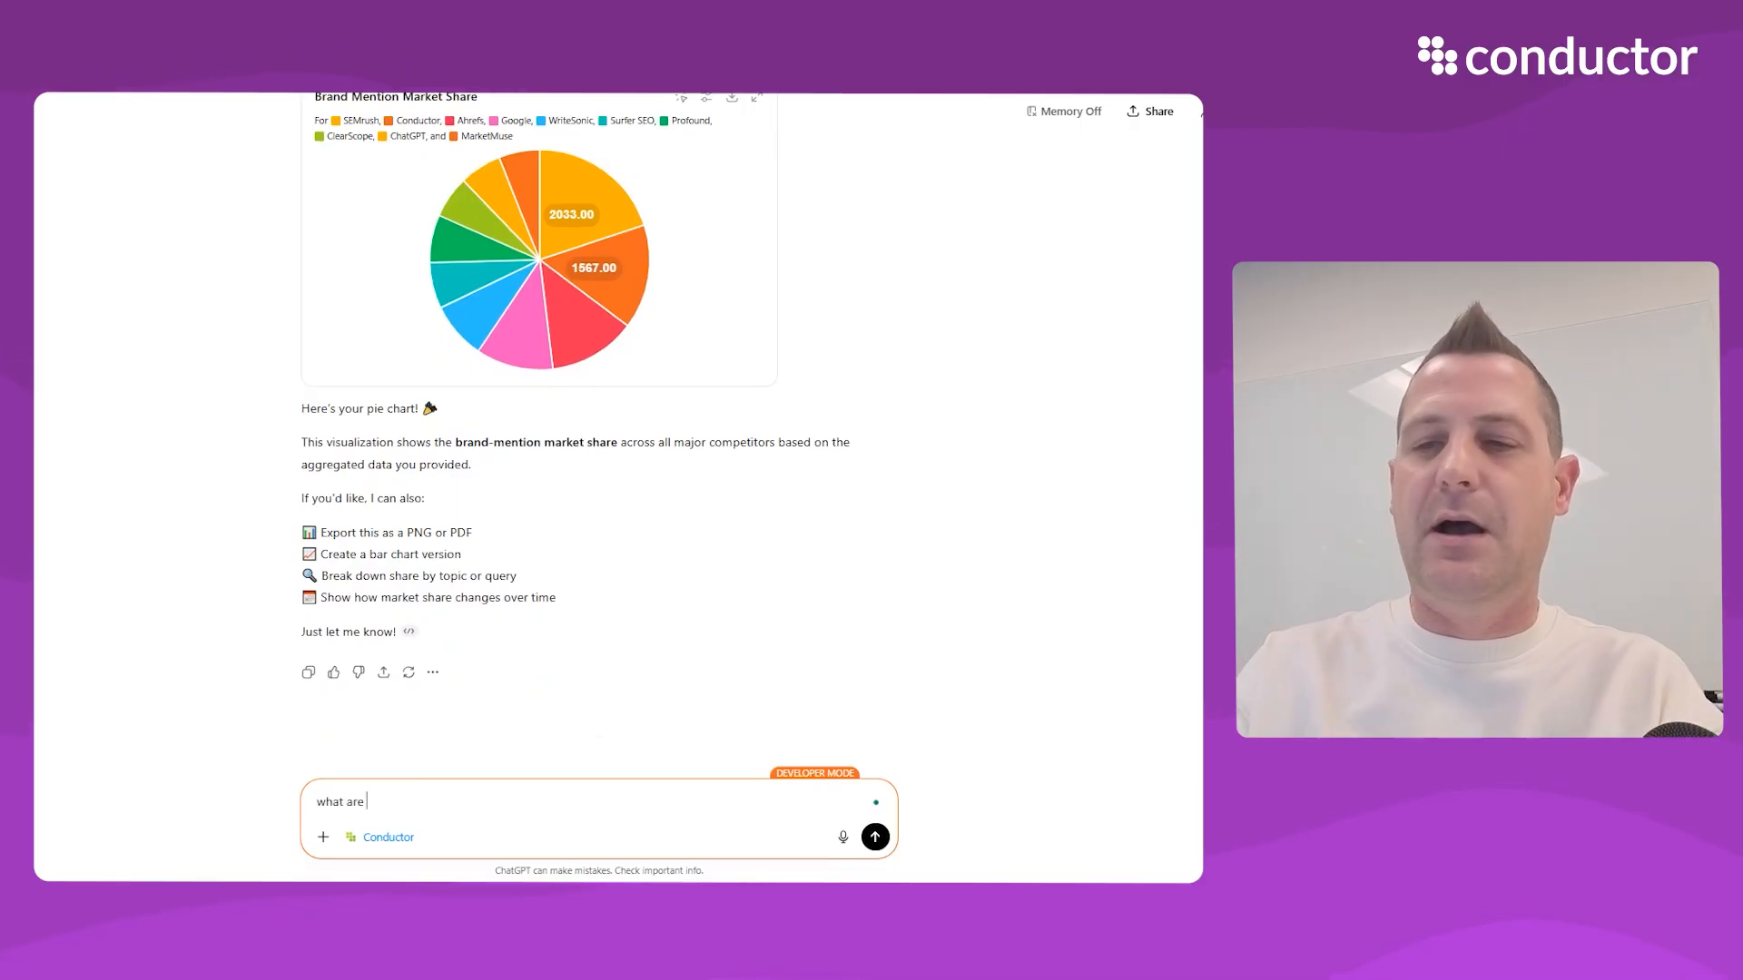
{"action": "type", "text": "some of the topics and qu"}
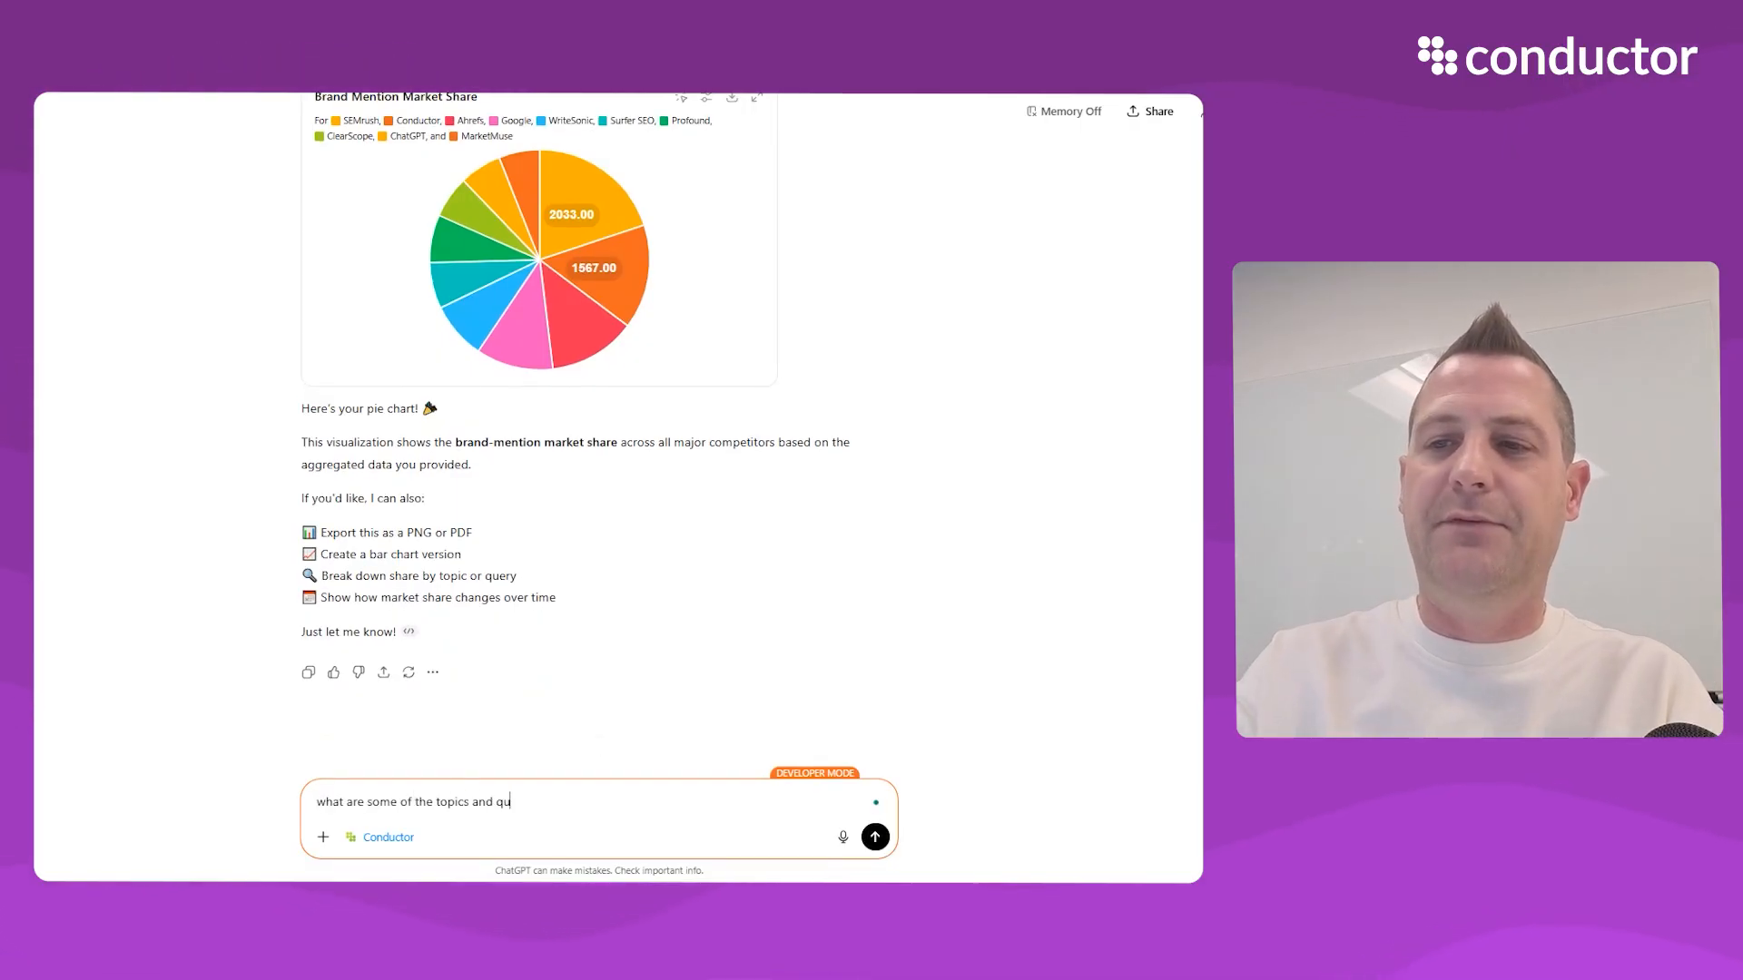
{"action": "type", "text": "eries that "}
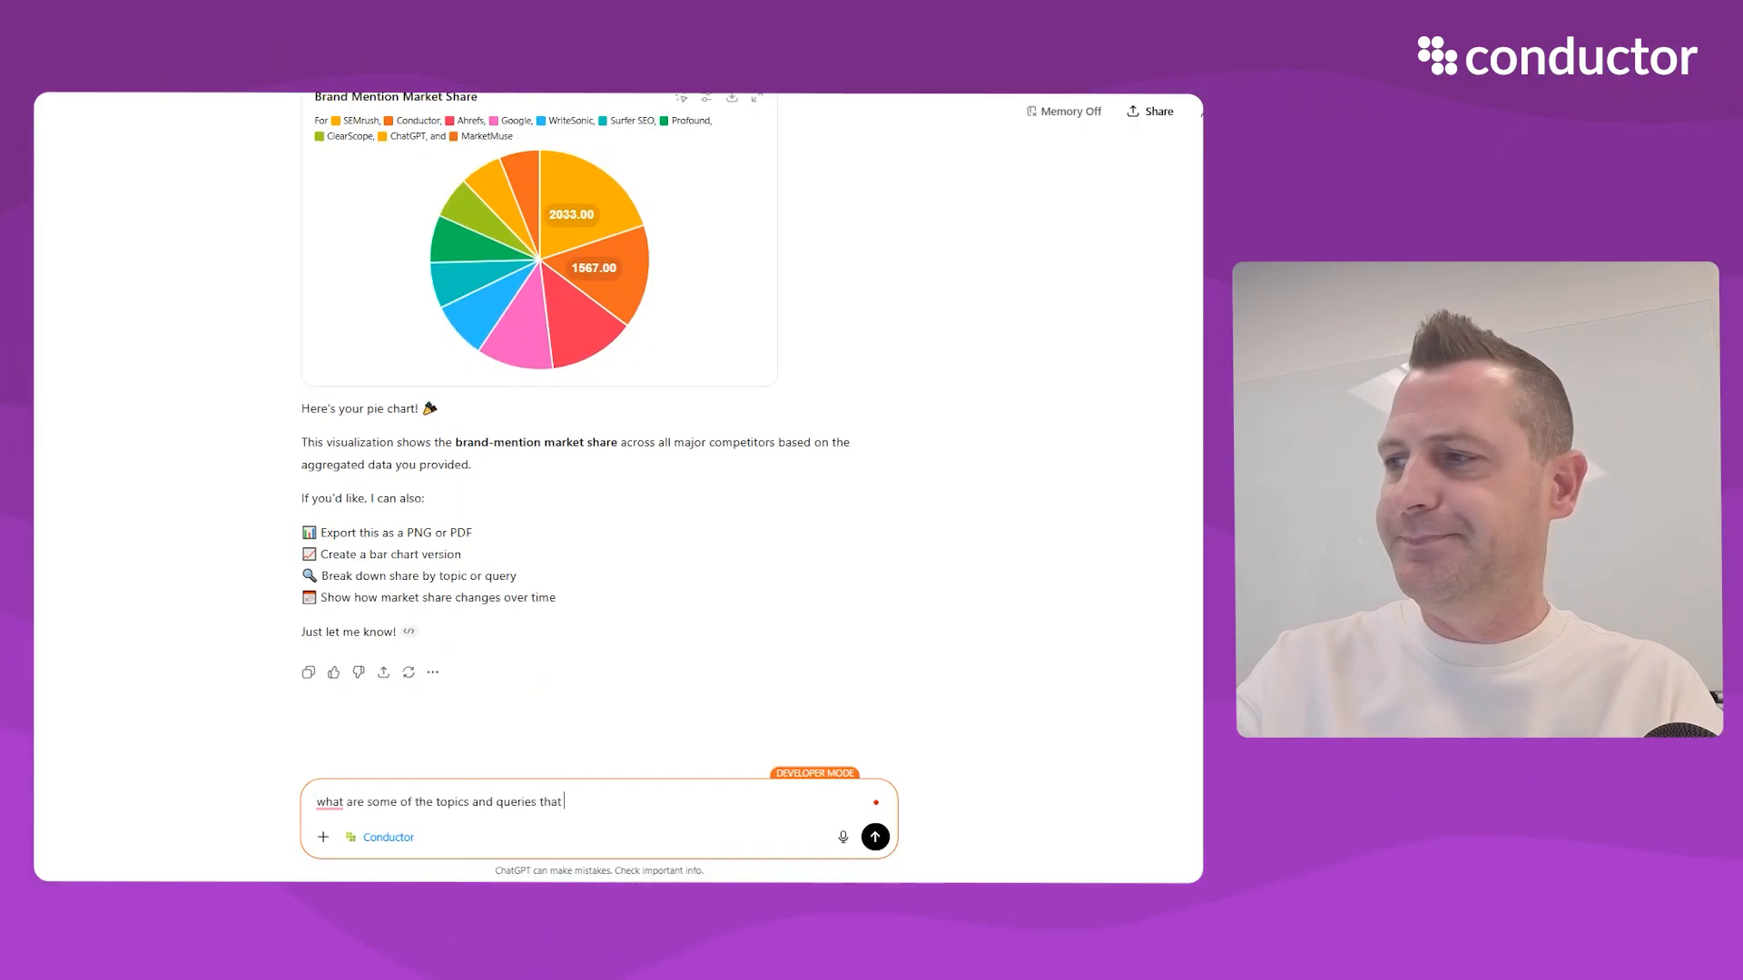
{"action": "type", "text": "semrush perform"}
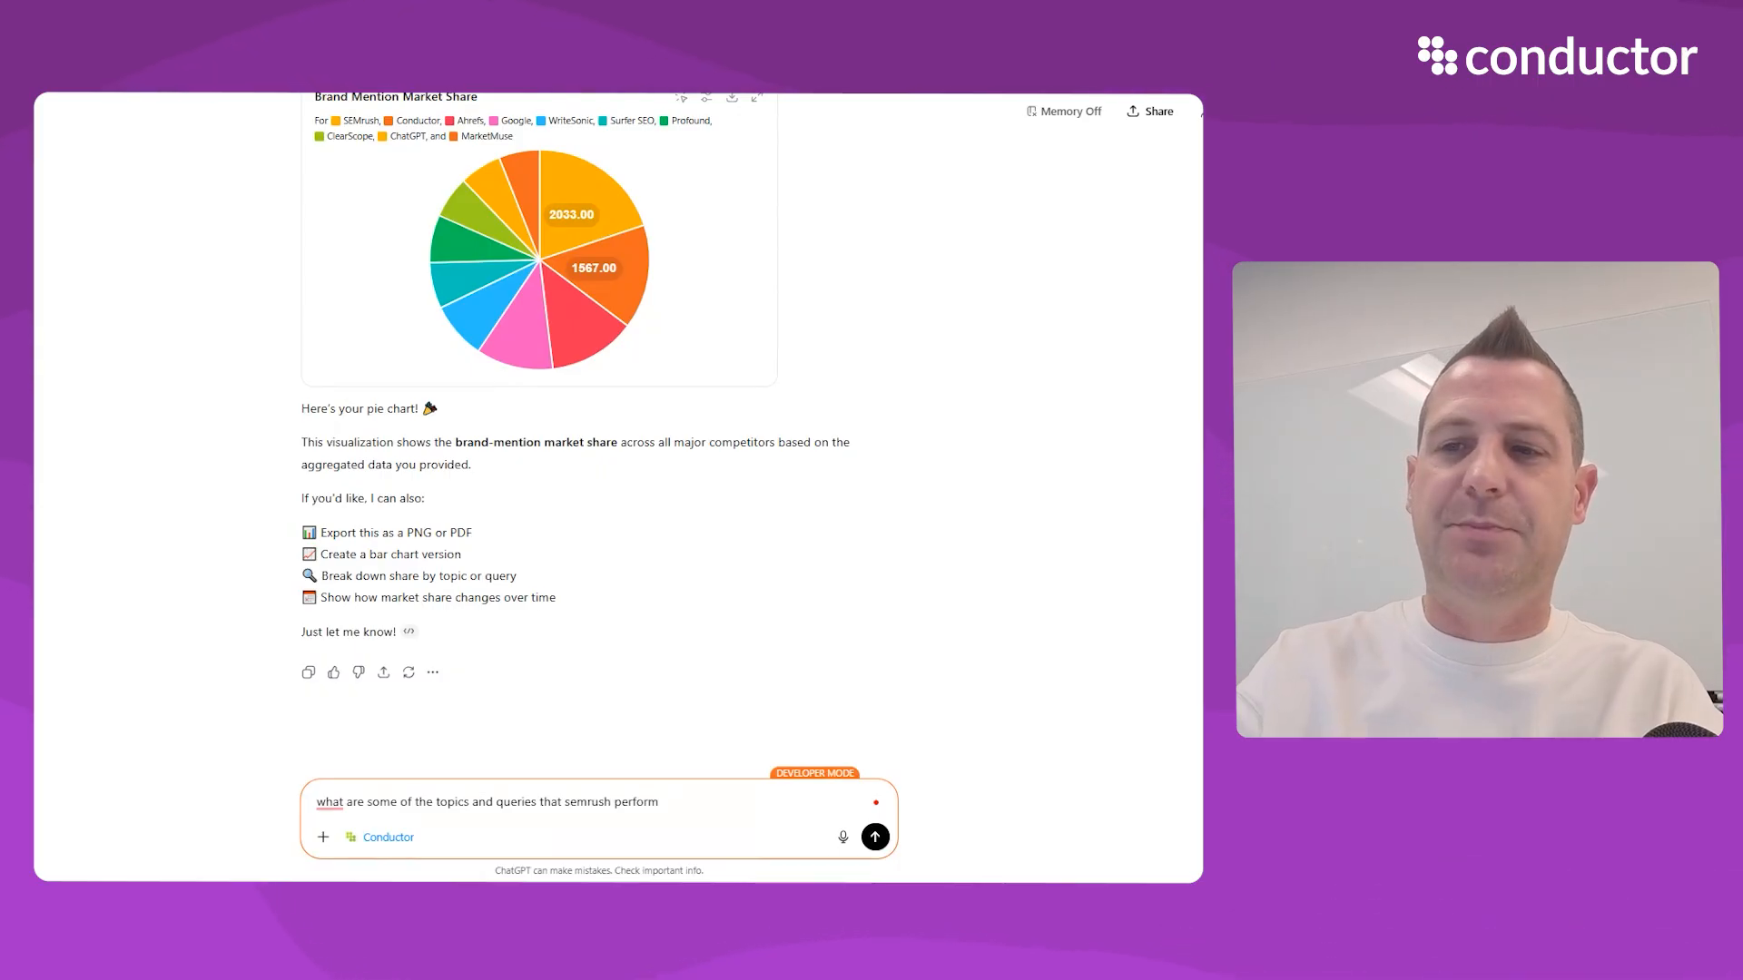
{"action": "type", "text": "s well on in term"}
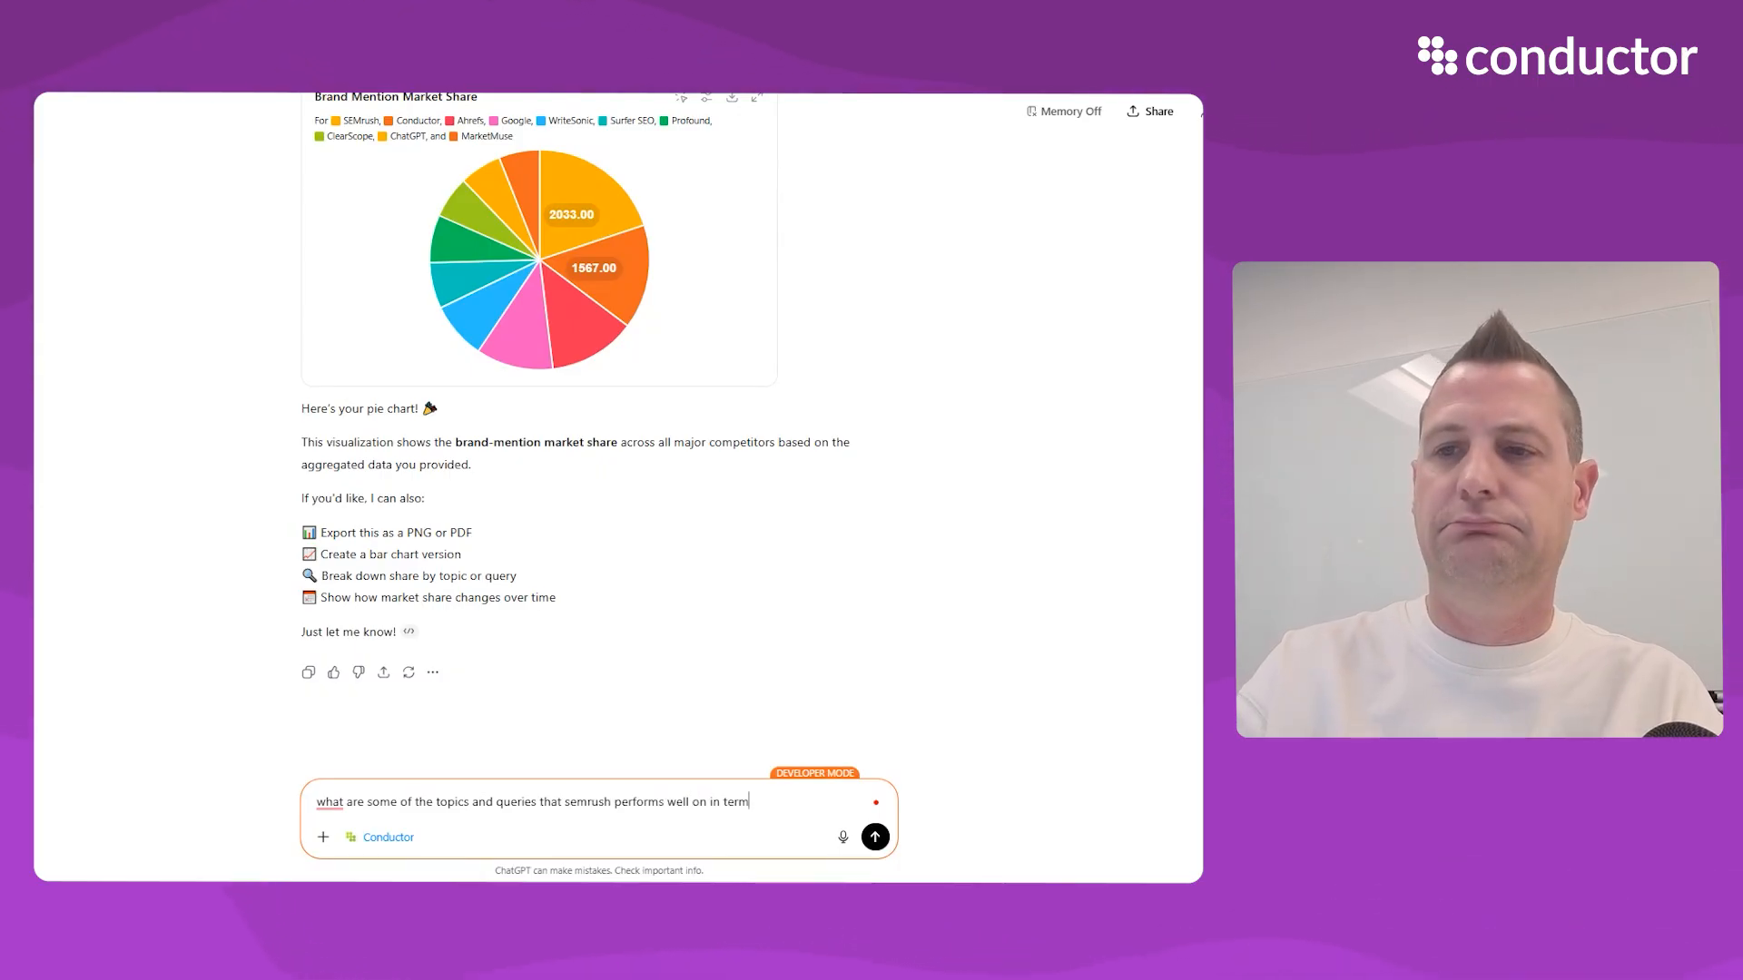
{"action": "type", "text": "s of brand mentions vs me"}
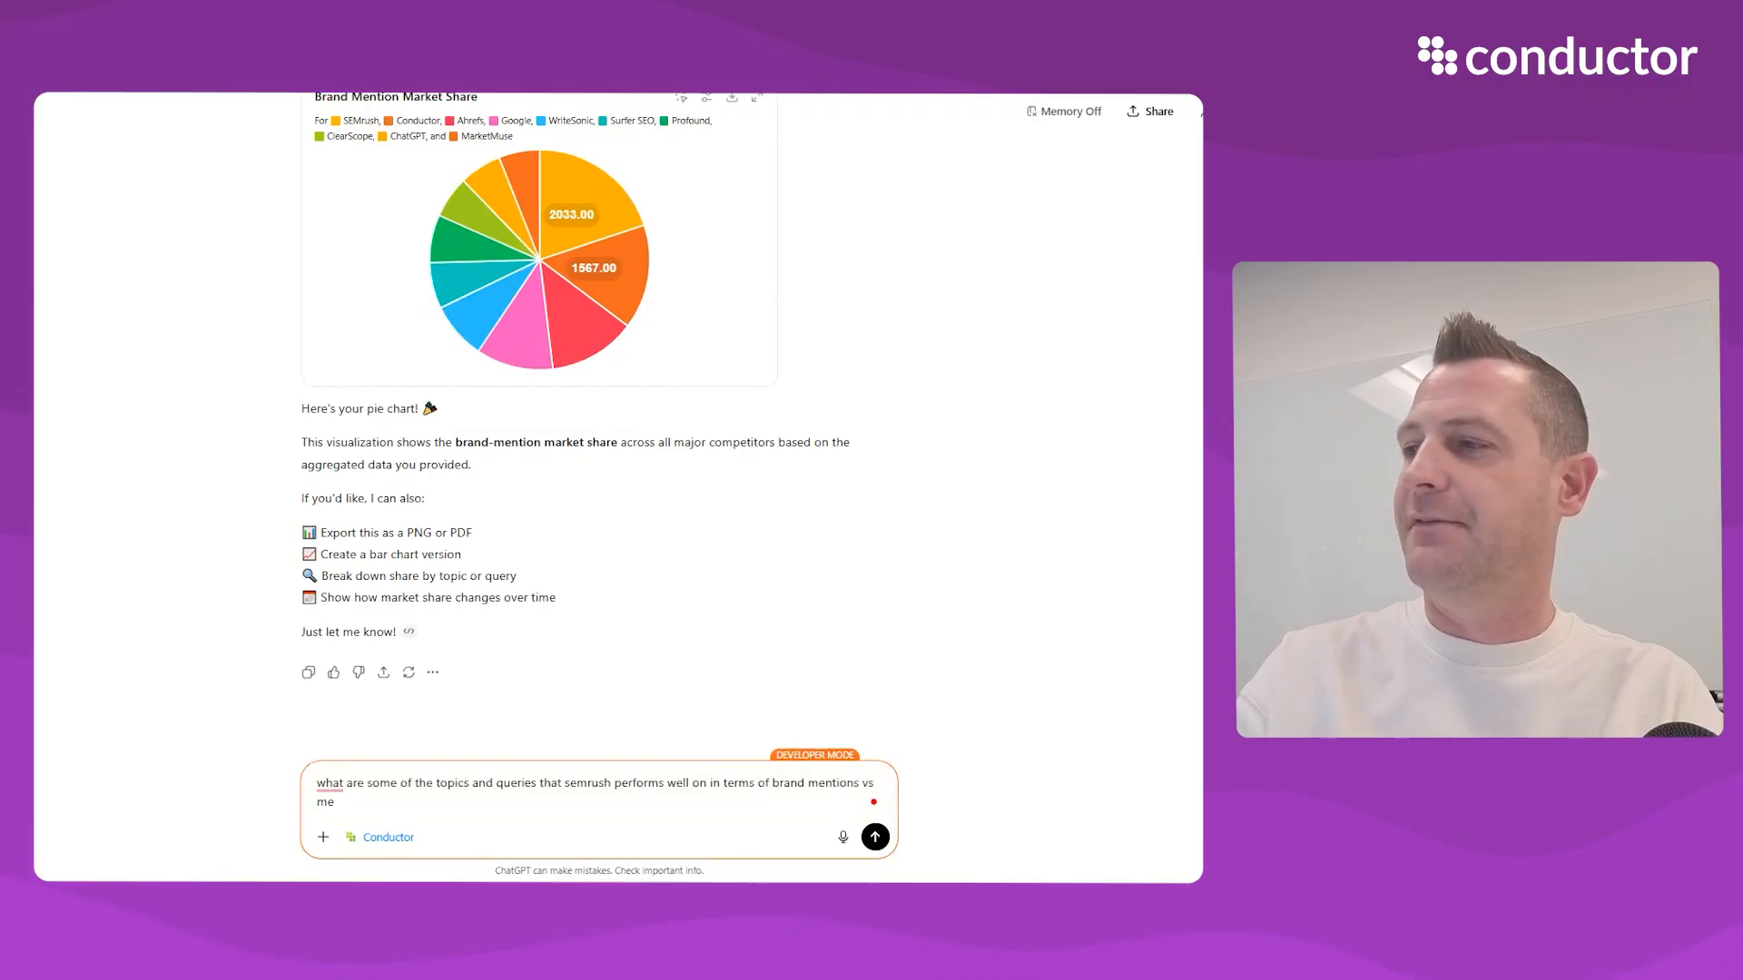
{"action": "key", "text": "Return"}
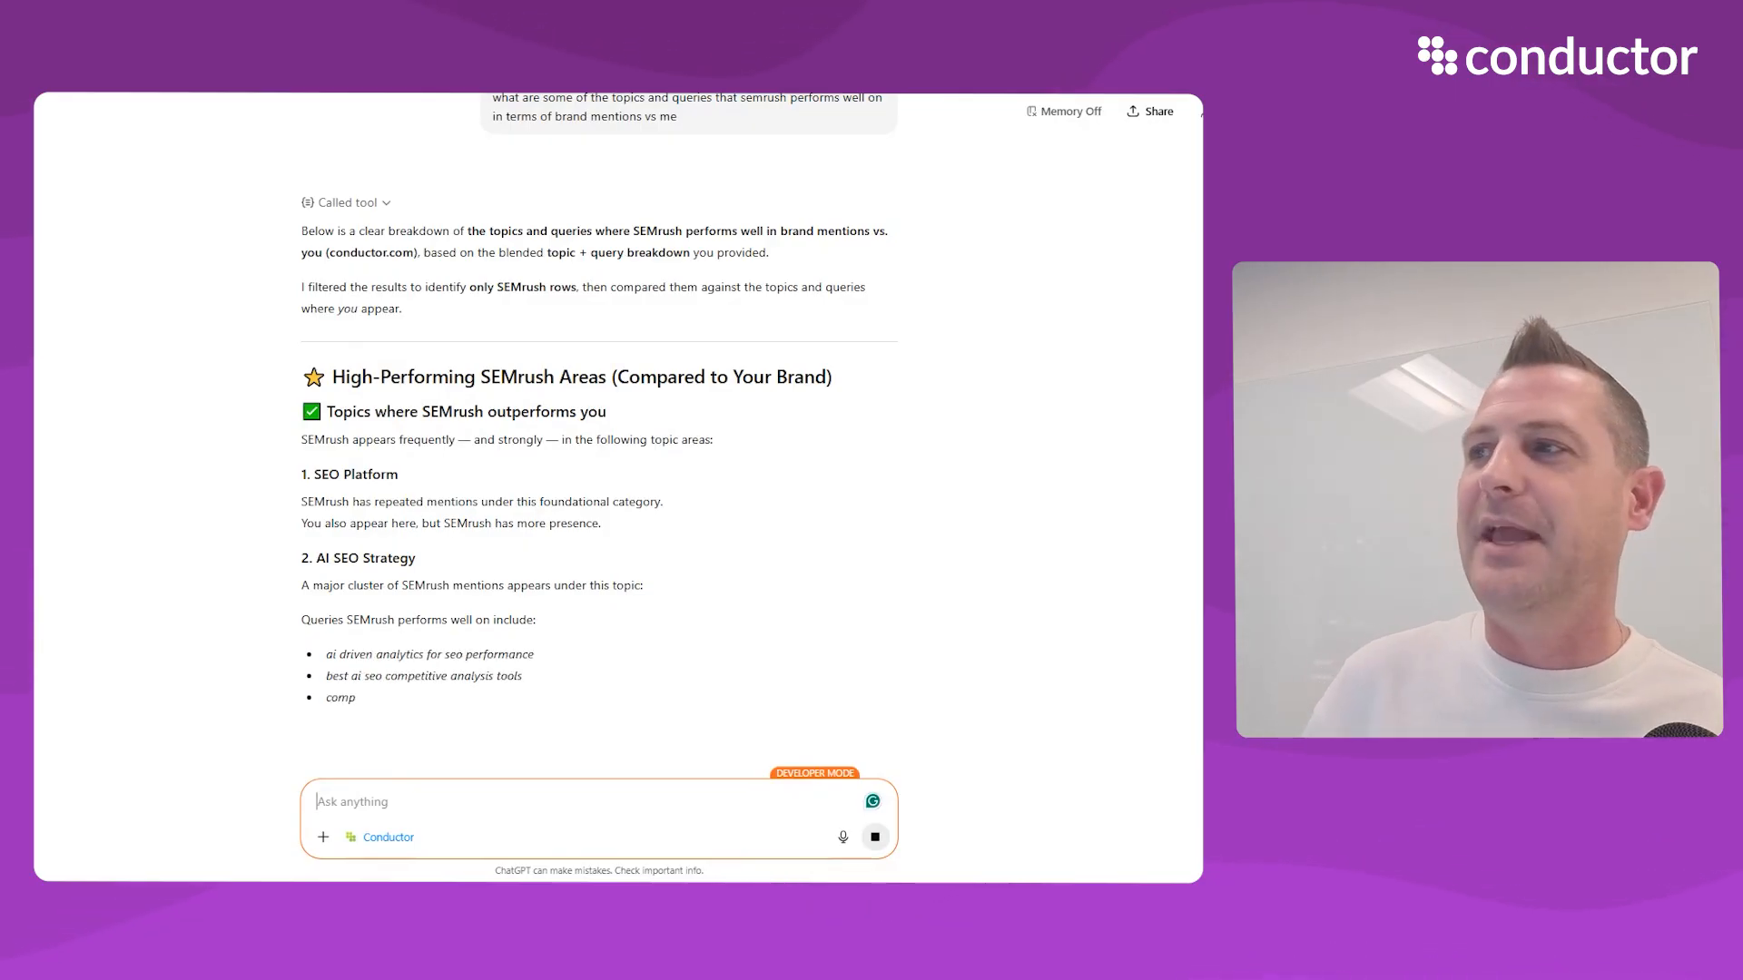
Review the SEMrush answer, including its outperforming topics and queries, the gap areas, the Direct Comparison table and the summary
{"action": "scroll", "coordinate": [131, 423], "scroll_direction": "down", "scroll_amount": 1}
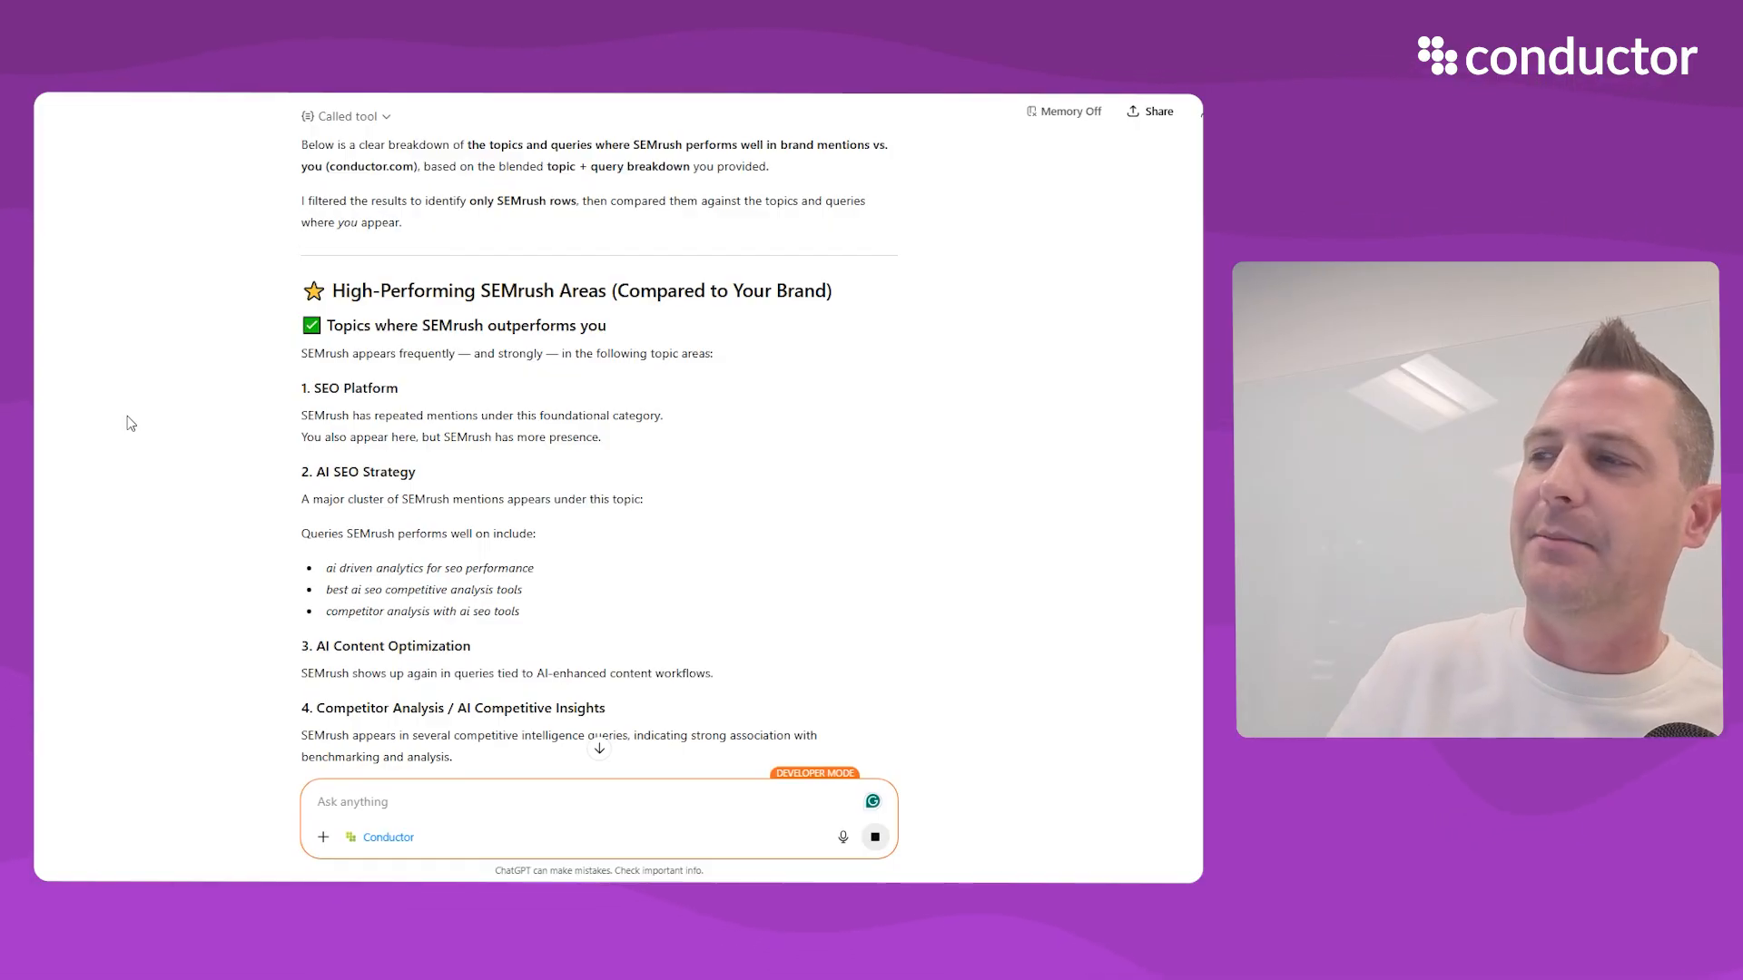
{"action": "scroll", "coordinate": [177, 466], "scroll_direction": "down", "scroll_amount": 1}
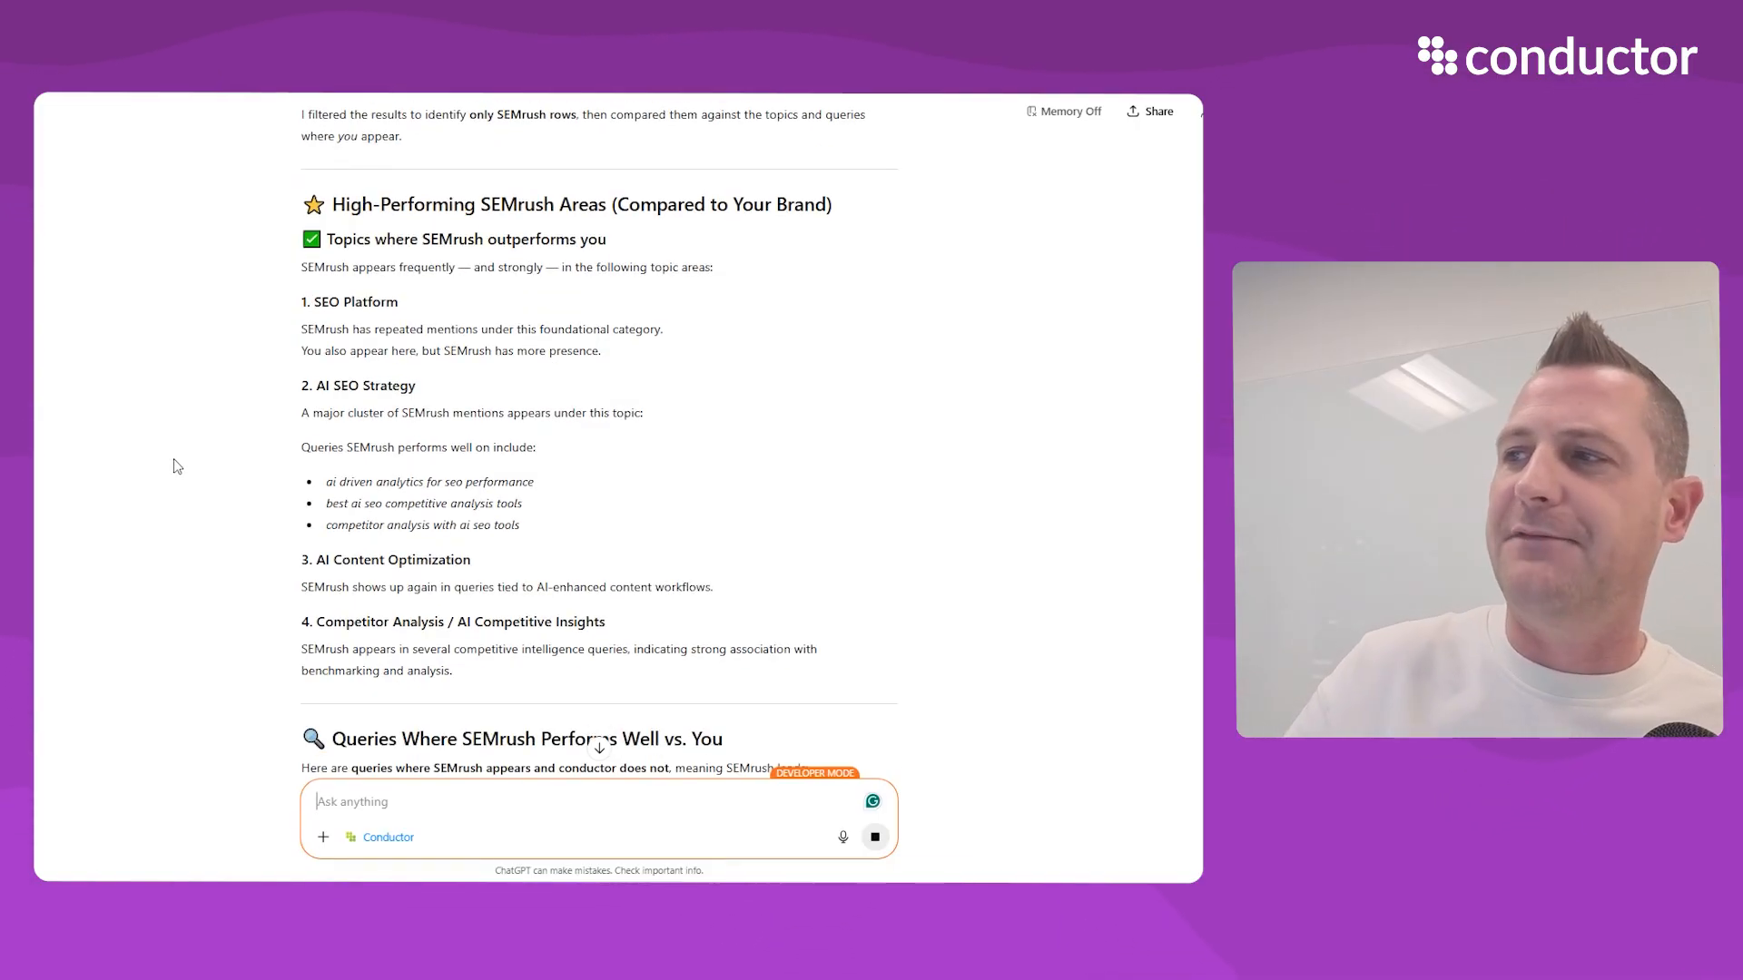
{"action": "scroll", "coordinate": [182, 463], "scroll_direction": "down", "scroll_amount": 5}
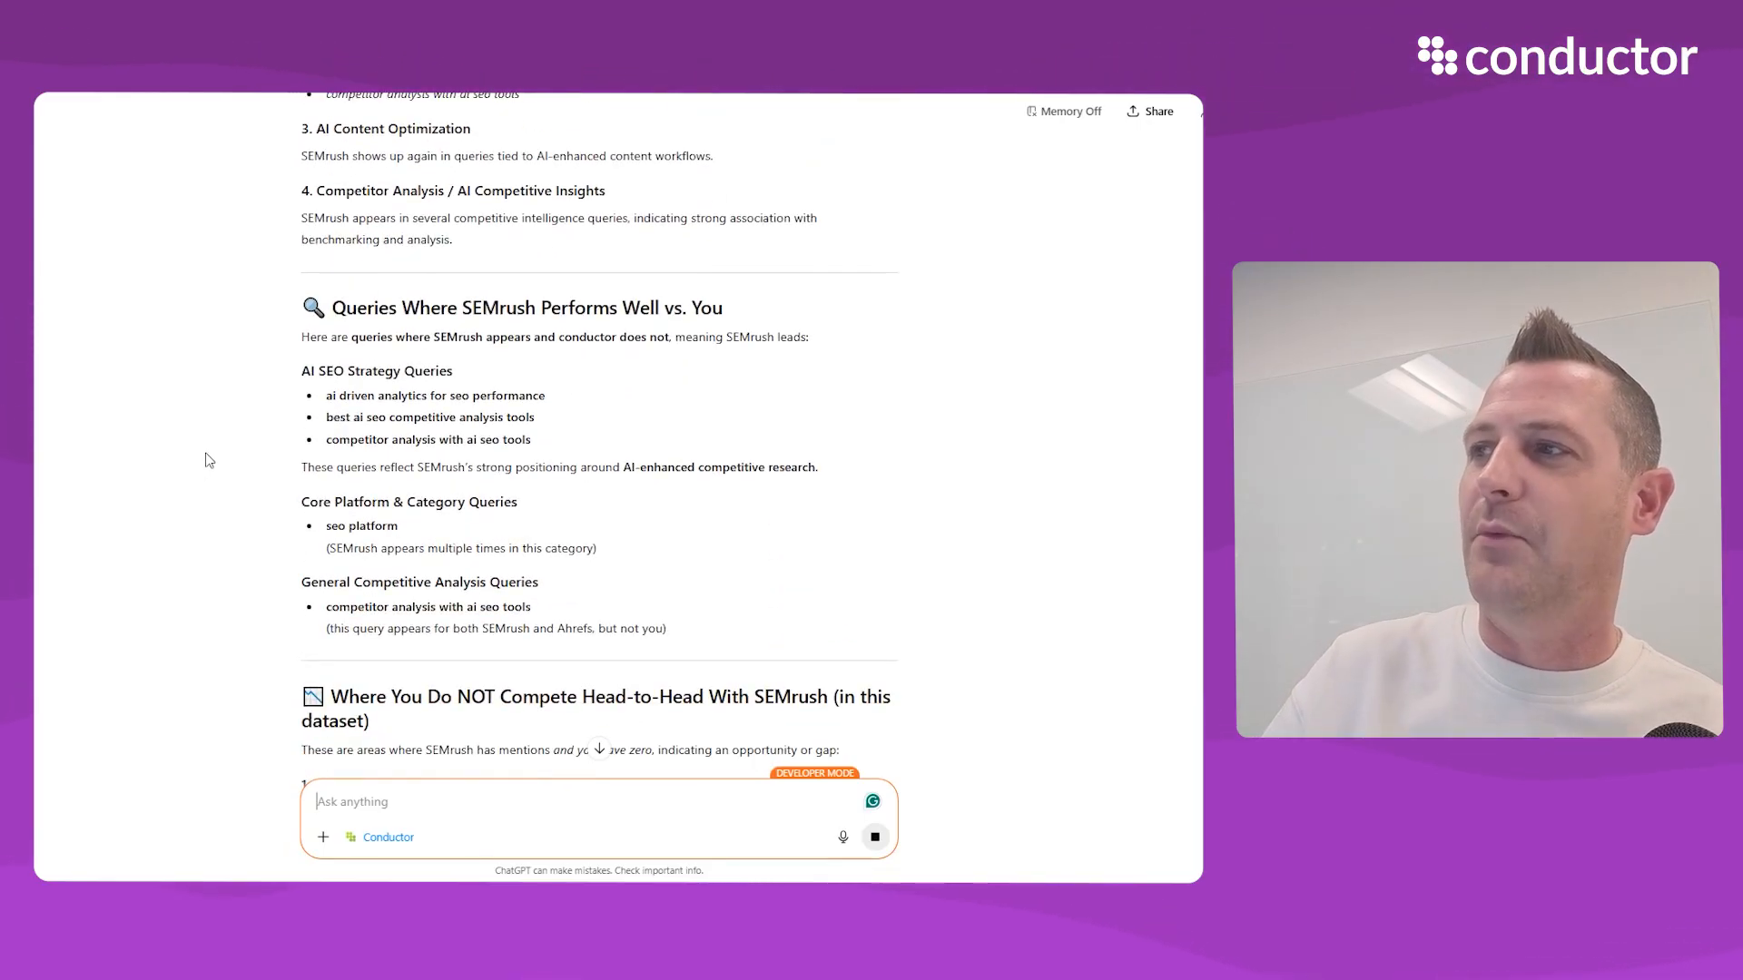
{"action": "scroll", "coordinate": [210, 460], "scroll_direction": "up", "scroll_amount": 6}
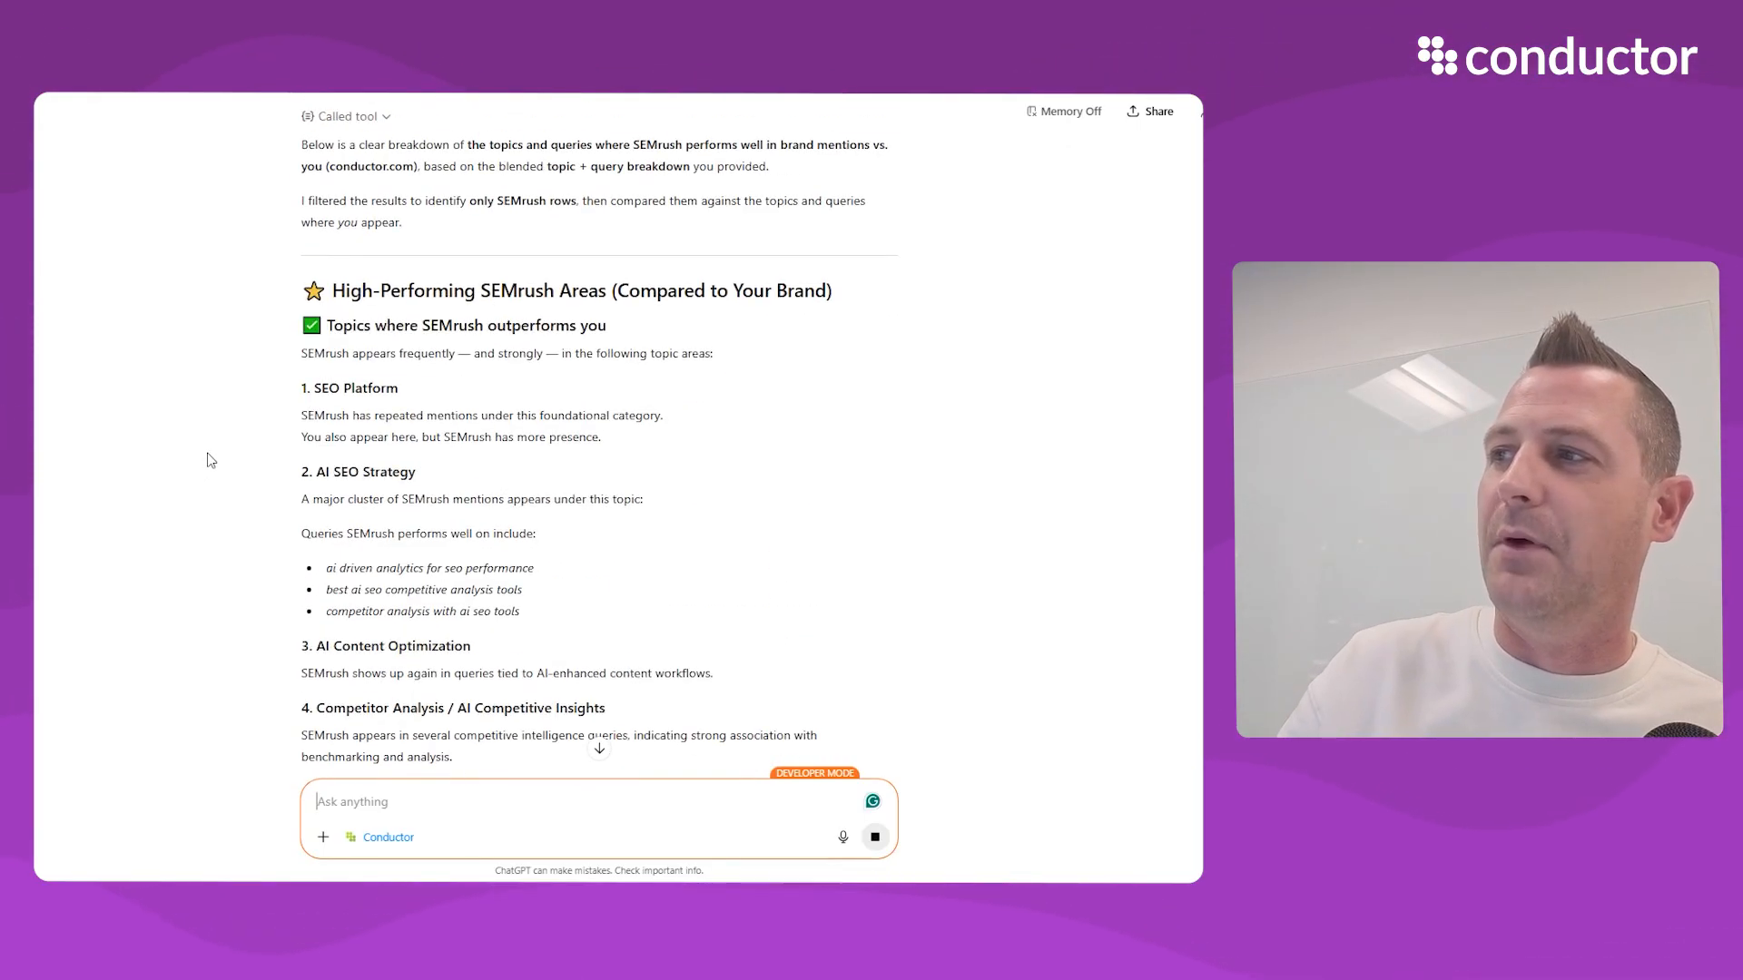
{"action": "scroll", "coordinate": [209, 460], "scroll_direction": "down", "scroll_amount": 6}
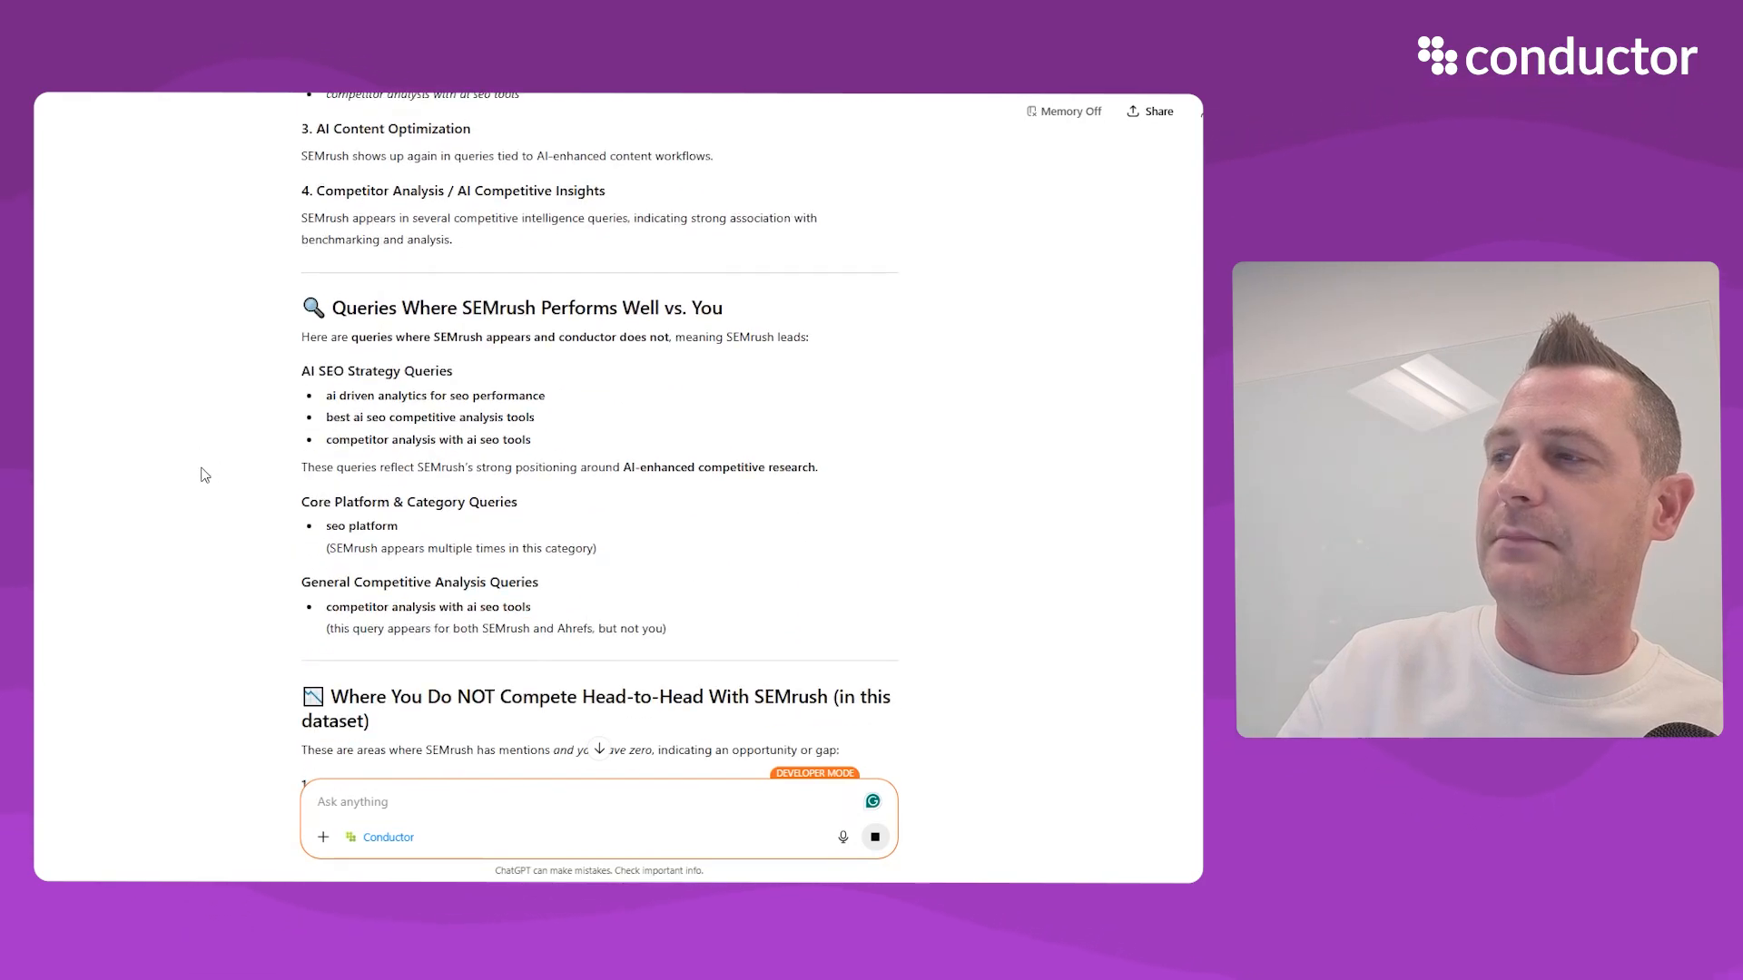
{"action": "scroll", "coordinate": [205, 475], "scroll_direction": "down", "scroll_amount": 6}
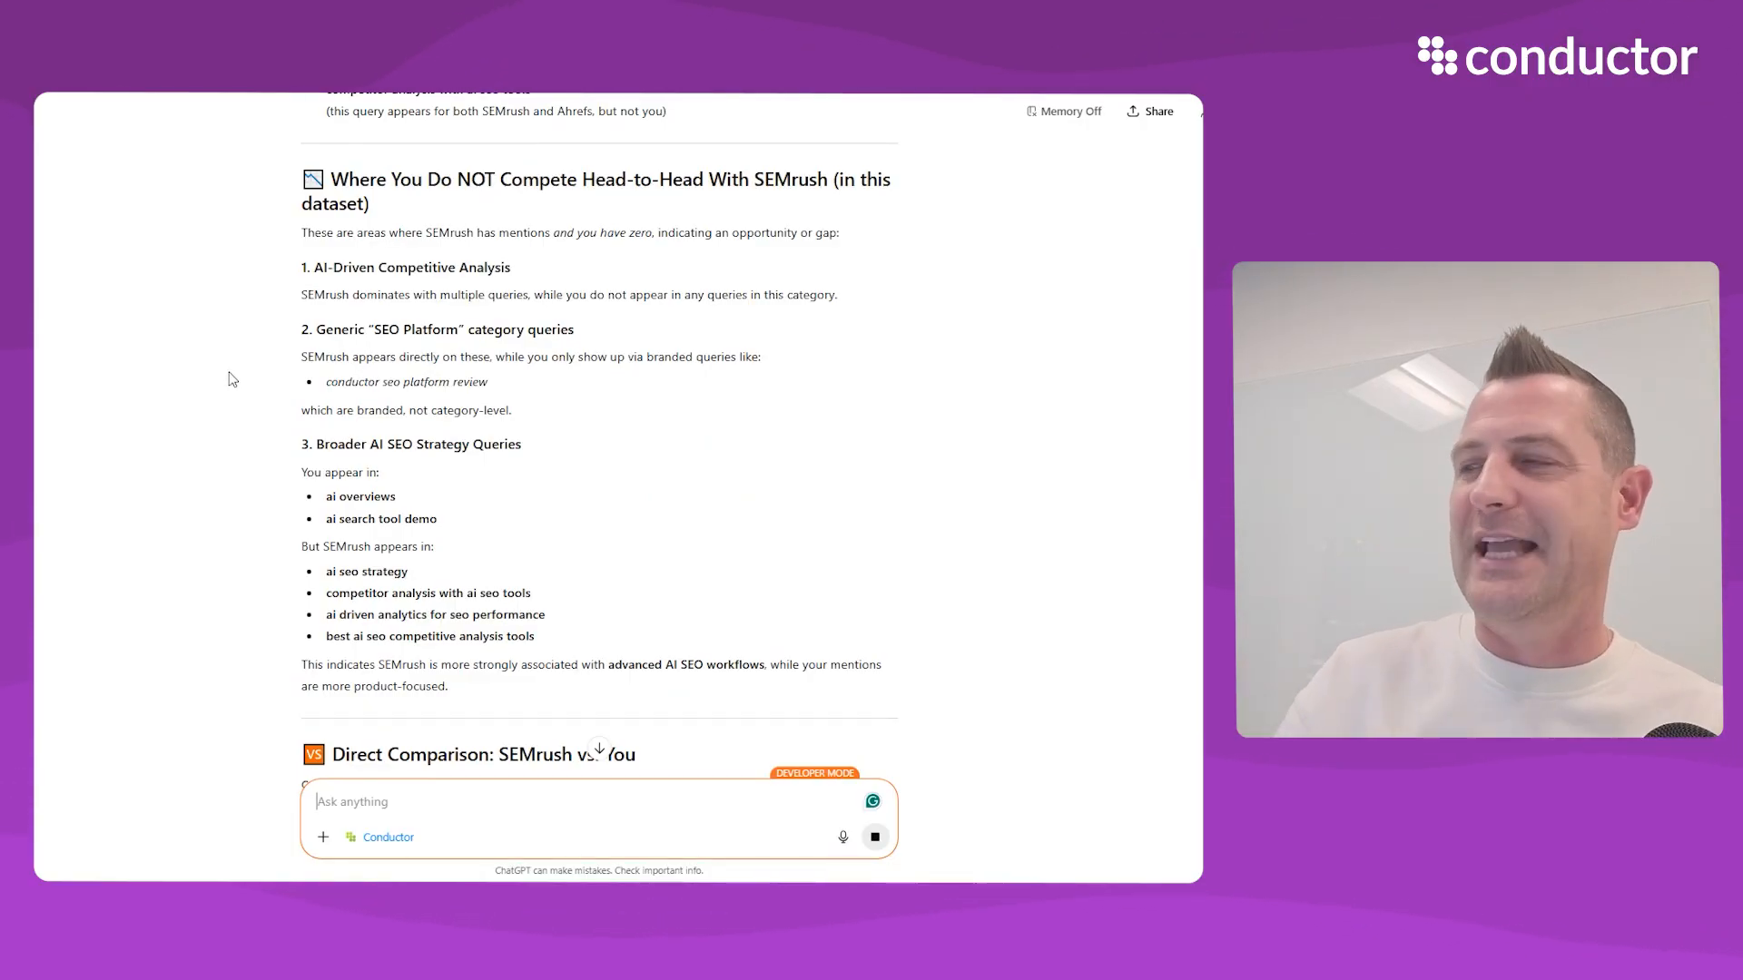
{"action": "scroll", "coordinate": [236, 377], "scroll_direction": "down", "scroll_amount": 6}
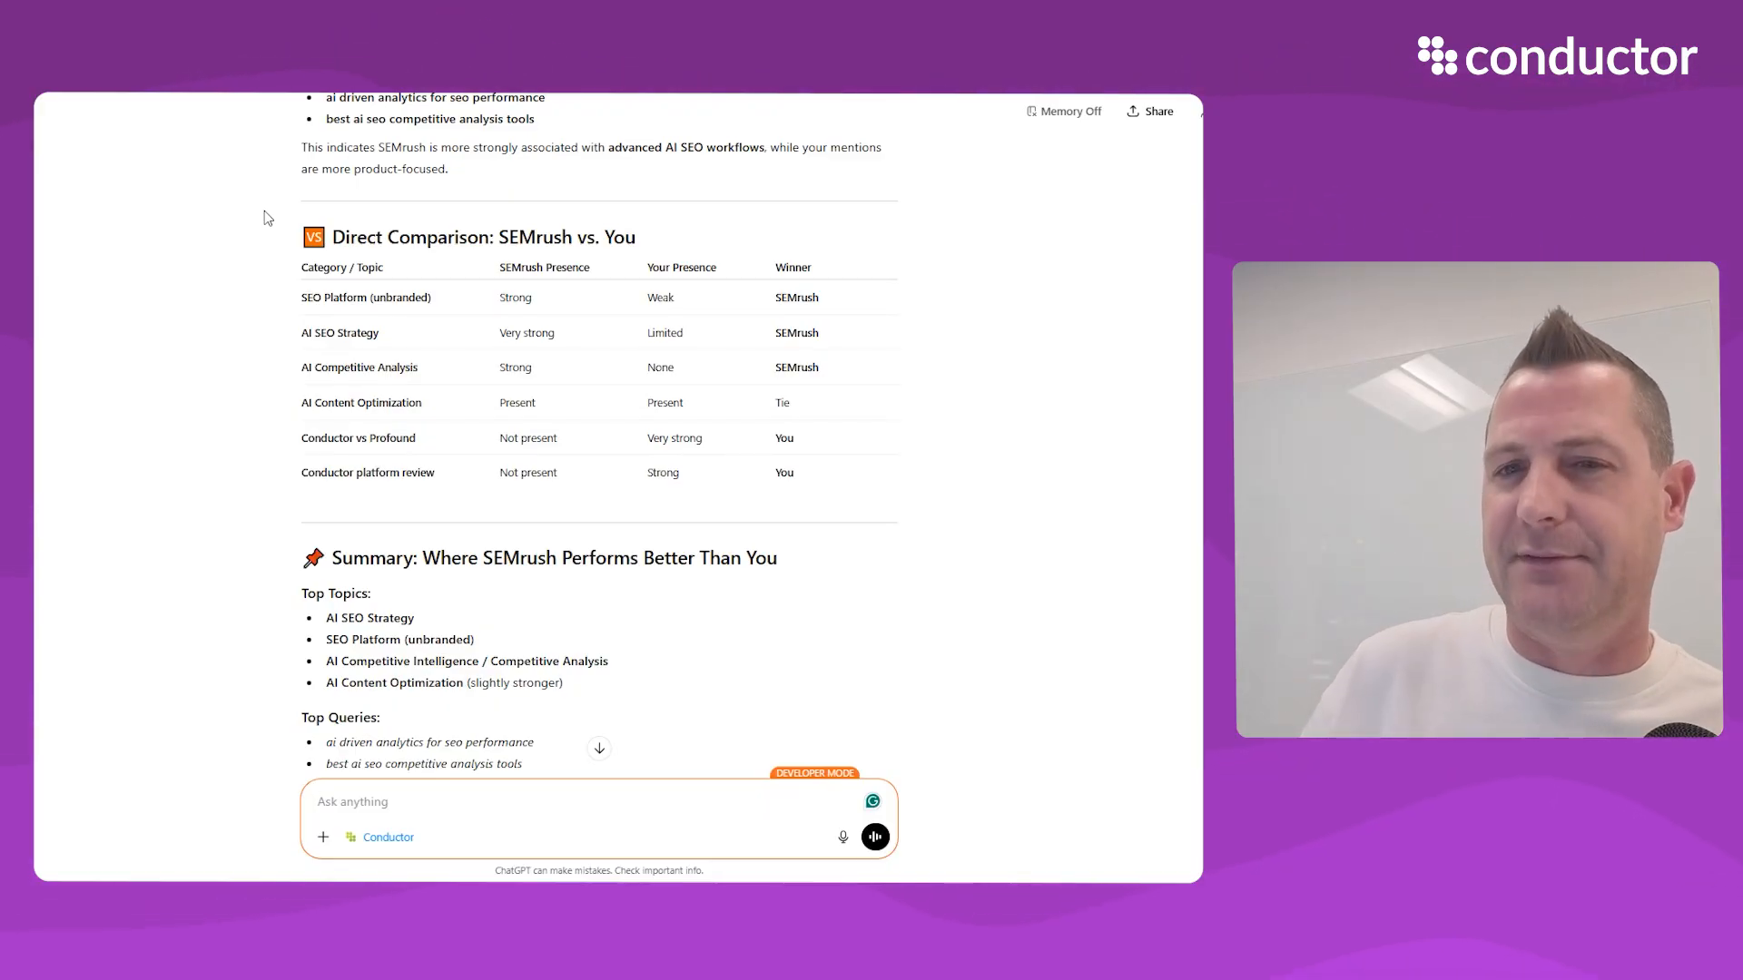
{"action": "scroll", "coordinate": [175, 372], "scroll_direction": "down", "scroll_amount": 3}
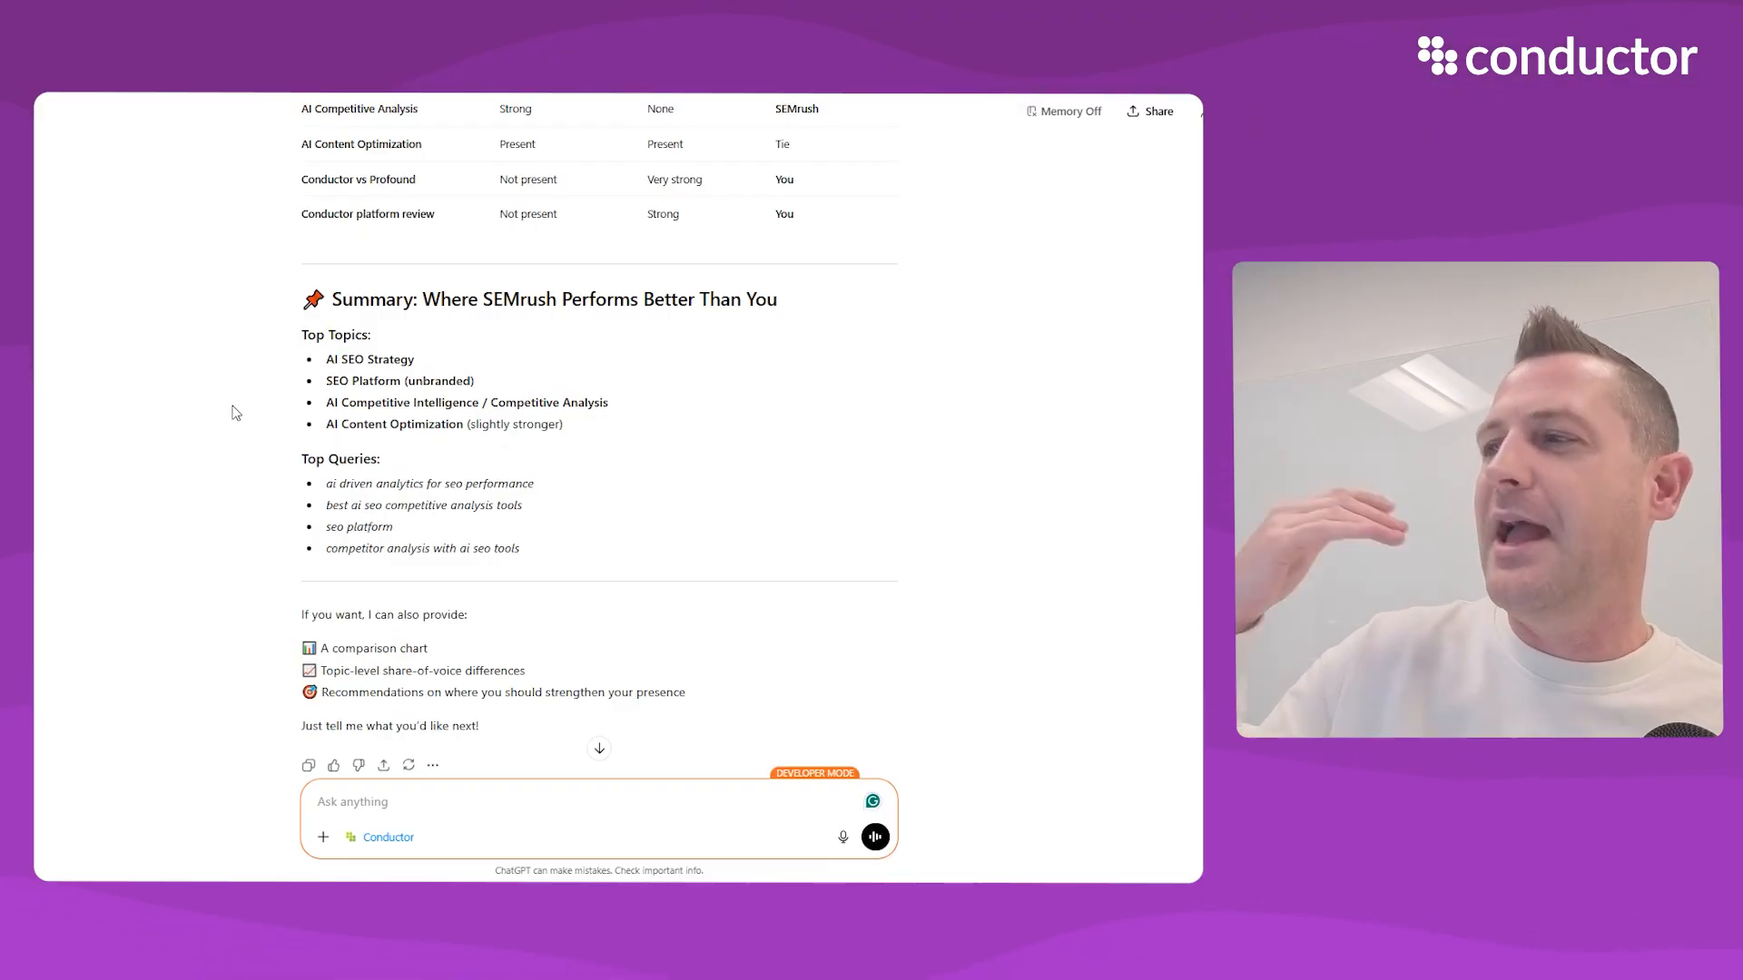
{"action": "scroll", "coordinate": [281, 562], "scroll_direction": "down", "scroll_amount": 1}
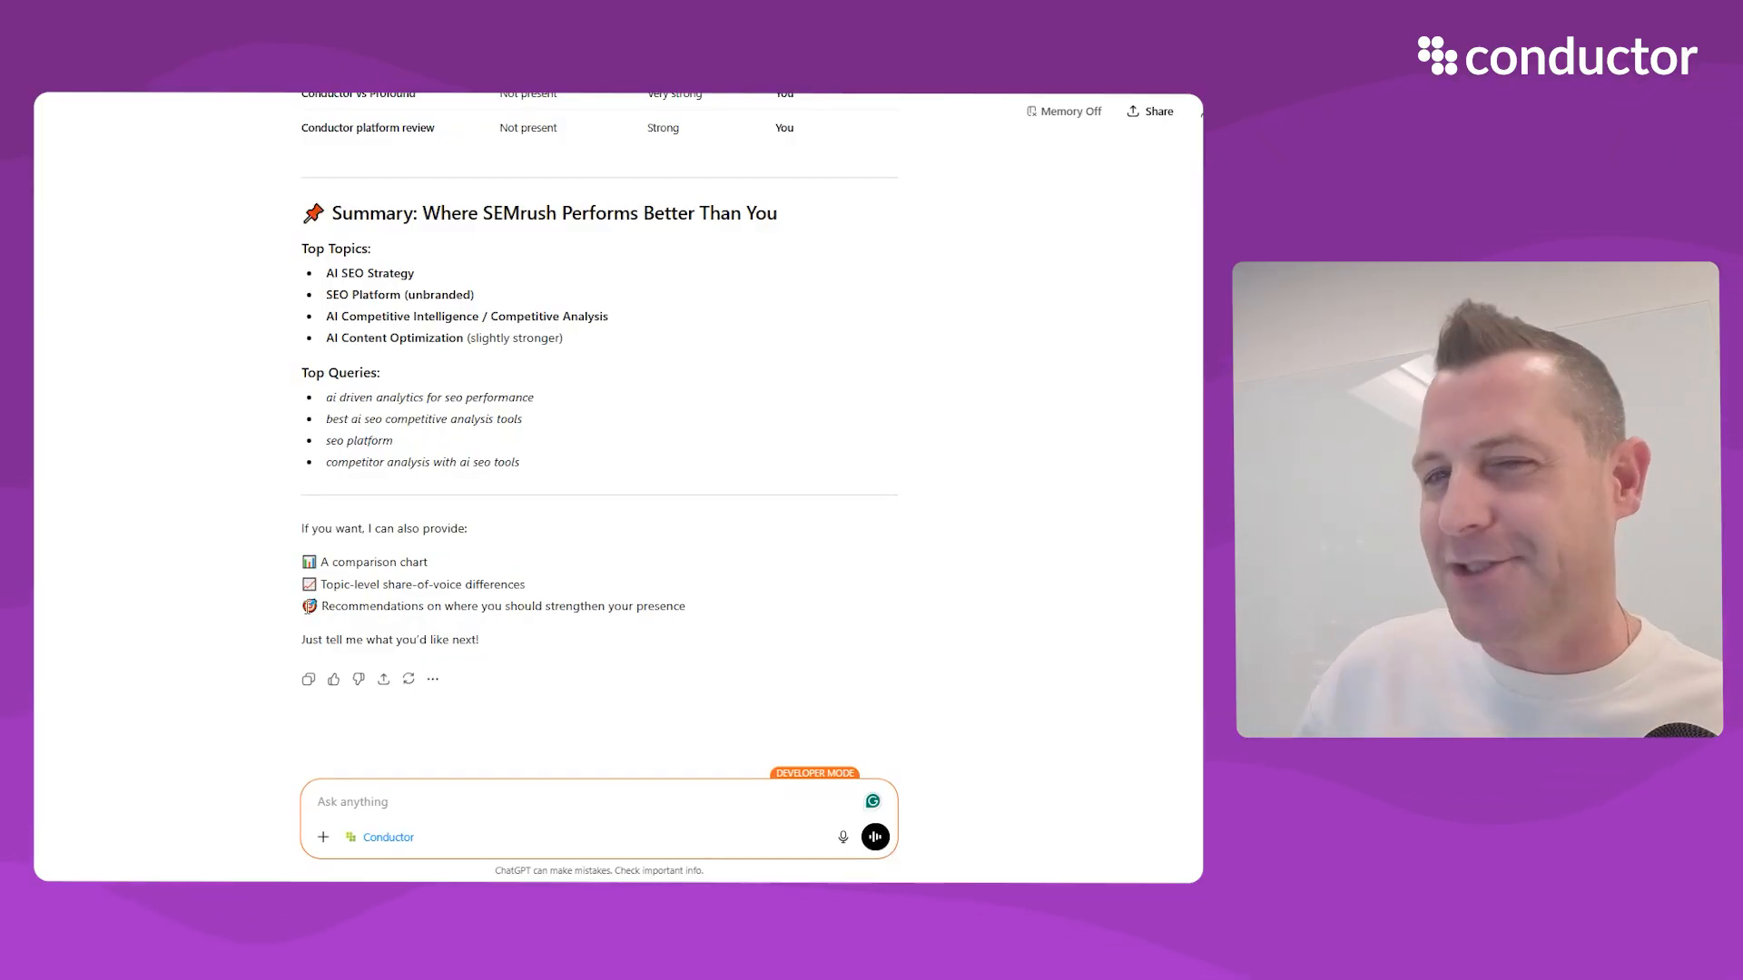
Copy the suggested follow-up "Recommendations on where you should strengthen your presence" from the answer and send it as the next prompt
{"action": "left_click_drag", "start_coordinate": [321, 606], "coordinate": [692, 606]}
{"action": "key", "text": "ctrl+c"}
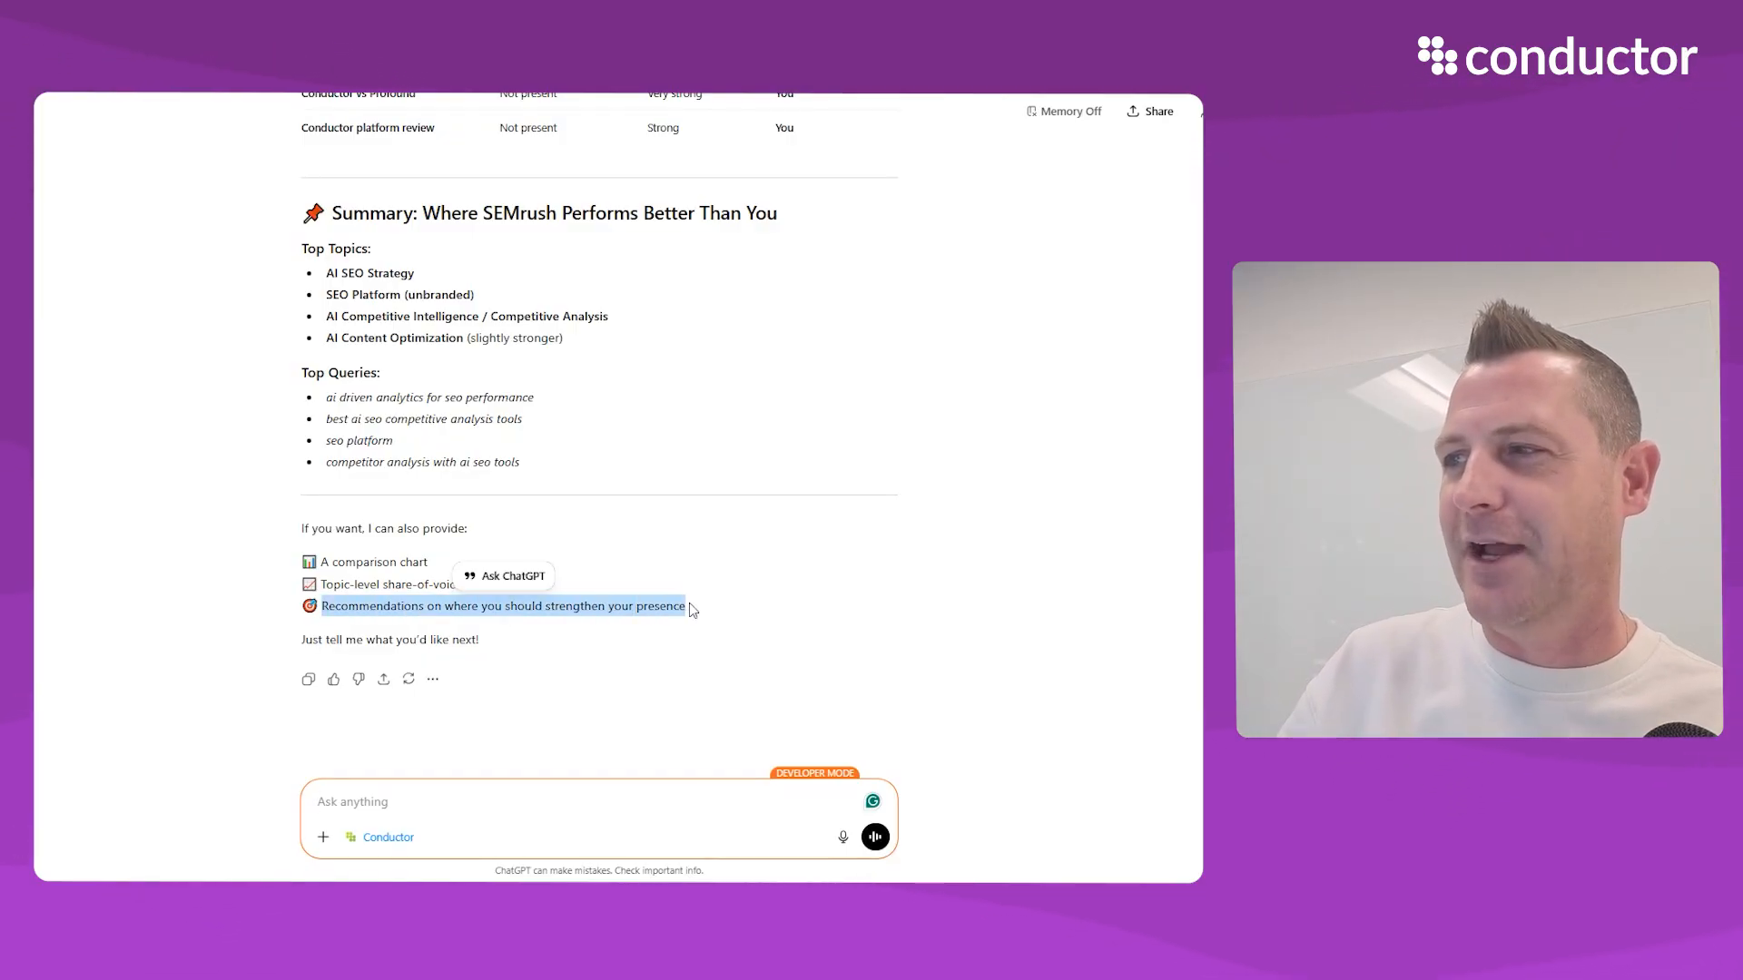
{"action": "left_click", "coordinate": [376, 809]}
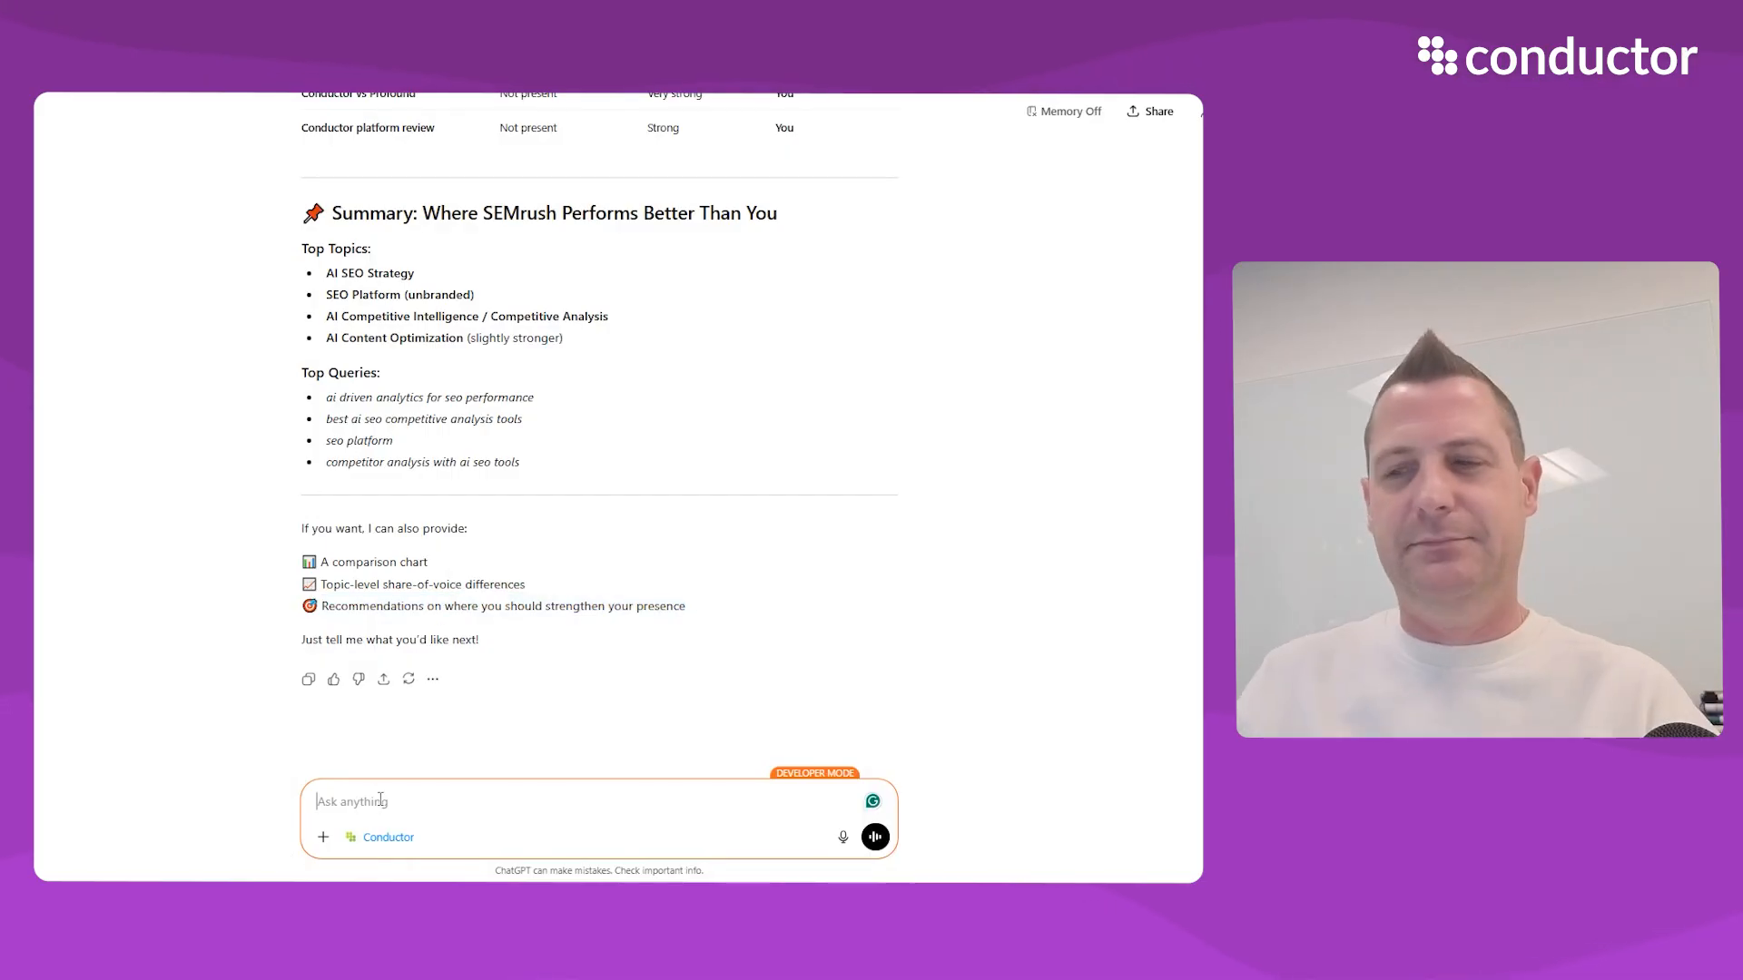
{"action": "key", "text": "ctrl+v"}
{"action": "key", "text": "Return"}
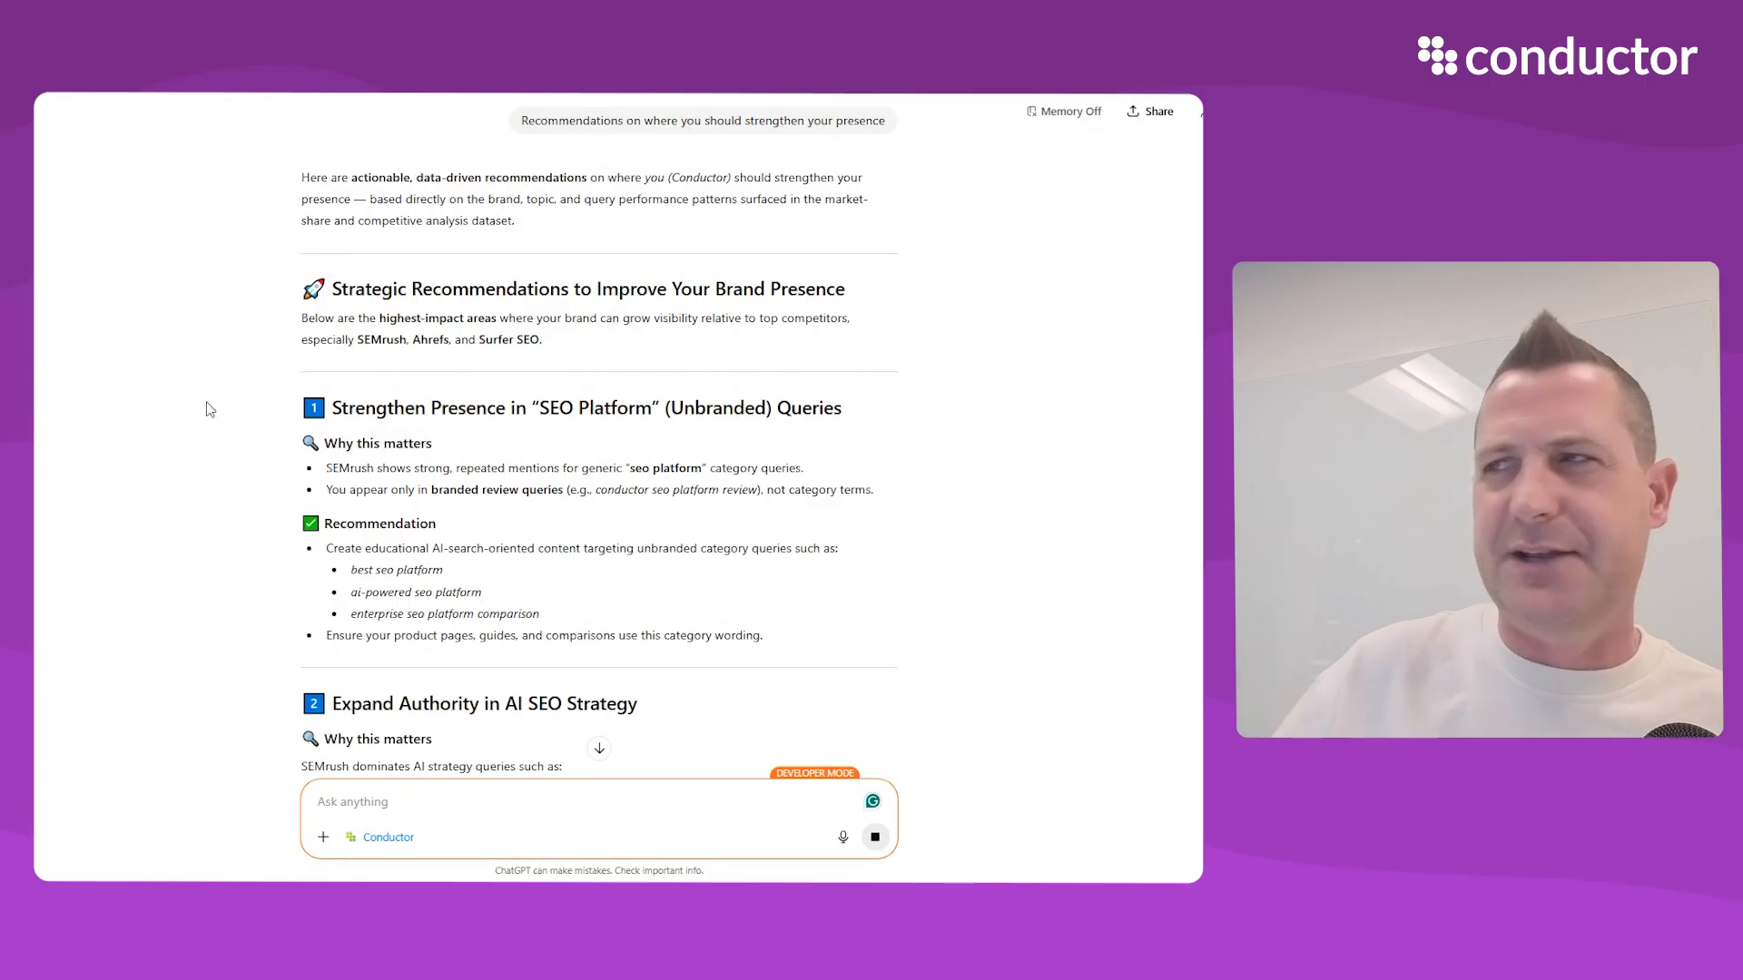
Review the six strategic recommendations for improving brand presence, the Summary of Top Opportunities table and the suggested follow-ups
{"action": "scroll", "coordinate": [205, 391], "scroll_direction": "down", "scroll_amount": 2}
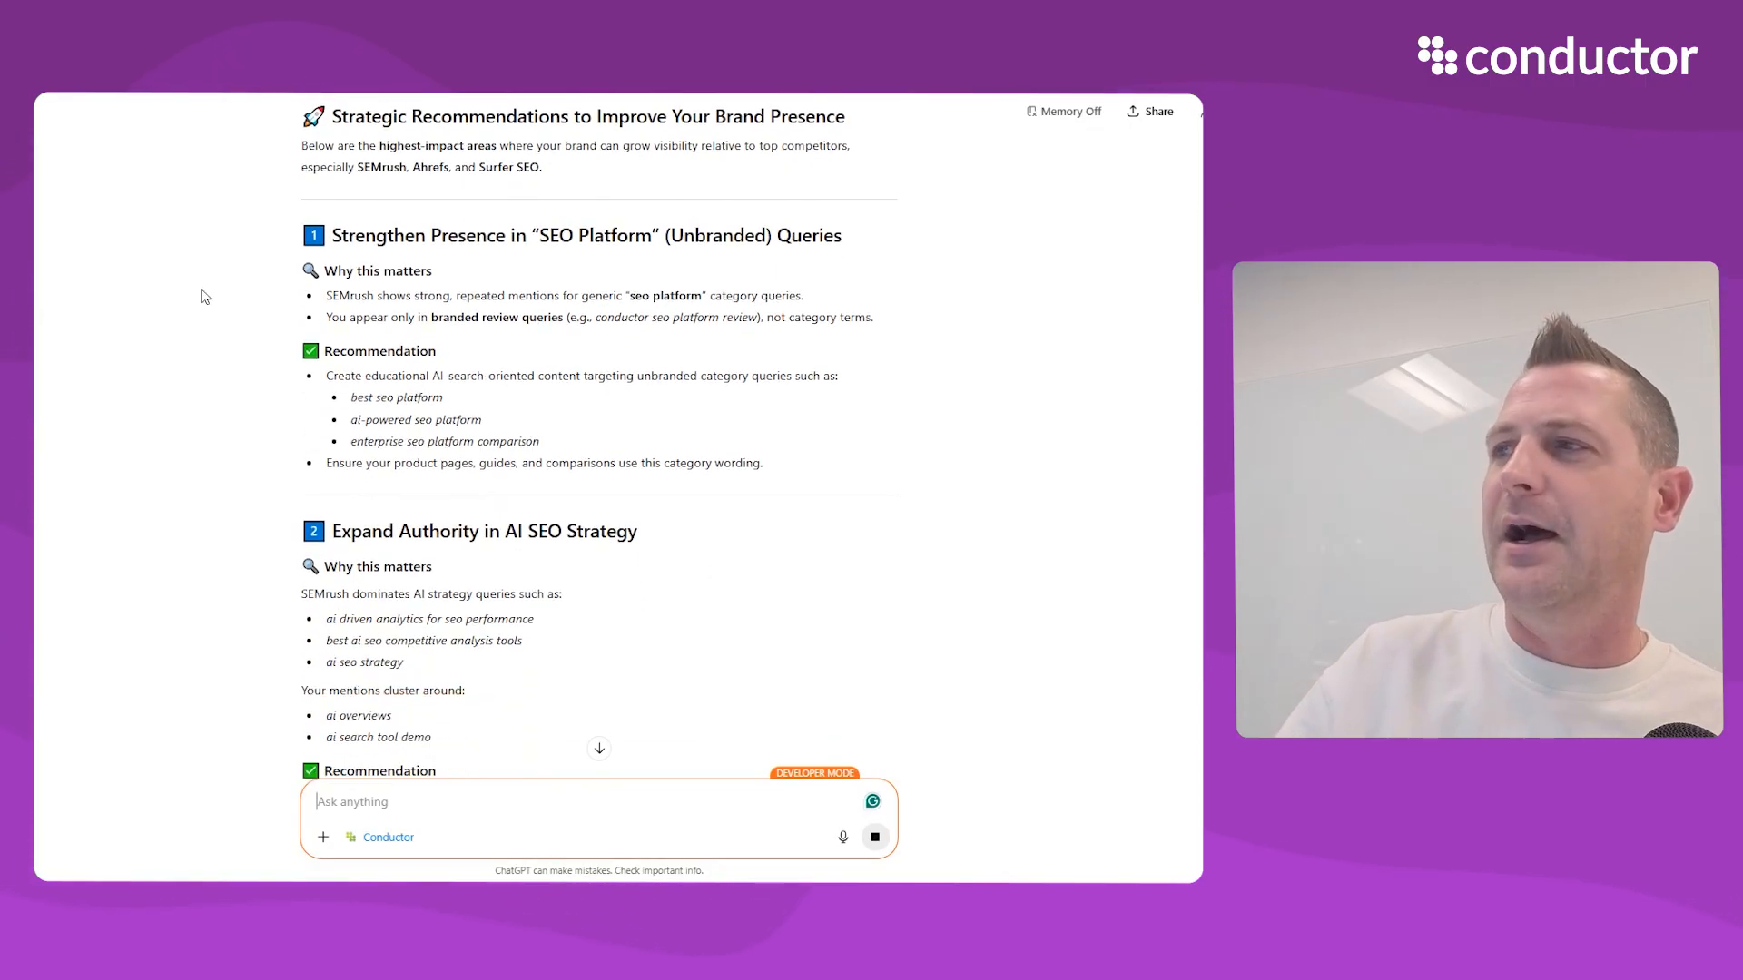
{"action": "scroll", "coordinate": [243, 449], "scroll_direction": "down", "scroll_amount": 2}
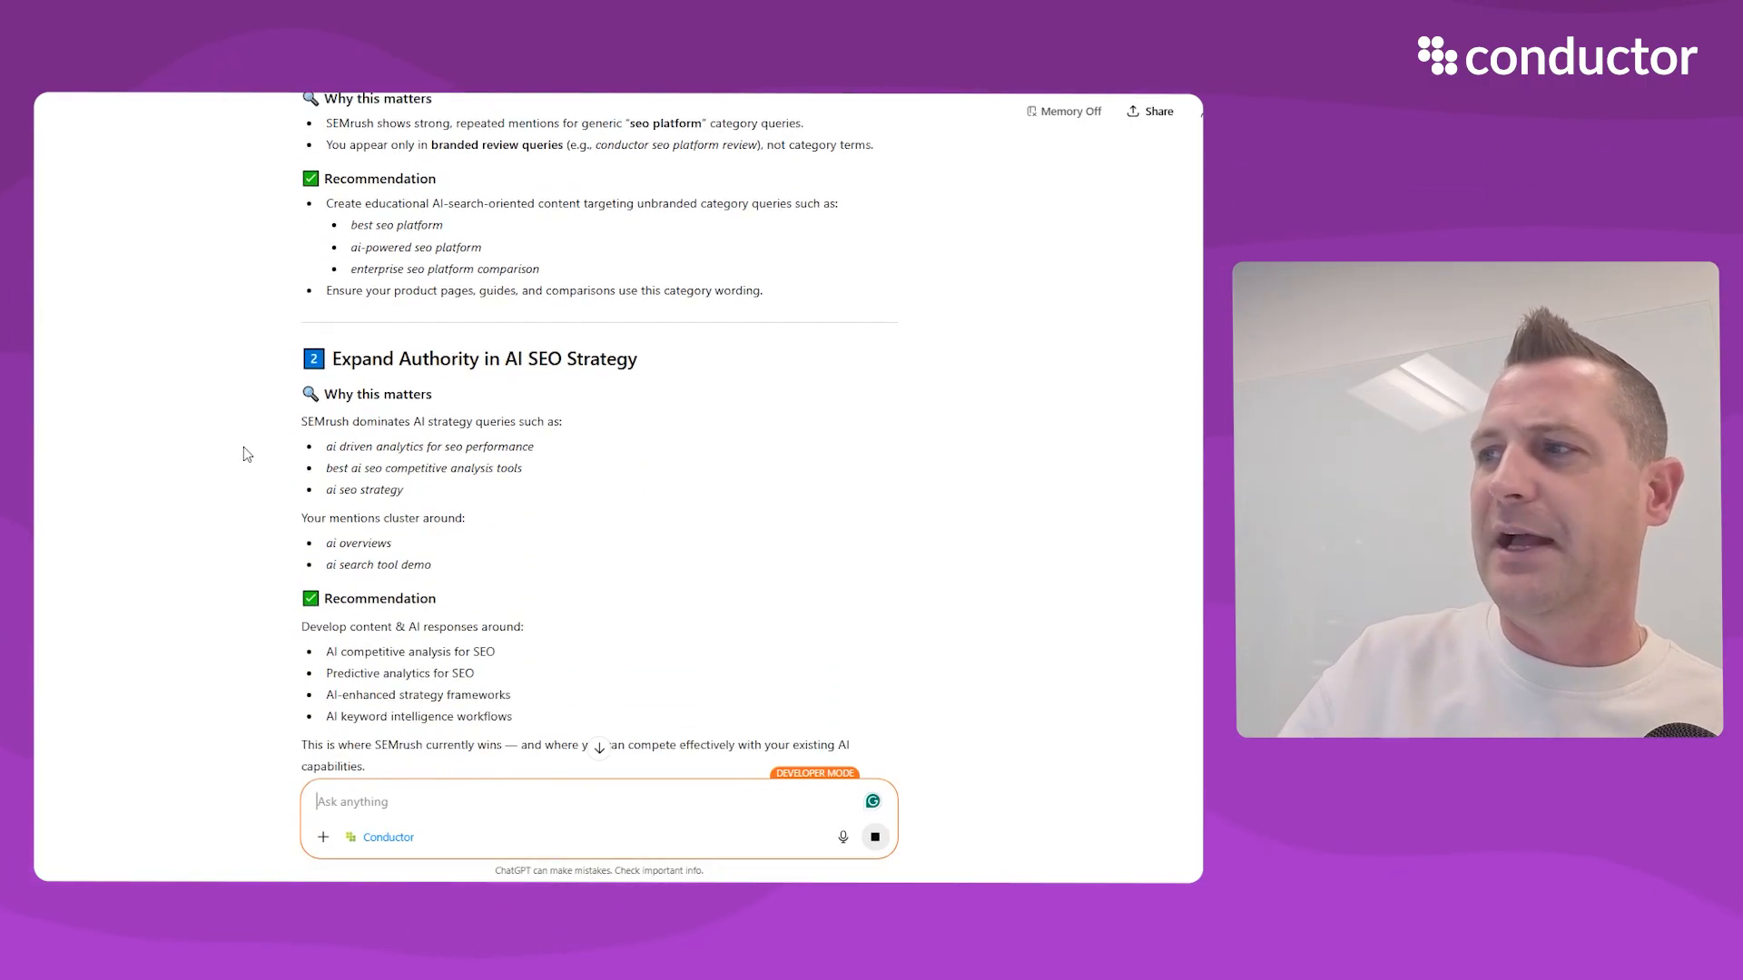
{"action": "scroll", "coordinate": [243, 447], "scroll_direction": "down", "scroll_amount": 1}
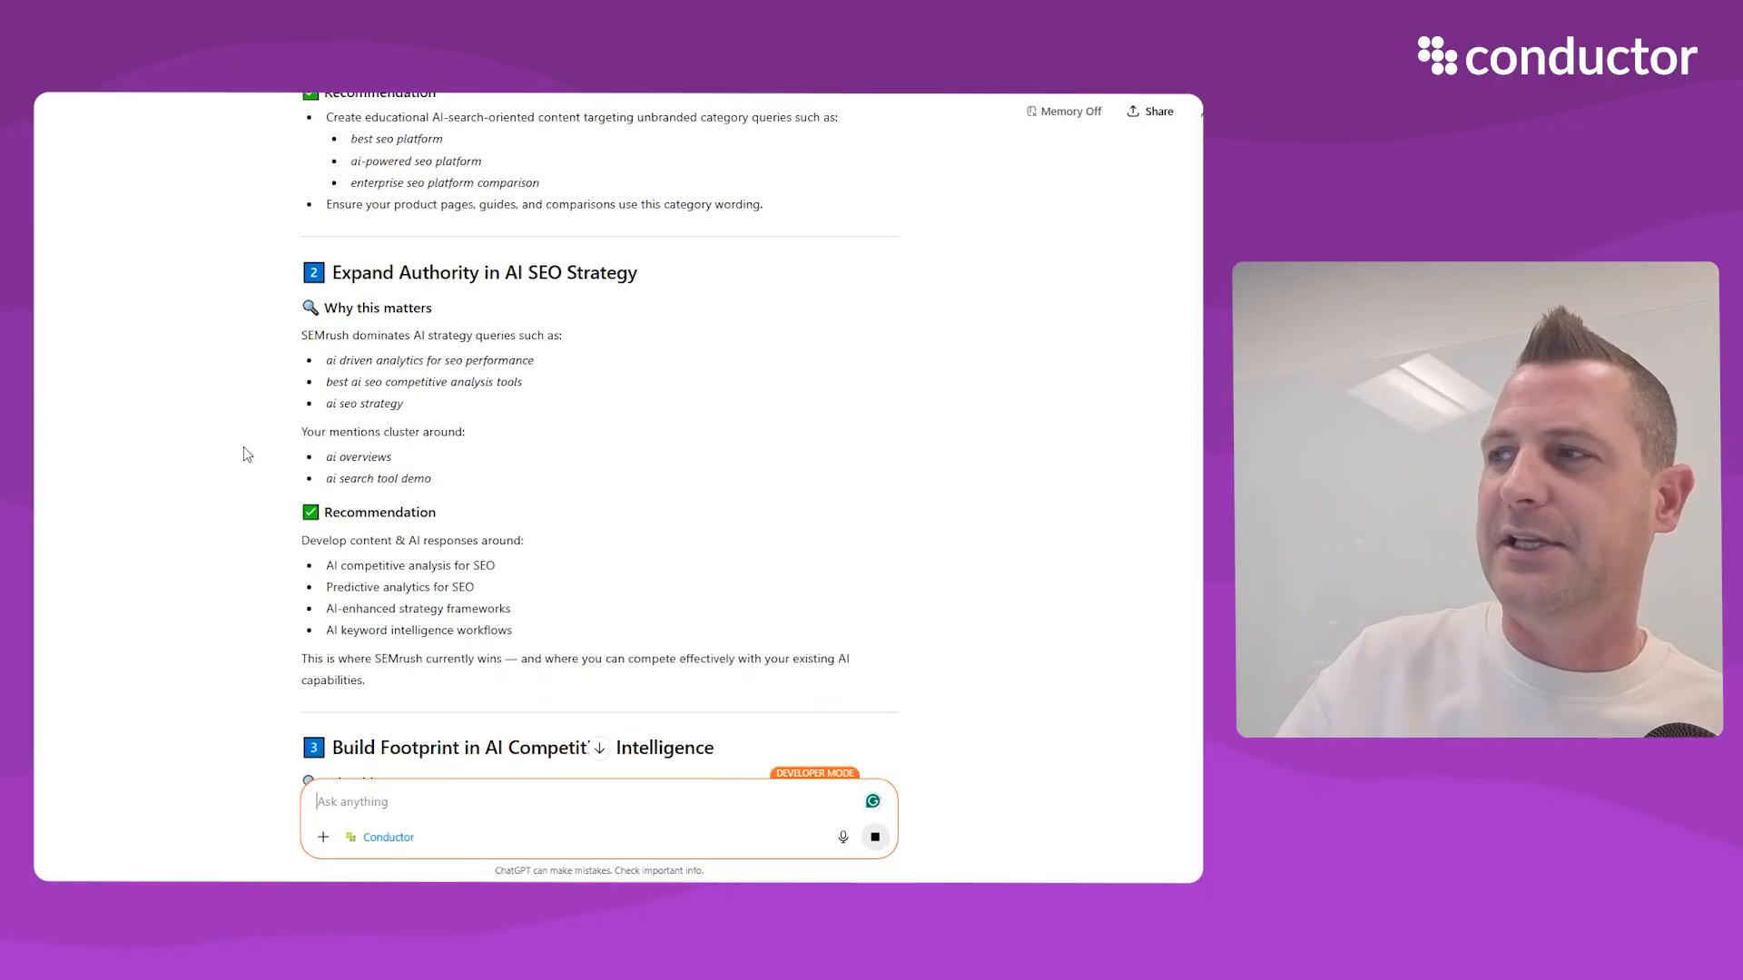
{"action": "scroll", "coordinate": [243, 448], "scroll_direction": "down", "scroll_amount": 5}
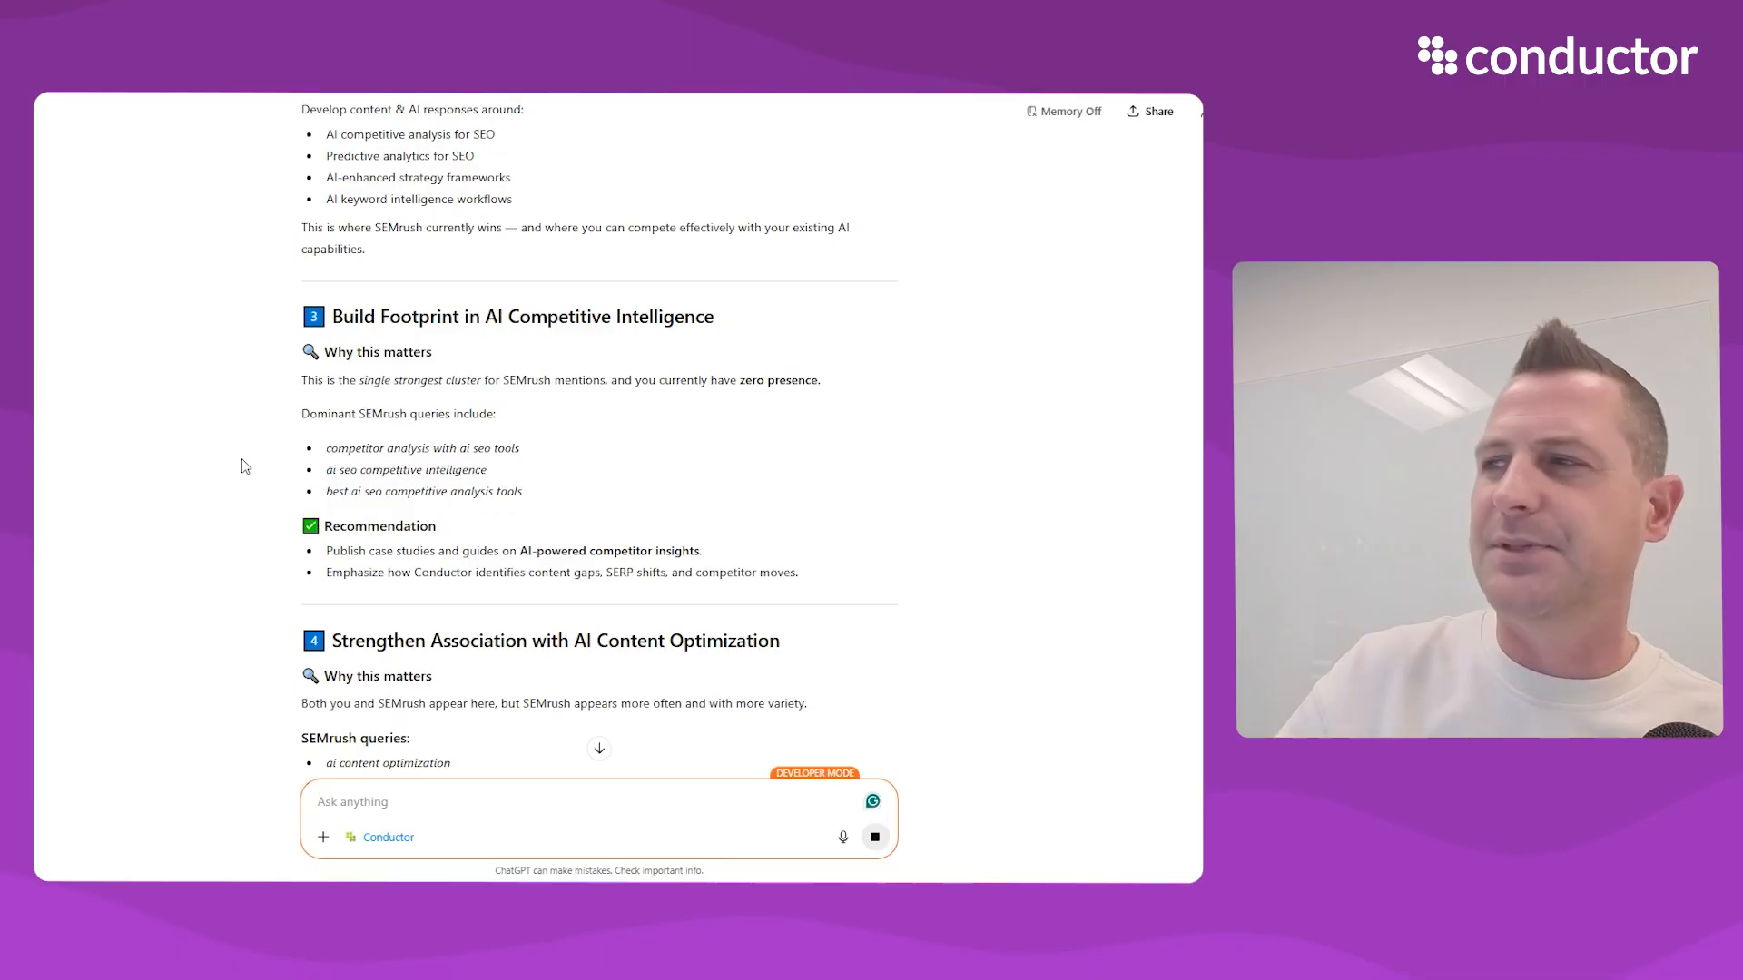
{"action": "scroll", "coordinate": [277, 515], "scroll_direction": "down", "scroll_amount": 6}
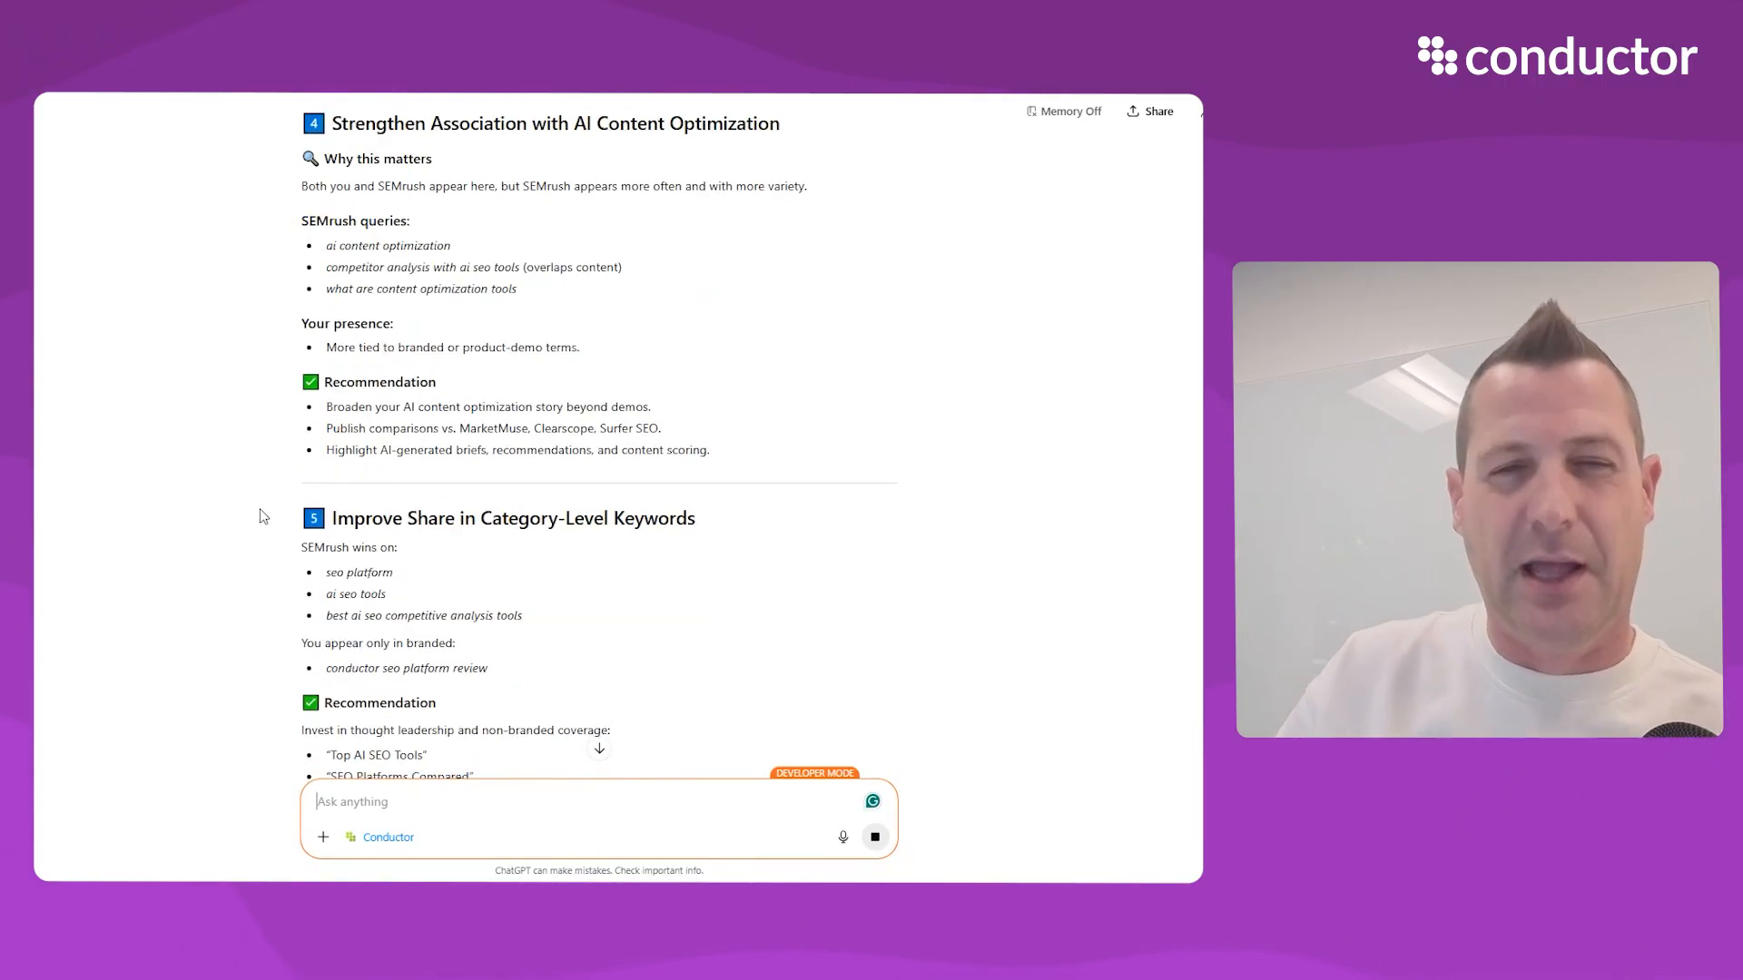
{"action": "scroll", "coordinate": [244, 510], "scroll_direction": "down", "scroll_amount": 6}
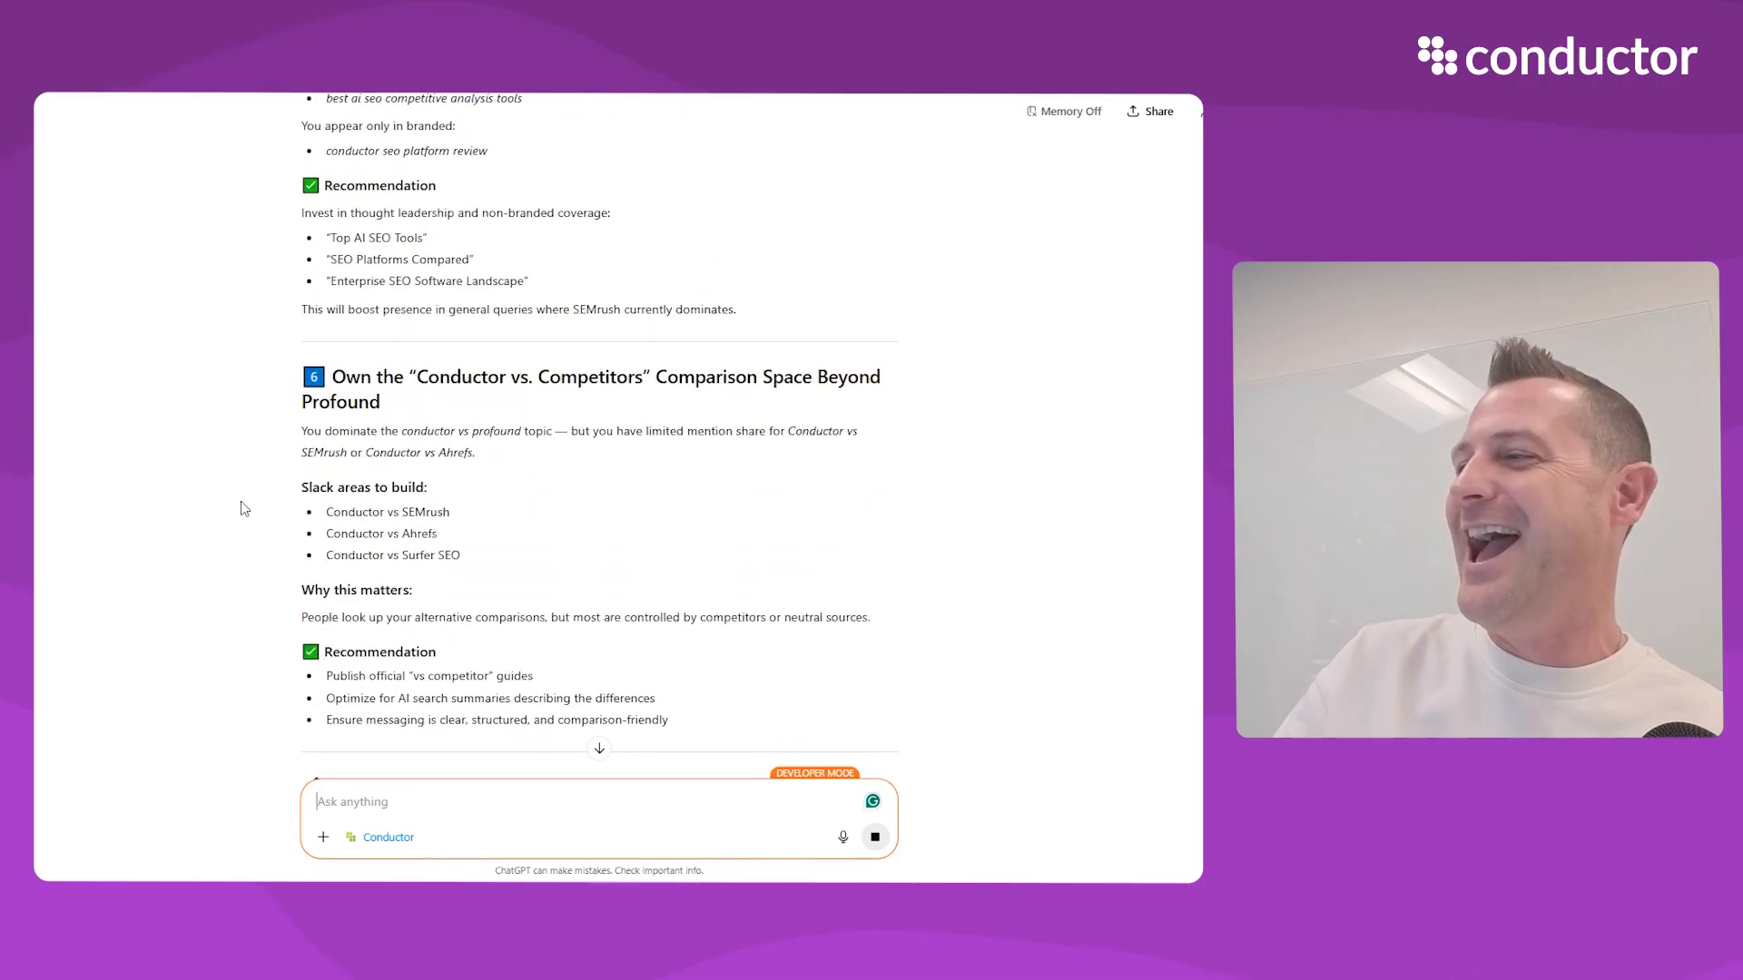
{"action": "scroll", "coordinate": [242, 510], "scroll_direction": "down", "scroll_amount": 1}
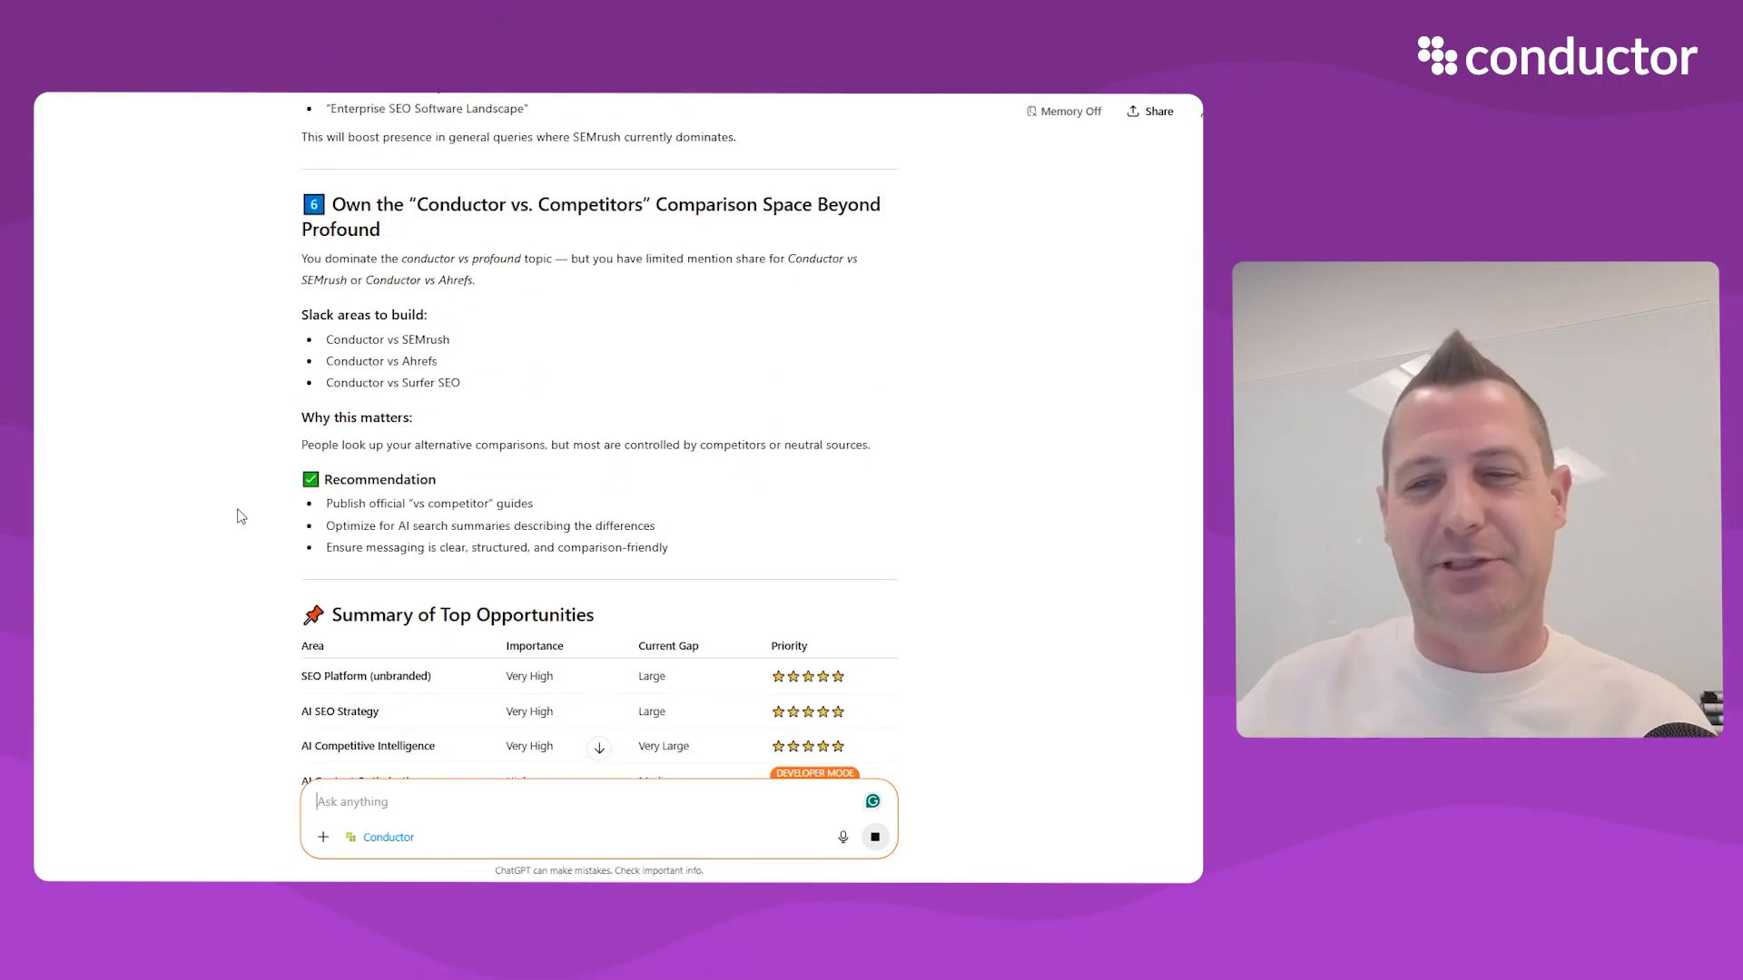
{"action": "scroll", "coordinate": [227, 511], "scroll_direction": "down", "scroll_amount": 4}
{"action": "scroll", "coordinate": [223, 511], "scroll_direction": "down", "scroll_amount": 1}
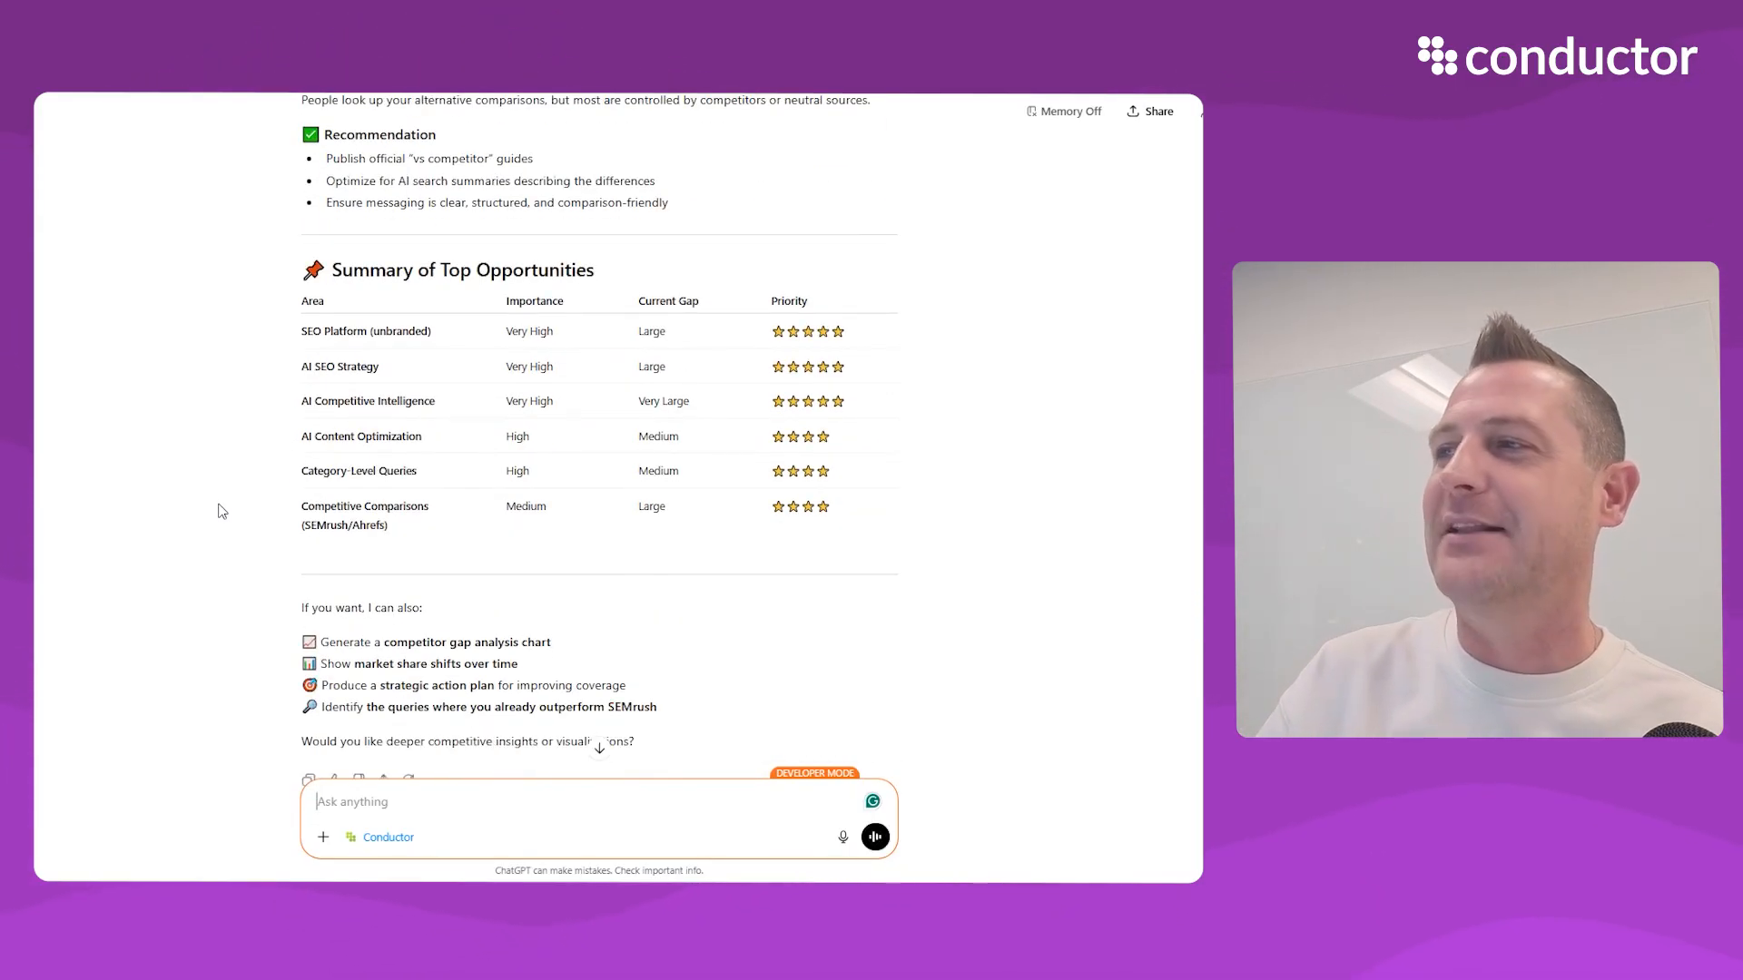
{"action": "scroll", "coordinate": [221, 511], "scroll_direction": "down", "scroll_amount": 2}
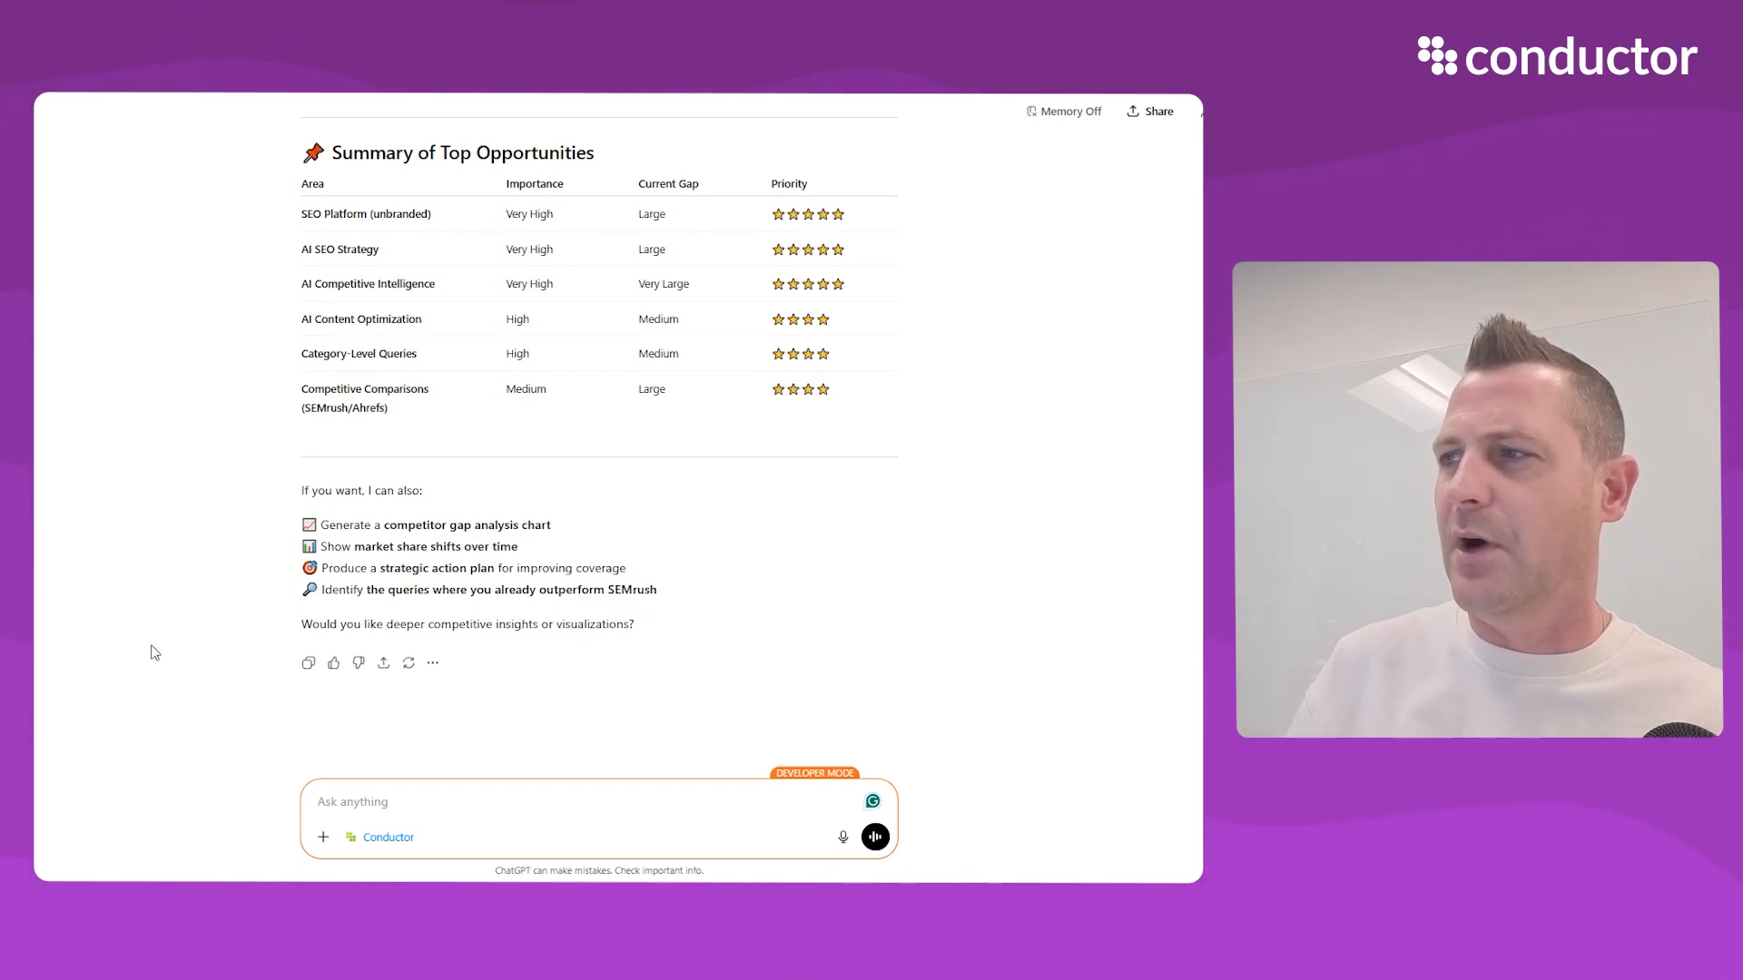
Copy the suggested follow-up "Generate a competitor gap analysis chart" from the answer and send it as the next prompt
{"action": "left_click_drag", "start_coordinate": [323, 526], "coordinate": [551, 529]}
{"action": "key", "text": "ctrl+c"}
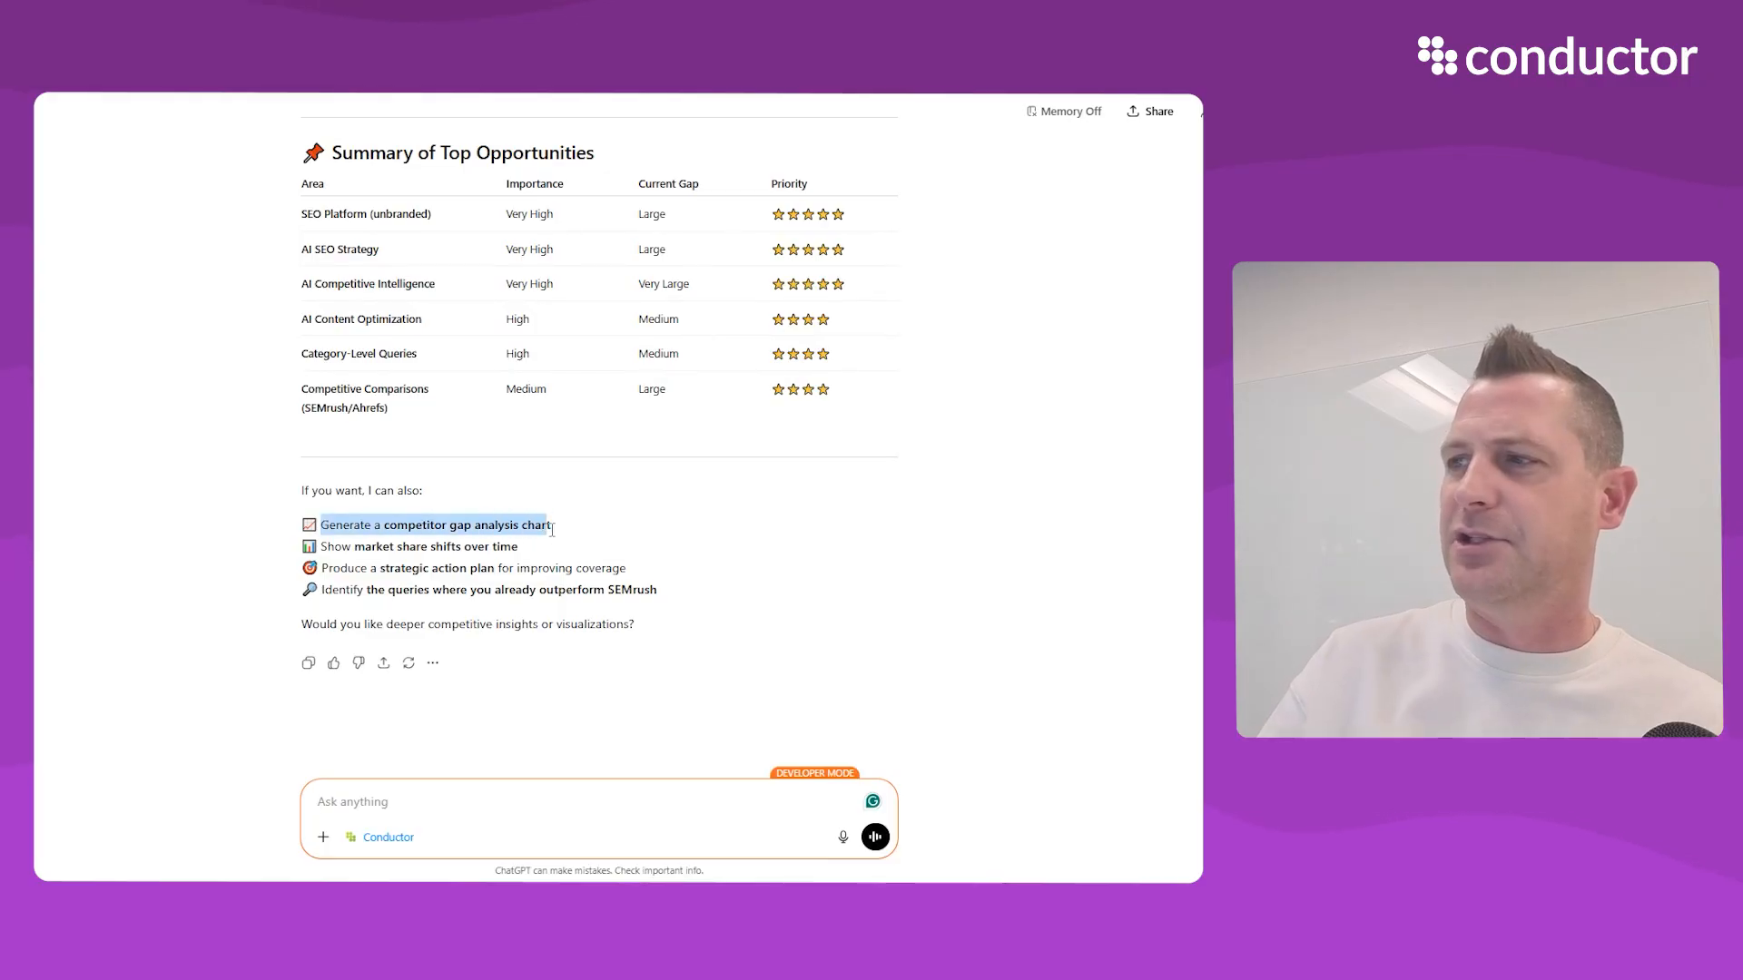
{"action": "left_click", "coordinate": [378, 792]}
{"action": "key", "text": "ctrl+v"}
{"action": "key", "text": "Return"}
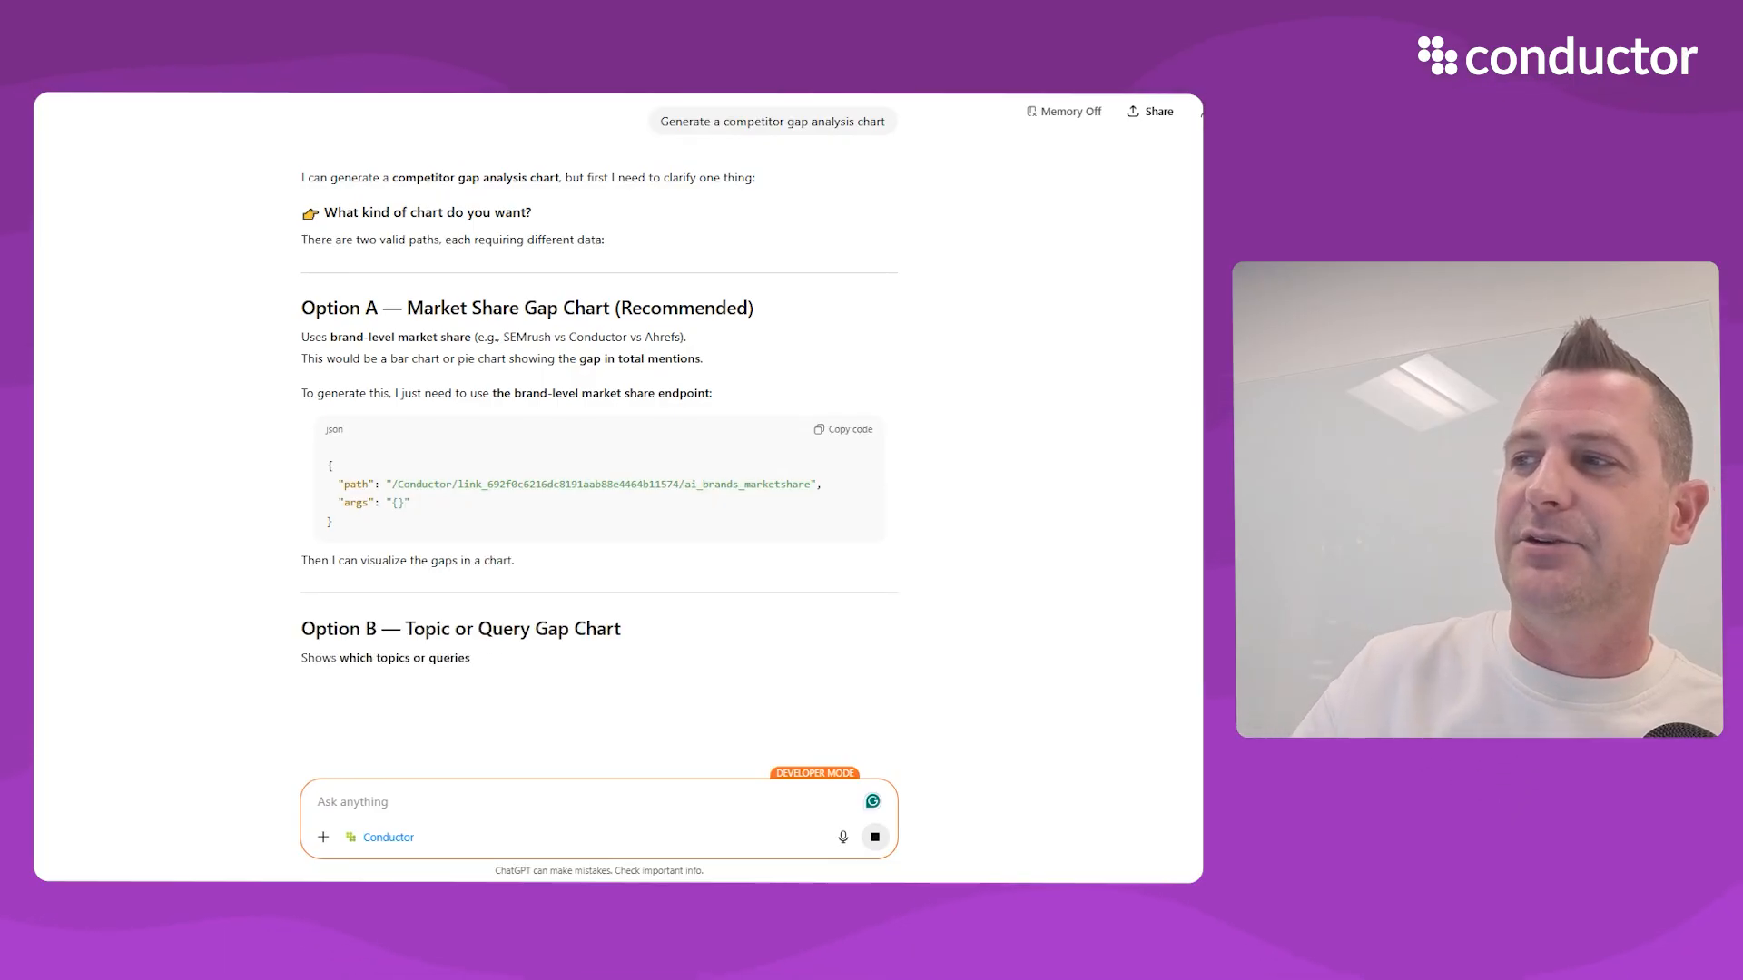
Read through the offered gap chart options and answer the chart-type question with "all of the above"
{"action": "scroll", "coordinate": [220, 611], "scroll_direction": "down", "scroll_amount": 1}
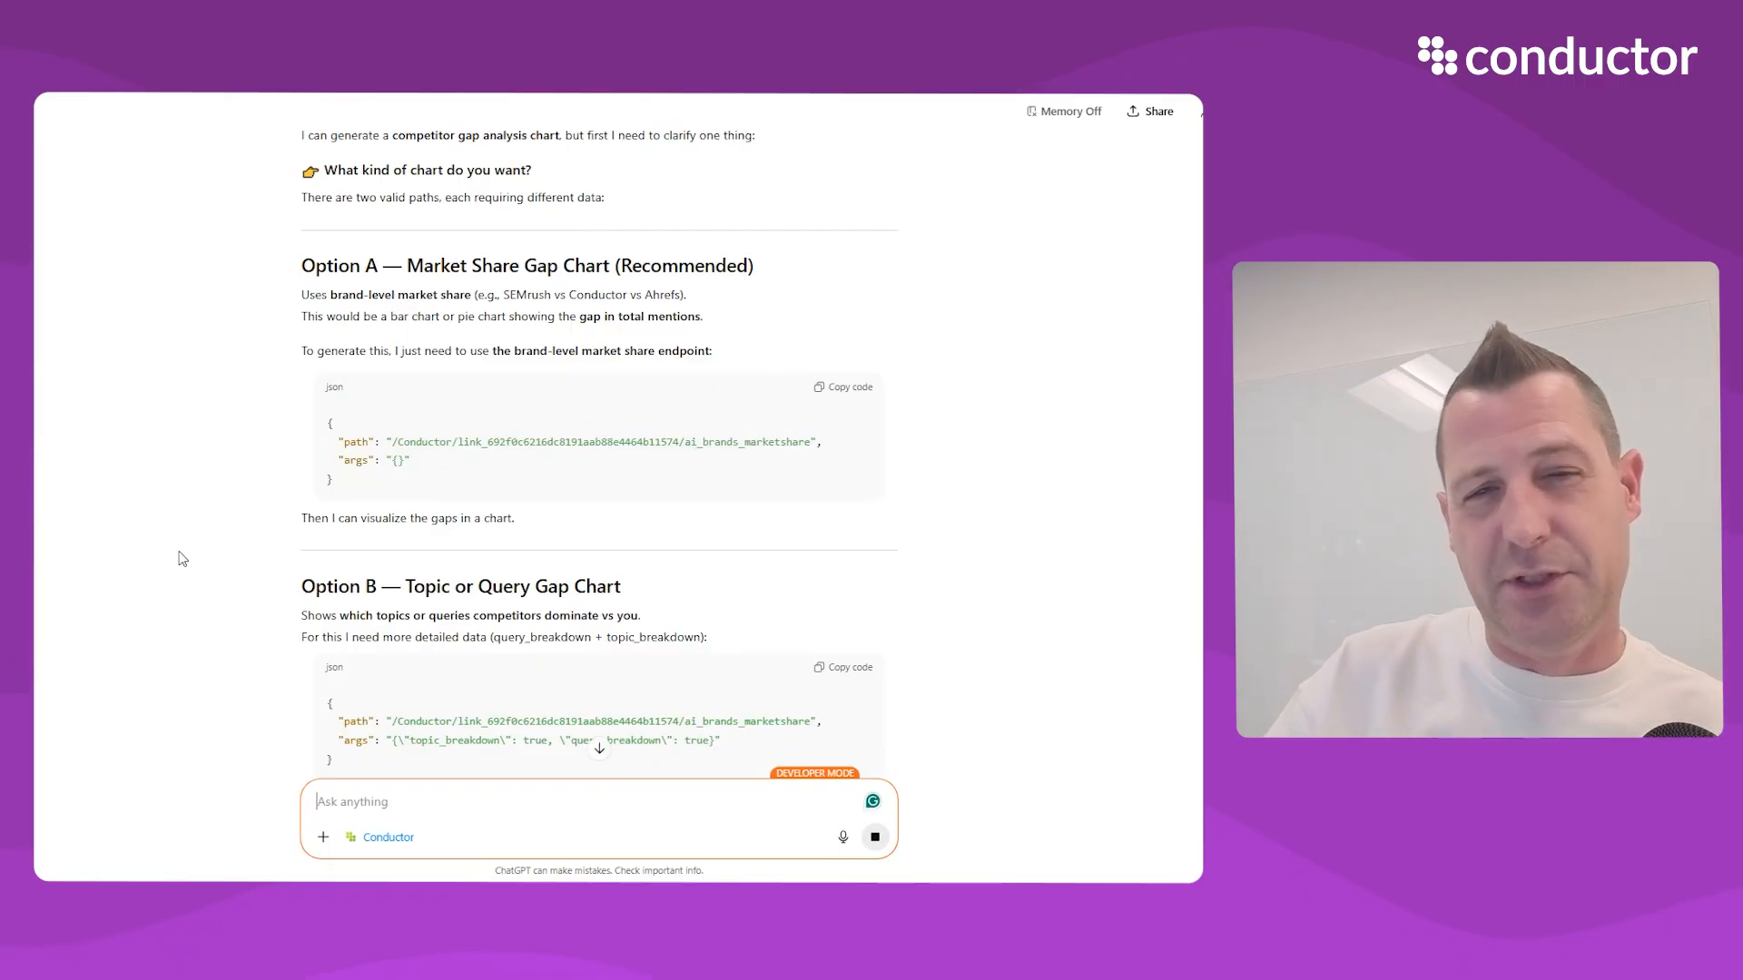
{"action": "scroll", "coordinate": [214, 537], "scroll_direction": "down", "scroll_amount": 1}
{"action": "scroll", "coordinate": [215, 539], "scroll_direction": "down", "scroll_amount": 4}
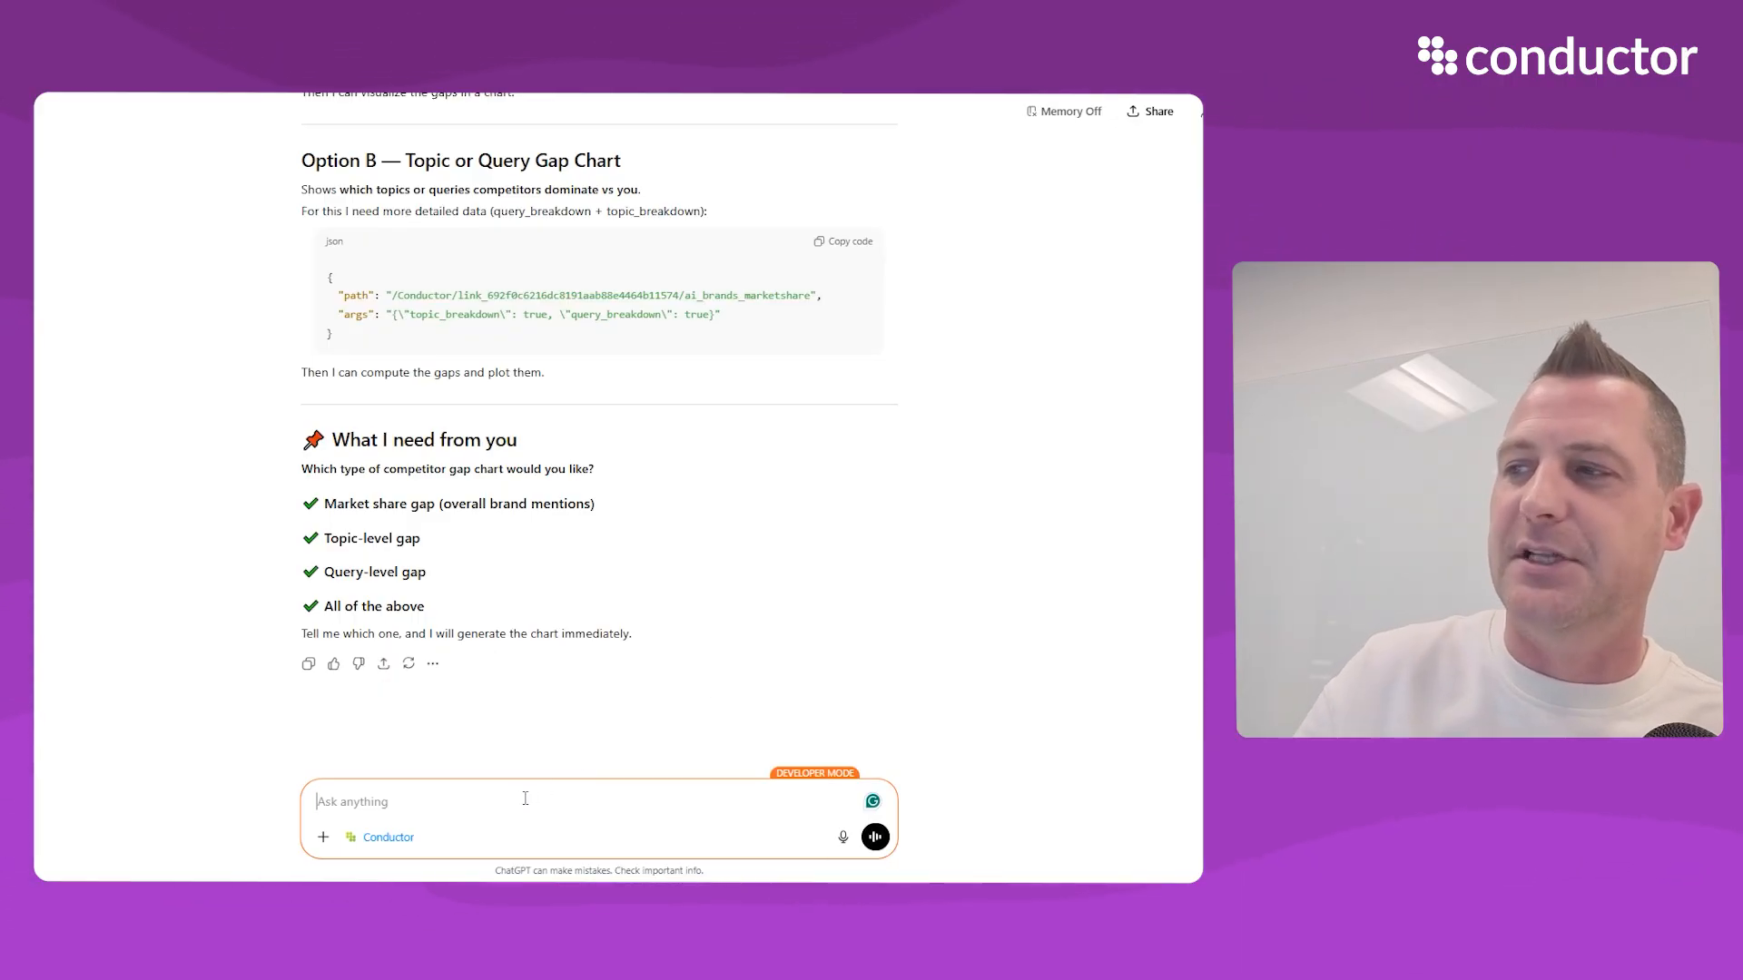
{"action": "type", "text": "all "}
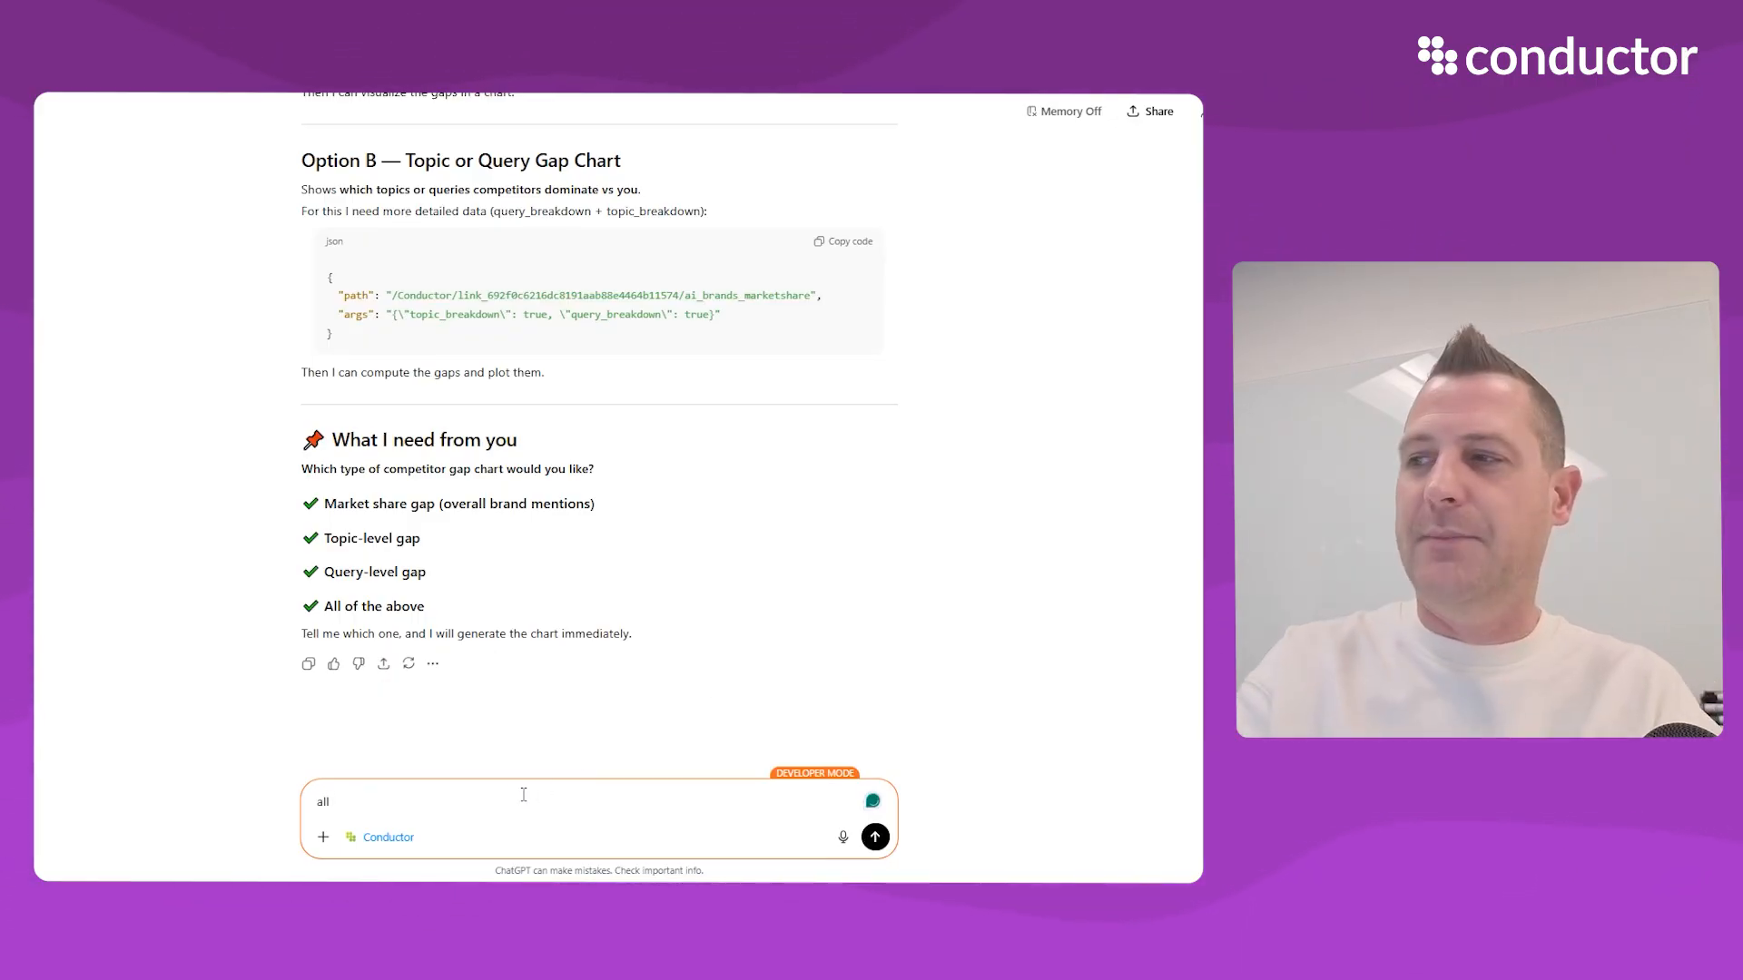
{"action": "type", "text": "of the above"}
{"action": "key", "text": "Return"}
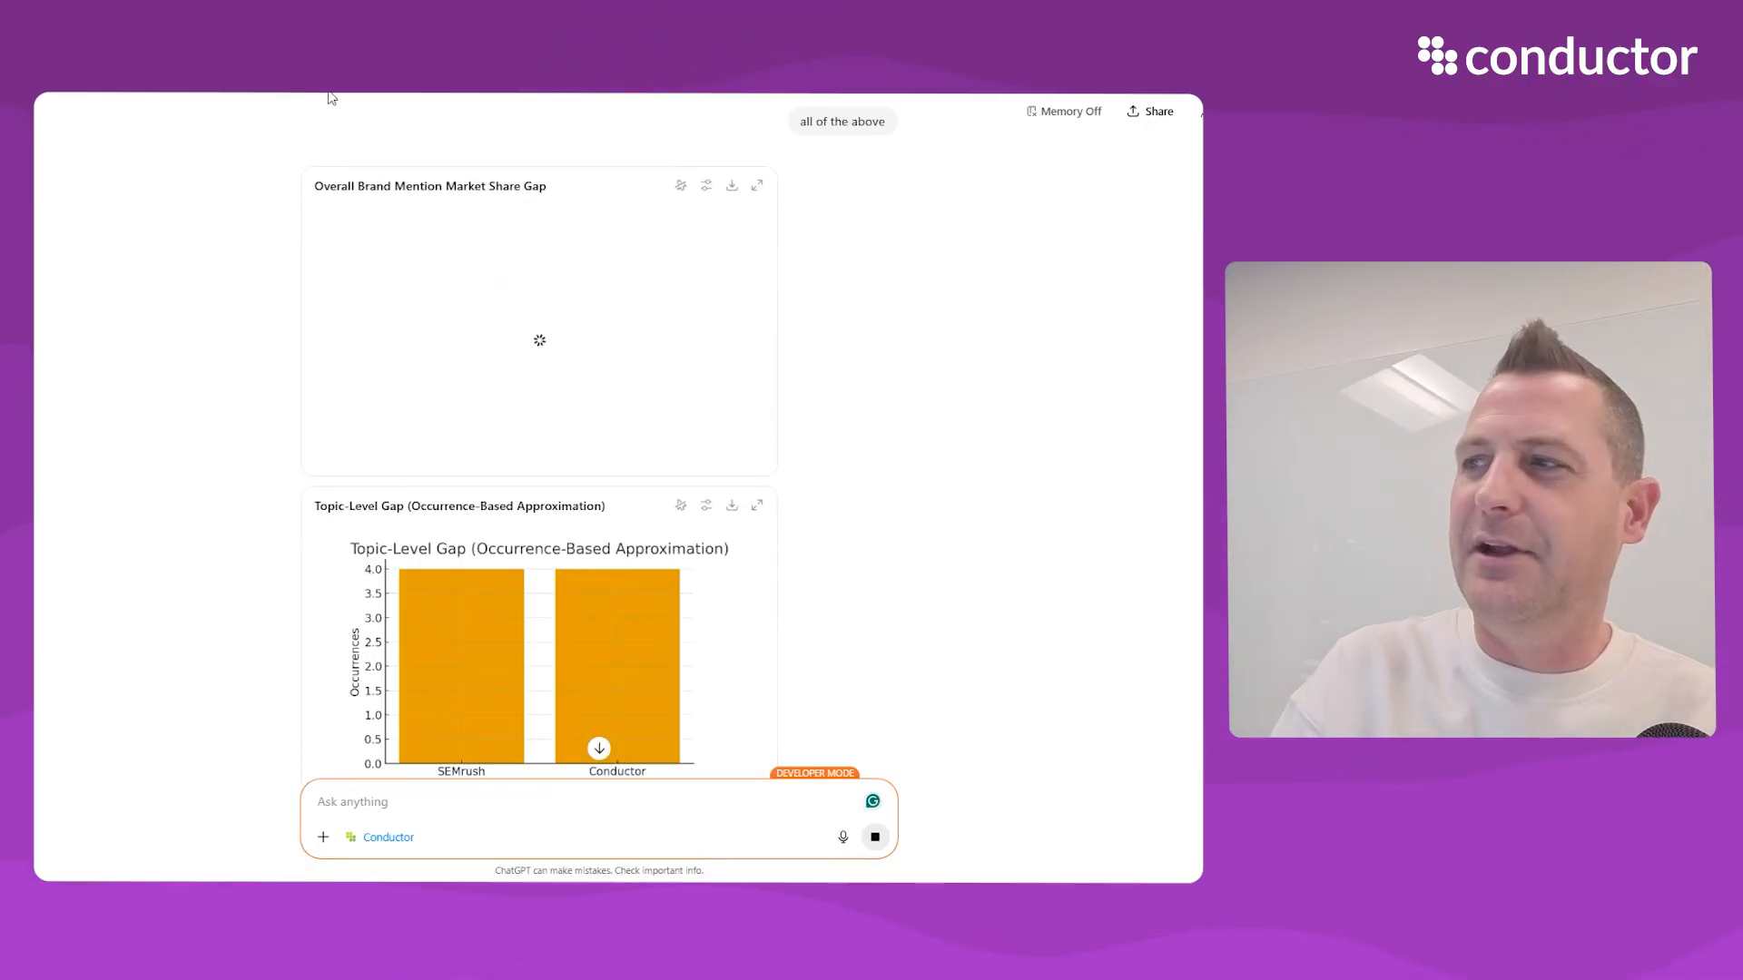
Review the generated Overall Brand Mention Market Share, Topic-Level and Query-Level Gap charts and the summary below them
{"action": "scroll", "coordinate": [227, 363], "scroll_direction": "up", "scroll_amount": 3}
{"action": "scroll", "coordinate": [227, 371], "scroll_direction": "down", "scroll_amount": 3}
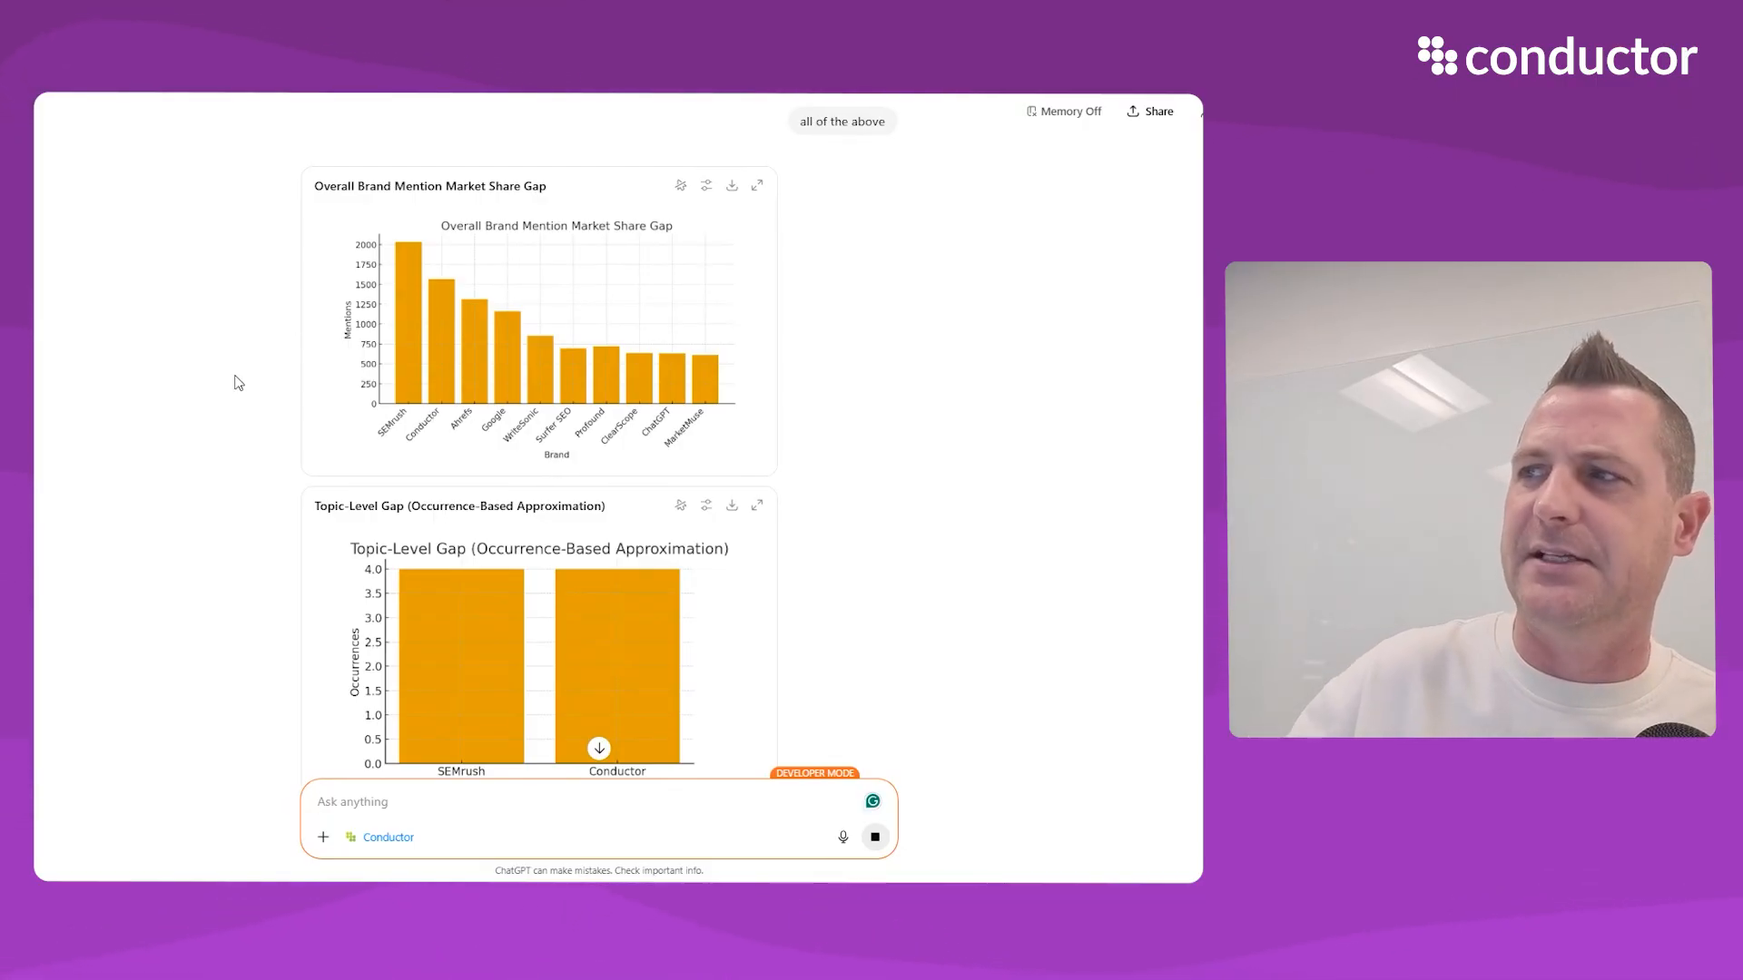
{"action": "scroll", "coordinate": [238, 382], "scroll_direction": "down", "scroll_amount": 1}
{"action": "scroll", "coordinate": [238, 382], "scroll_direction": "down", "scroll_amount": 1}
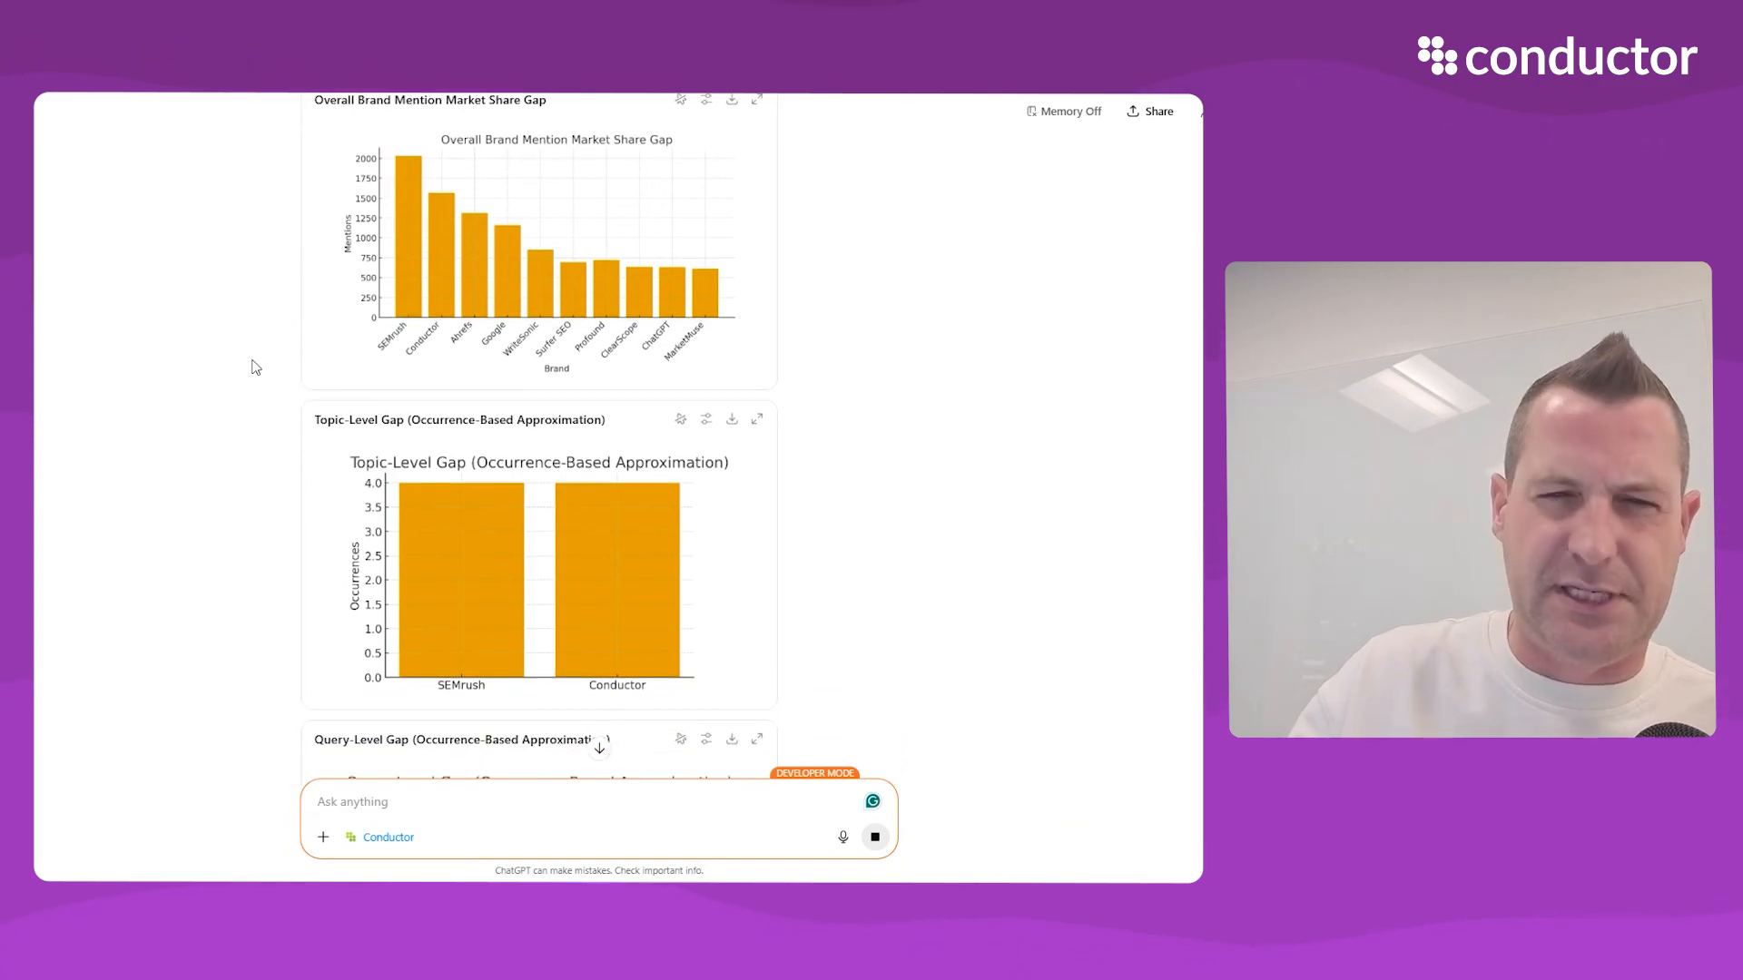
{"action": "scroll", "coordinate": [253, 366], "scroll_direction": "down", "scroll_amount": 1}
{"action": "scroll", "coordinate": [254, 372], "scroll_direction": "down", "scroll_amount": 2}
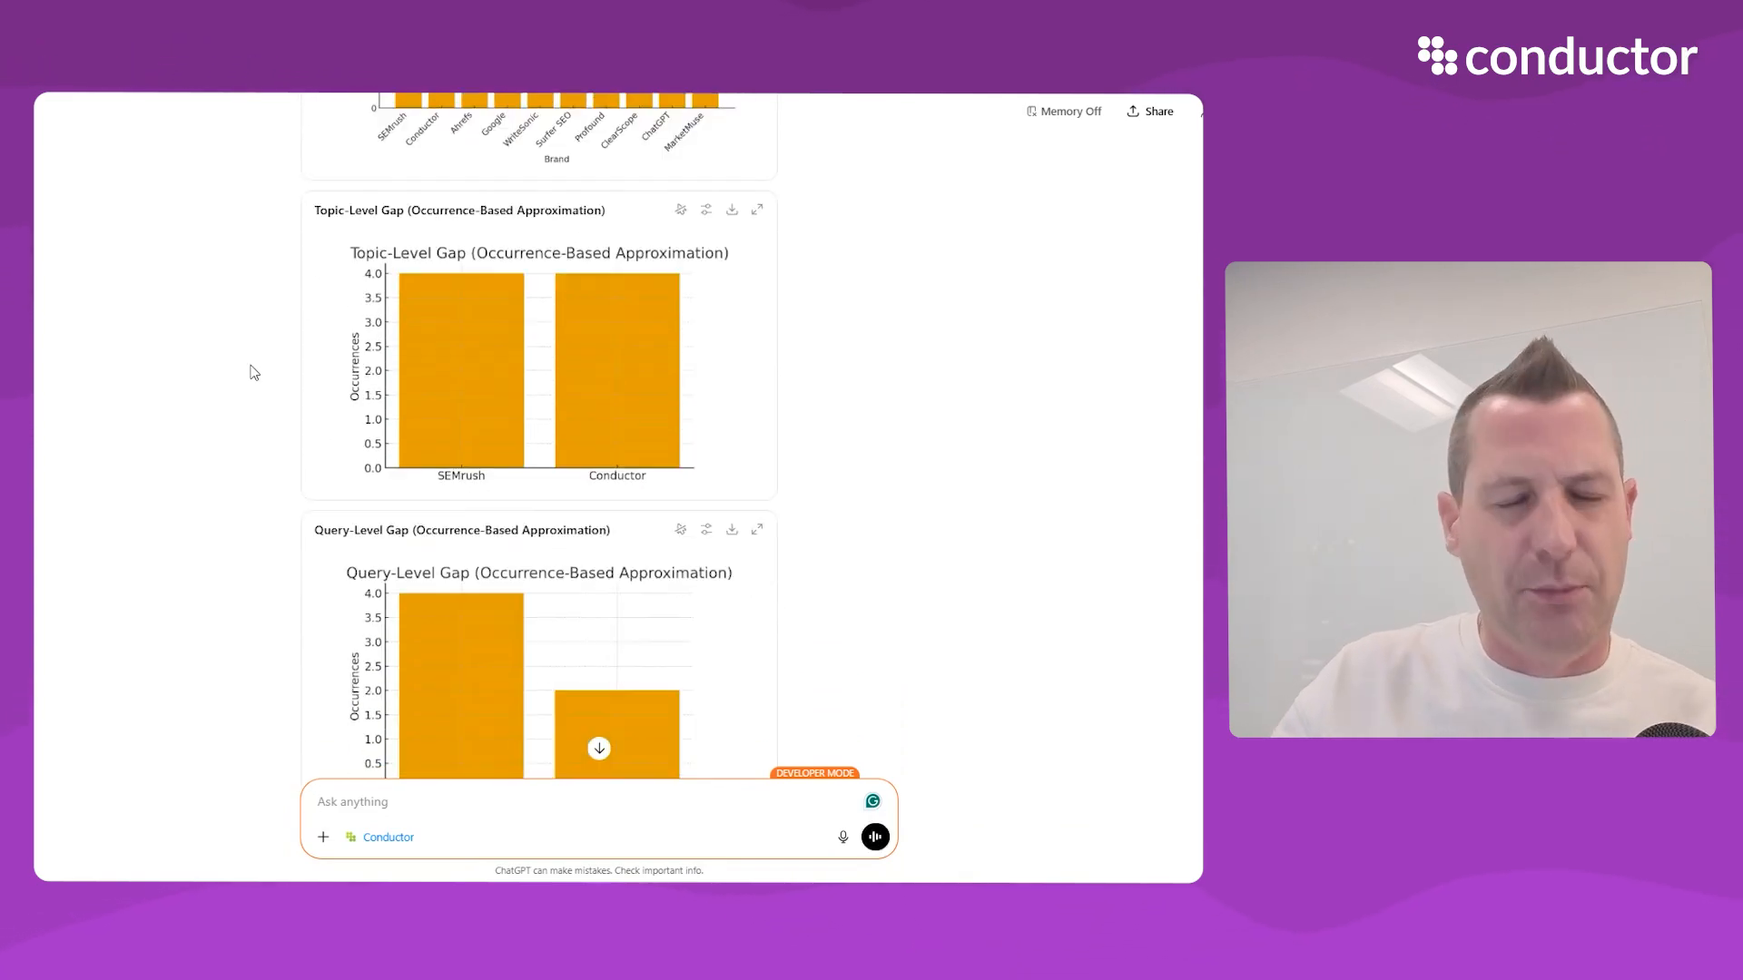
{"action": "scroll", "coordinate": [253, 372], "scroll_direction": "down", "scroll_amount": 3}
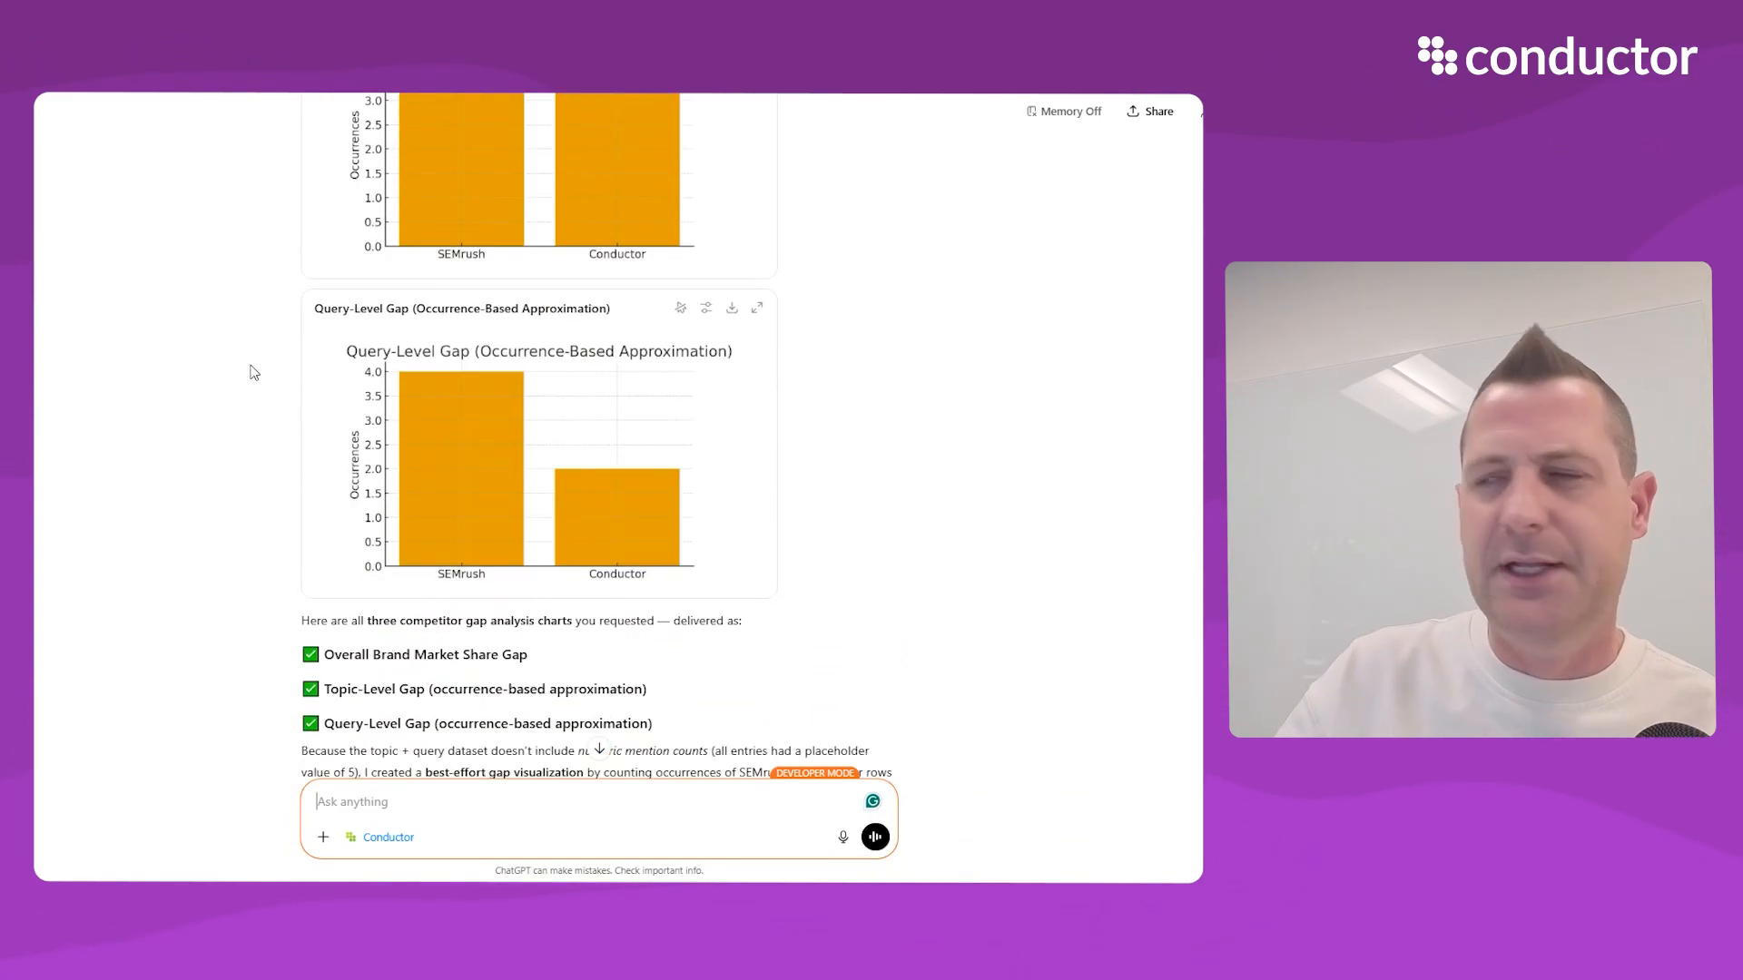
{"action": "scroll", "coordinate": [247, 392], "scroll_direction": "down", "scroll_amount": 2}
{"action": "scroll", "coordinate": [253, 378], "scroll_direction": "up", "scroll_amount": 3}
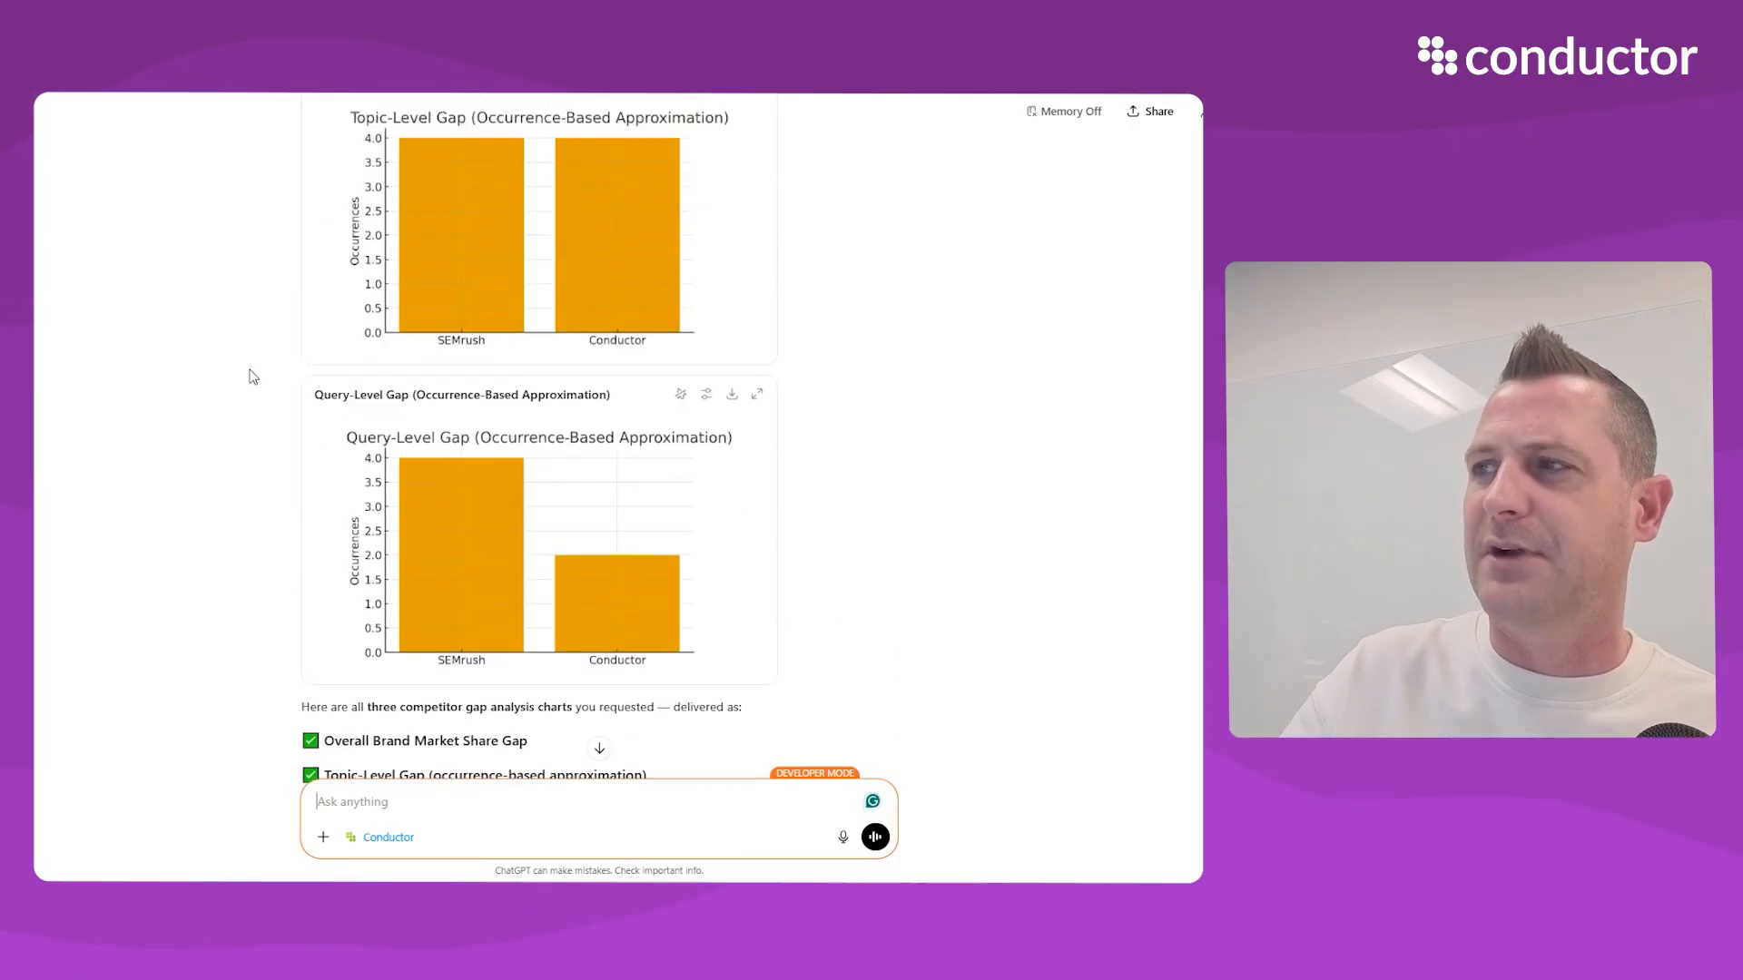
{"action": "scroll", "coordinate": [234, 409], "scroll_direction": "down", "scroll_amount": 2}
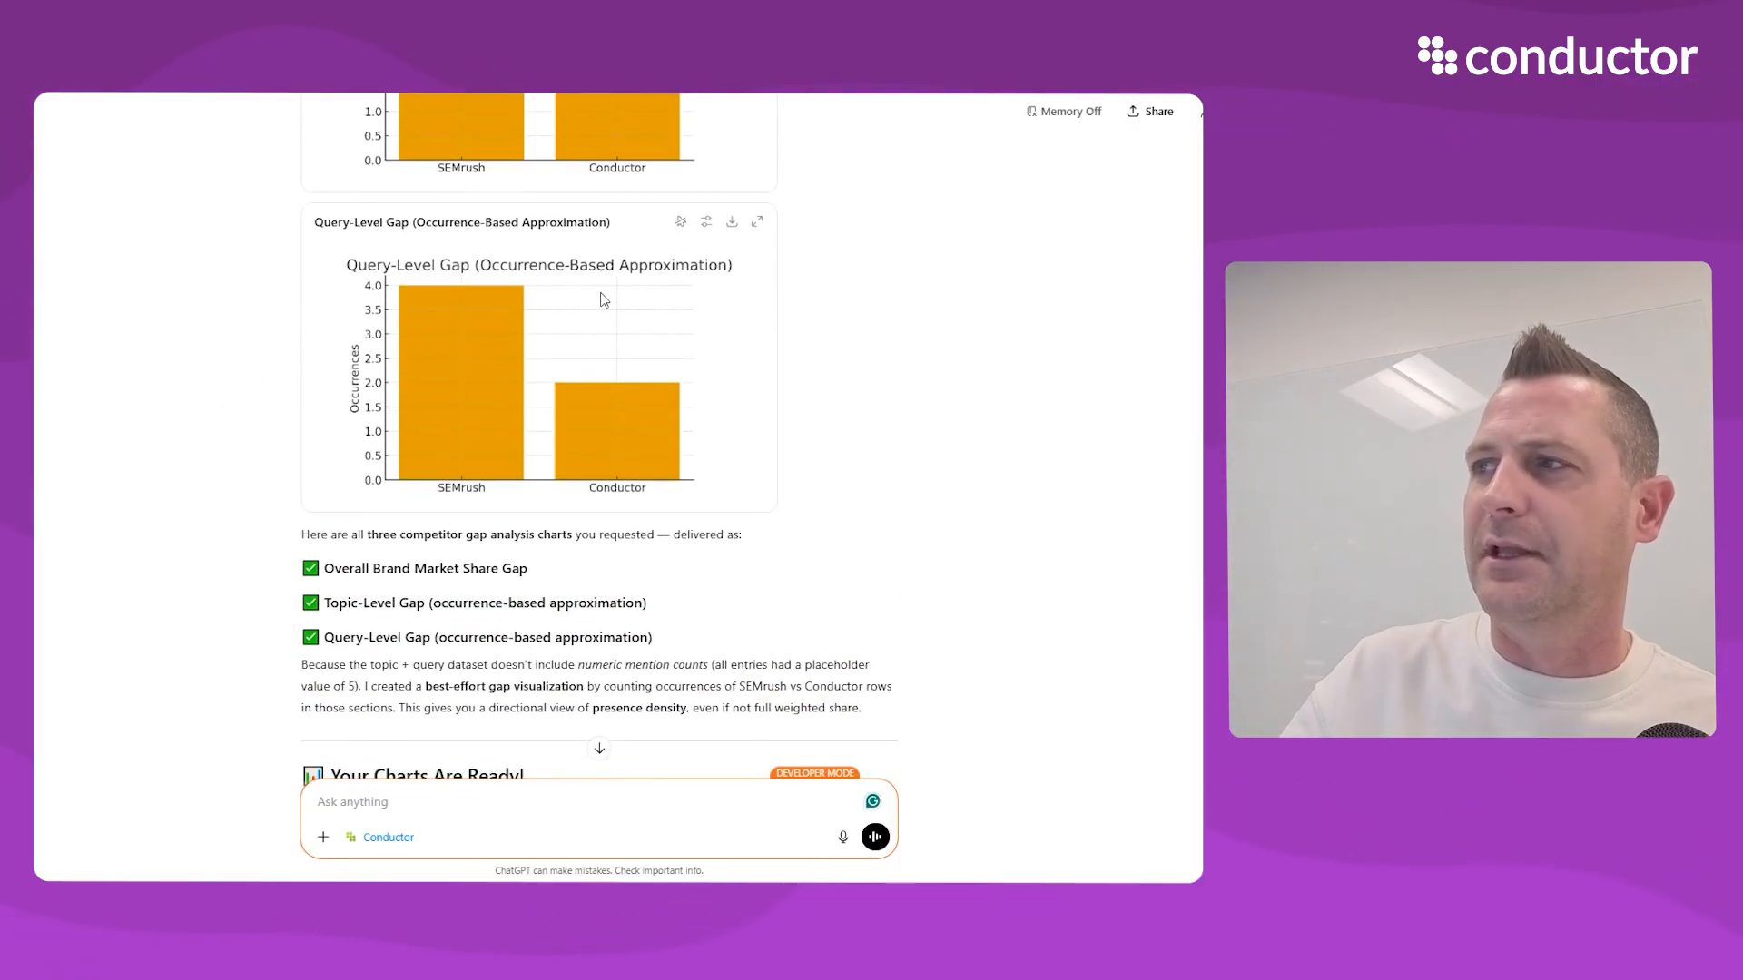
Switch the Query-Level Gap and Topic-Level Gap charts to their interactive versions and inspect a bar's value
{"action": "left_click", "coordinate": [687, 223]}
{"action": "mouse_move", "coordinate": [668, 449]}
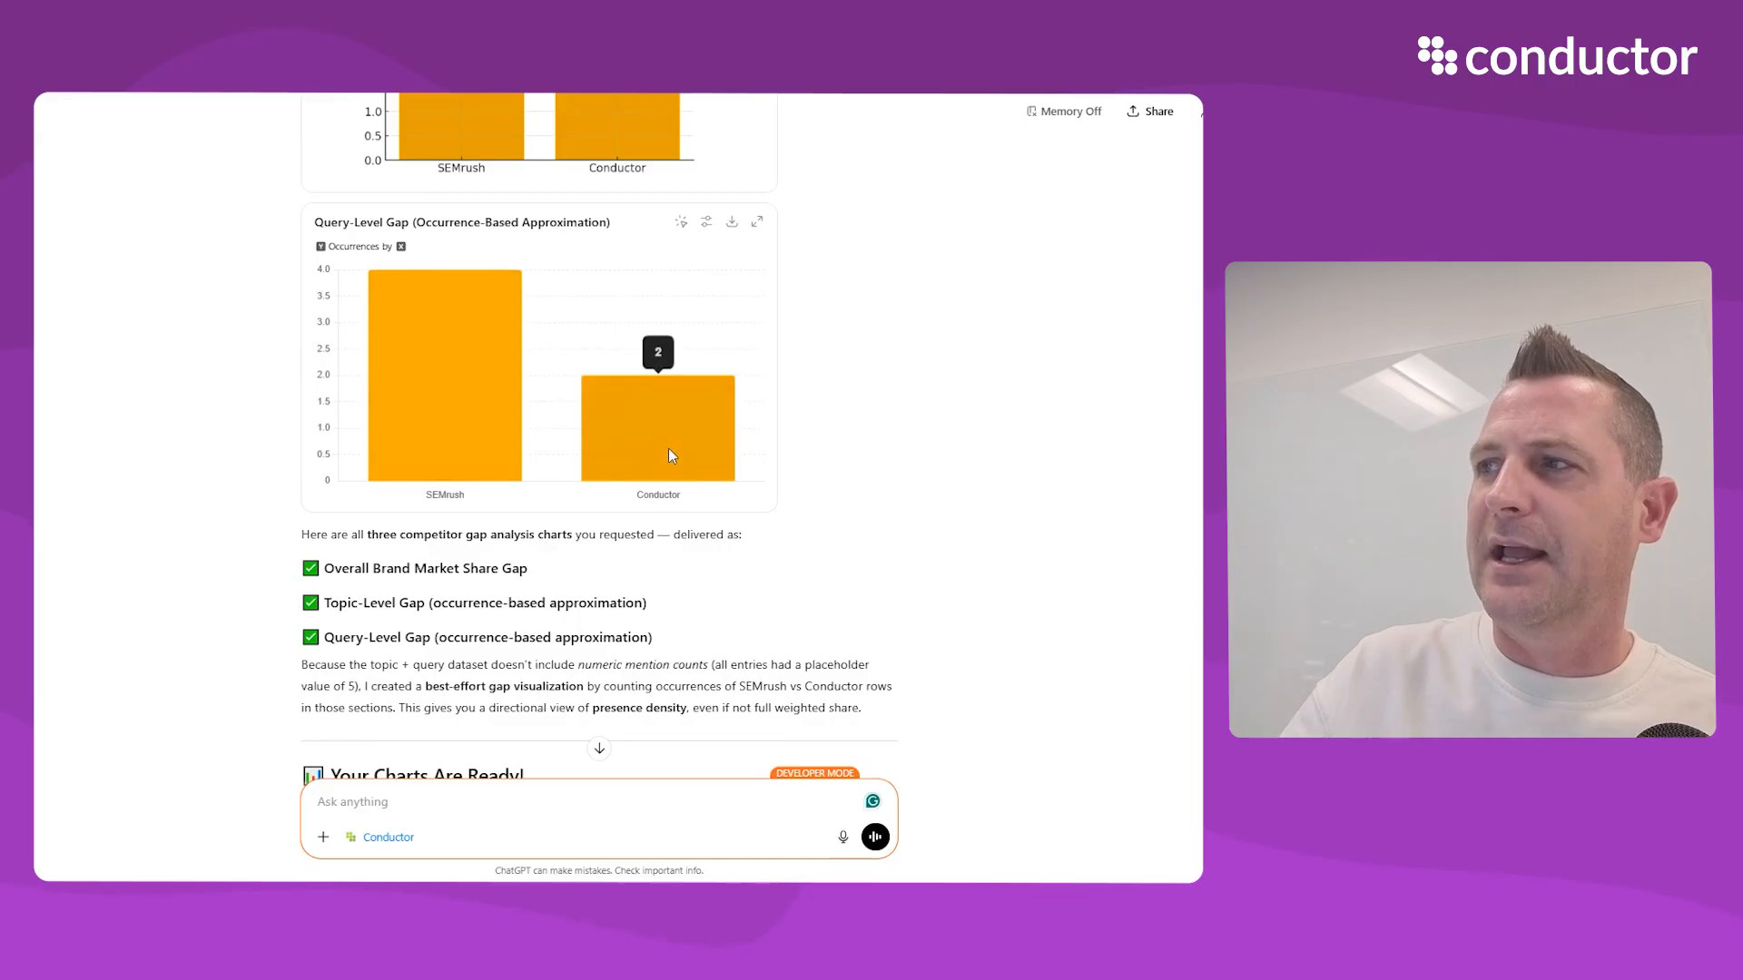
{"action": "scroll", "coordinate": [585, 402], "scroll_direction": "up", "scroll_amount": 1}
{"action": "scroll", "coordinate": [585, 402], "scroll_direction": "up", "scroll_amount": 3}
{"action": "left_click", "coordinate": [681, 246]}
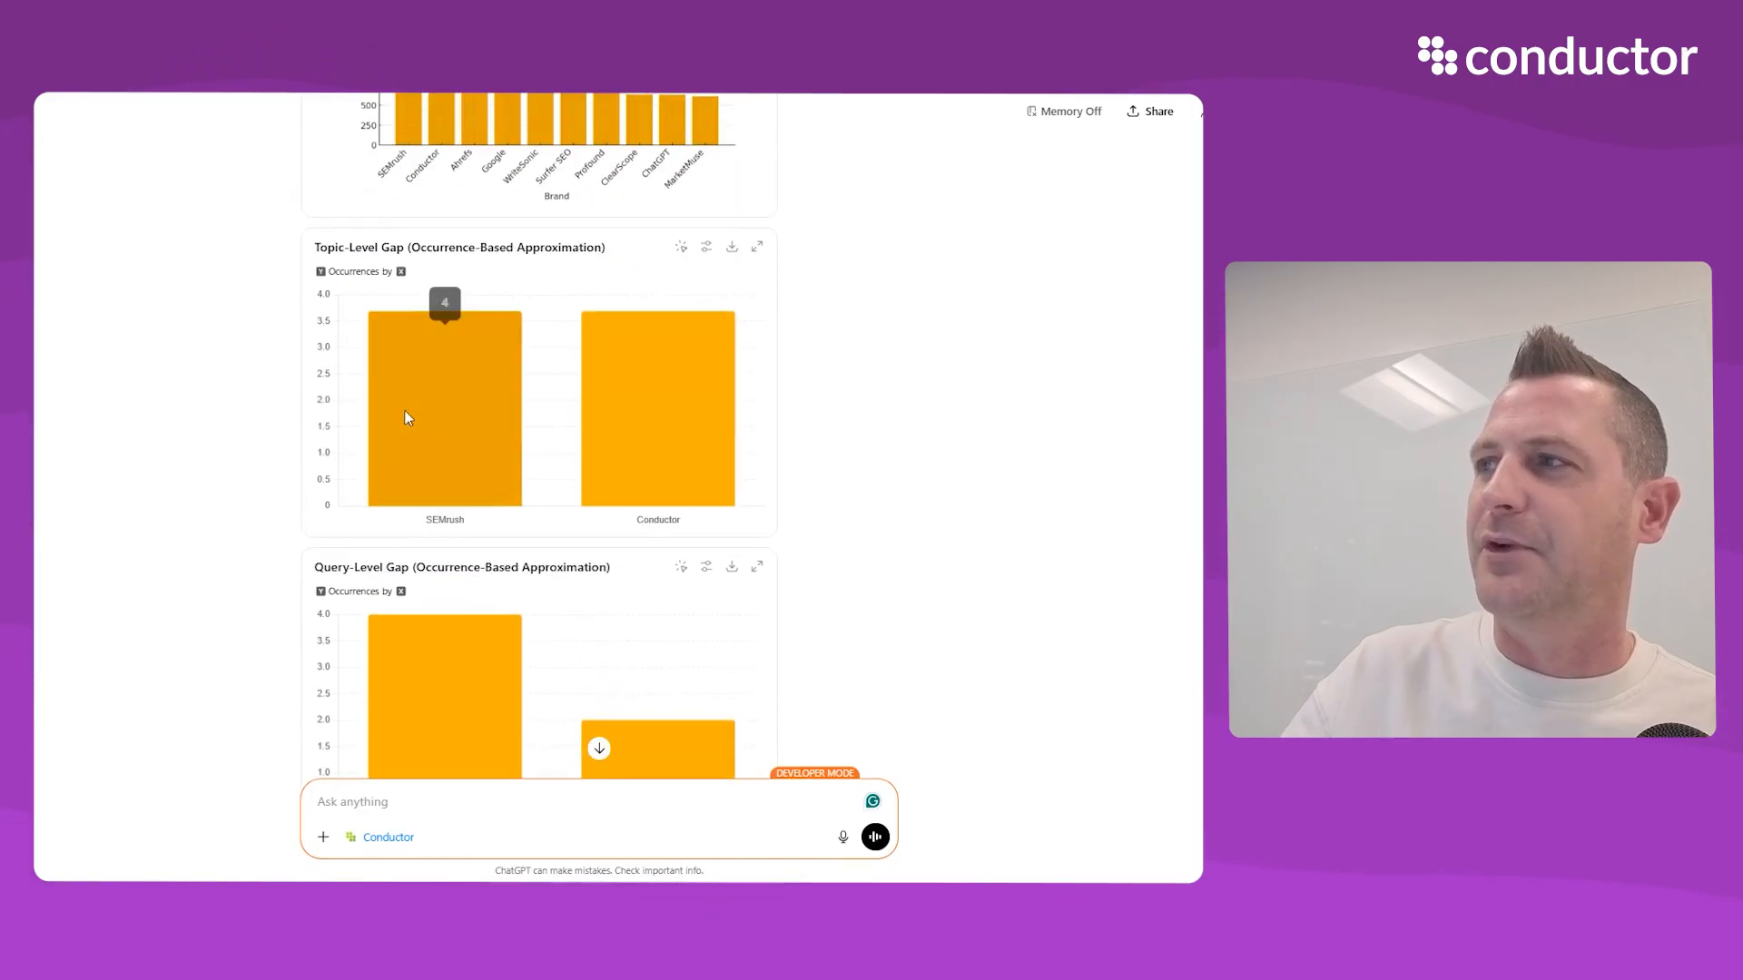
Check the Topic-Level Gap chart's colour options, view the chart in the expanded view and return to the conversation
{"action": "left_click", "coordinate": [706, 246]}
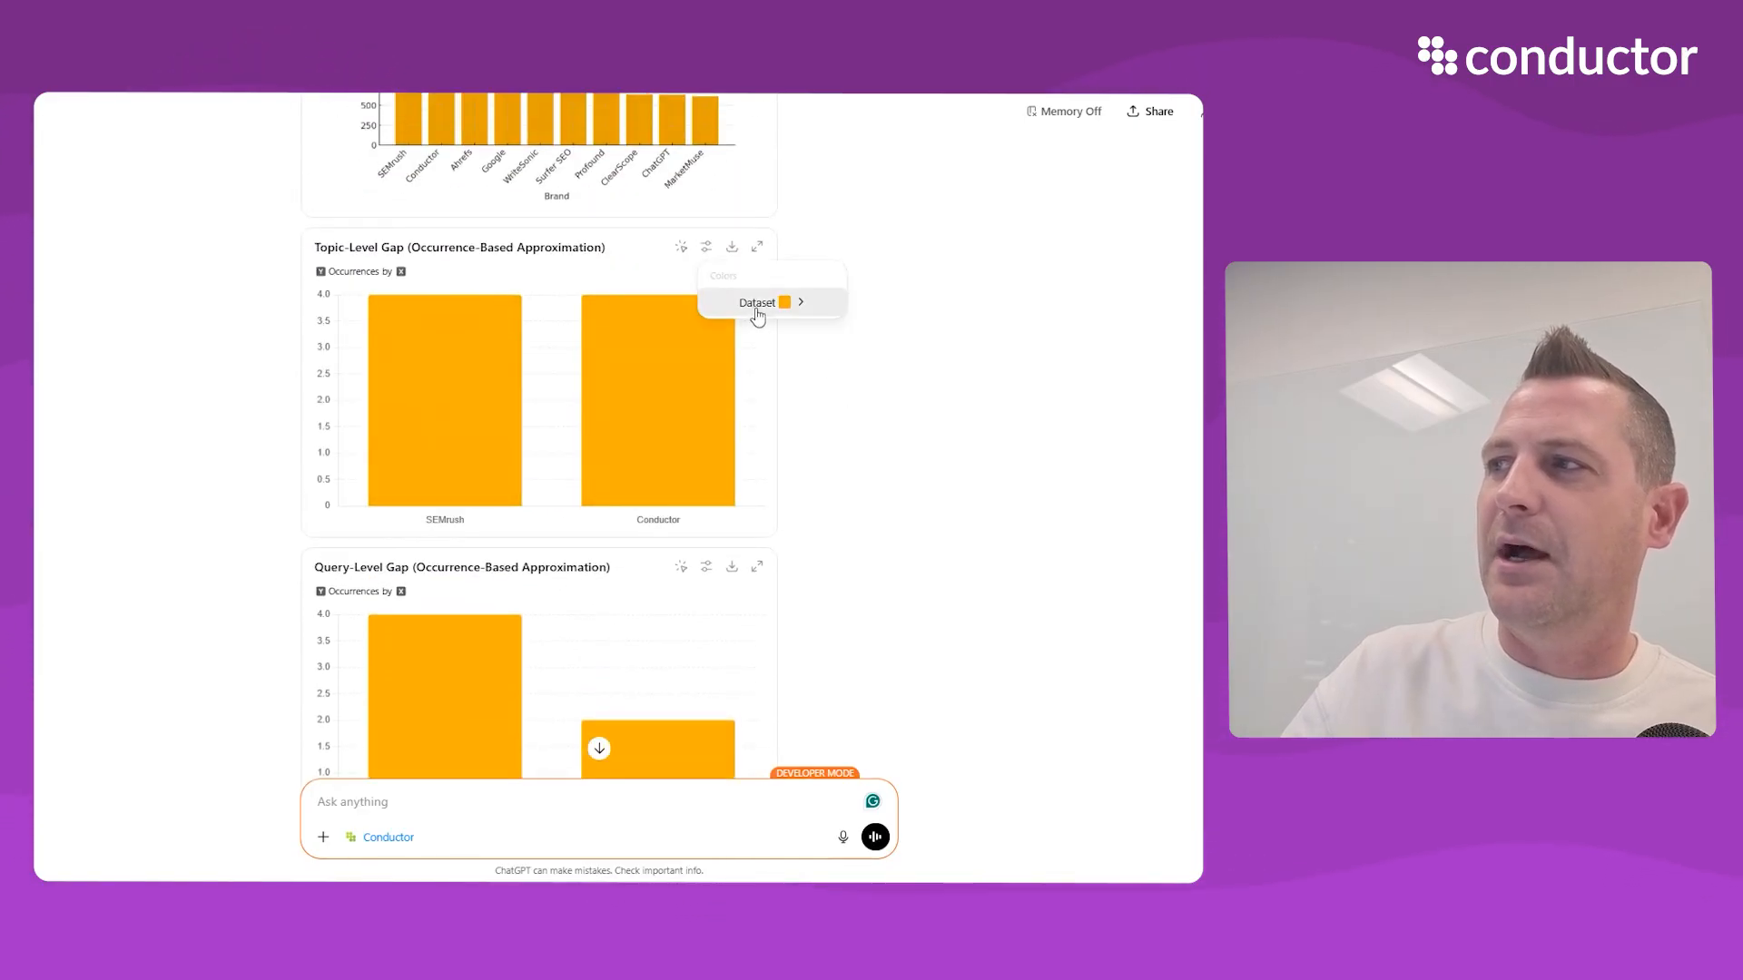
{"action": "left_click", "coordinate": [603, 280]}
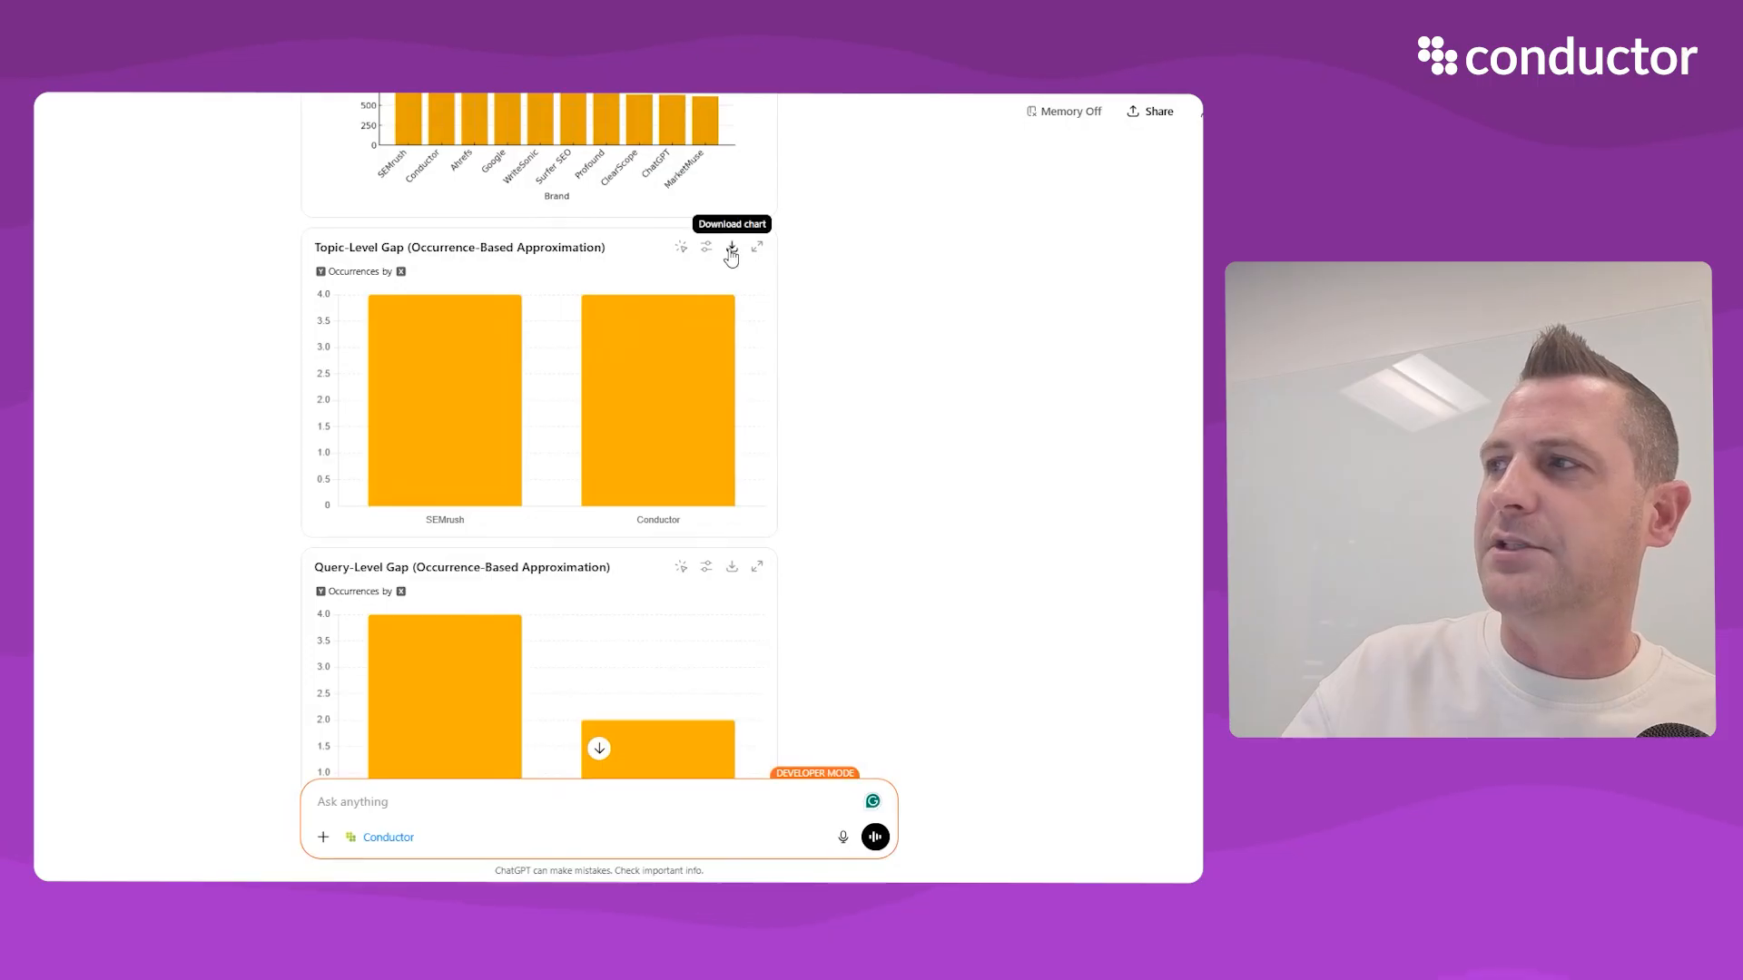
{"action": "left_click", "coordinate": [758, 258]}
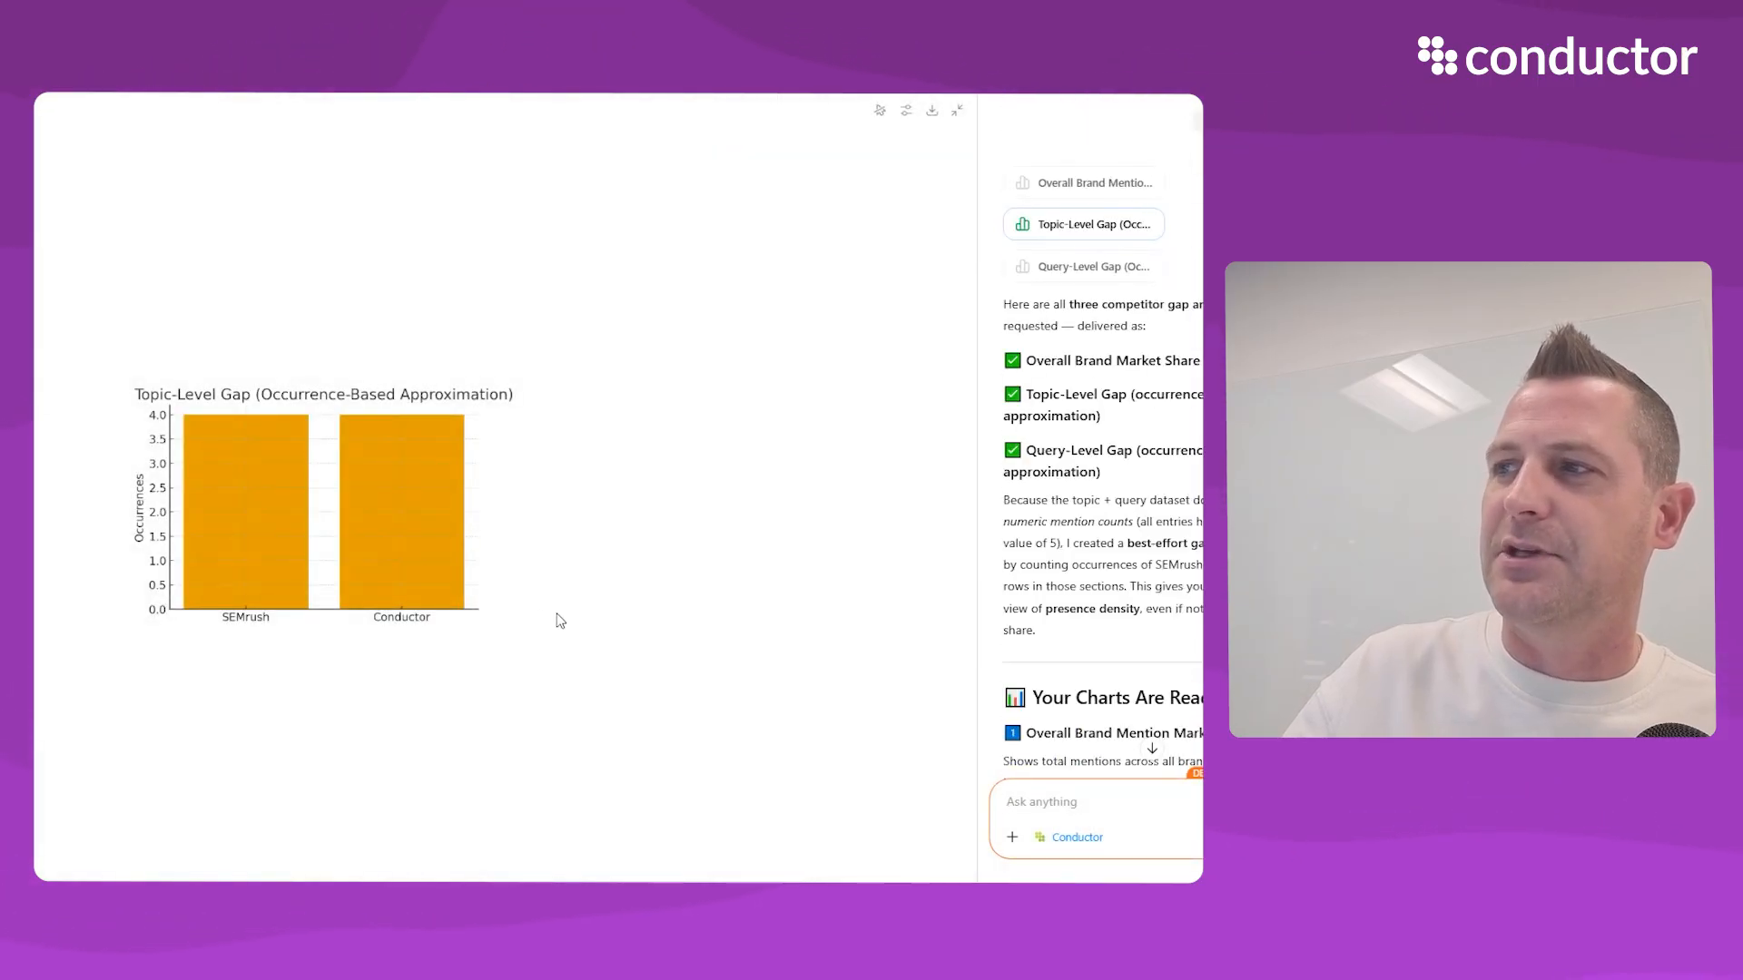
{"action": "left_click", "coordinate": [958, 110]}
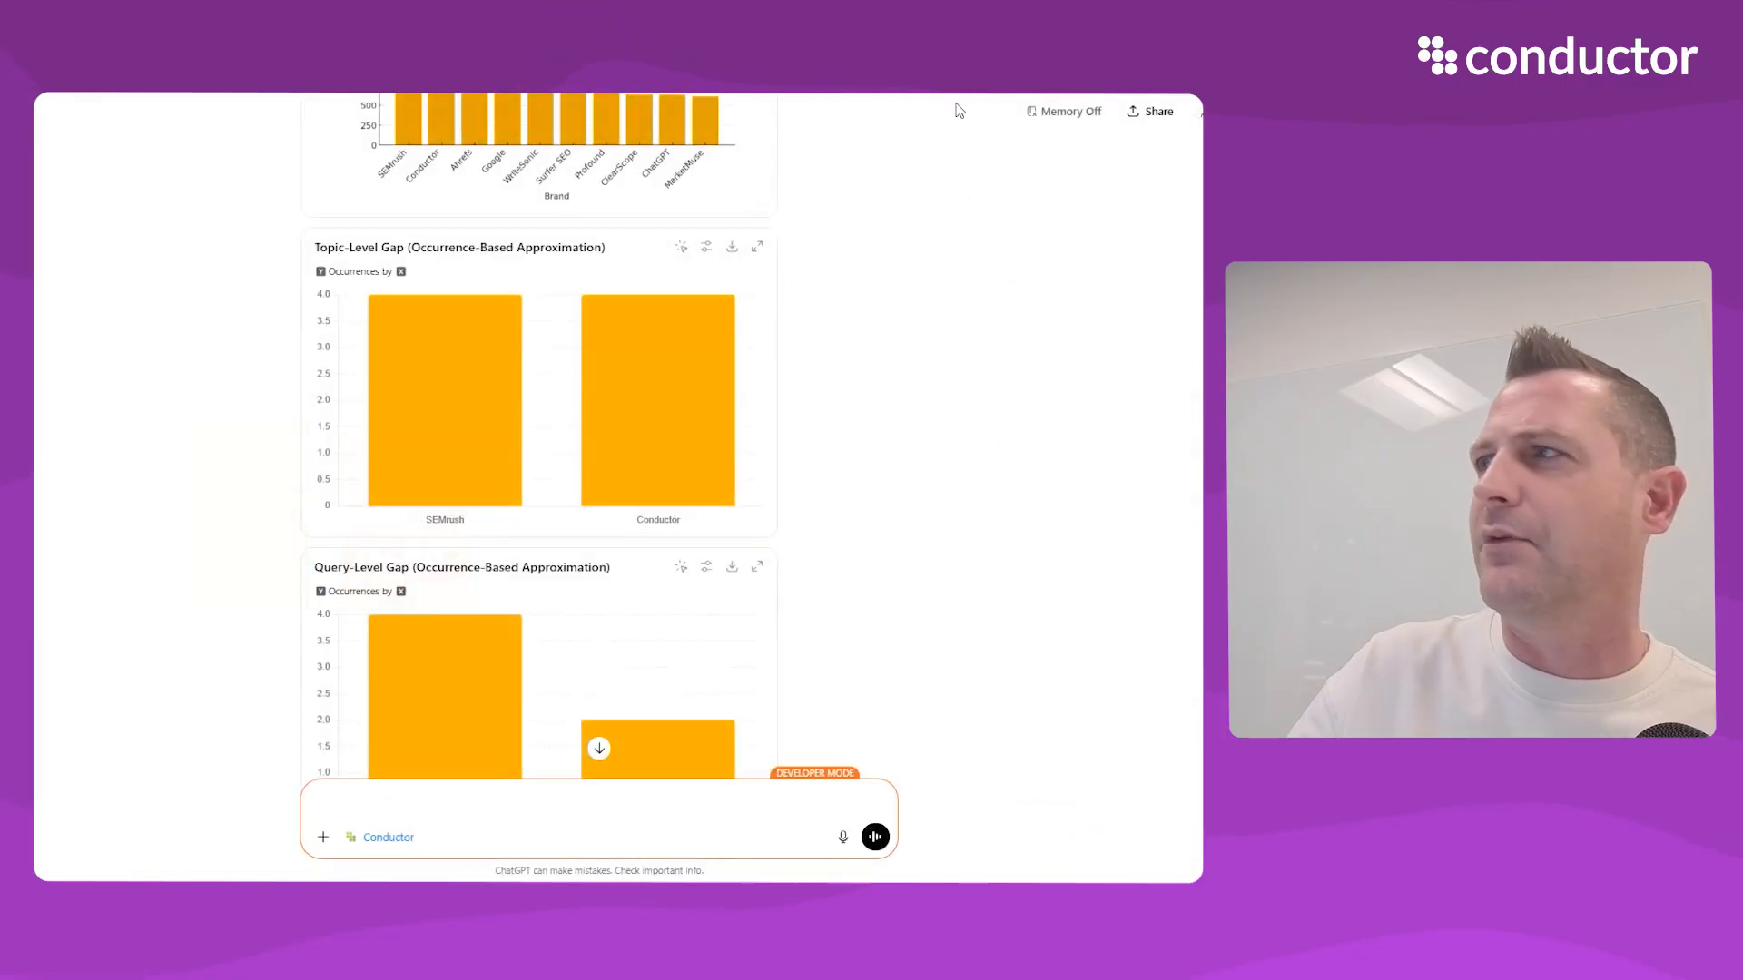
Send the prompt "can you analyze where i have the strongest and weakest brand mentions by persona?"
{"action": "scroll", "coordinate": [210, 517], "scroll_direction": "down", "scroll_amount": 8}
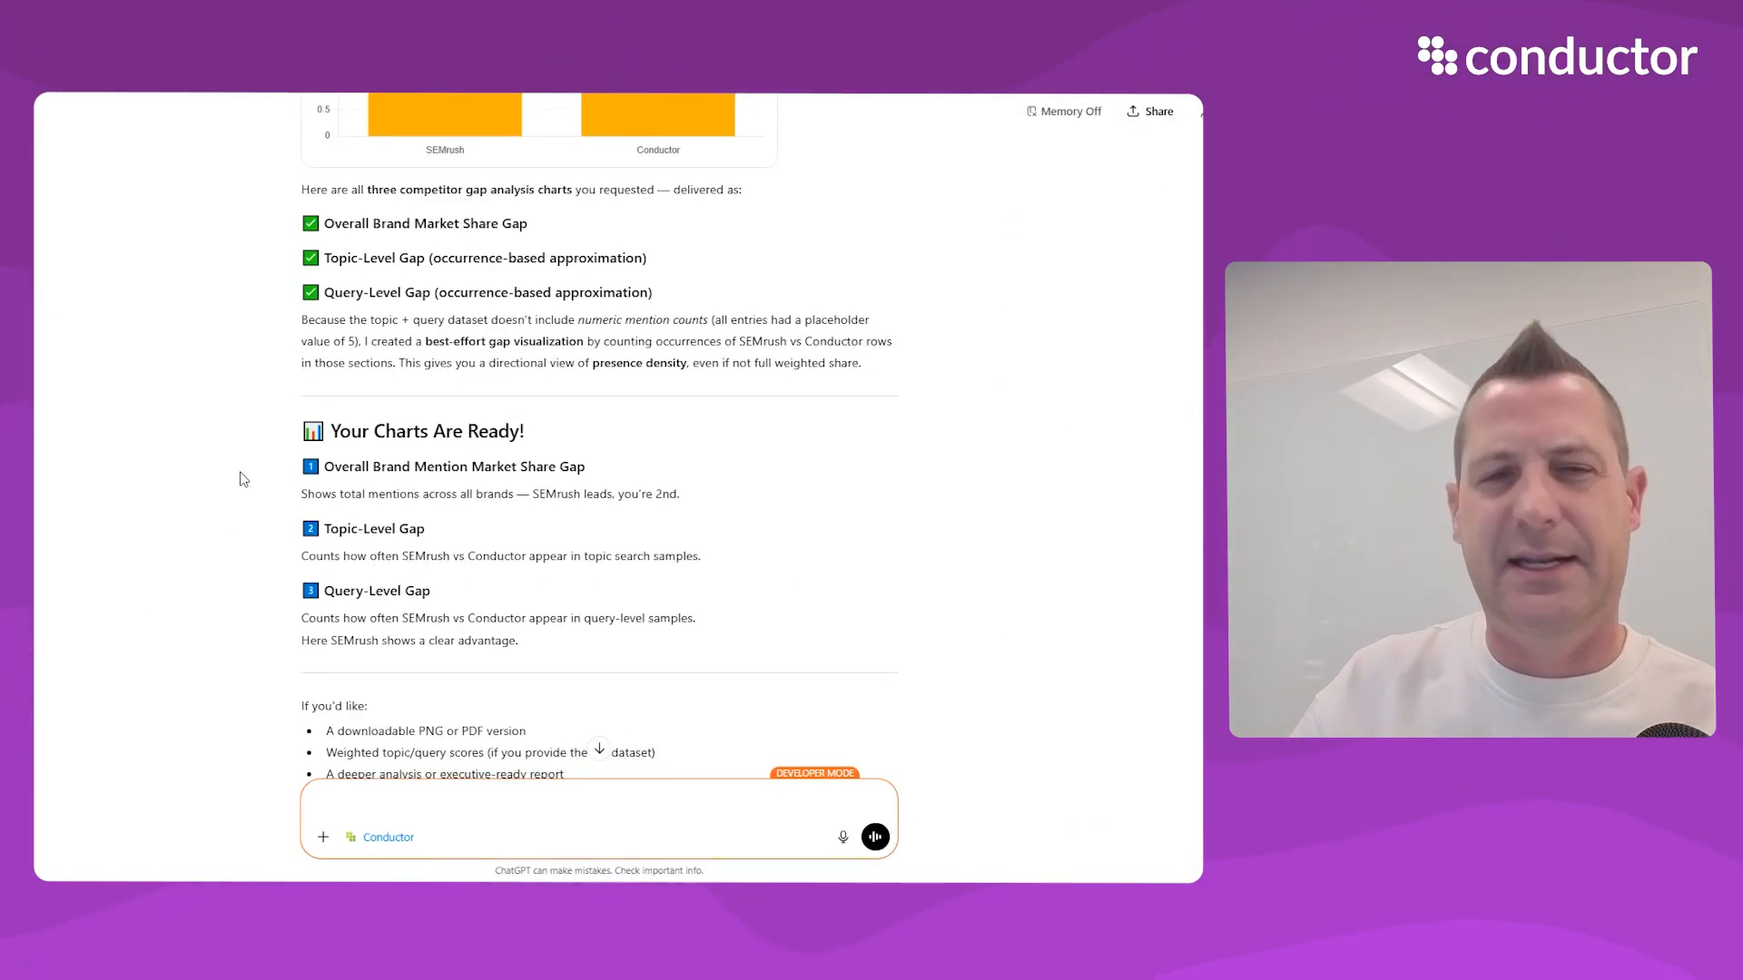
{"action": "scroll", "coordinate": [244, 479], "scroll_direction": "down", "scroll_amount": 2}
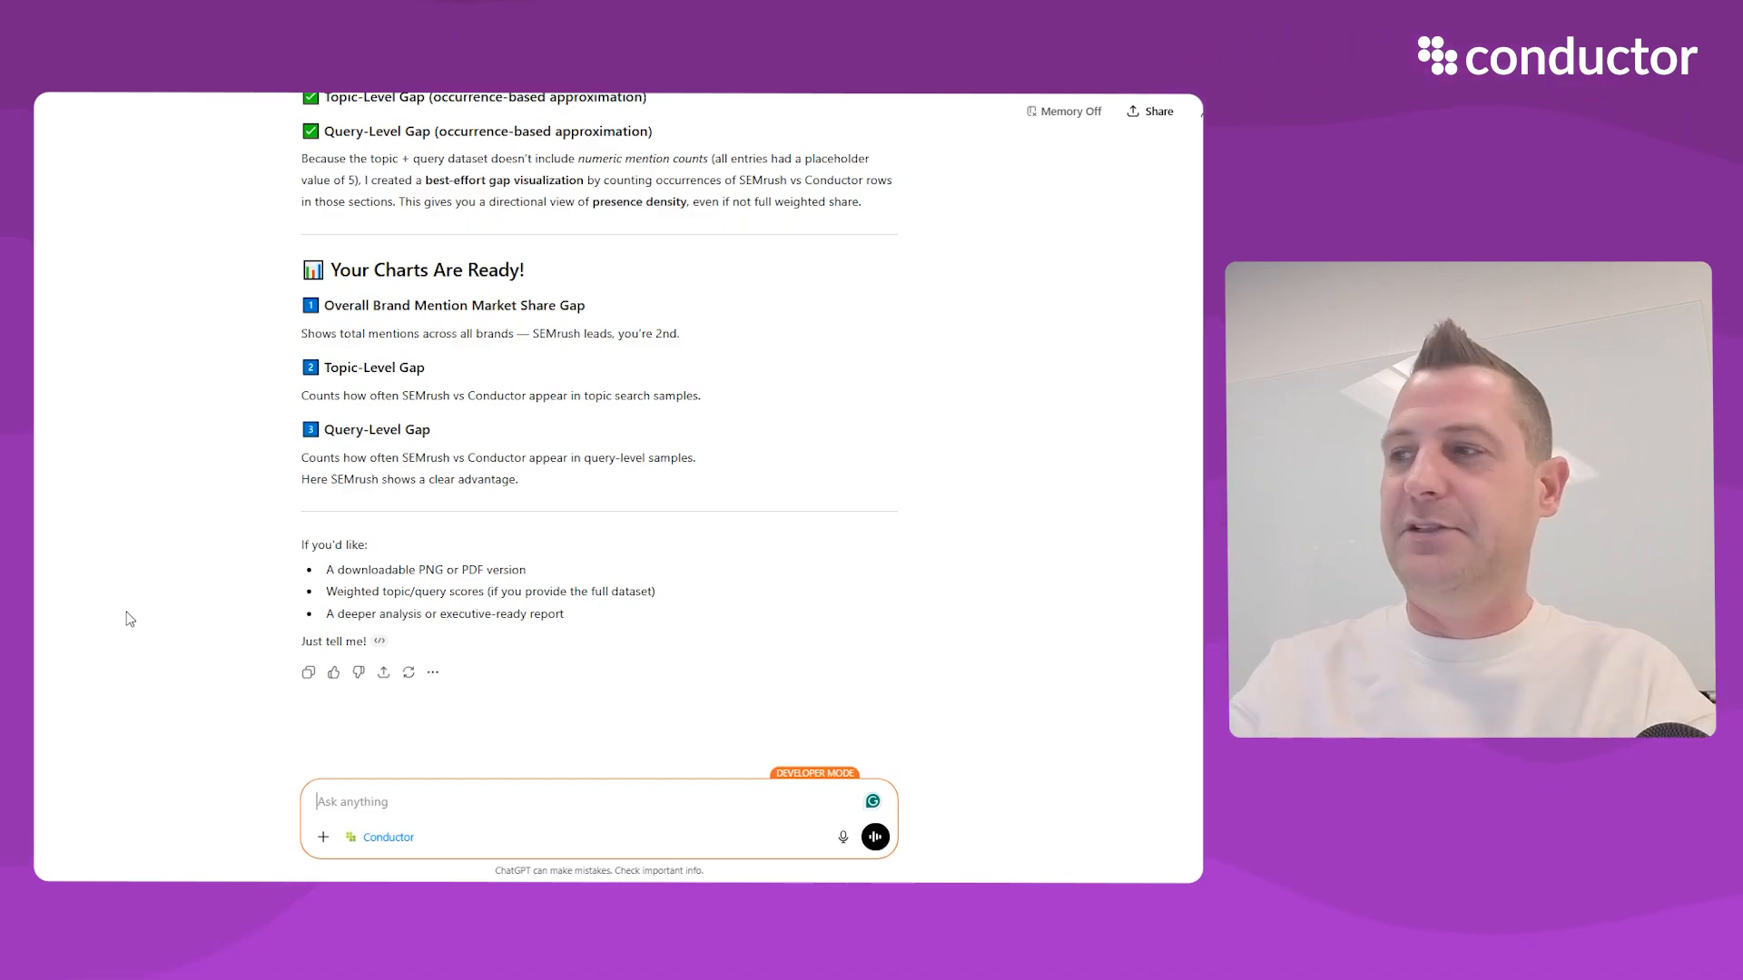
{"action": "type", "text": "can you analy"}
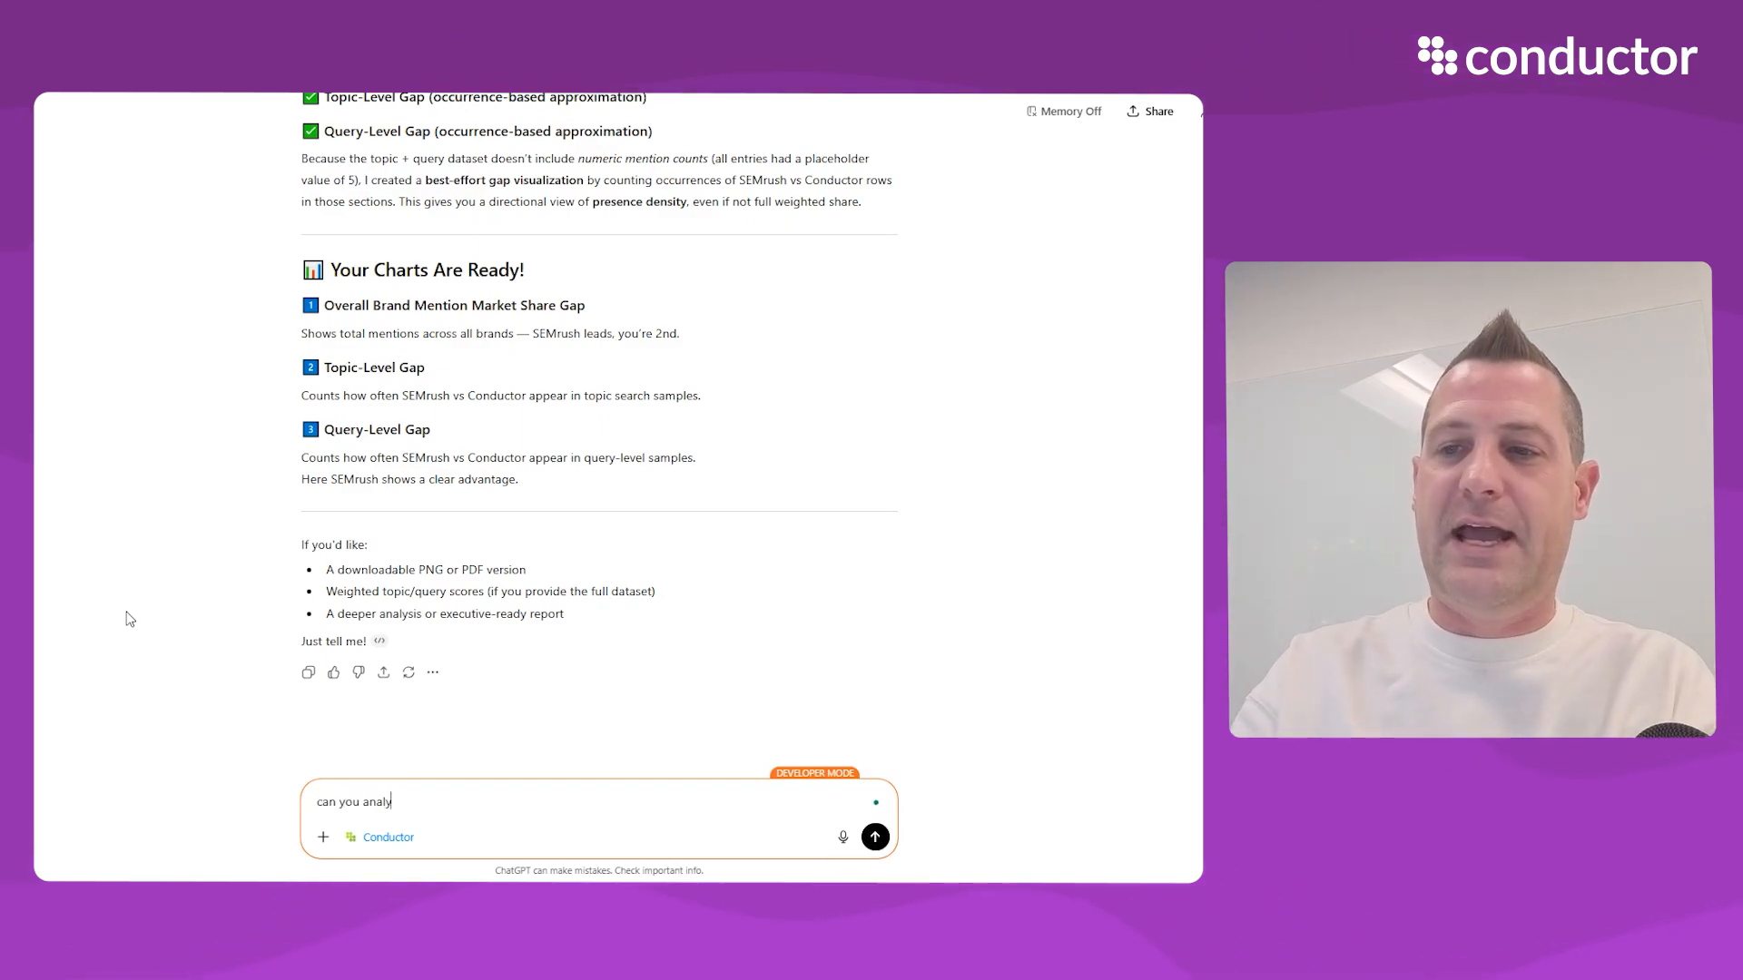
{"action": "type", "text": "ze where i have t"}
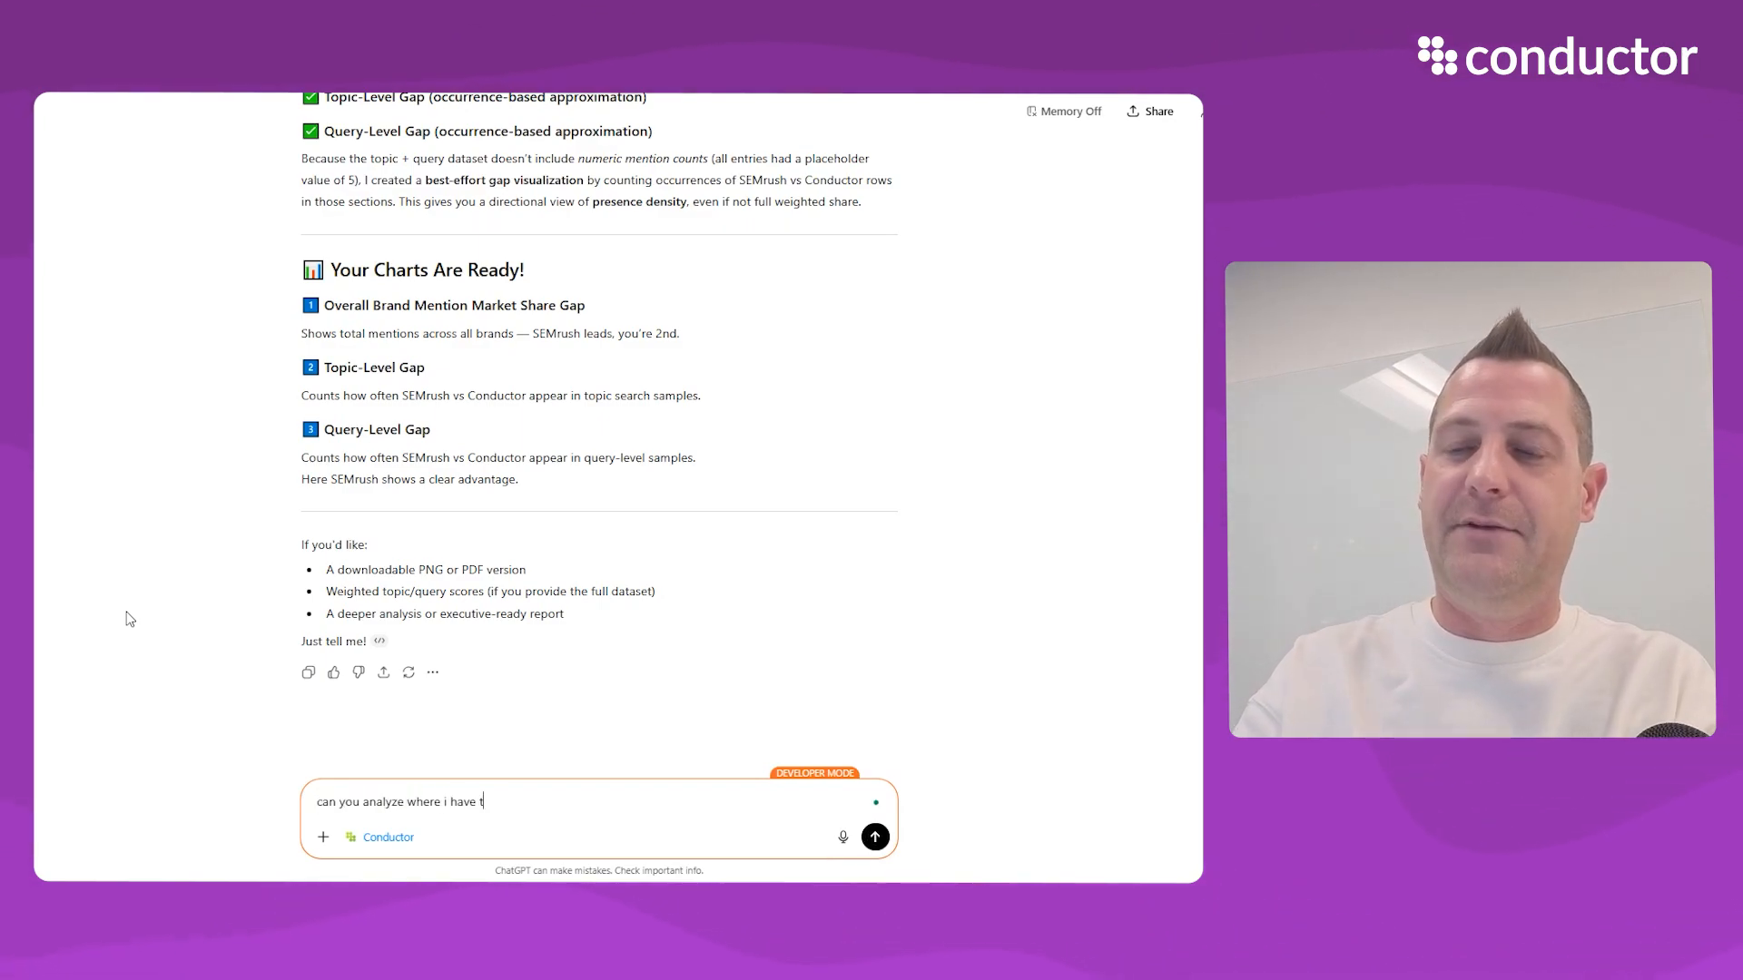
{"action": "type", "text": "he strongest and weak"}
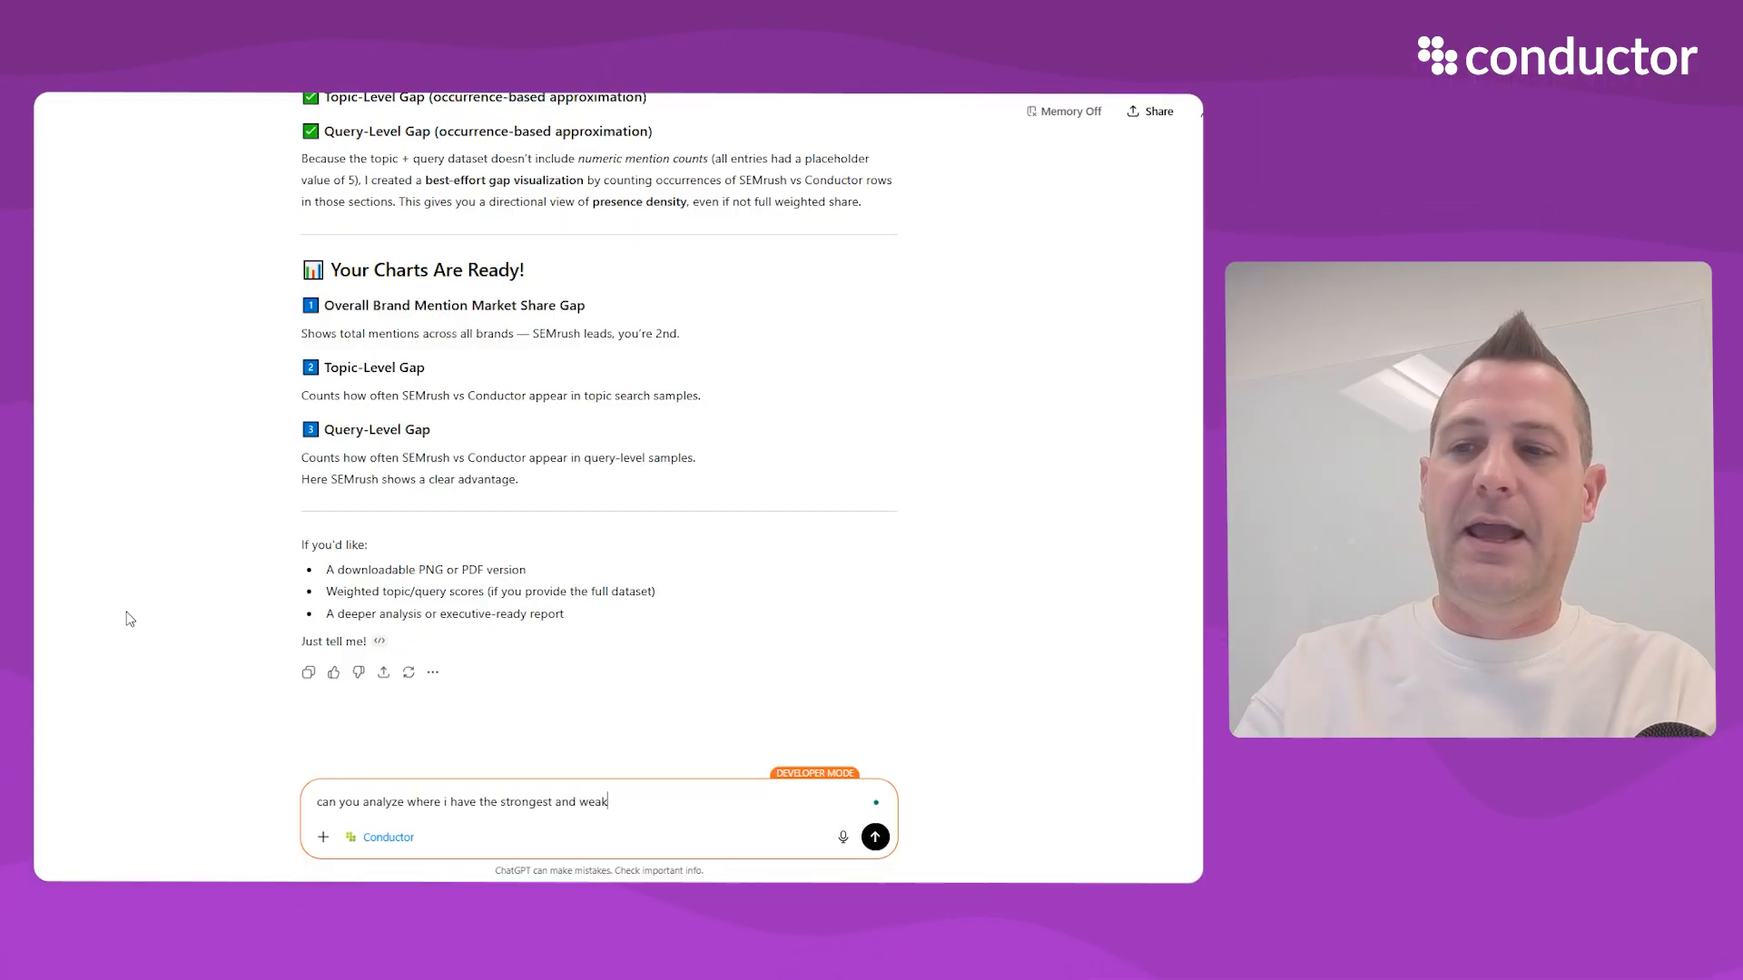
{"action": "type", "text": "est brand mentions "}
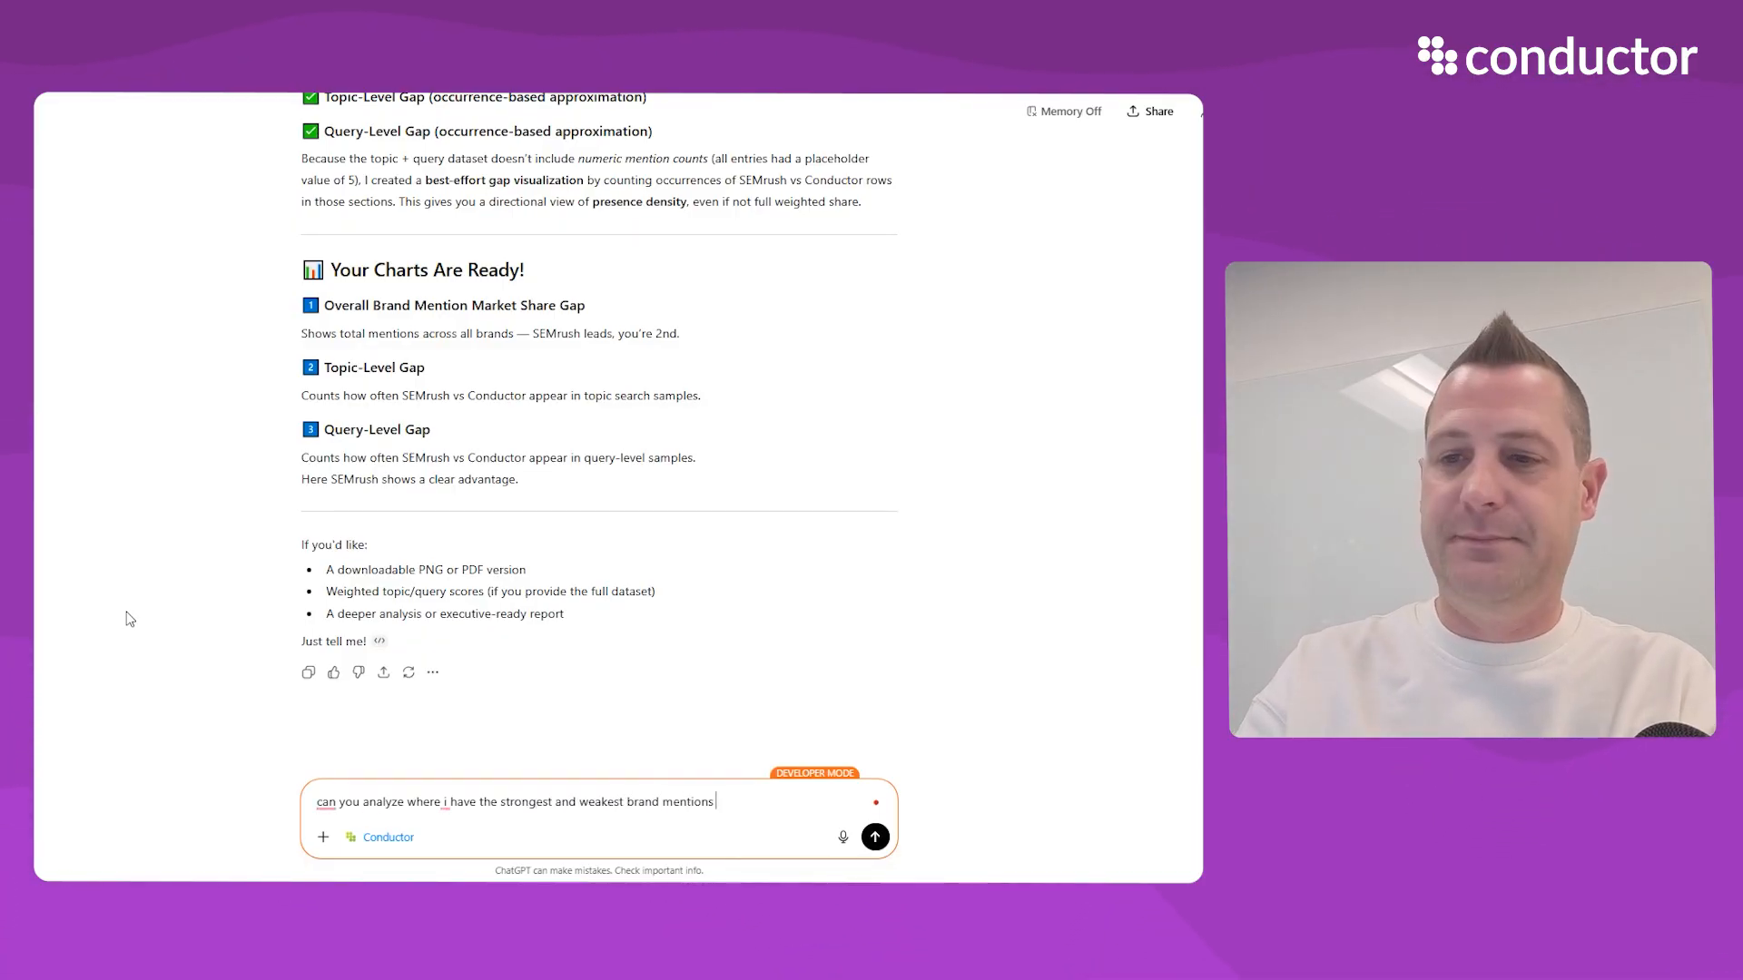
{"action": "type", "text": "by person"}
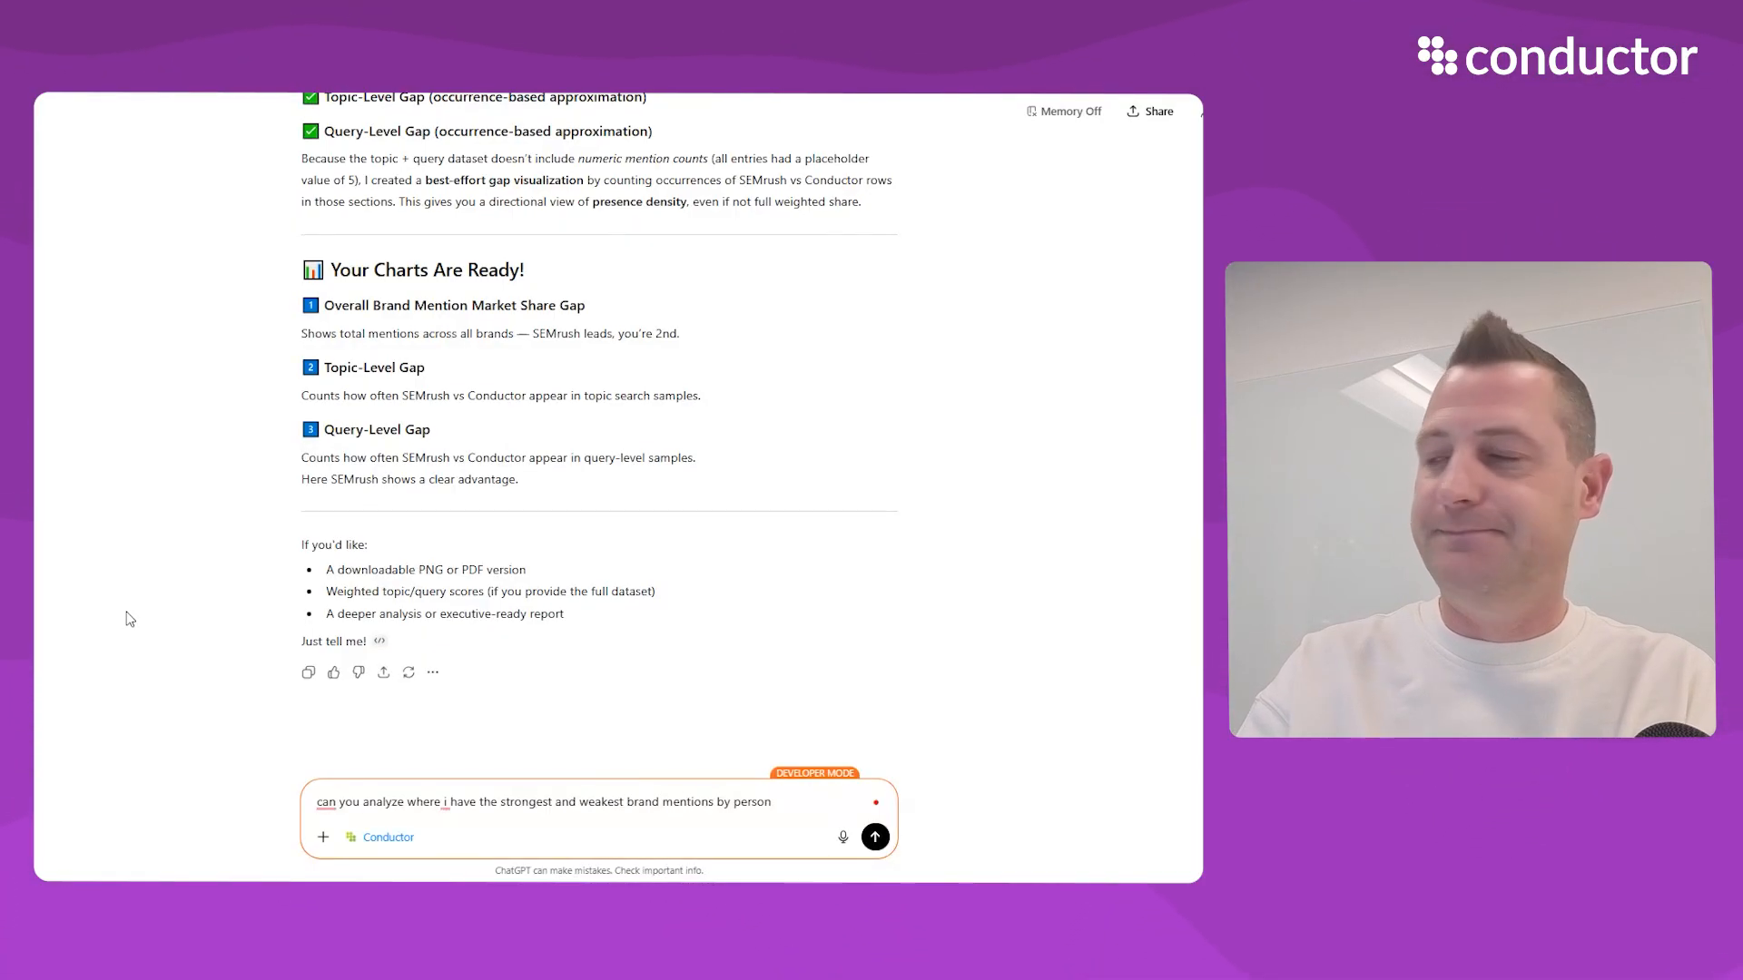
{"action": "type", "text": "a?"}
{"action": "key", "text": "Return"}
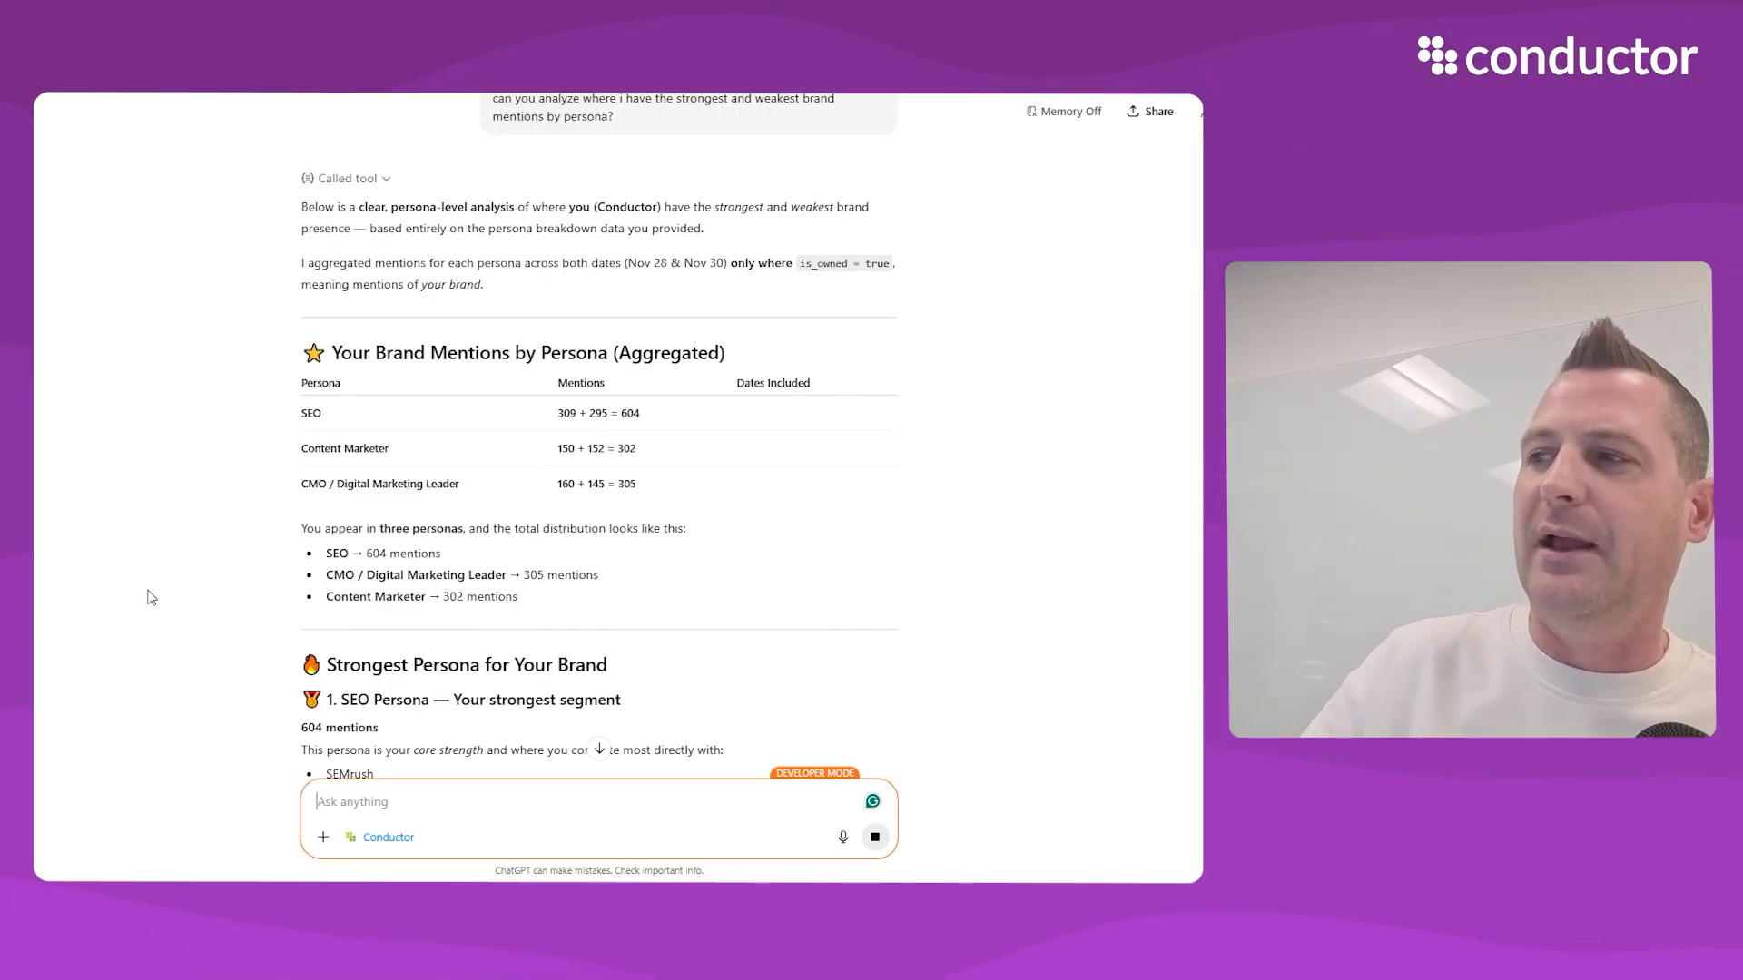
Read through the persona analysis: mentions by persona, strongest and weakest personas, missing personas, recommendations and suggested follow-ups
{"action": "scroll", "coordinate": [227, 543], "scroll_direction": "down", "scroll_amount": 1}
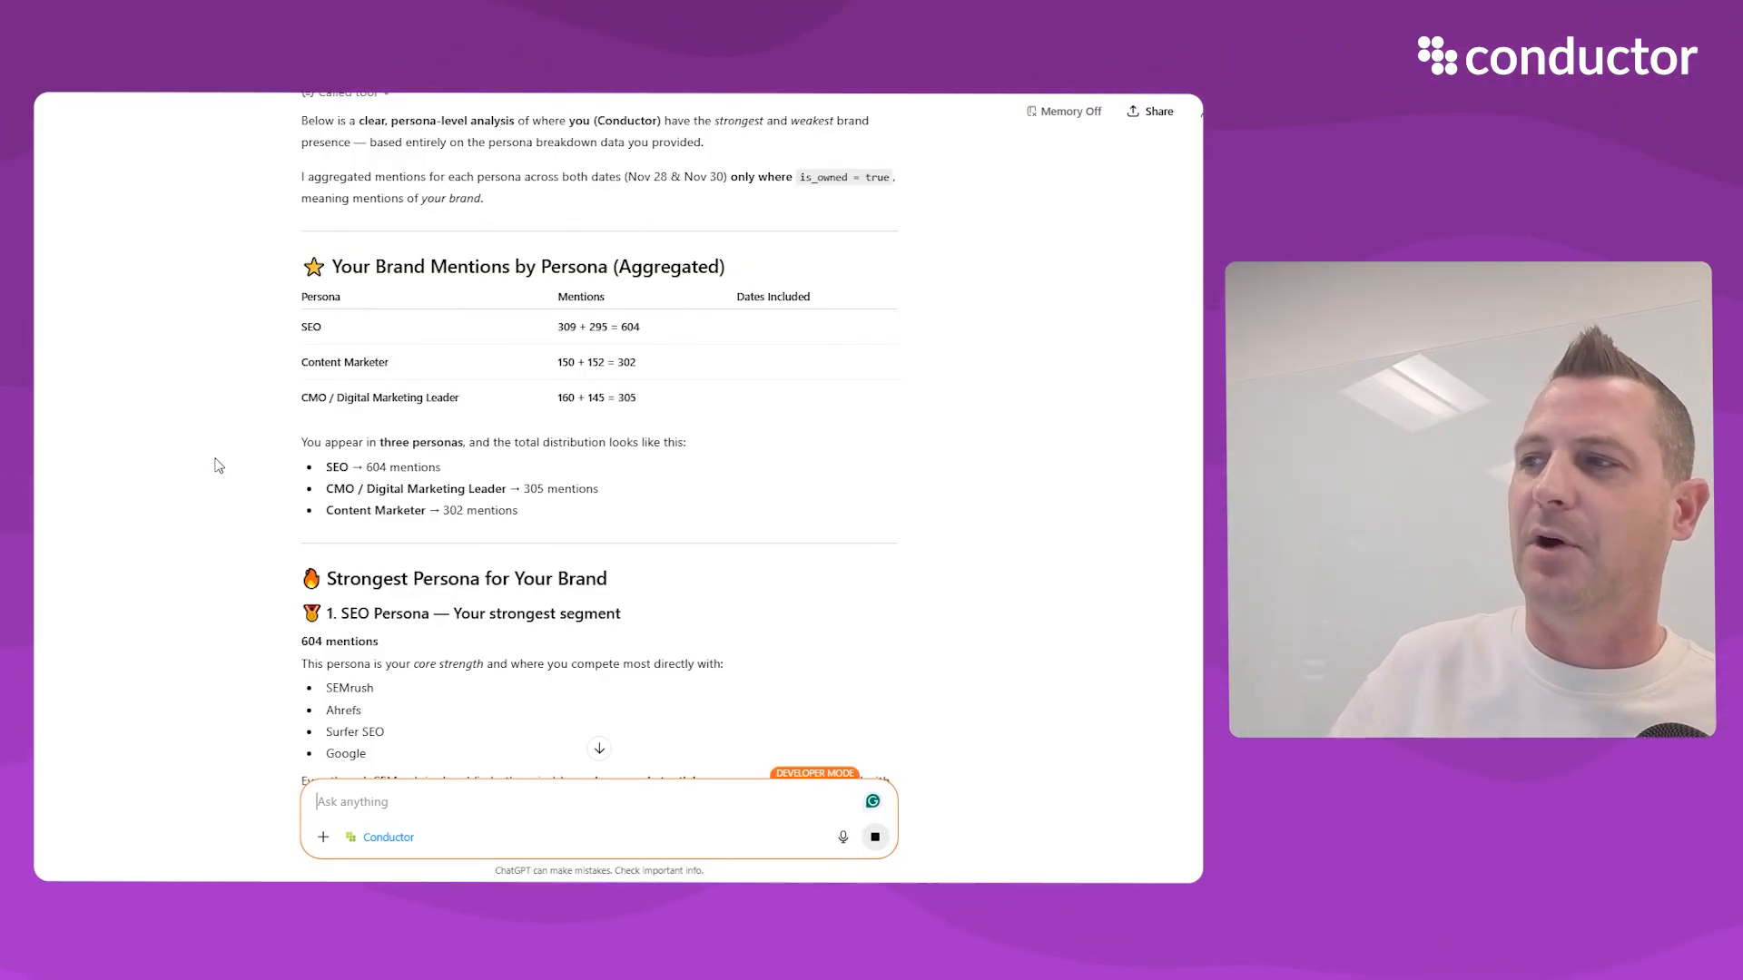
{"action": "scroll", "coordinate": [217, 466], "scroll_direction": "down", "scroll_amount": 3}
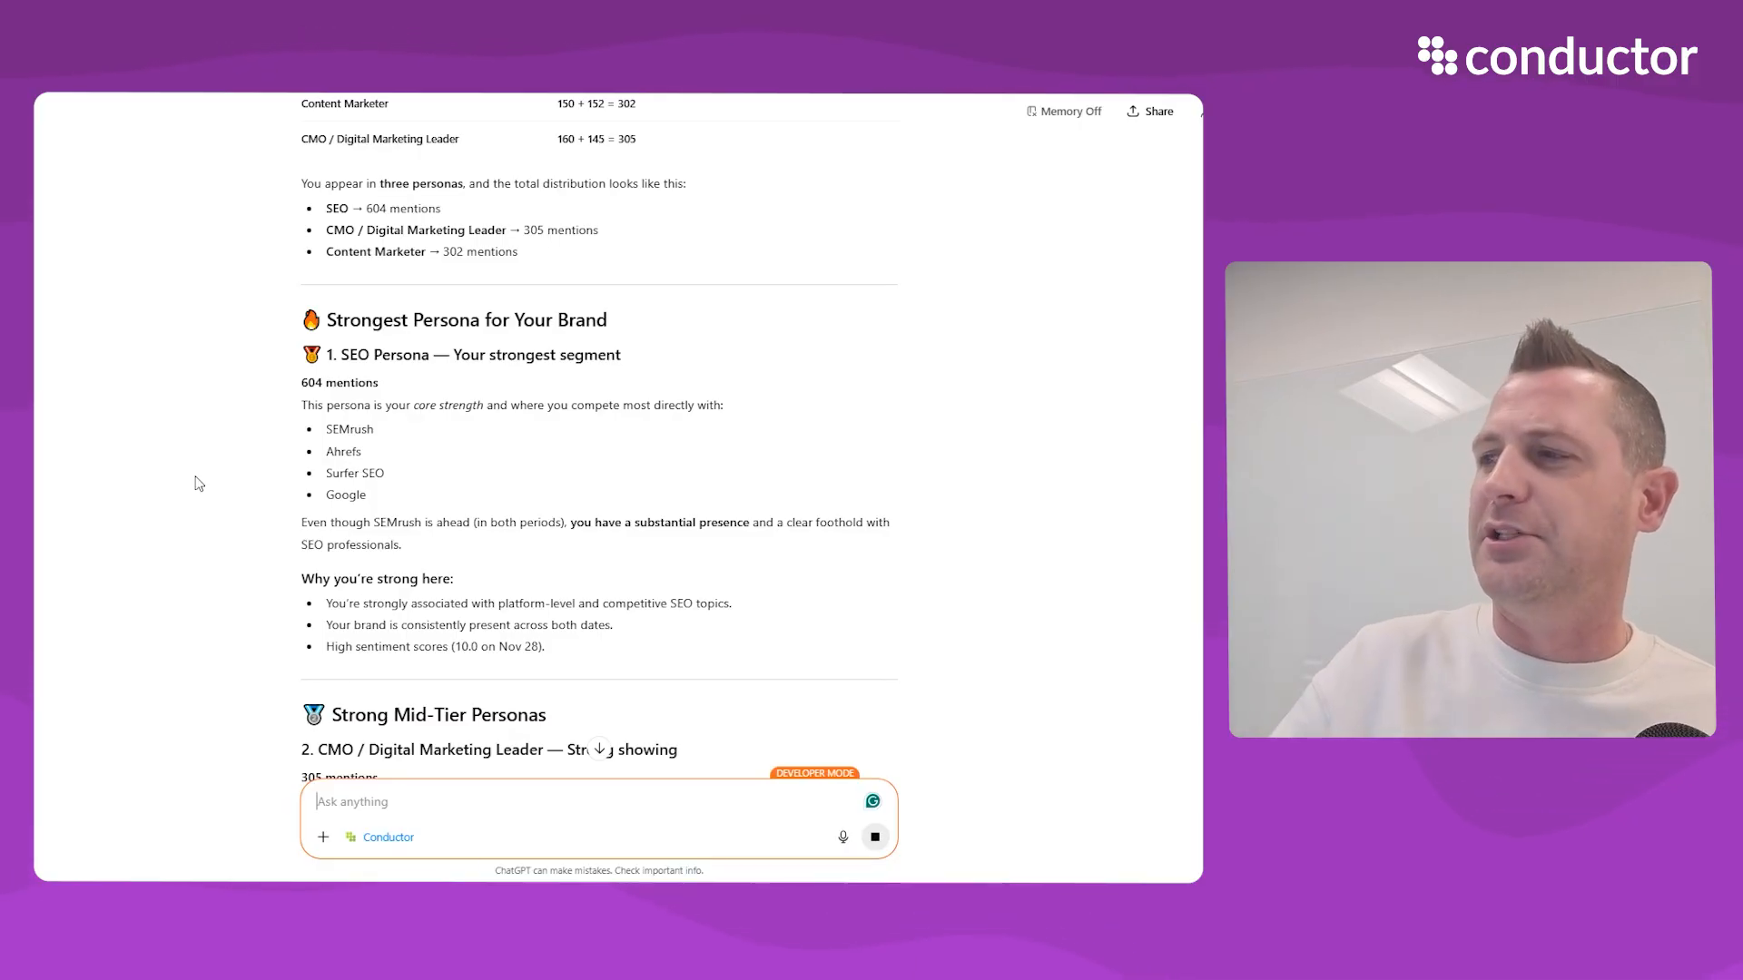
{"action": "scroll", "coordinate": [178, 444], "scroll_direction": "down", "scroll_amount": 5}
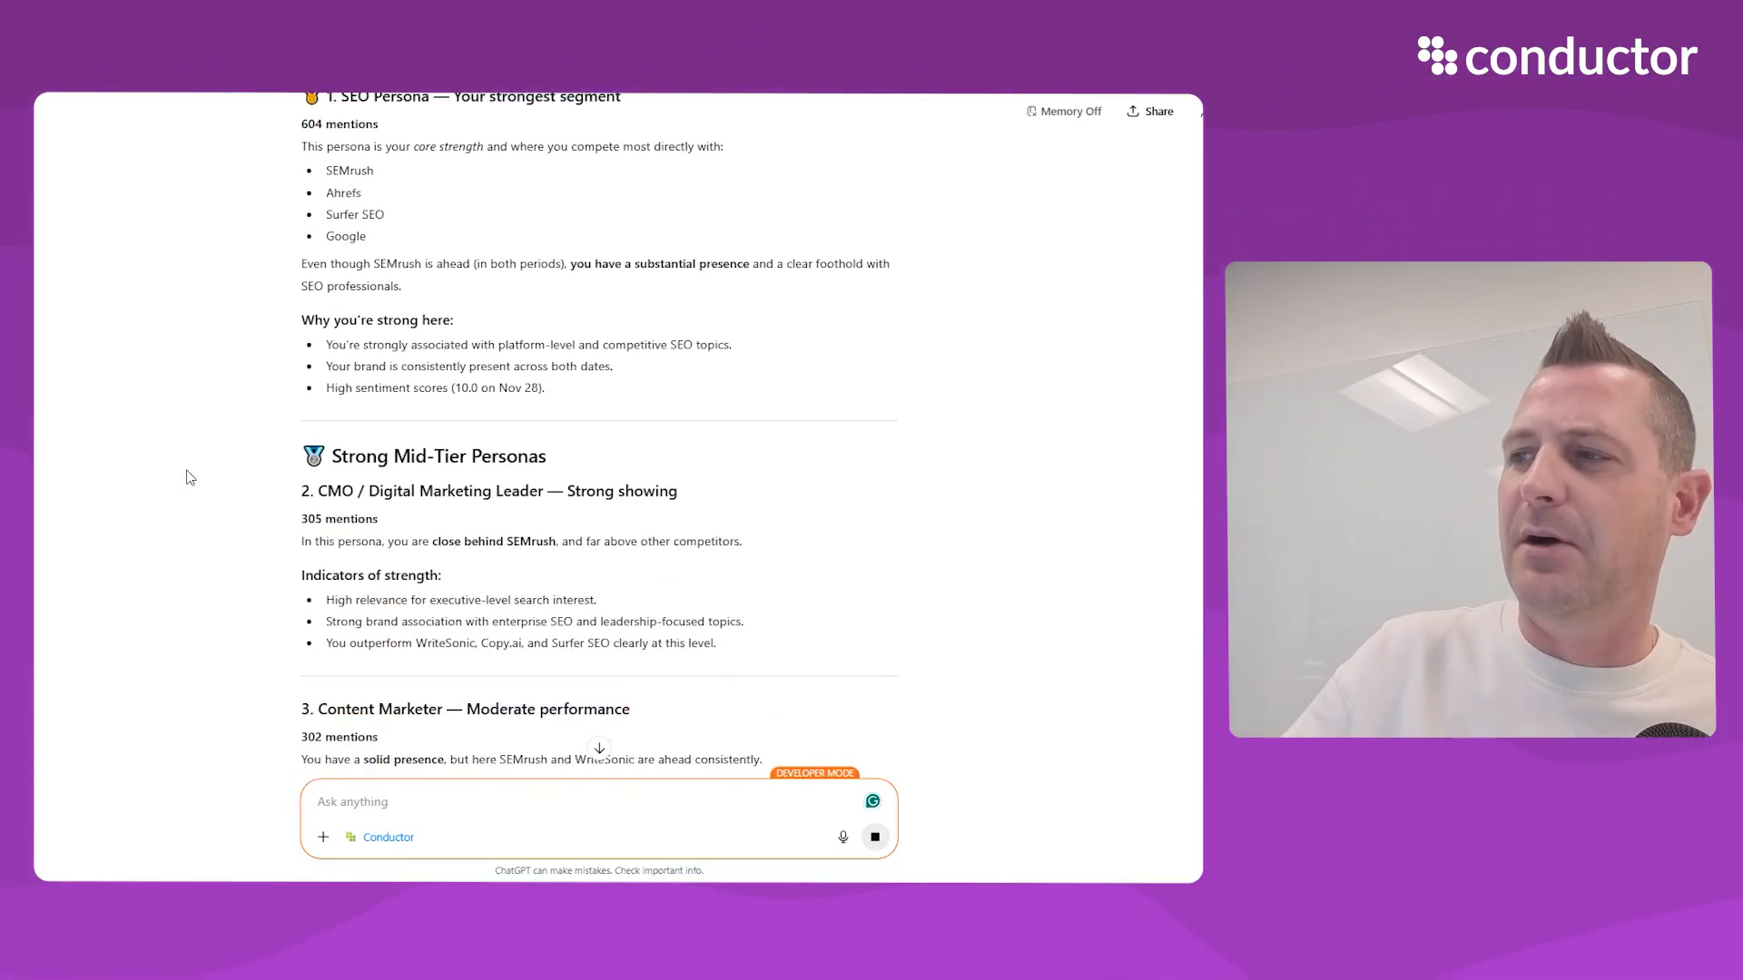
{"action": "scroll", "coordinate": [186, 470], "scroll_direction": "down", "scroll_amount": 2}
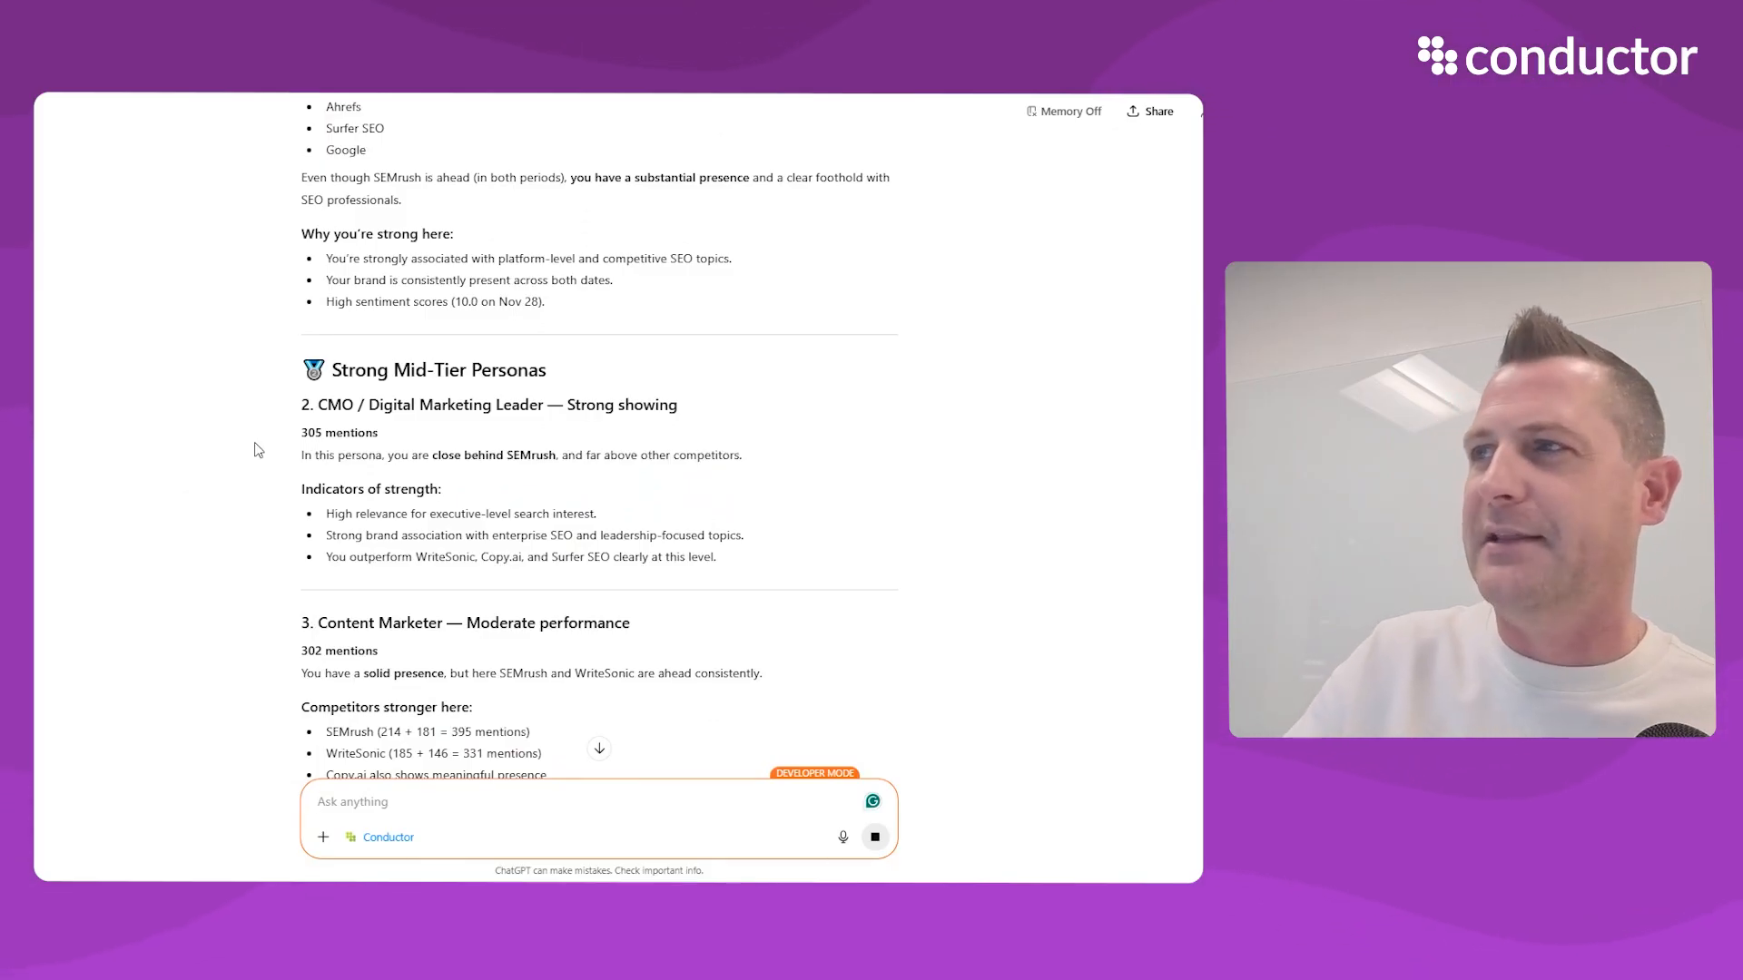
{"action": "scroll", "coordinate": [243, 481], "scroll_direction": "down", "scroll_amount": 2}
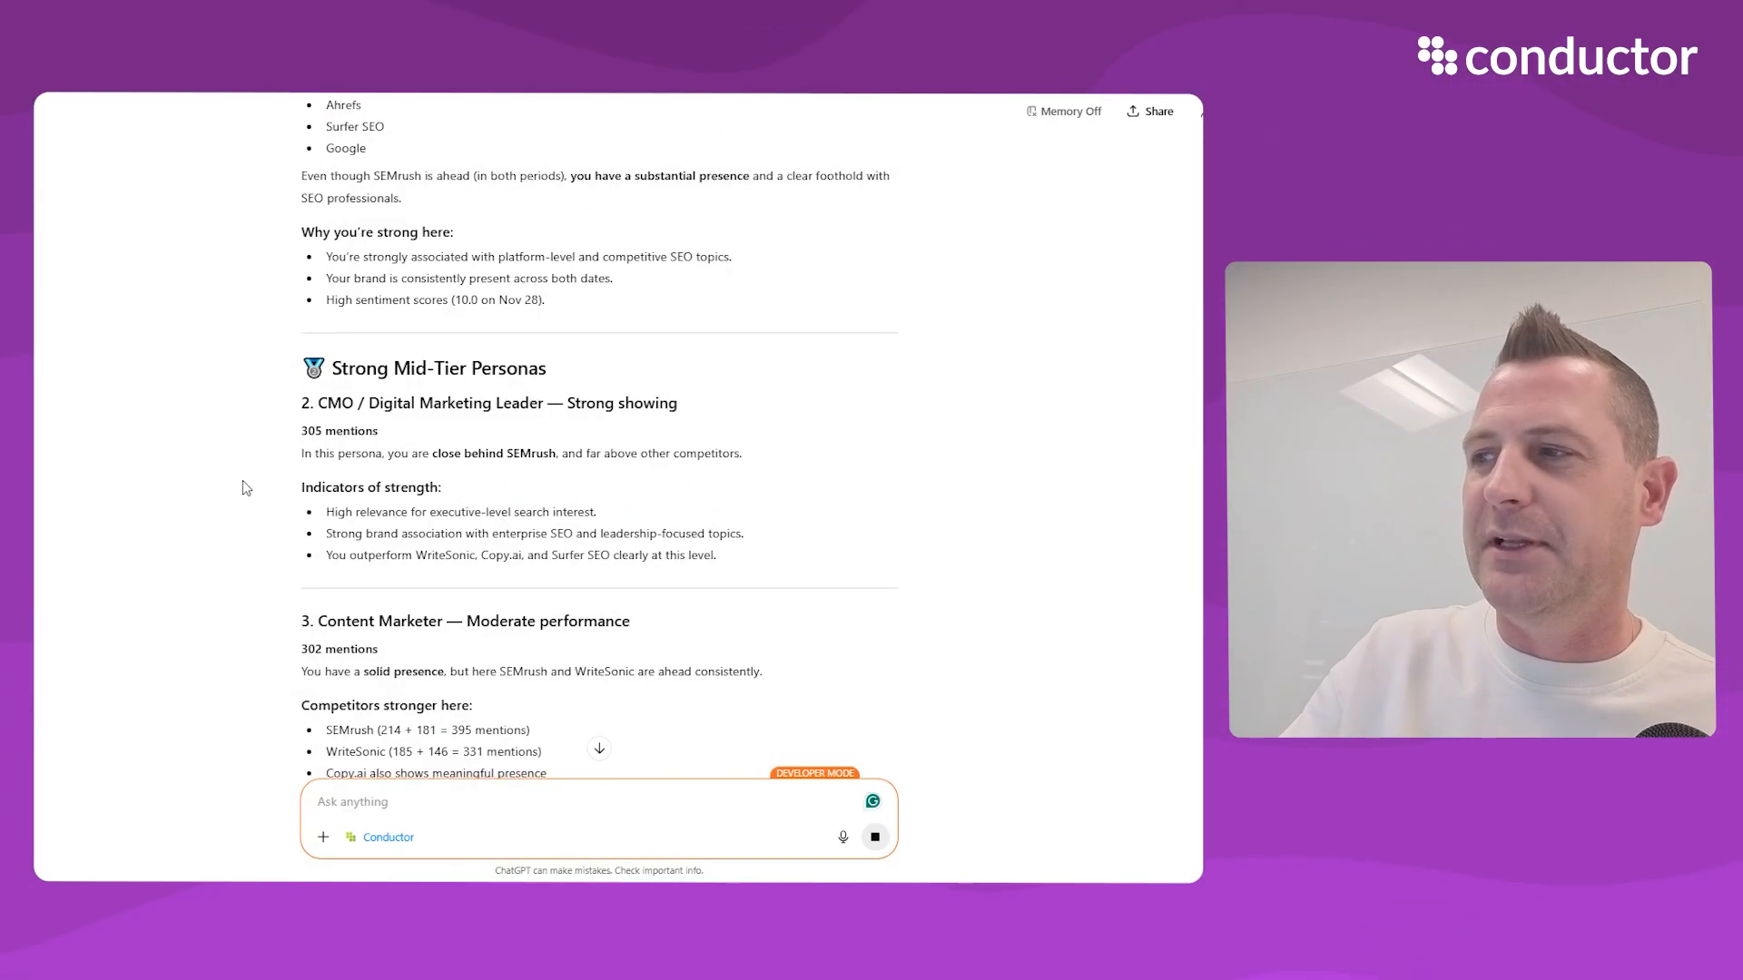
{"action": "scroll", "coordinate": [245, 497], "scroll_direction": "down", "scroll_amount": 2}
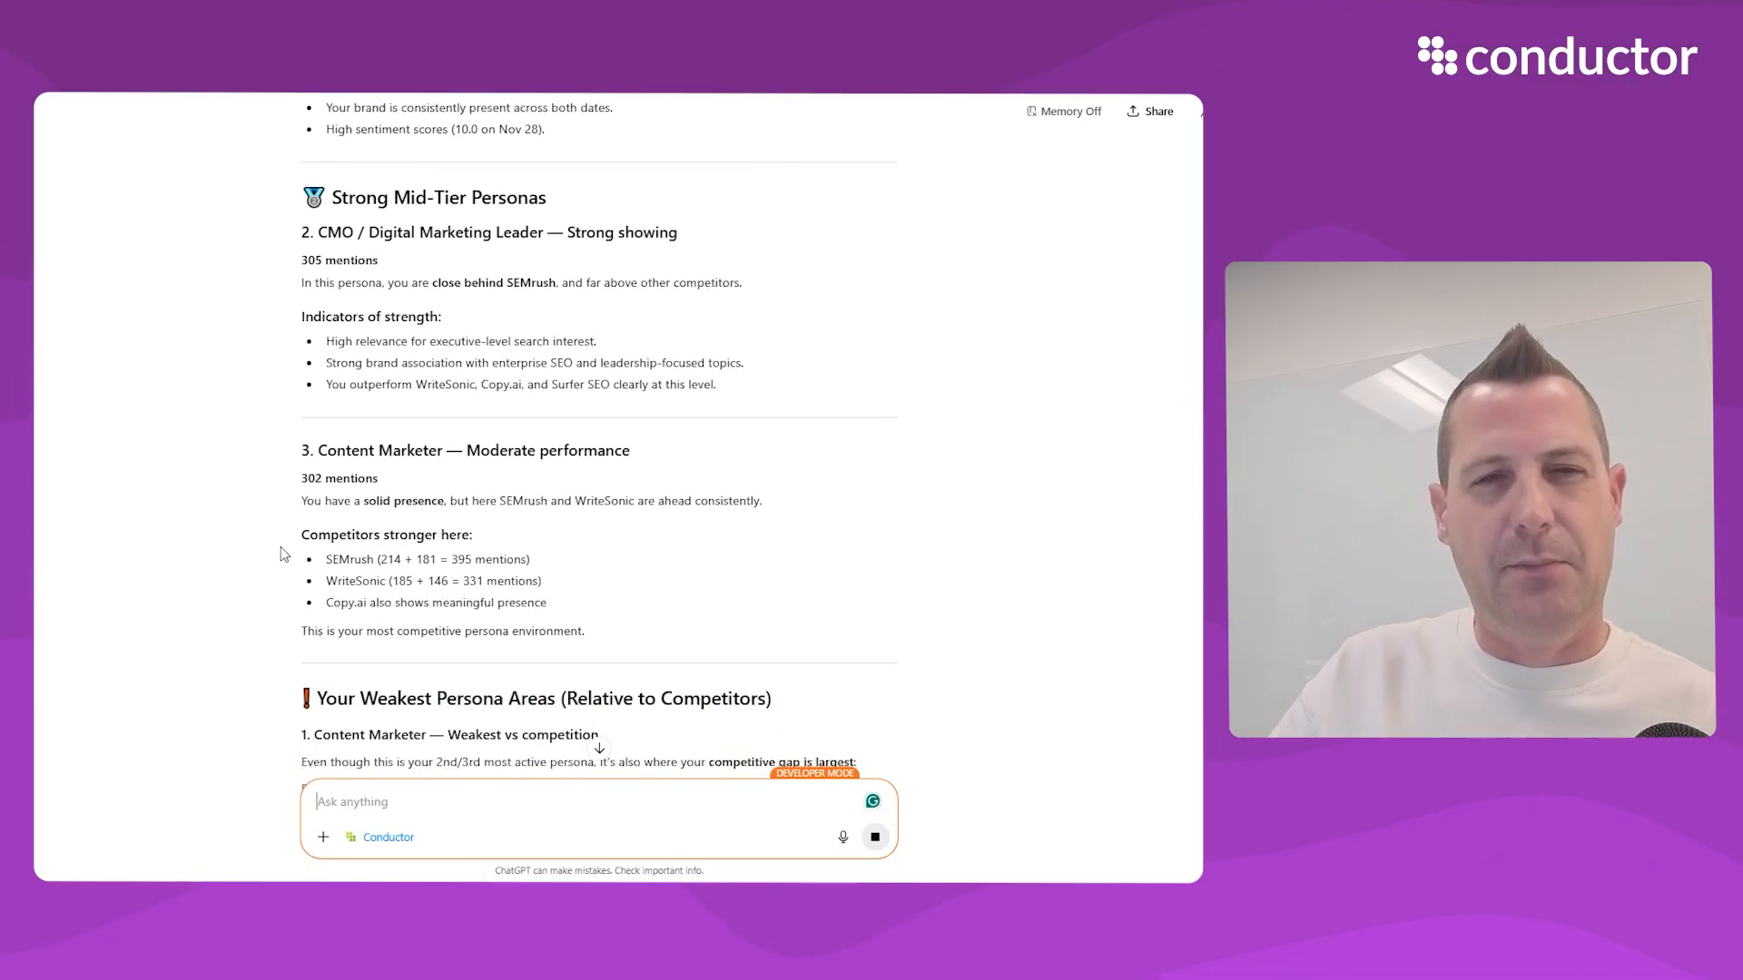
{"action": "scroll", "coordinate": [285, 554], "scroll_direction": "down", "scroll_amount": 10}
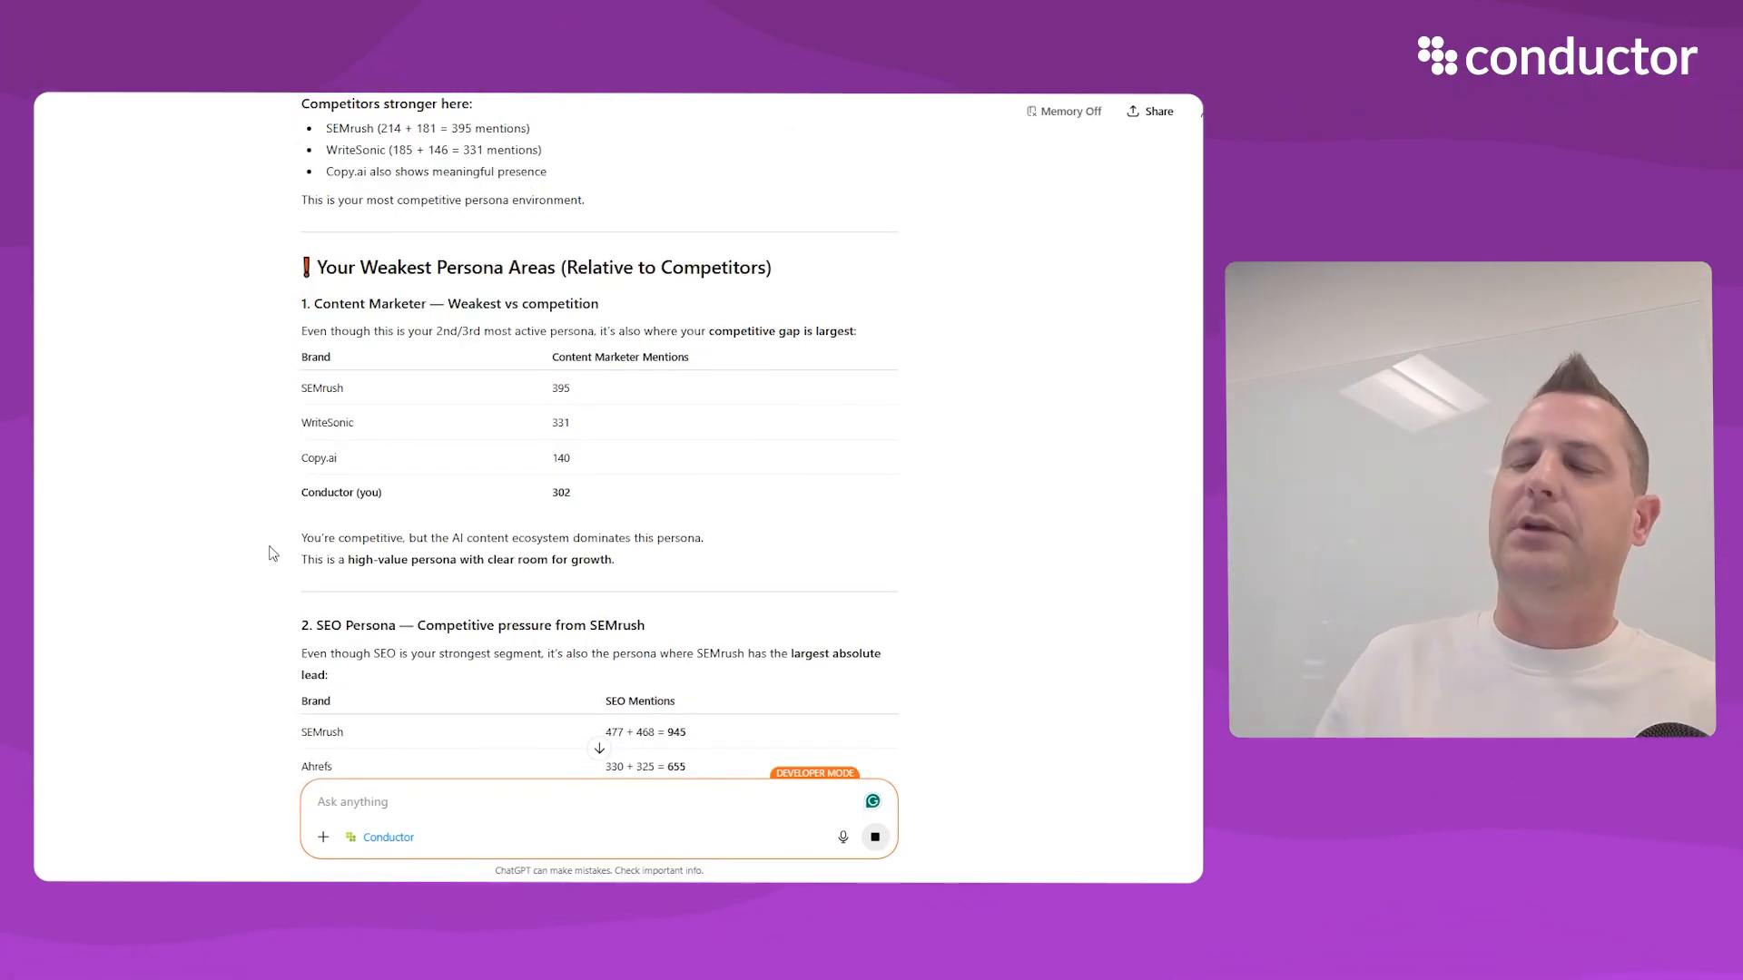
{"action": "scroll", "coordinate": [257, 563], "scroll_direction": "down", "scroll_amount": 4}
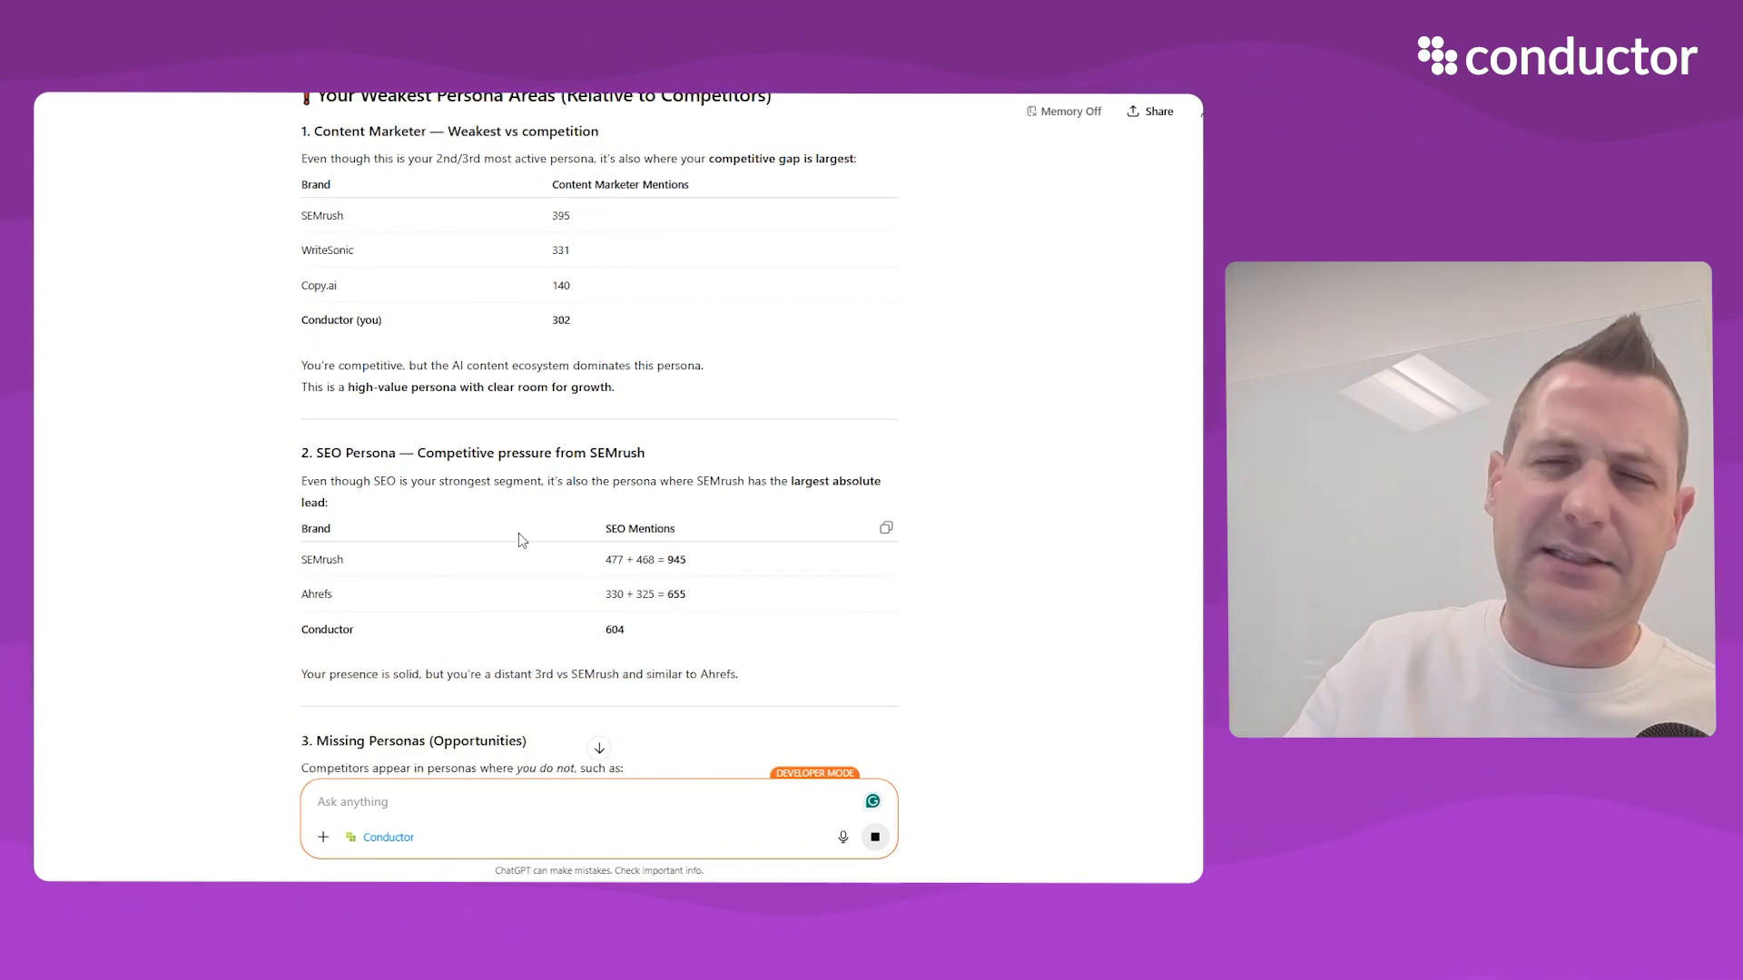
{"action": "scroll", "coordinate": [487, 533], "scroll_direction": "down", "scroll_amount": 2}
{"action": "scroll", "coordinate": [224, 548], "scroll_direction": "down", "scroll_amount": 8}
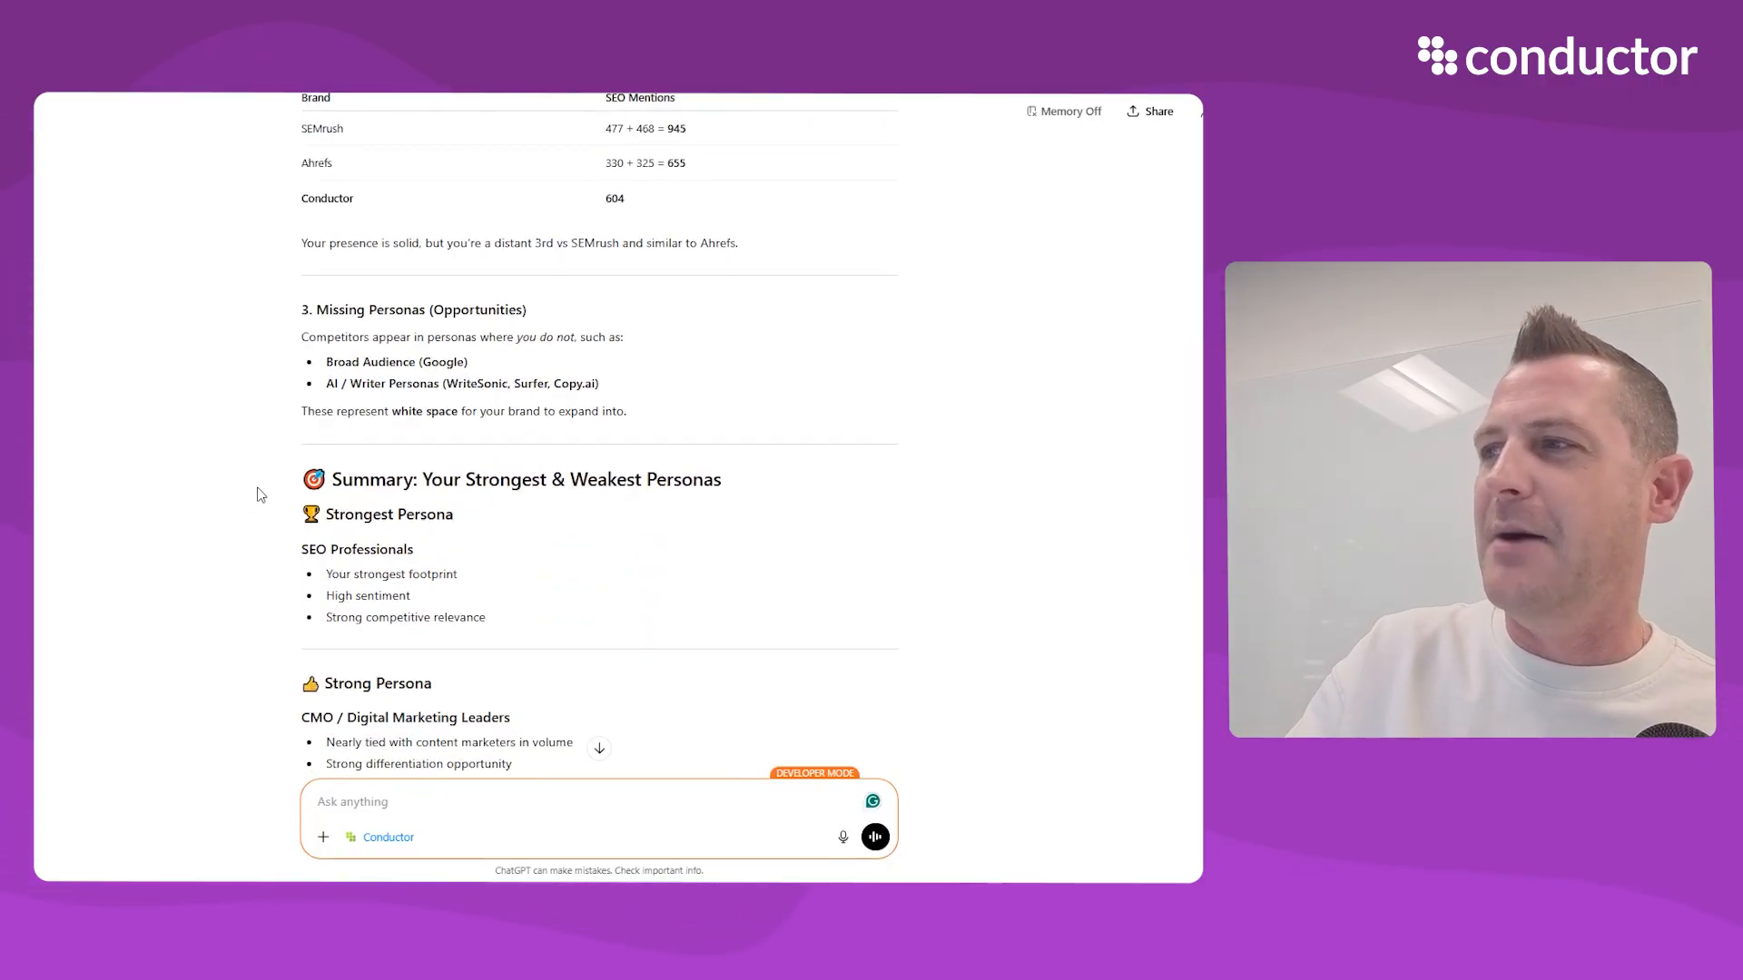
{"action": "scroll", "coordinate": [260, 495], "scroll_direction": "down", "scroll_amount": 10}
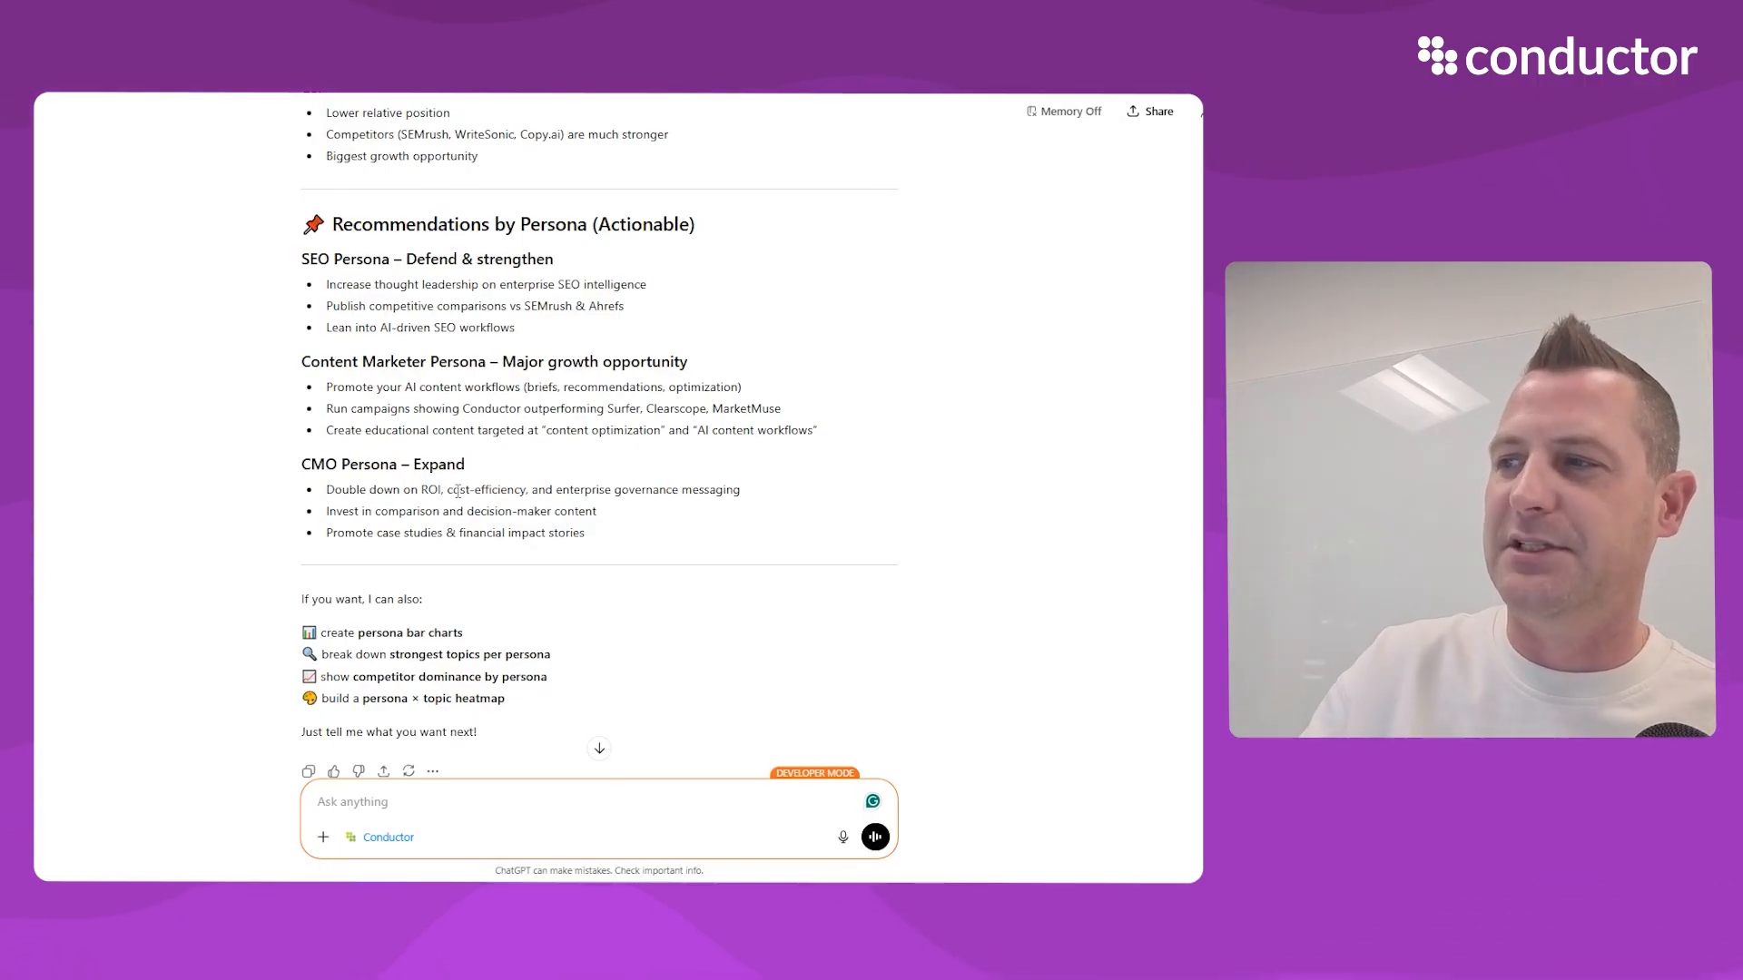
{"action": "scroll", "coordinate": [54, 599], "scroll_direction": "down", "scroll_amount": 1}
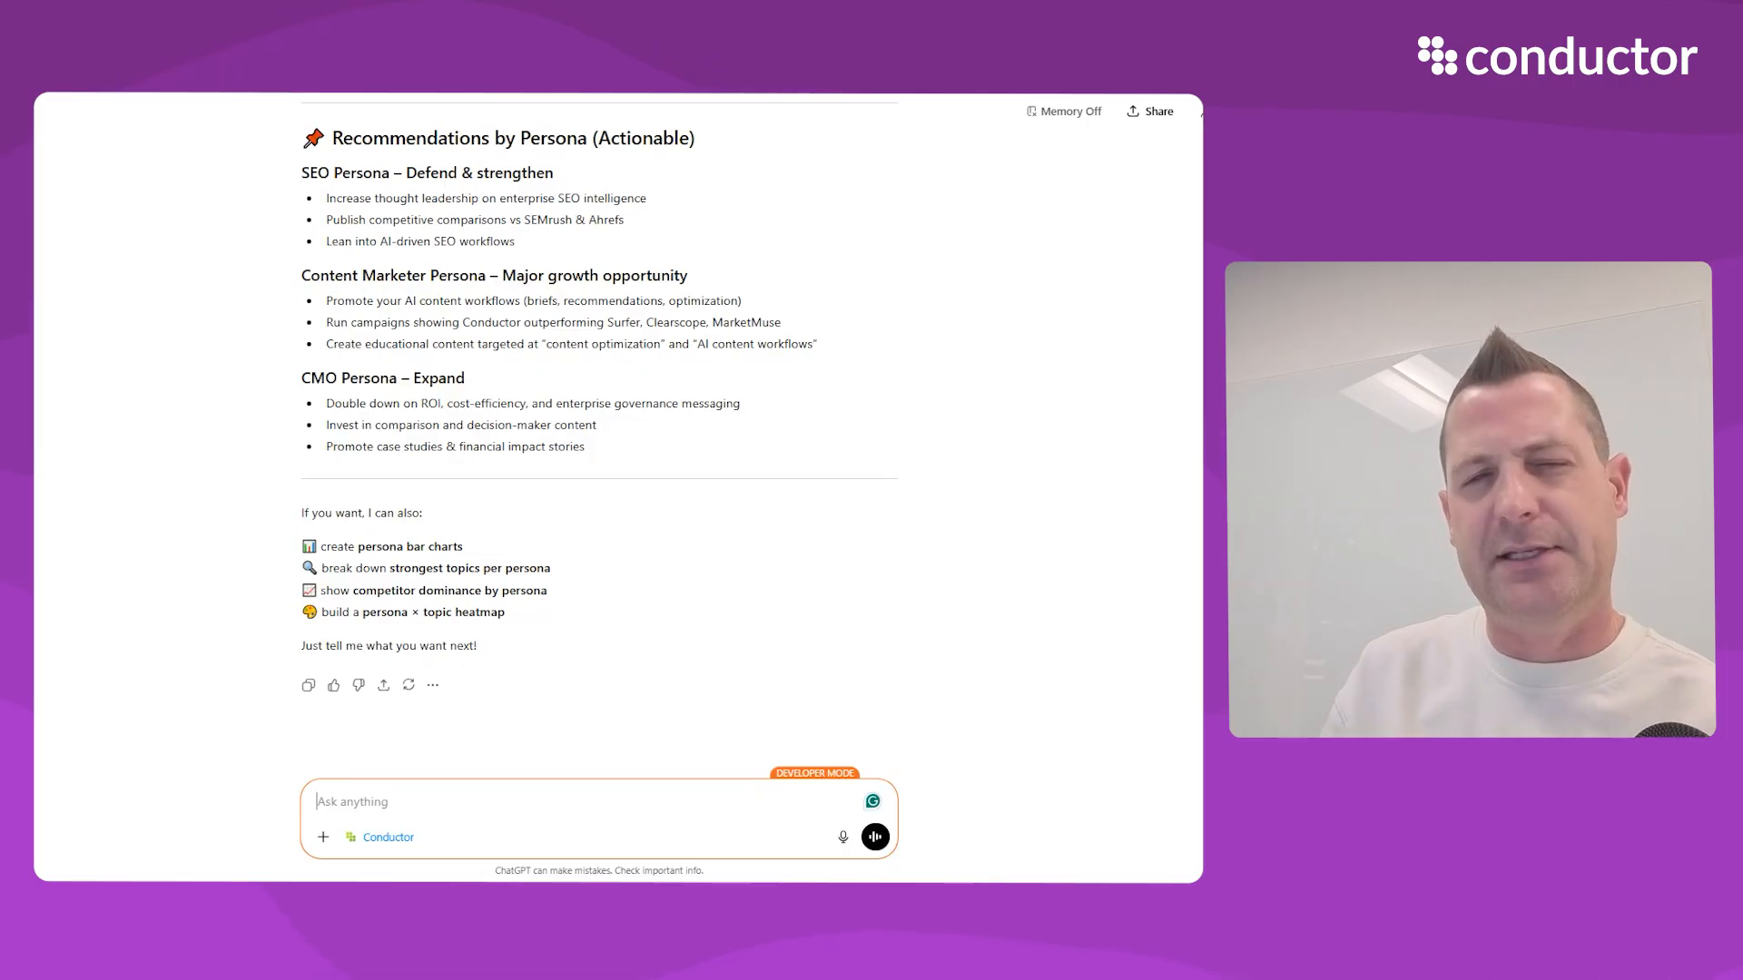
Send the prompt "can you give me a list of topics to cover for each persona?"
{"action": "type", "text": "can you give mea"}
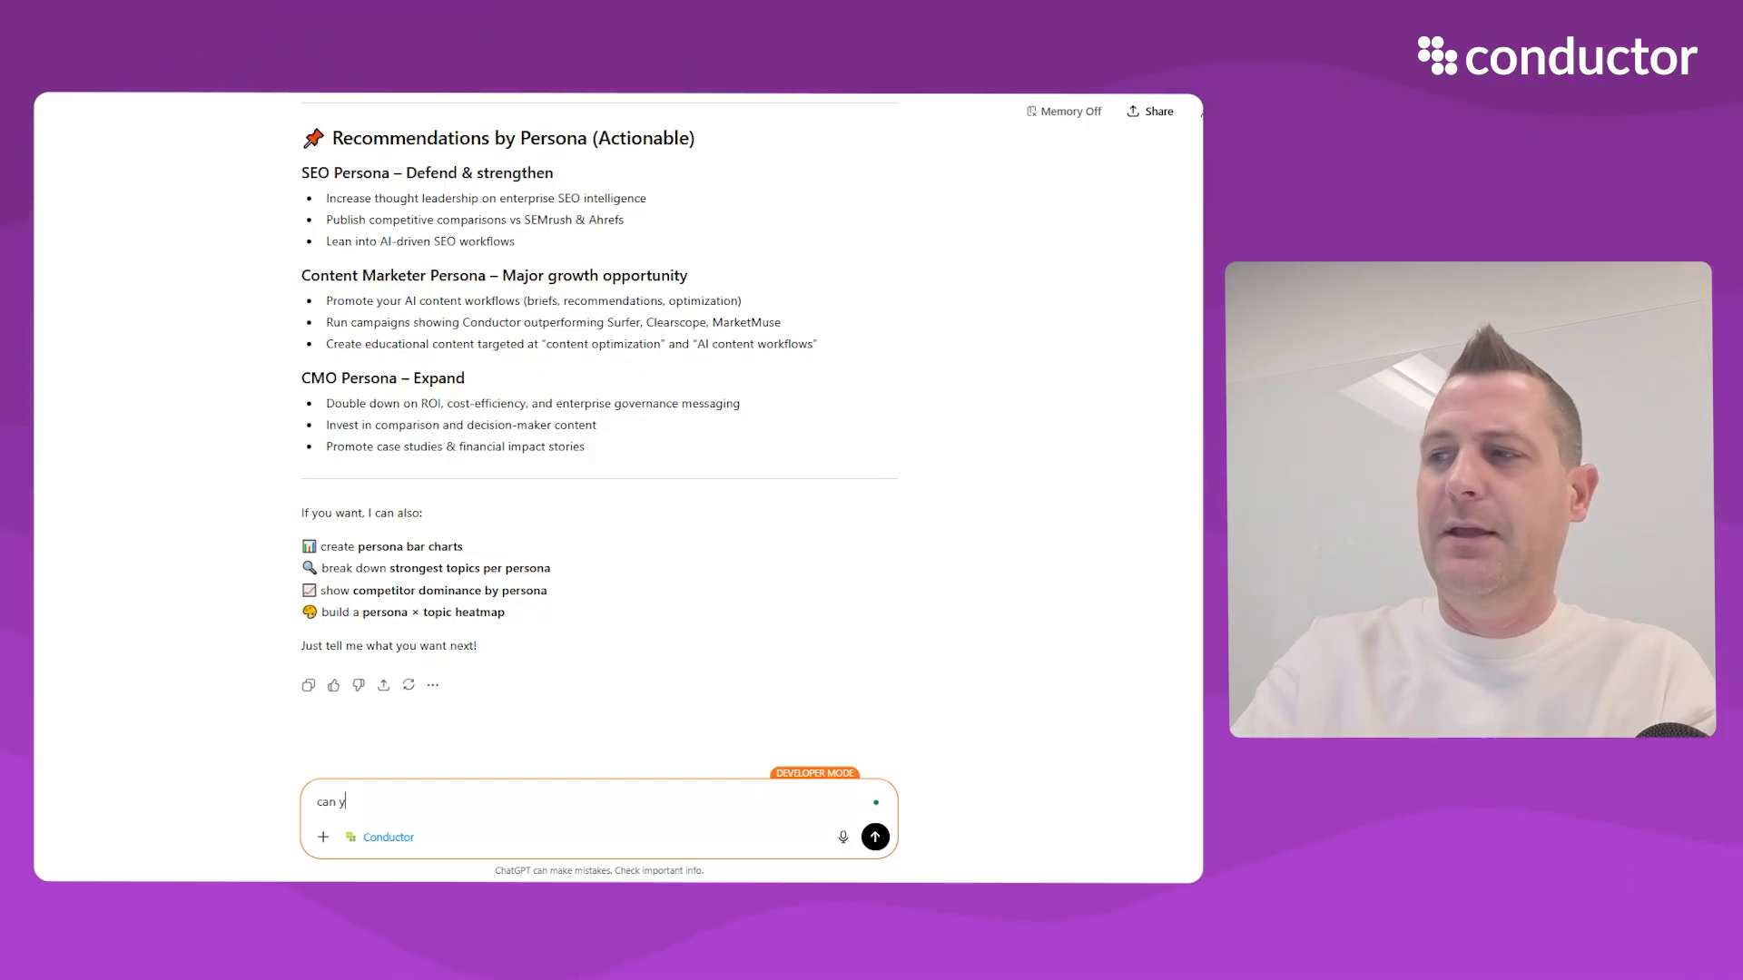
{"action": "key", "text": "BackSpace"}
{"action": "key", "text": "BackSpace"}
{"action": "type", "text": "a "}
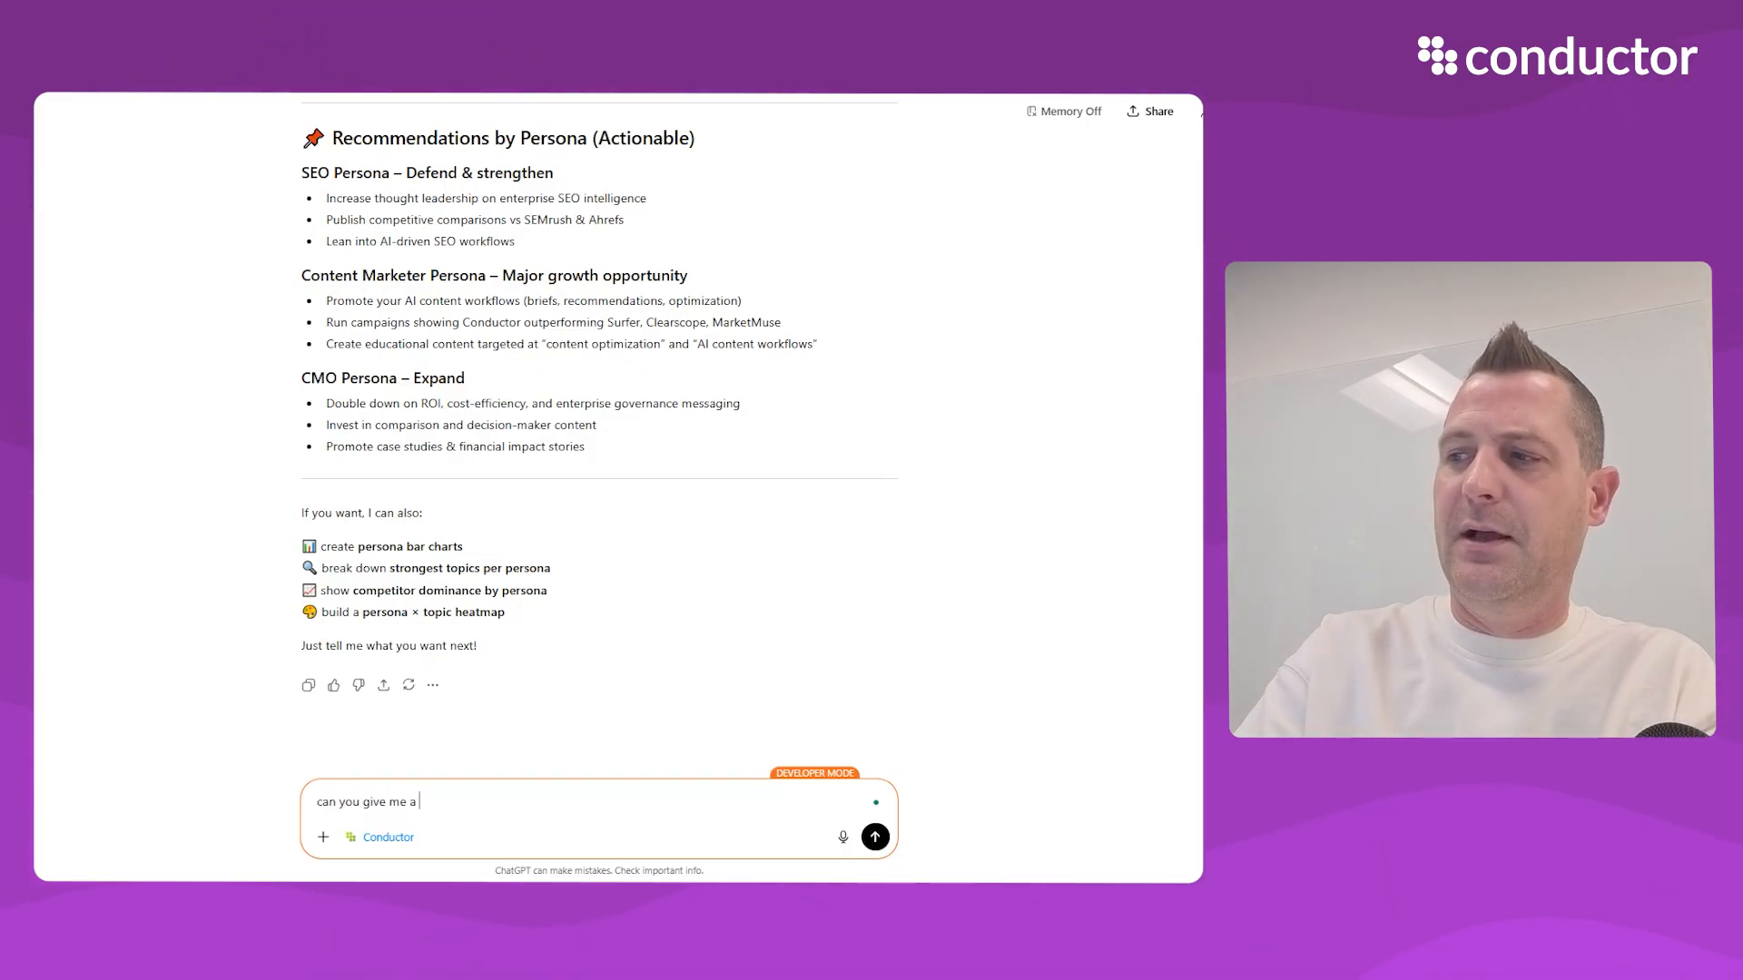
{"action": "type", "text": "list of t"}
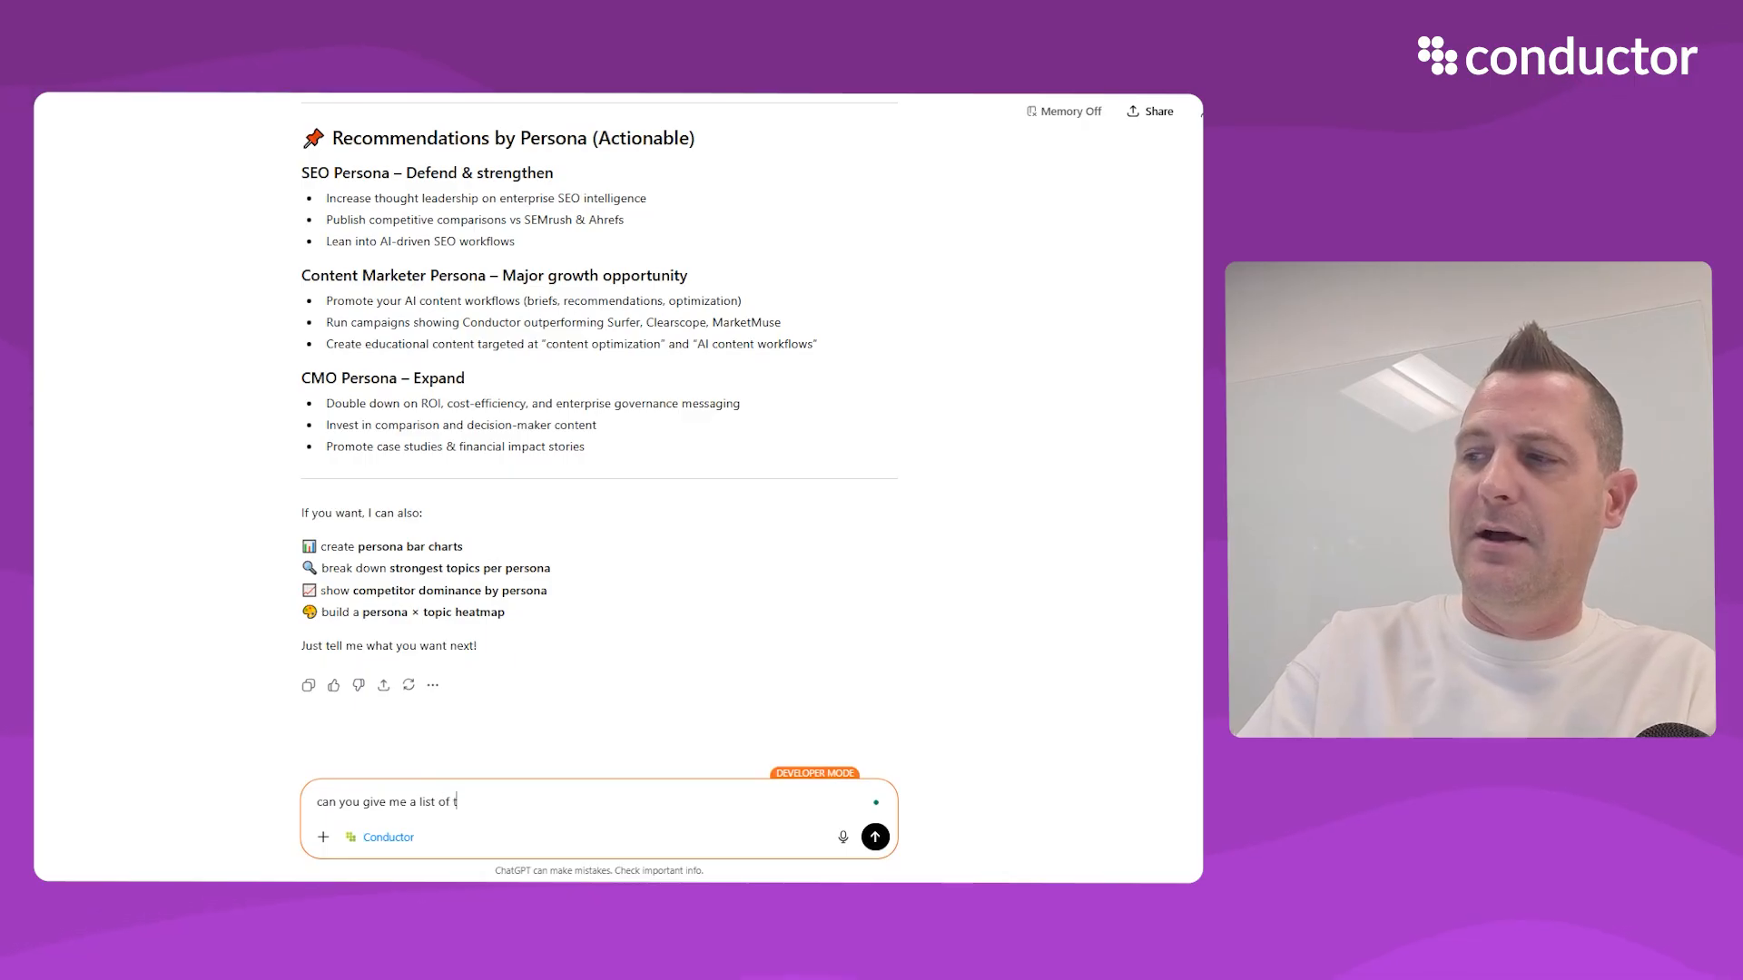
{"action": "type", "text": "opics to cover for each"}
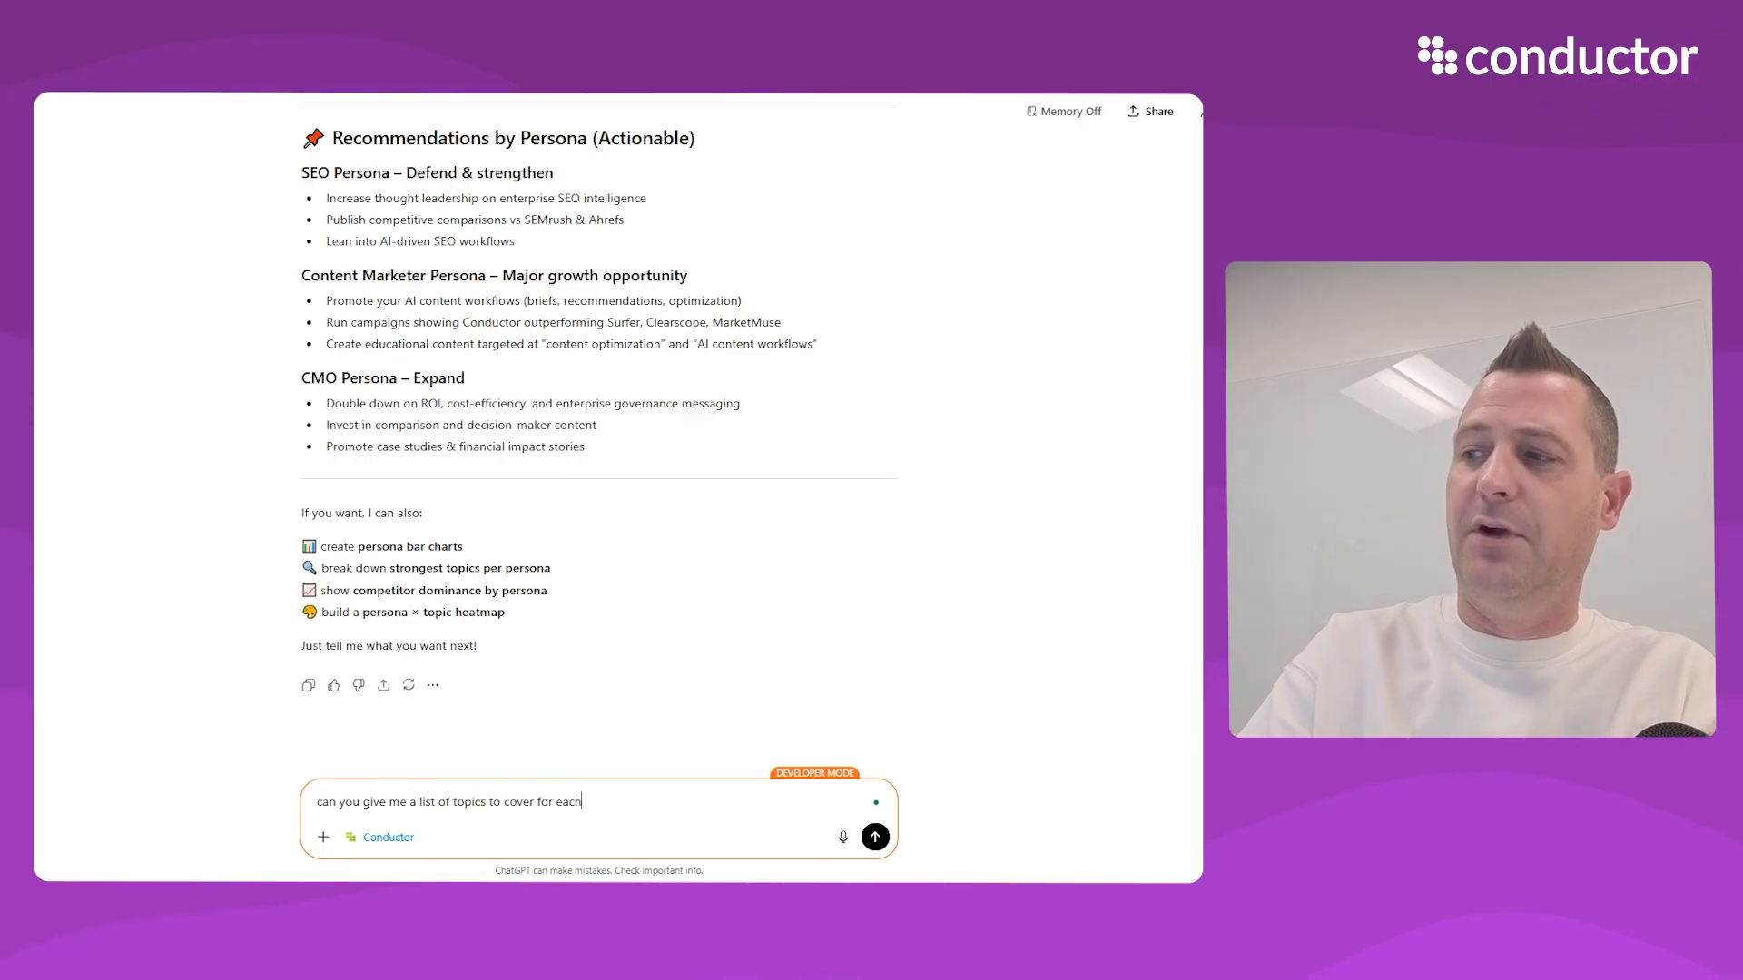
{"action": "type", "text": " persona?"}
{"action": "key", "text": "Return"}
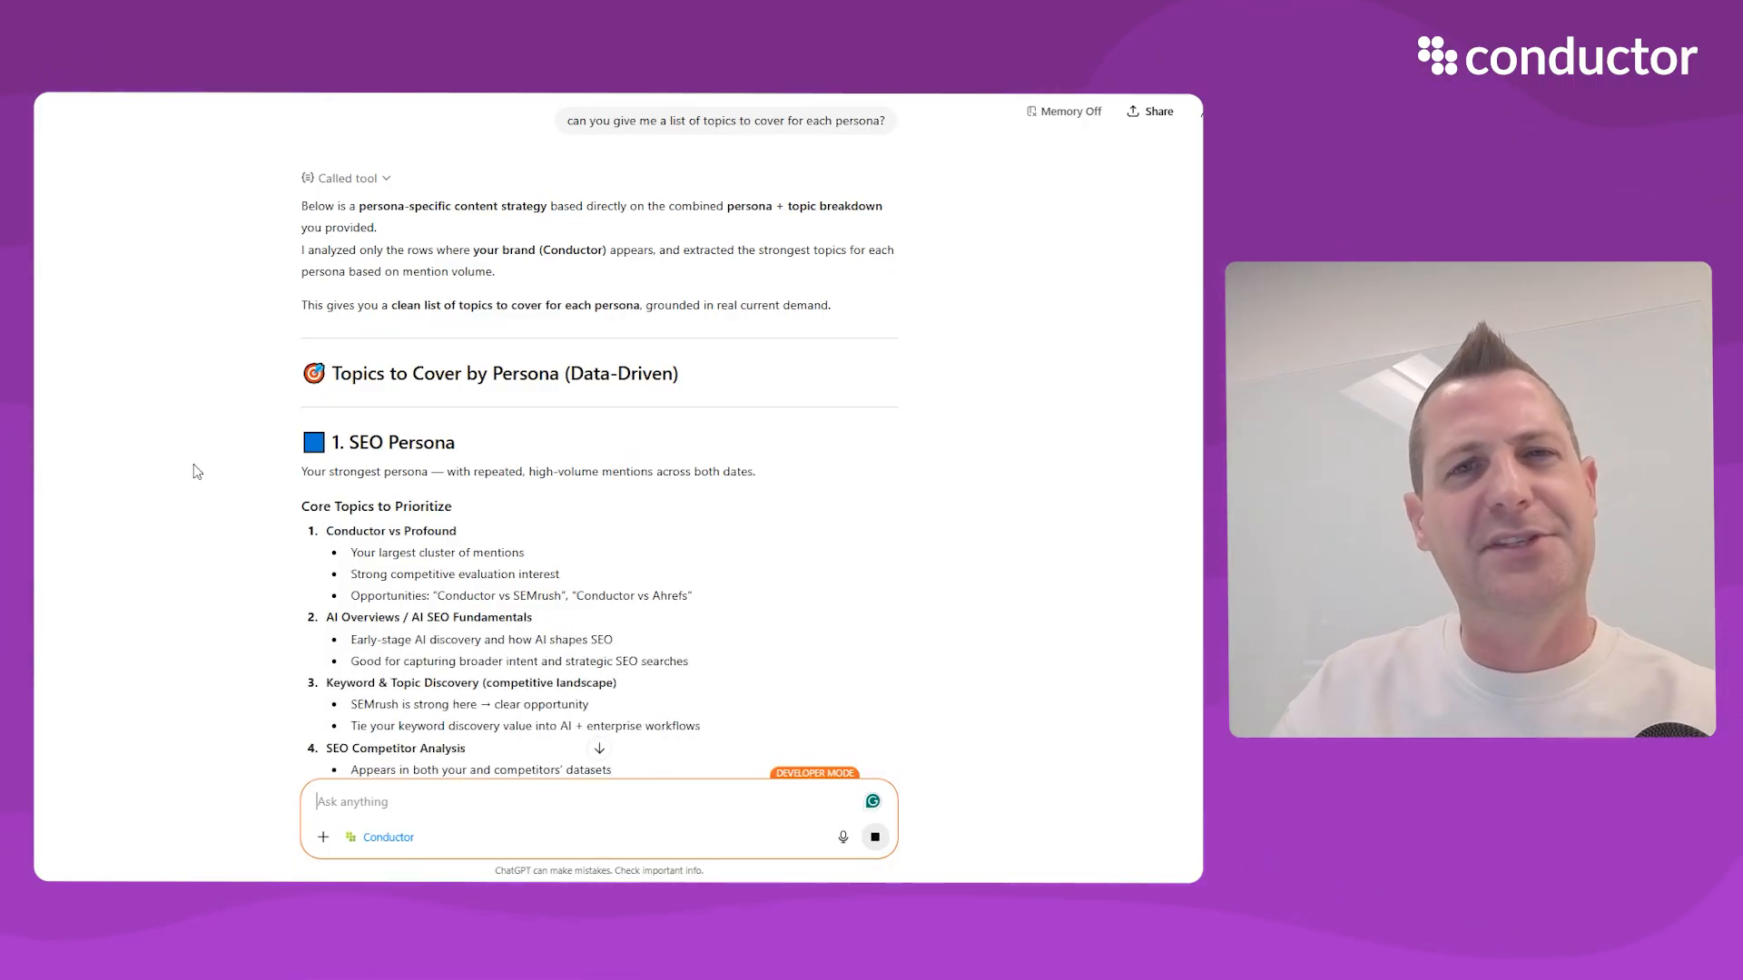
Read through the core topics to prioritize for the SEO, Content Marketer, CMO and Broad Audience personas, and the summary table
{"action": "scroll", "coordinate": [264, 477], "scroll_direction": "down", "scroll_amount": 2}
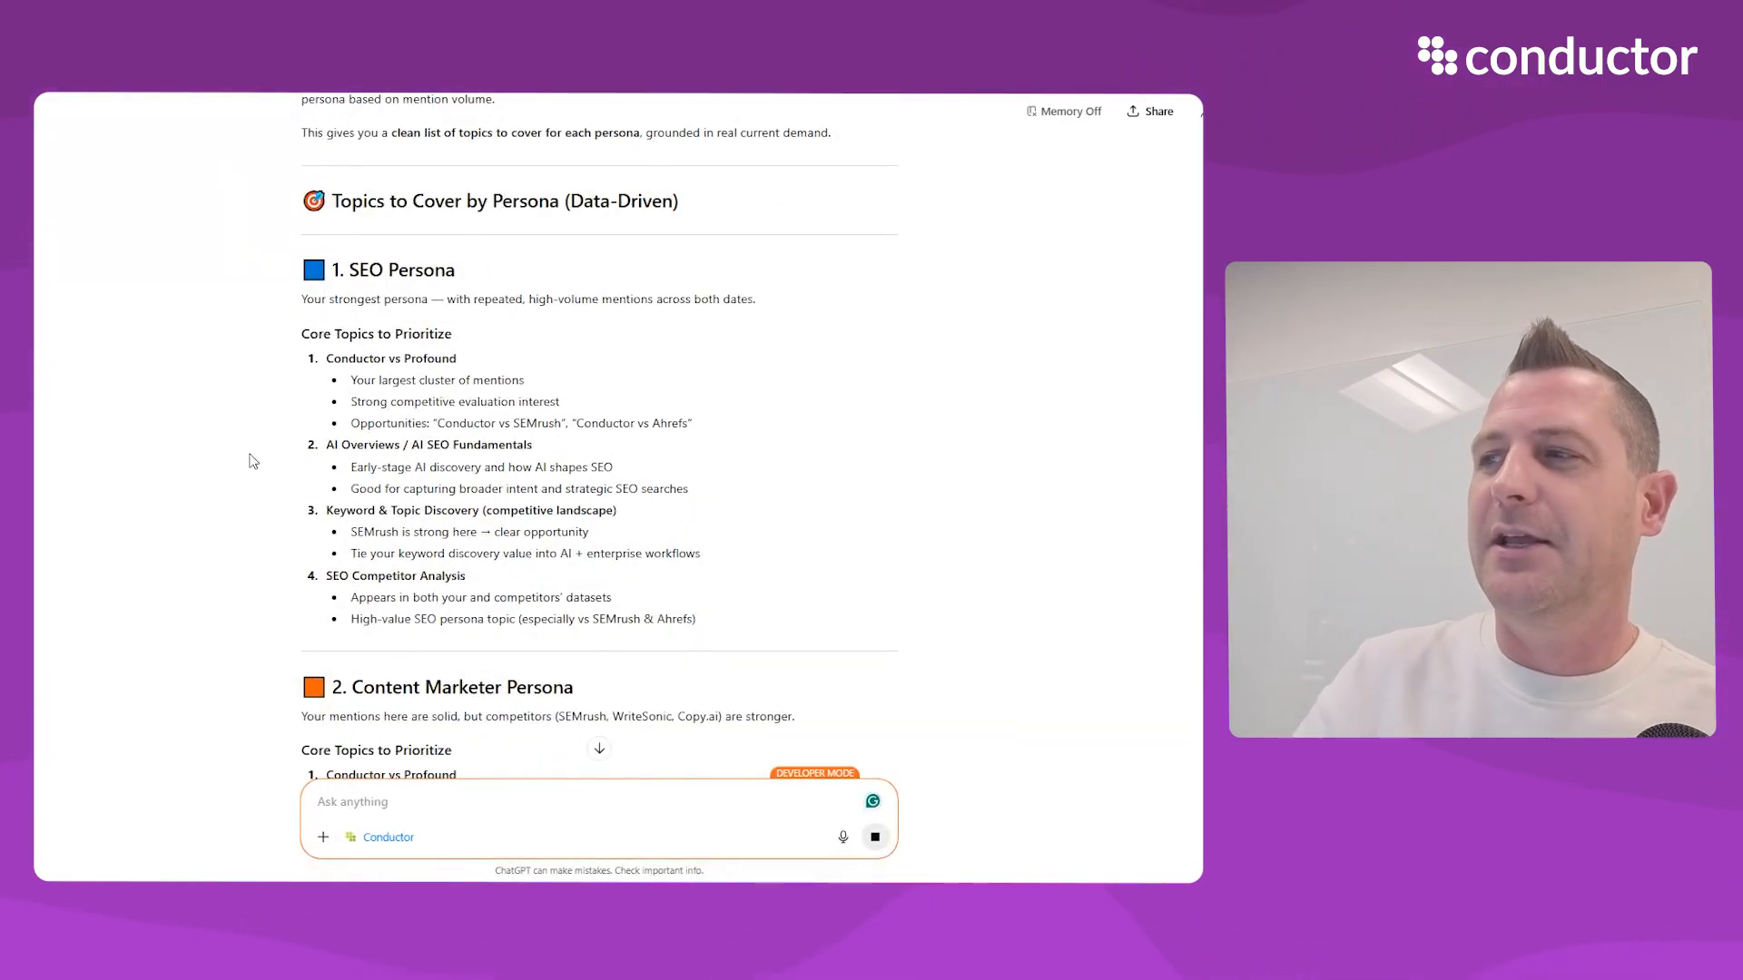
{"action": "scroll", "coordinate": [231, 454], "scroll_direction": "down", "scroll_amount": 1}
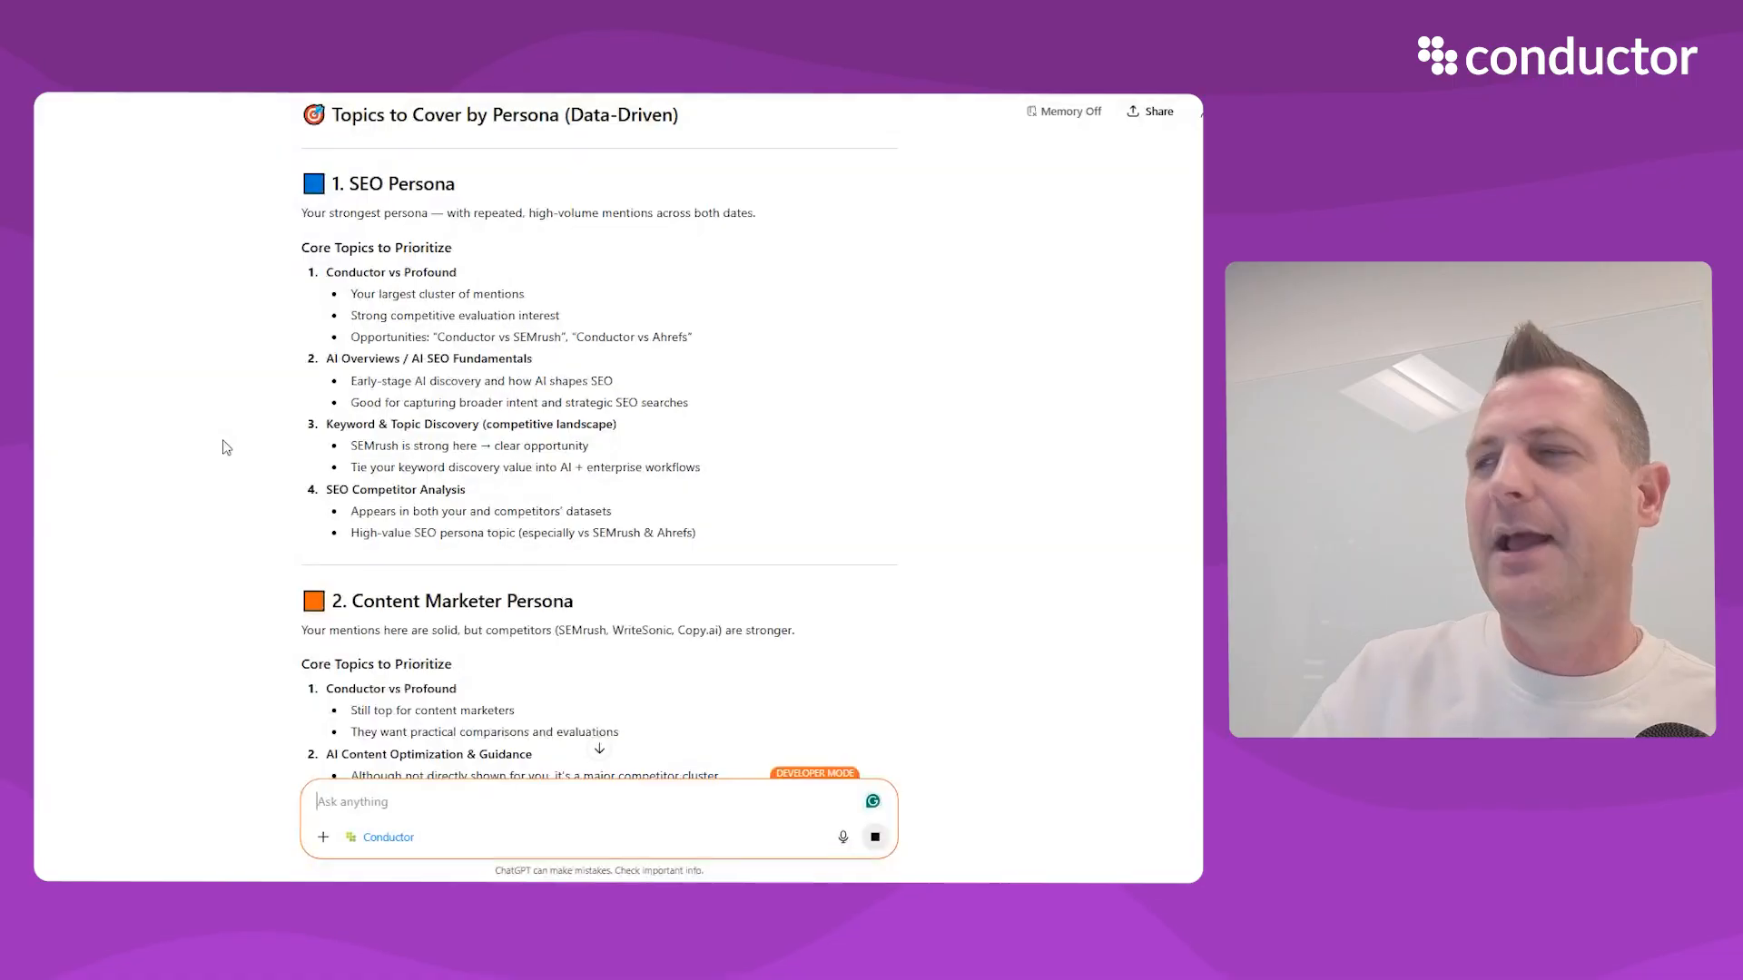
{"action": "scroll", "coordinate": [261, 467], "scroll_direction": "down", "scroll_amount": 1}
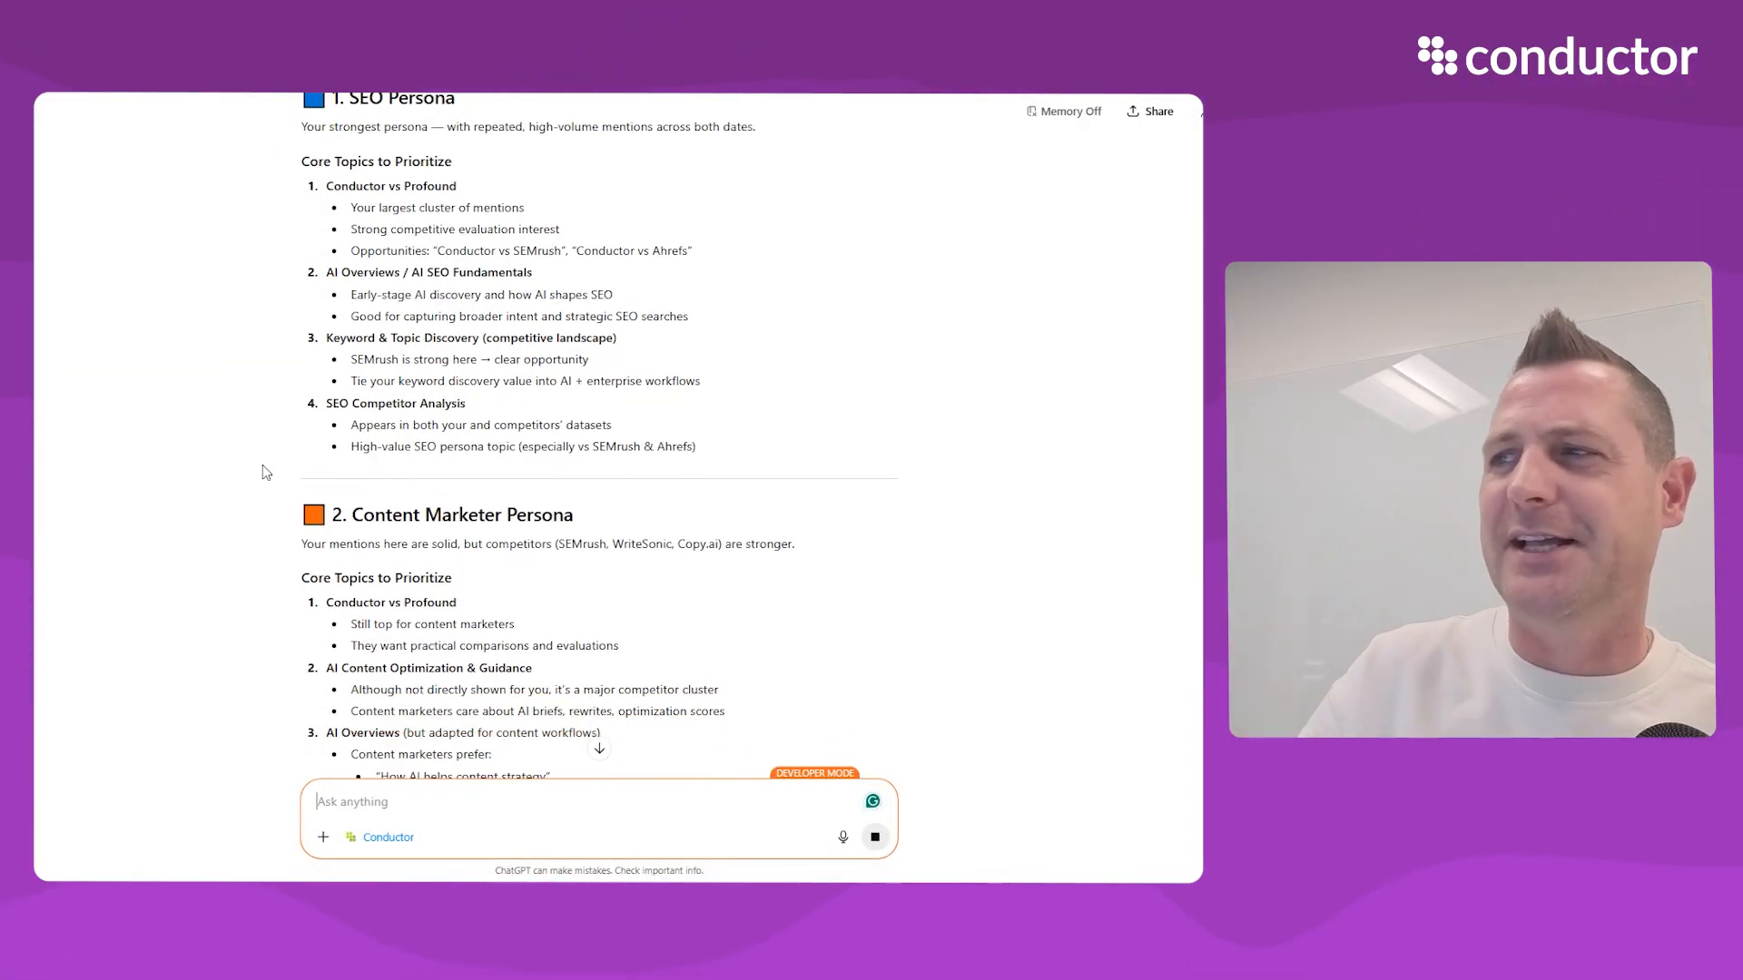
{"action": "scroll", "coordinate": [263, 467], "scroll_direction": "down", "scroll_amount": 1}
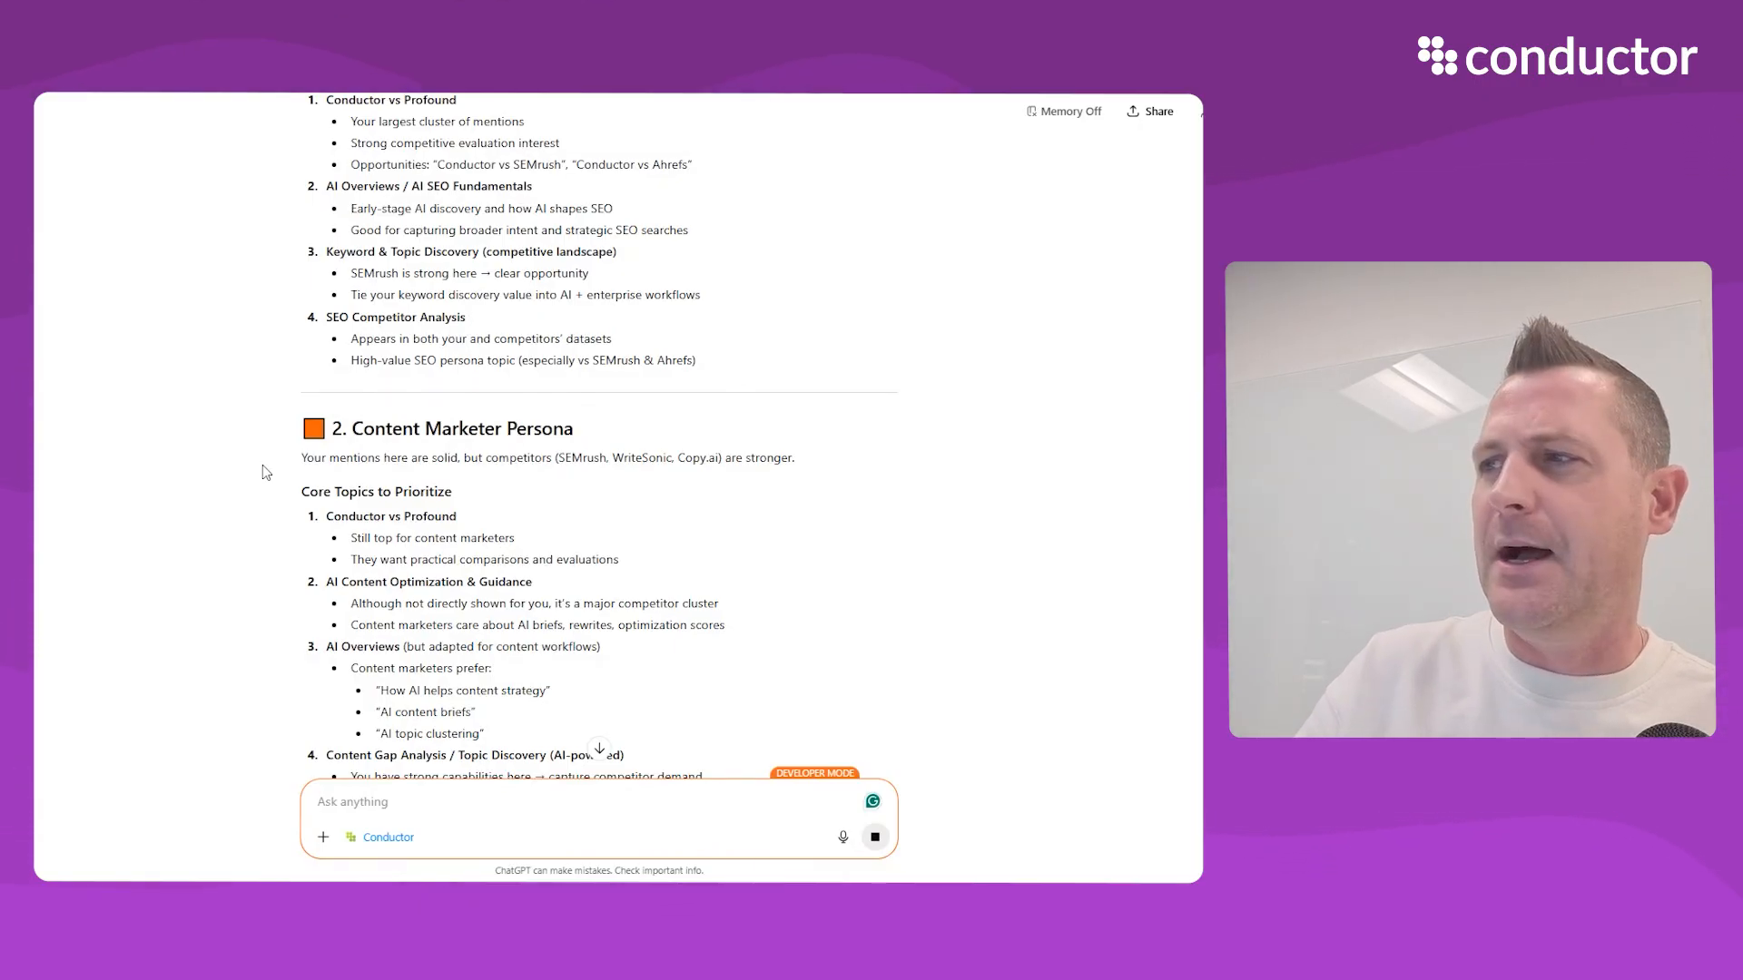
{"action": "scroll", "coordinate": [261, 465], "scroll_direction": "down", "scroll_amount": 2}
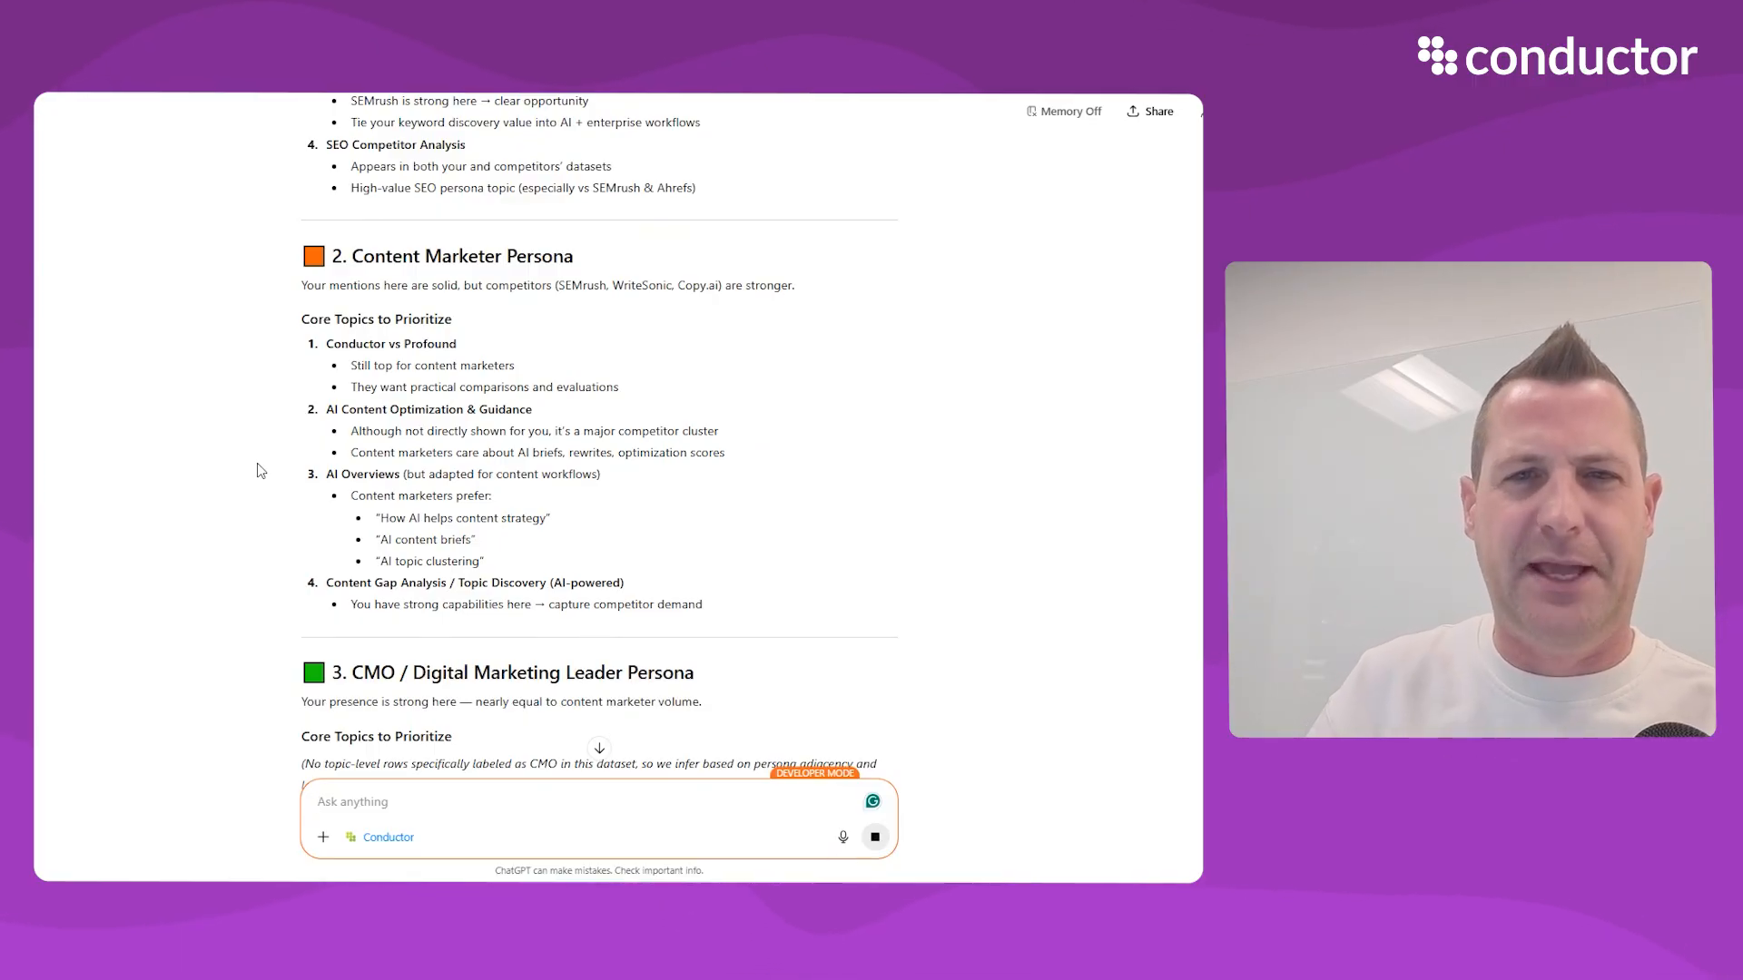
{"action": "scroll", "coordinate": [260, 471], "scroll_direction": "down", "scroll_amount": 1}
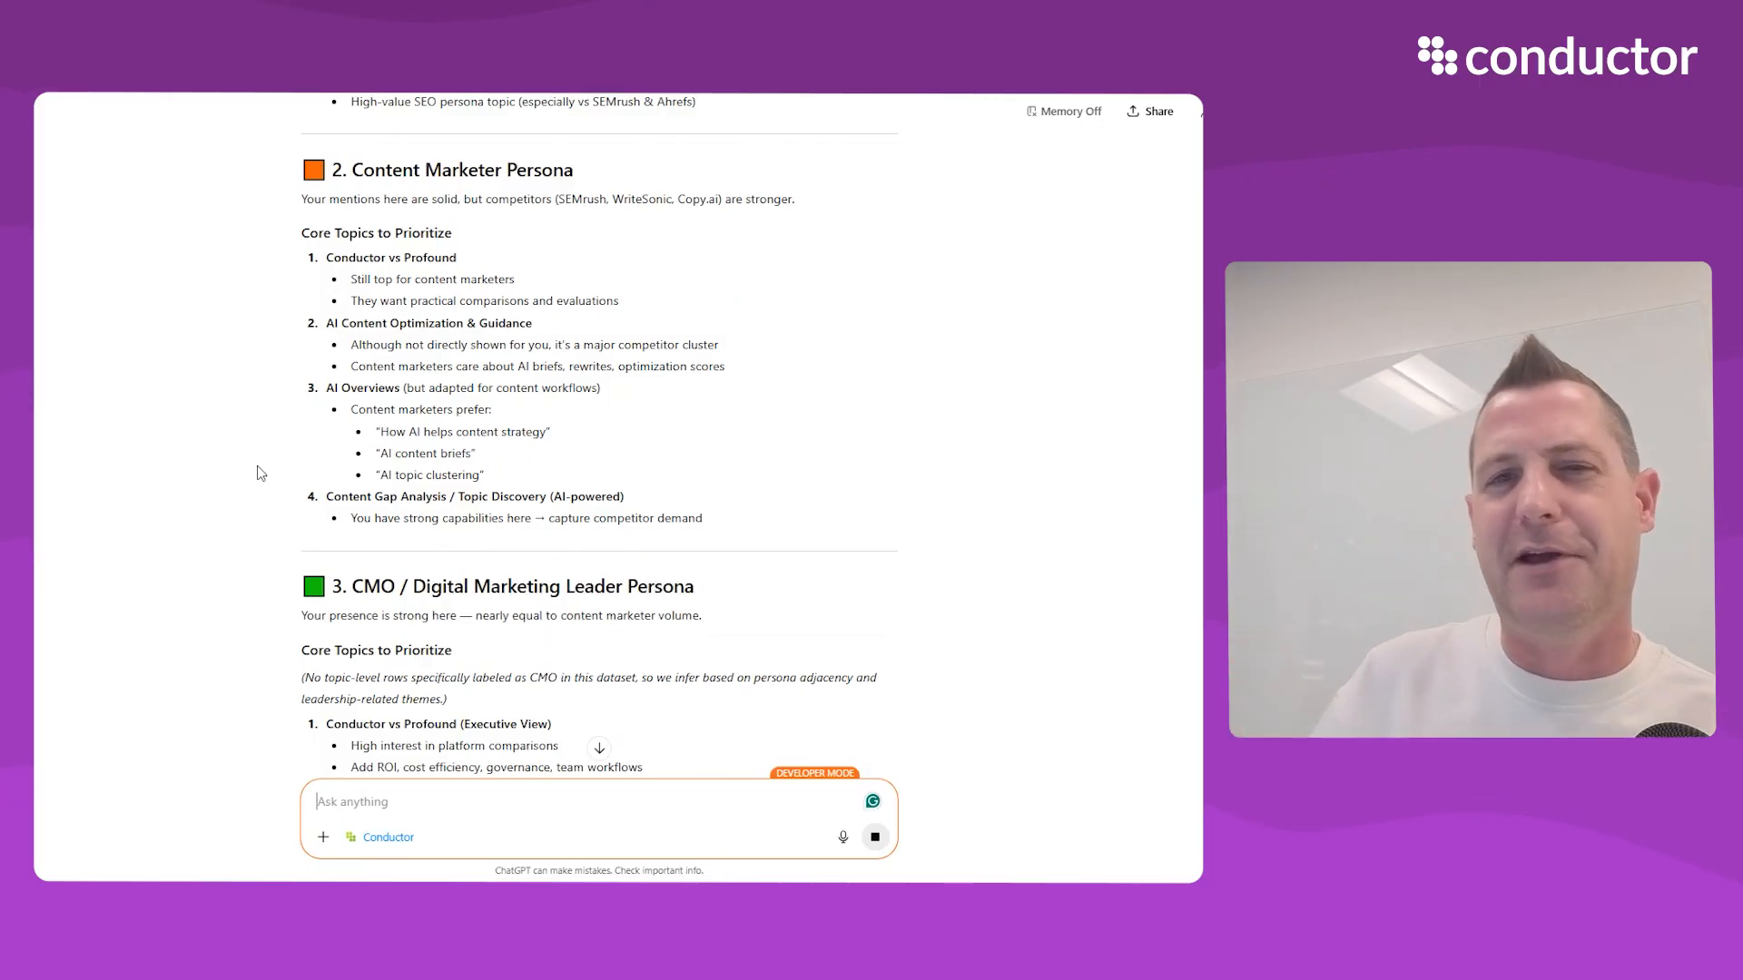
{"action": "scroll", "coordinate": [250, 471], "scroll_direction": "down", "scroll_amount": 4}
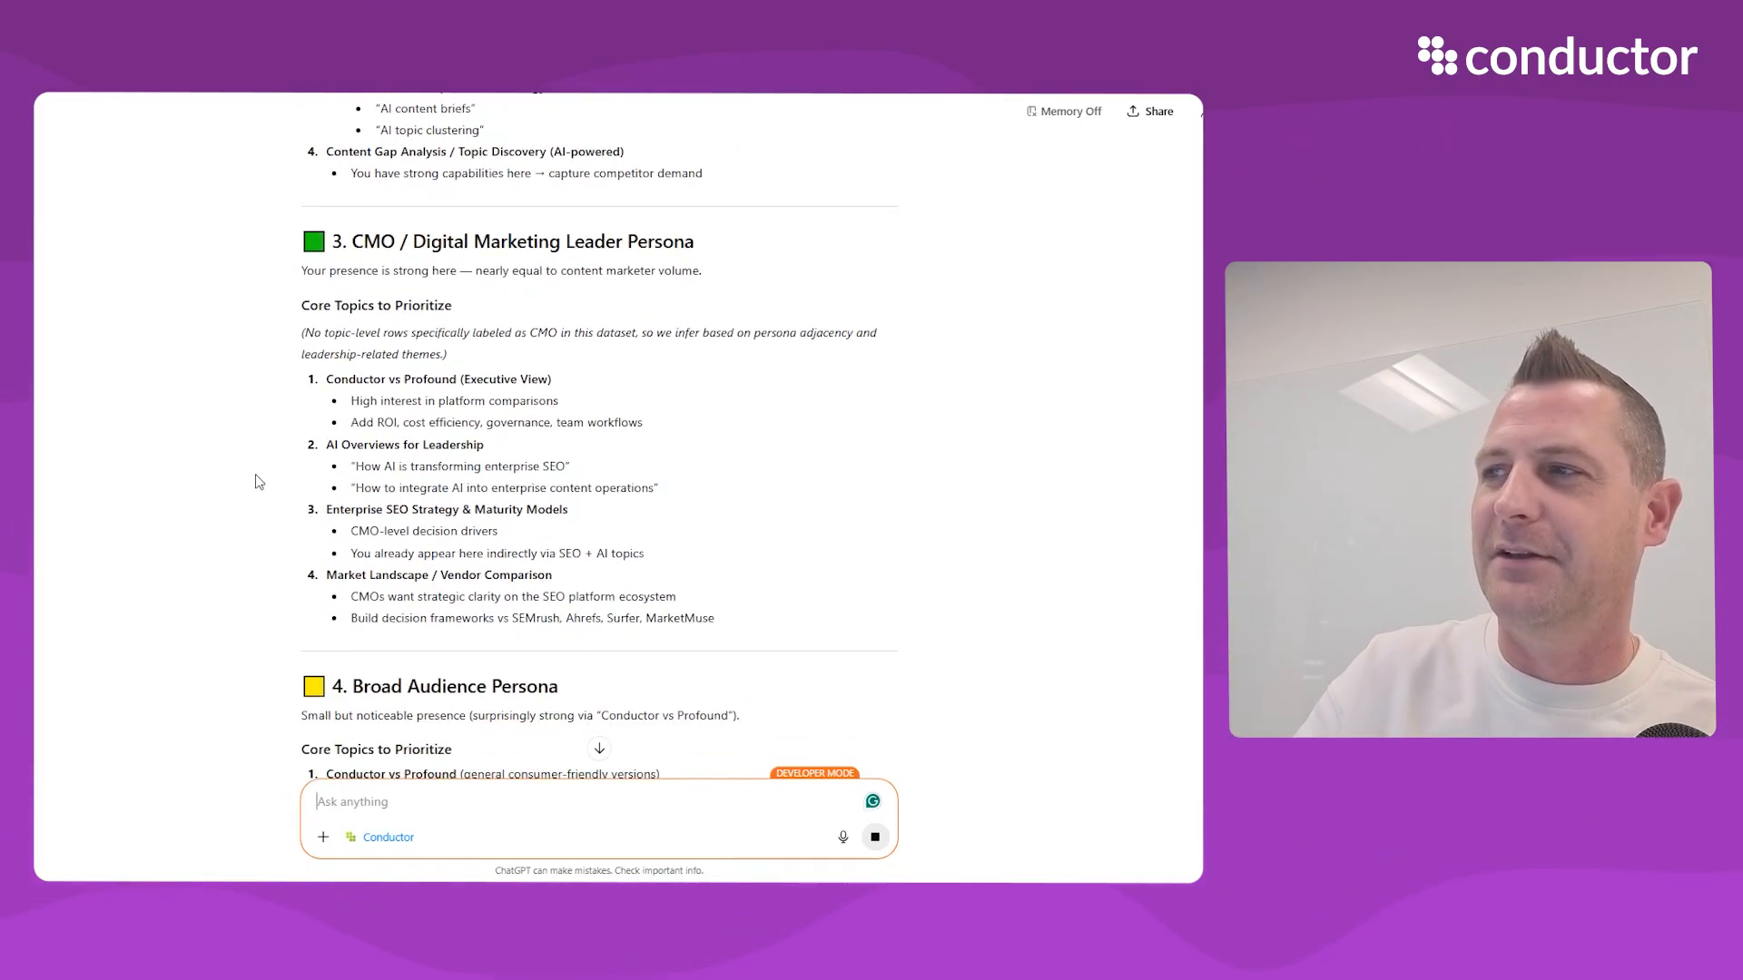
{"action": "scroll", "coordinate": [257, 482], "scroll_direction": "down", "scroll_amount": 3}
{"action": "scroll", "coordinate": [257, 482], "scroll_direction": "down", "scroll_amount": 2}
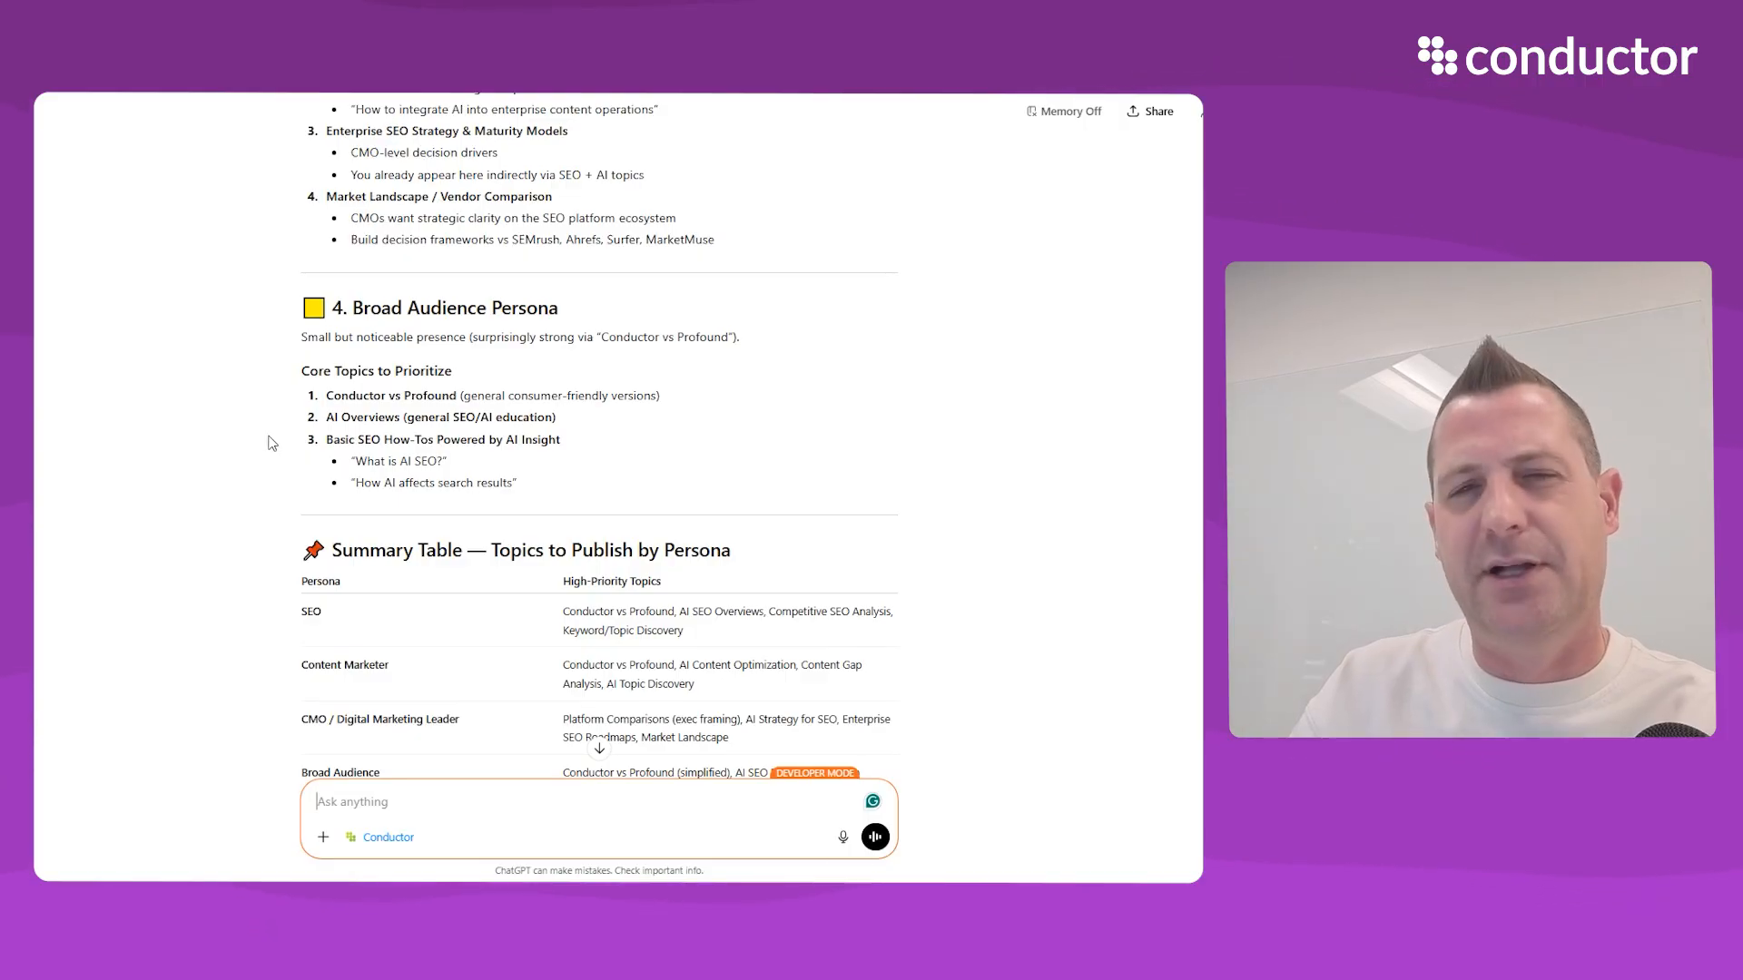
{"action": "scroll", "coordinate": [268, 442], "scroll_direction": "down", "scroll_amount": 5}
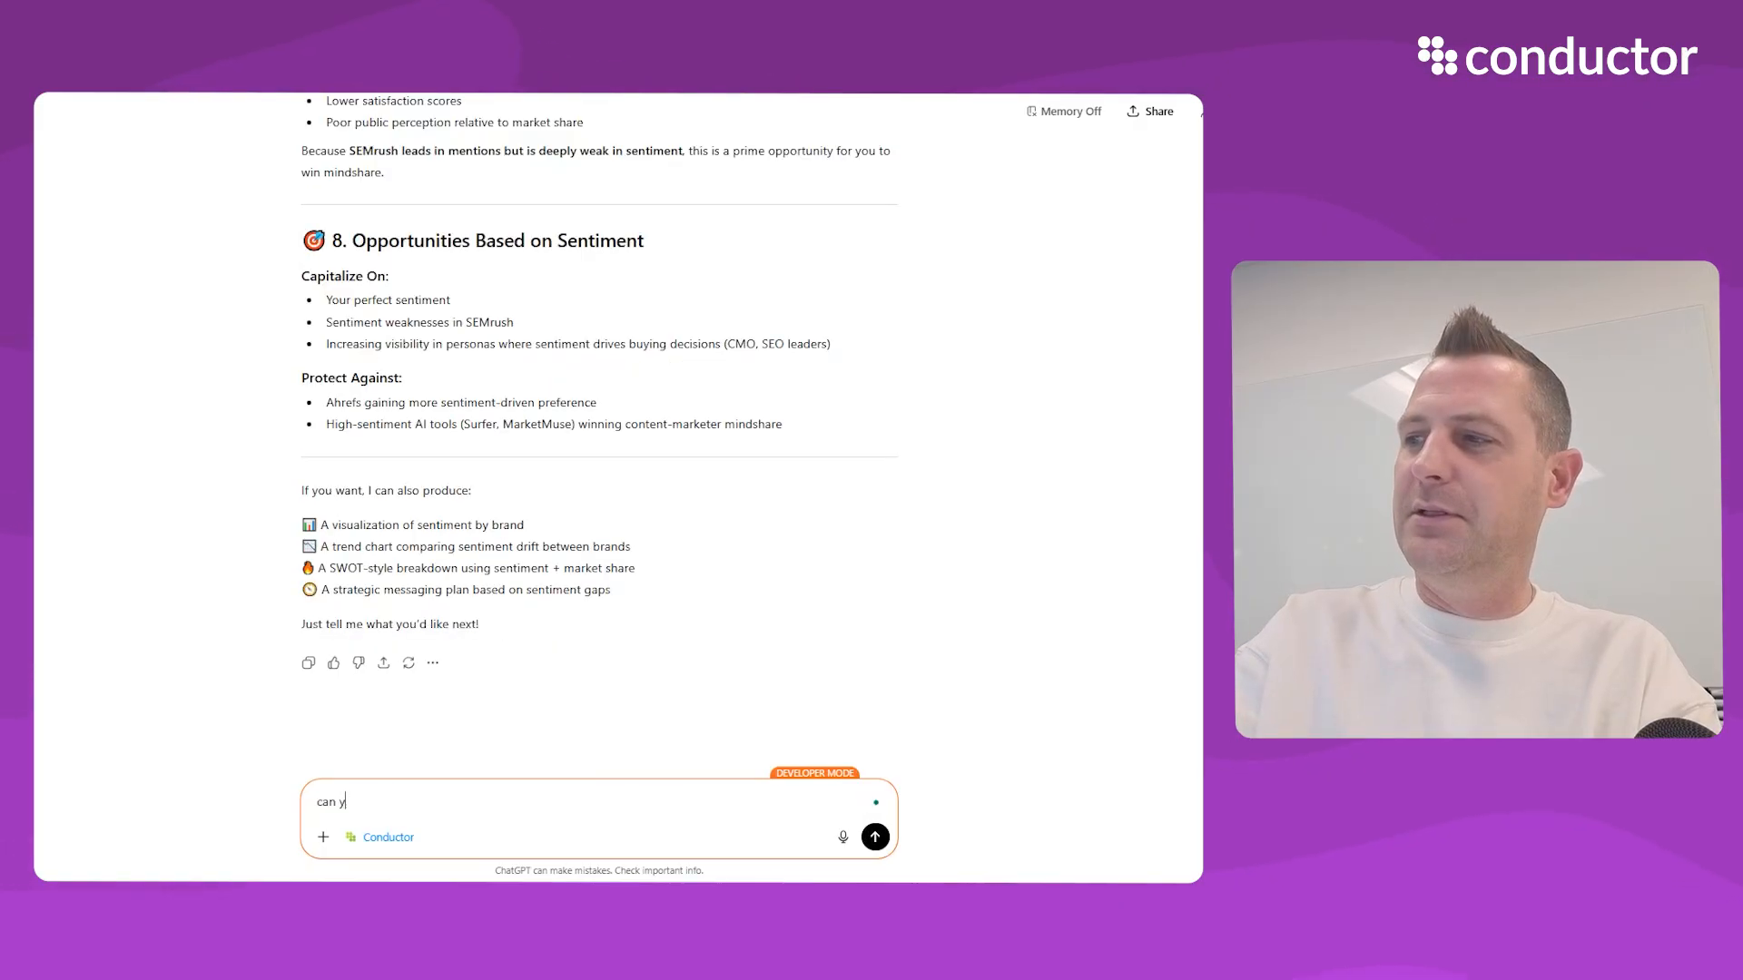
Send the follow-up prompt "can you build me a playbook for this" after the sentiment analysis
{"action": "type", "text": "ou build me a playbook"}
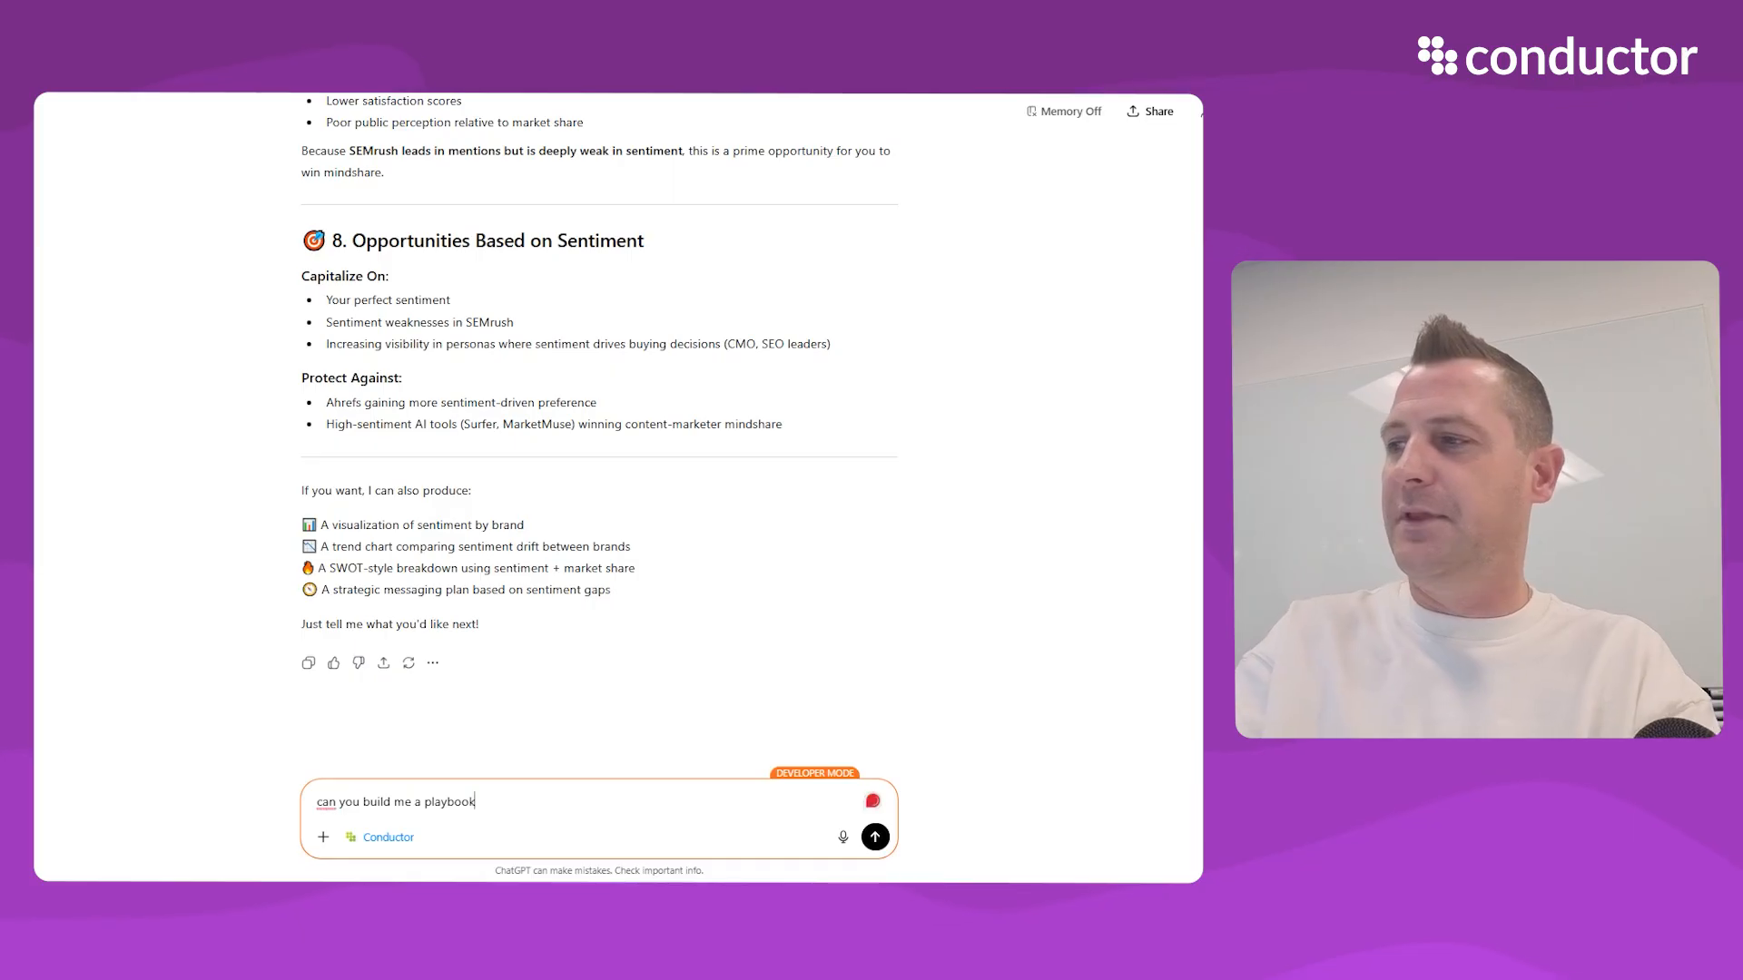
{"action": "type", "text": " for this"}
{"action": "key", "text": "Return"}
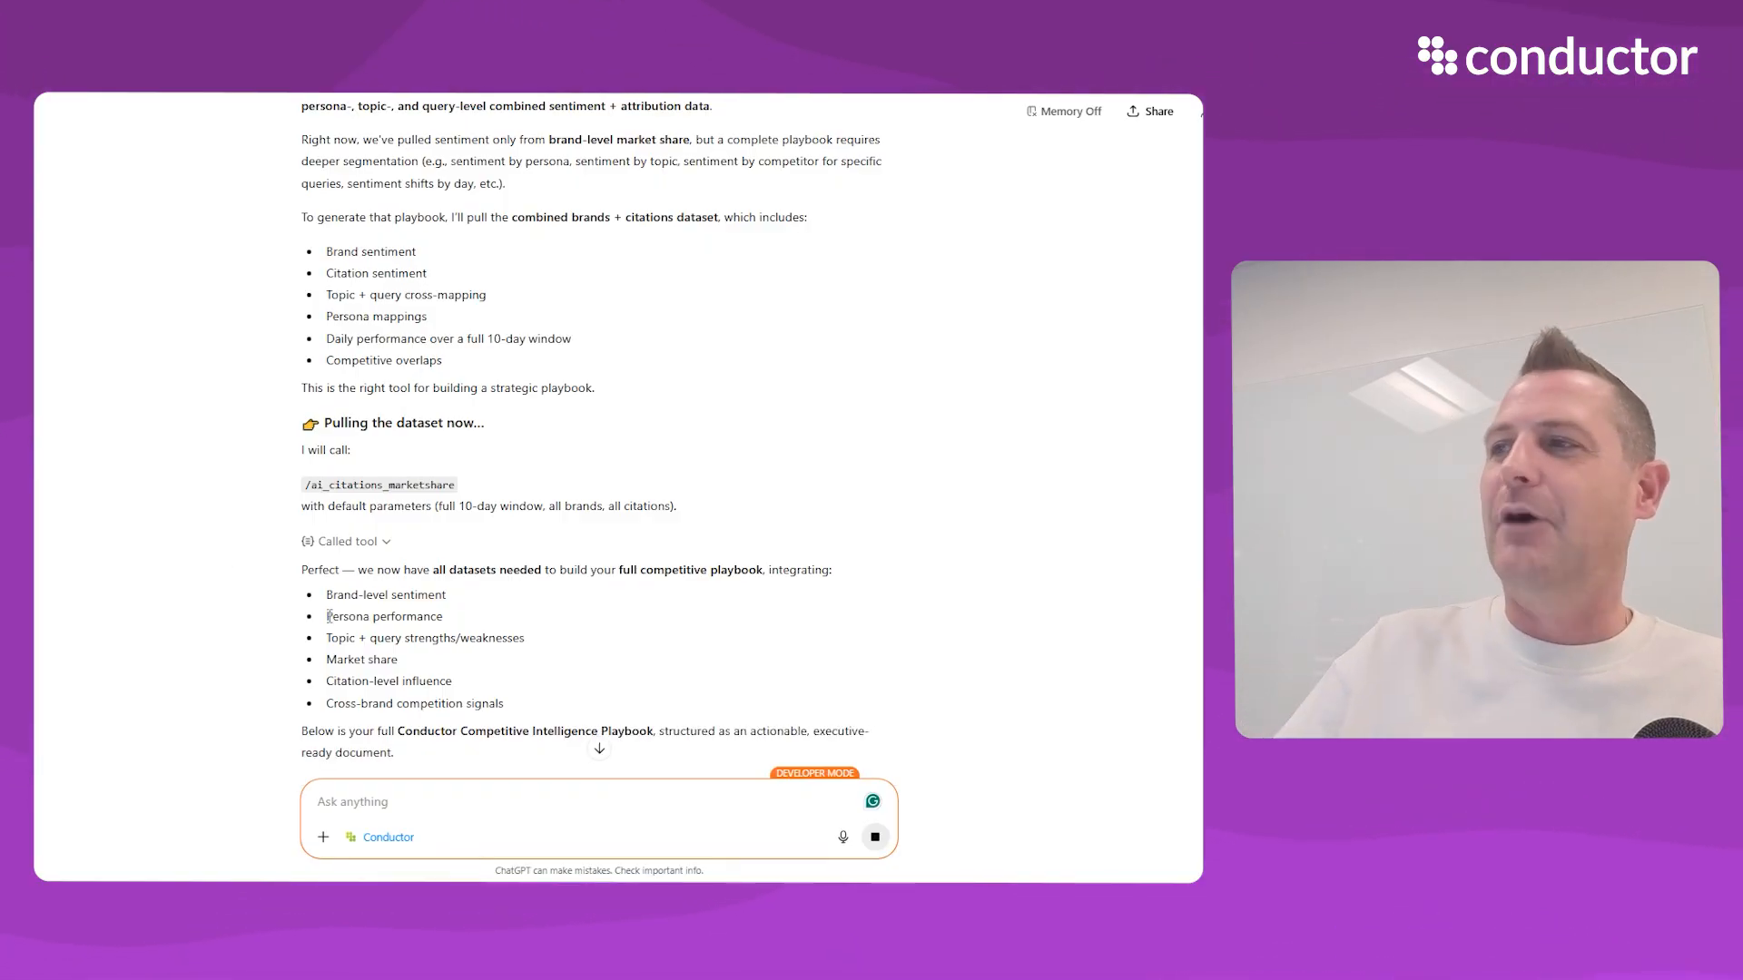
Read the playbook's executive summary, sentiment-based competitive insights and the strengths, gaps and plays in its persona playbooks
{"action": "scroll", "coordinate": [242, 545], "scroll_direction": "down", "scroll_amount": 4}
{"action": "scroll", "coordinate": [245, 500], "scroll_direction": "down", "scroll_amount": 2}
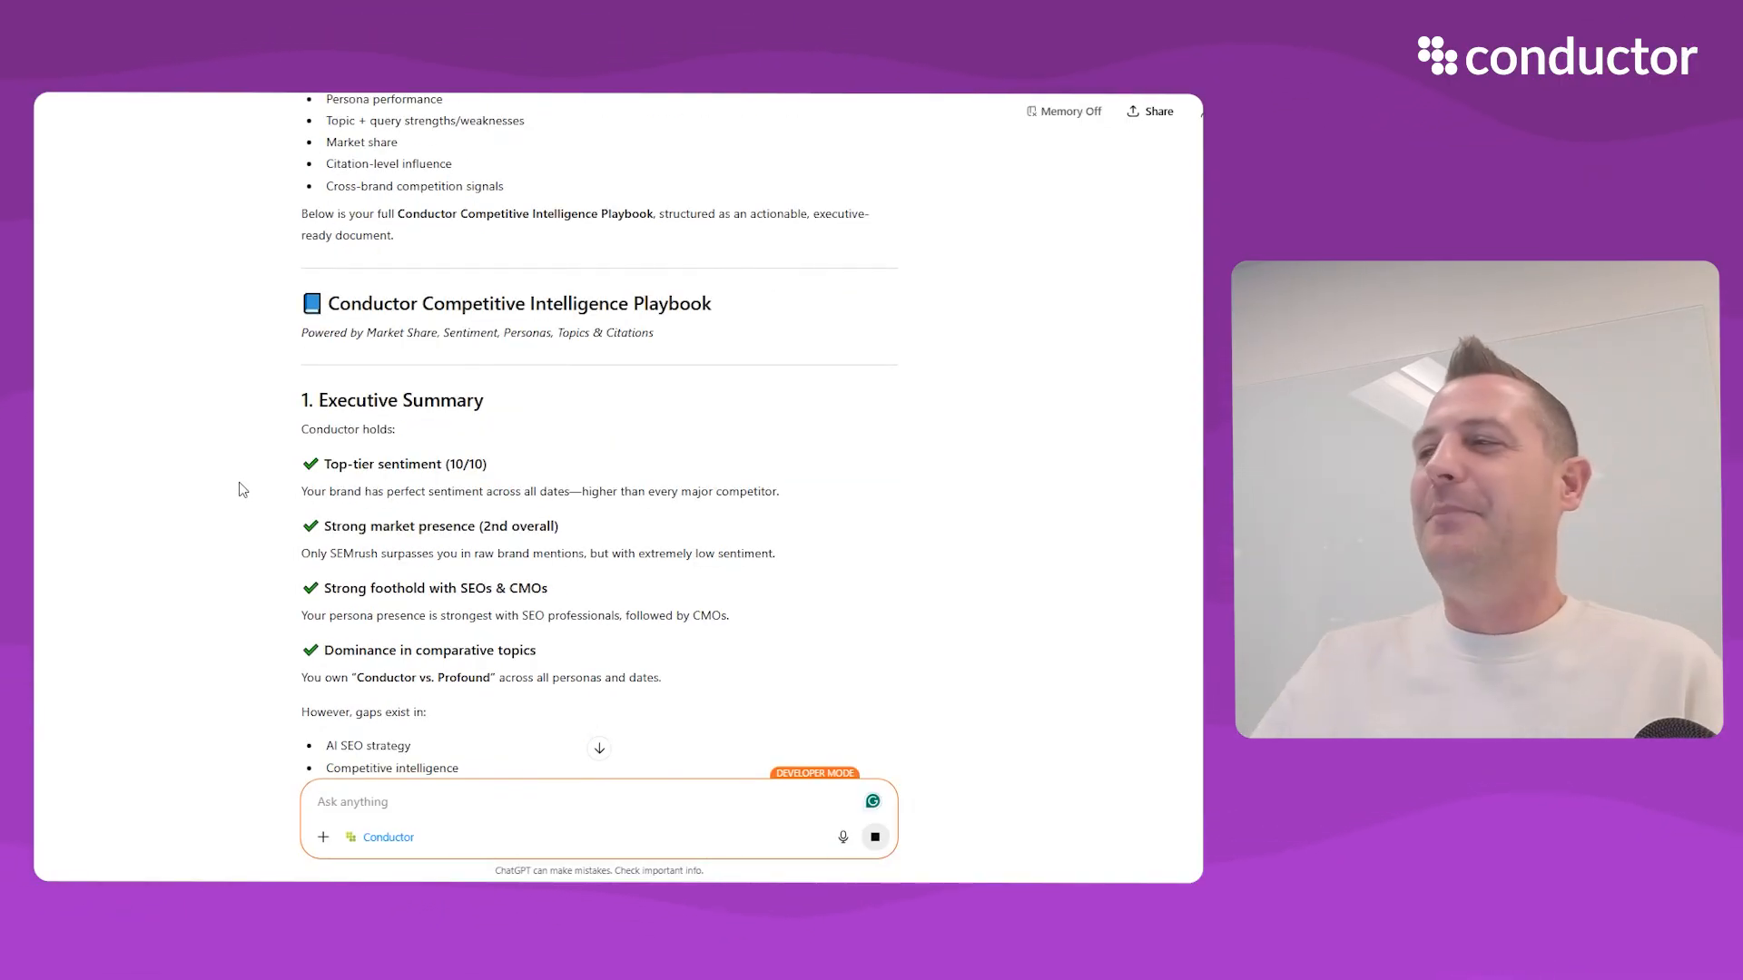
{"action": "scroll", "coordinate": [237, 503], "scroll_direction": "down", "scroll_amount": 8}
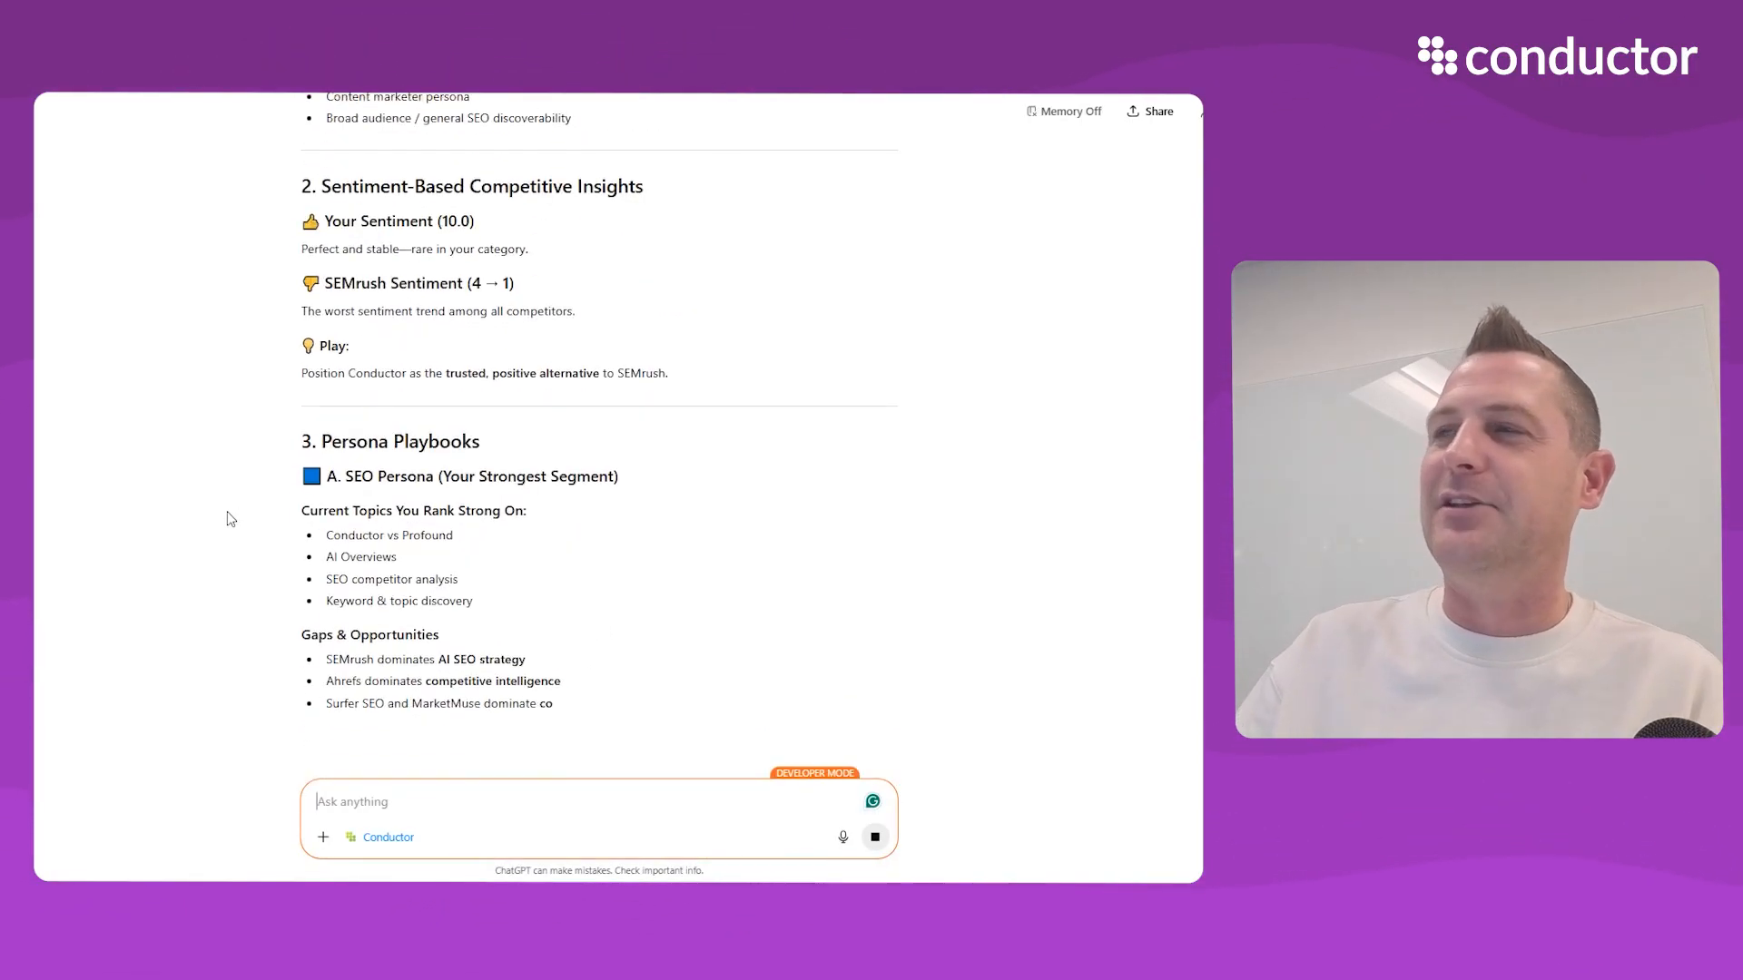
{"action": "scroll", "coordinate": [227, 520], "scroll_direction": "up", "scroll_amount": 2}
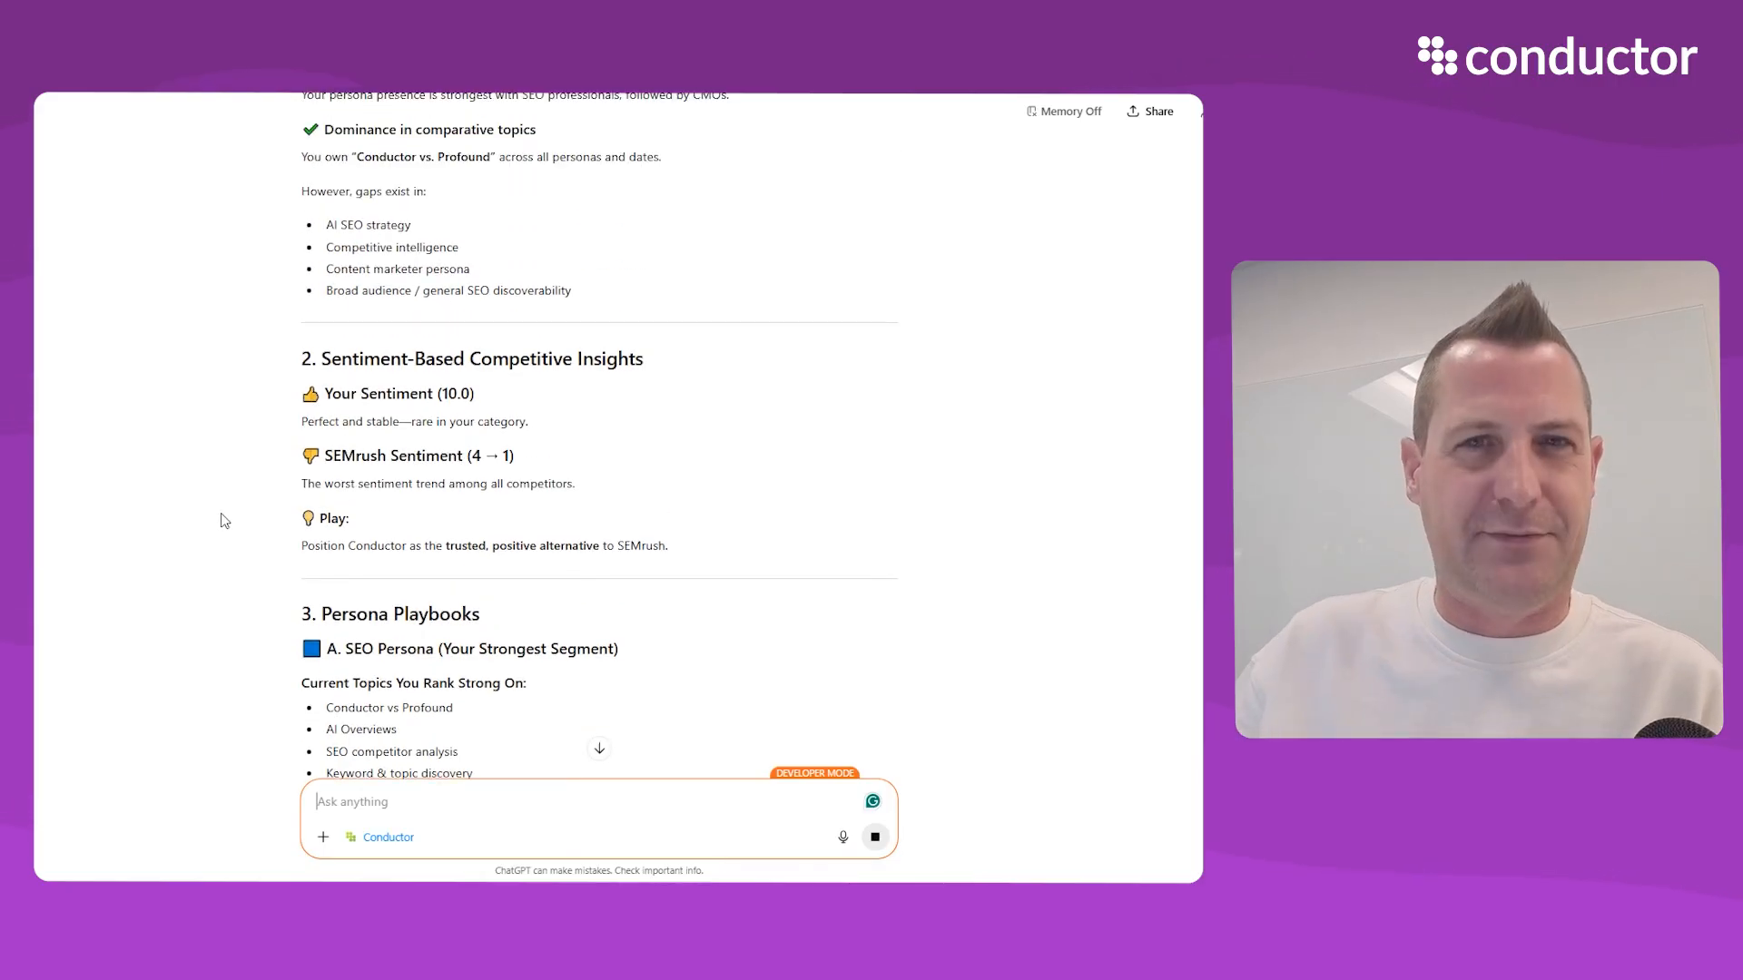
{"action": "scroll", "coordinate": [222, 524], "scroll_direction": "down", "scroll_amount": 4}
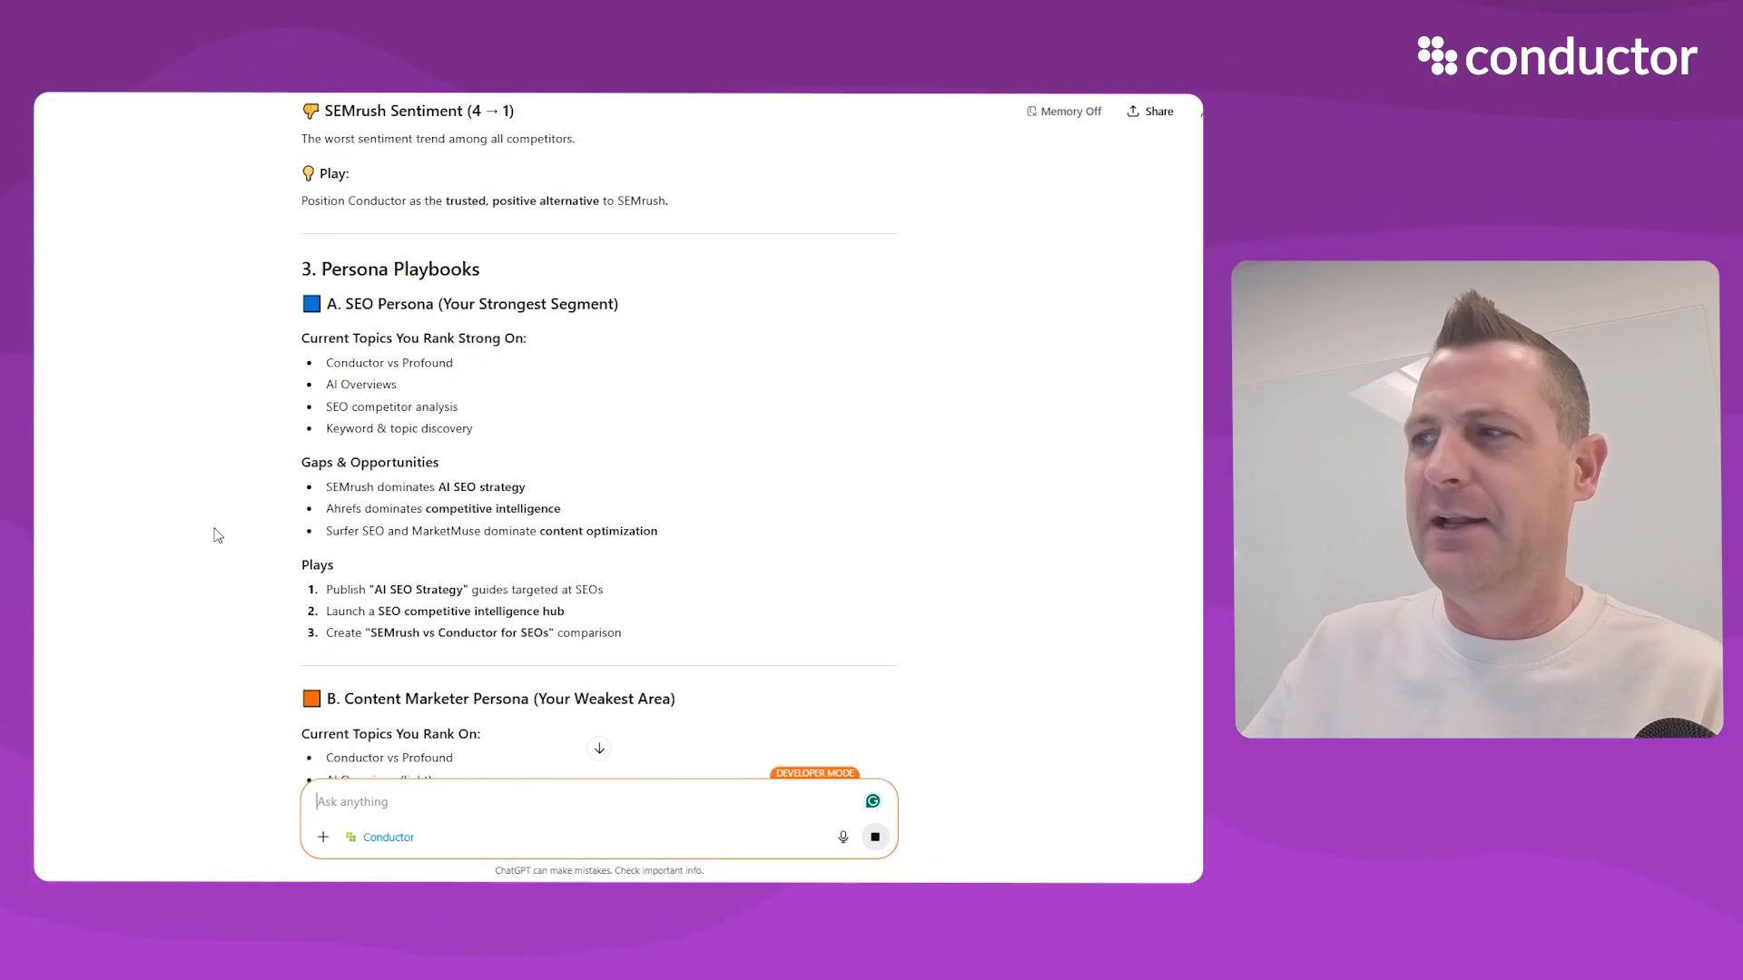
{"action": "scroll", "coordinate": [238, 527], "scroll_direction": "down", "scroll_amount": 2}
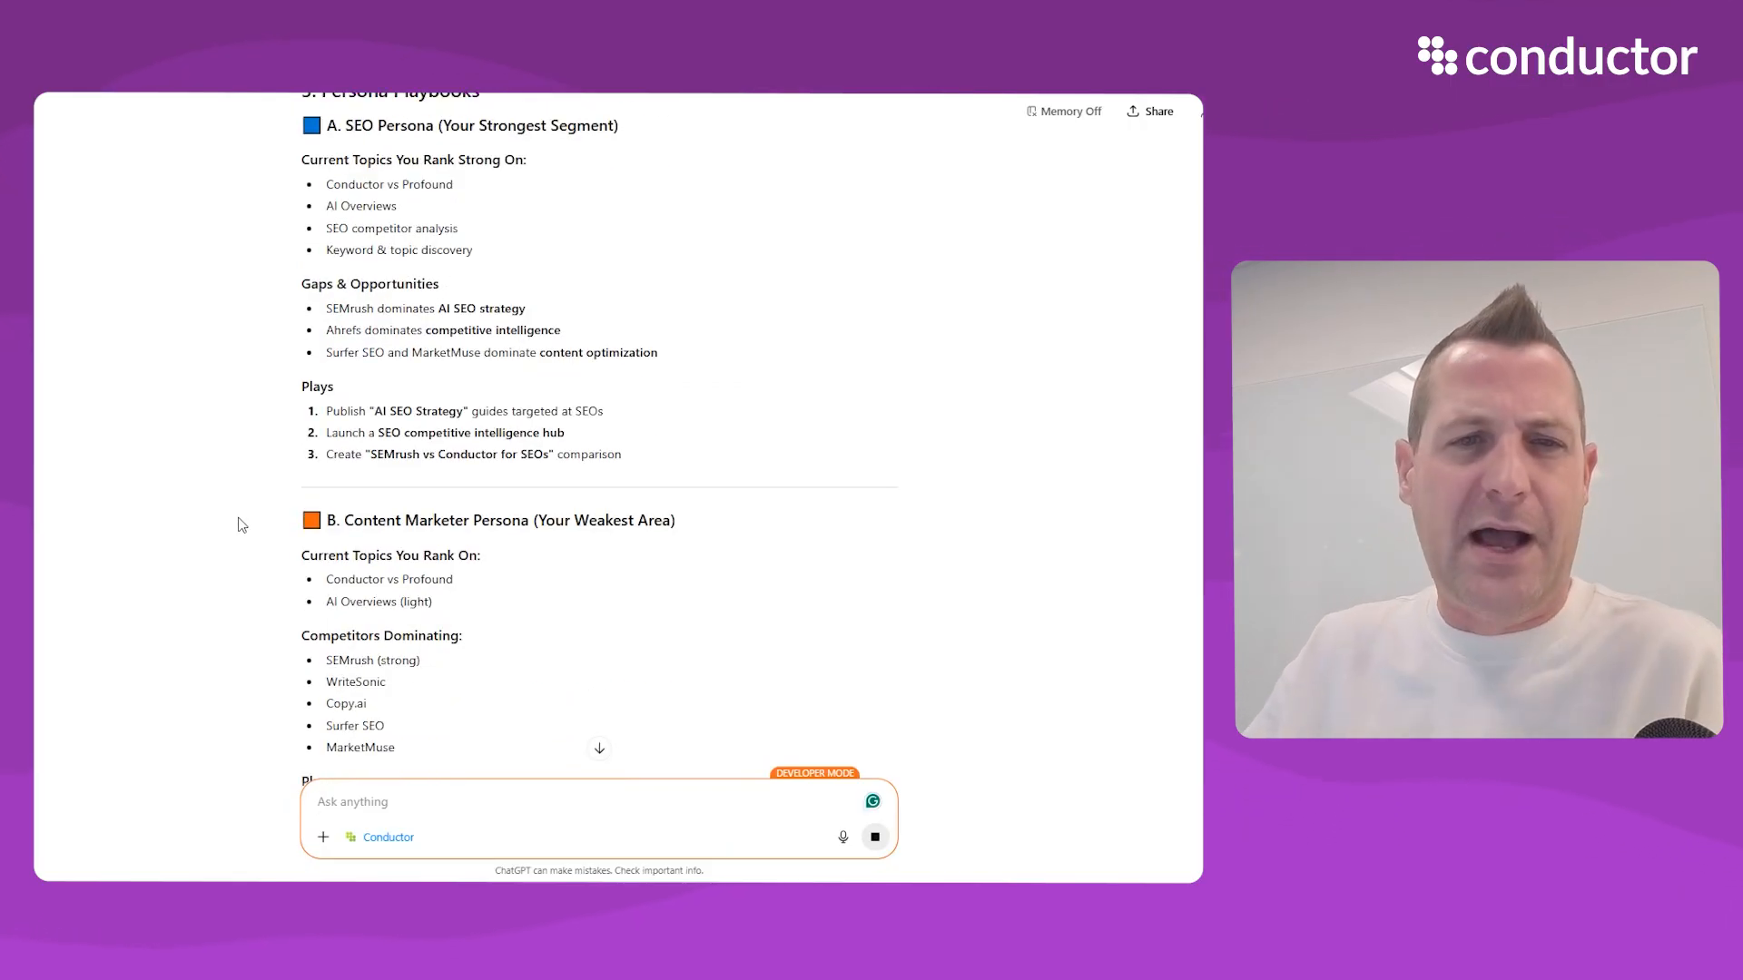
{"action": "scroll", "coordinate": [397, 505], "scroll_direction": "down", "scroll_amount": 2}
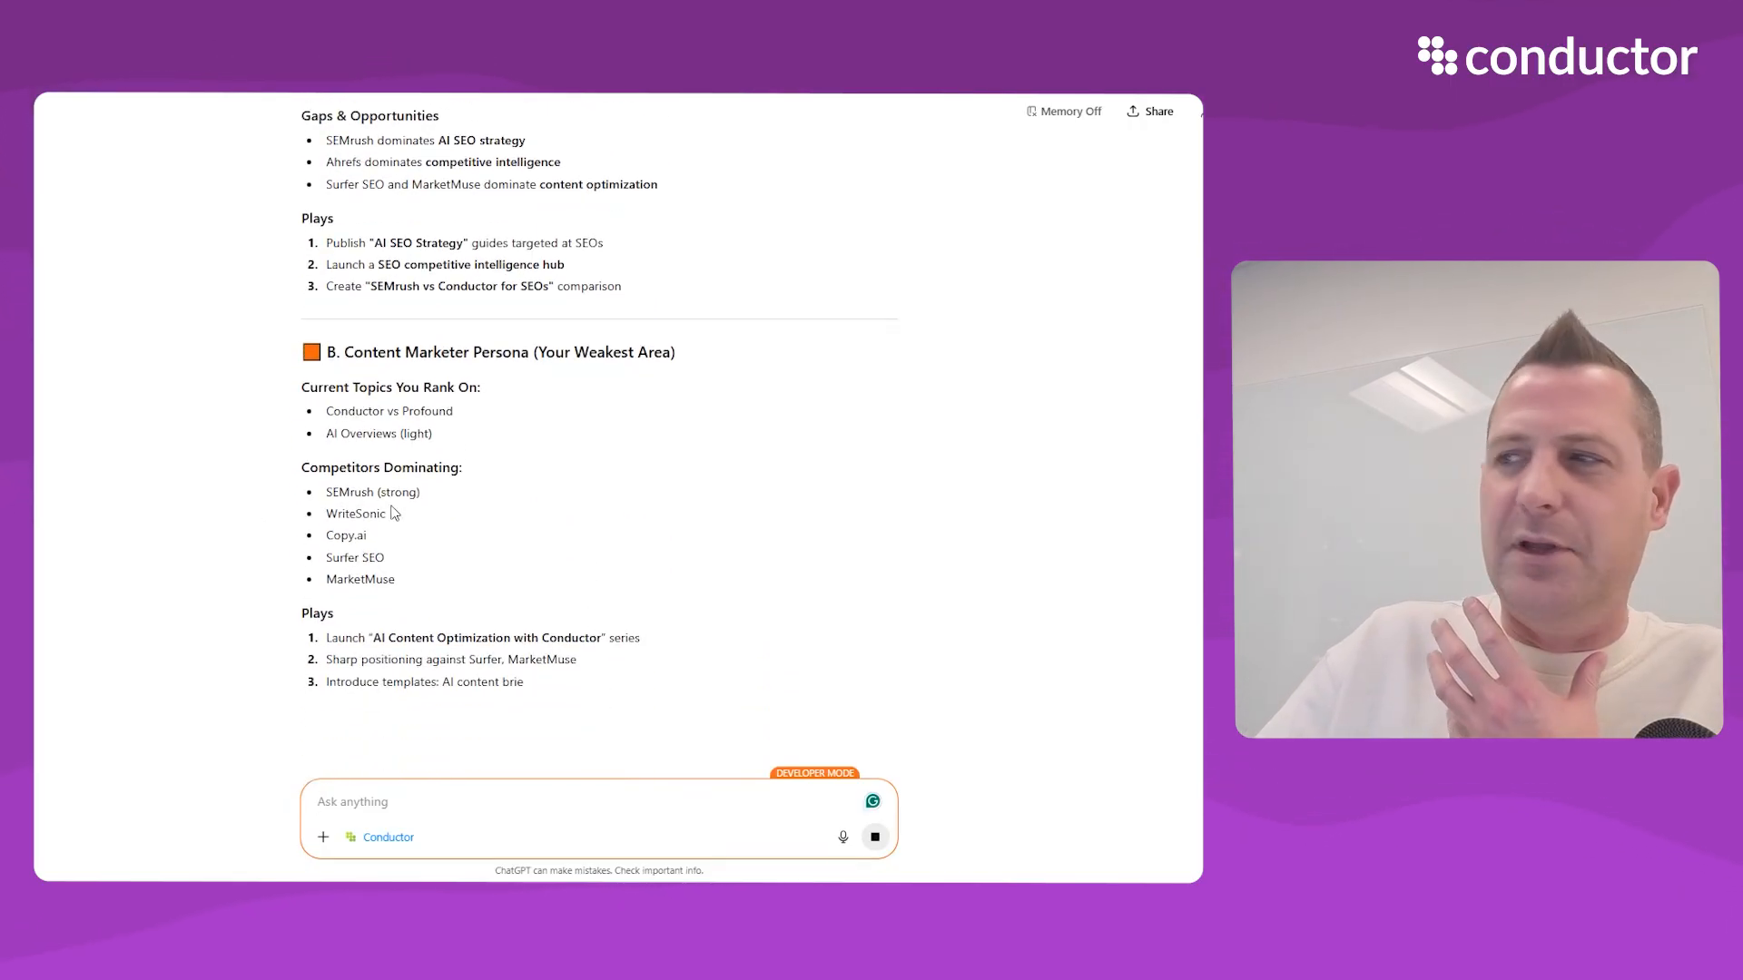
{"action": "scroll", "coordinate": [336, 516], "scroll_direction": "down", "scroll_amount": 1}
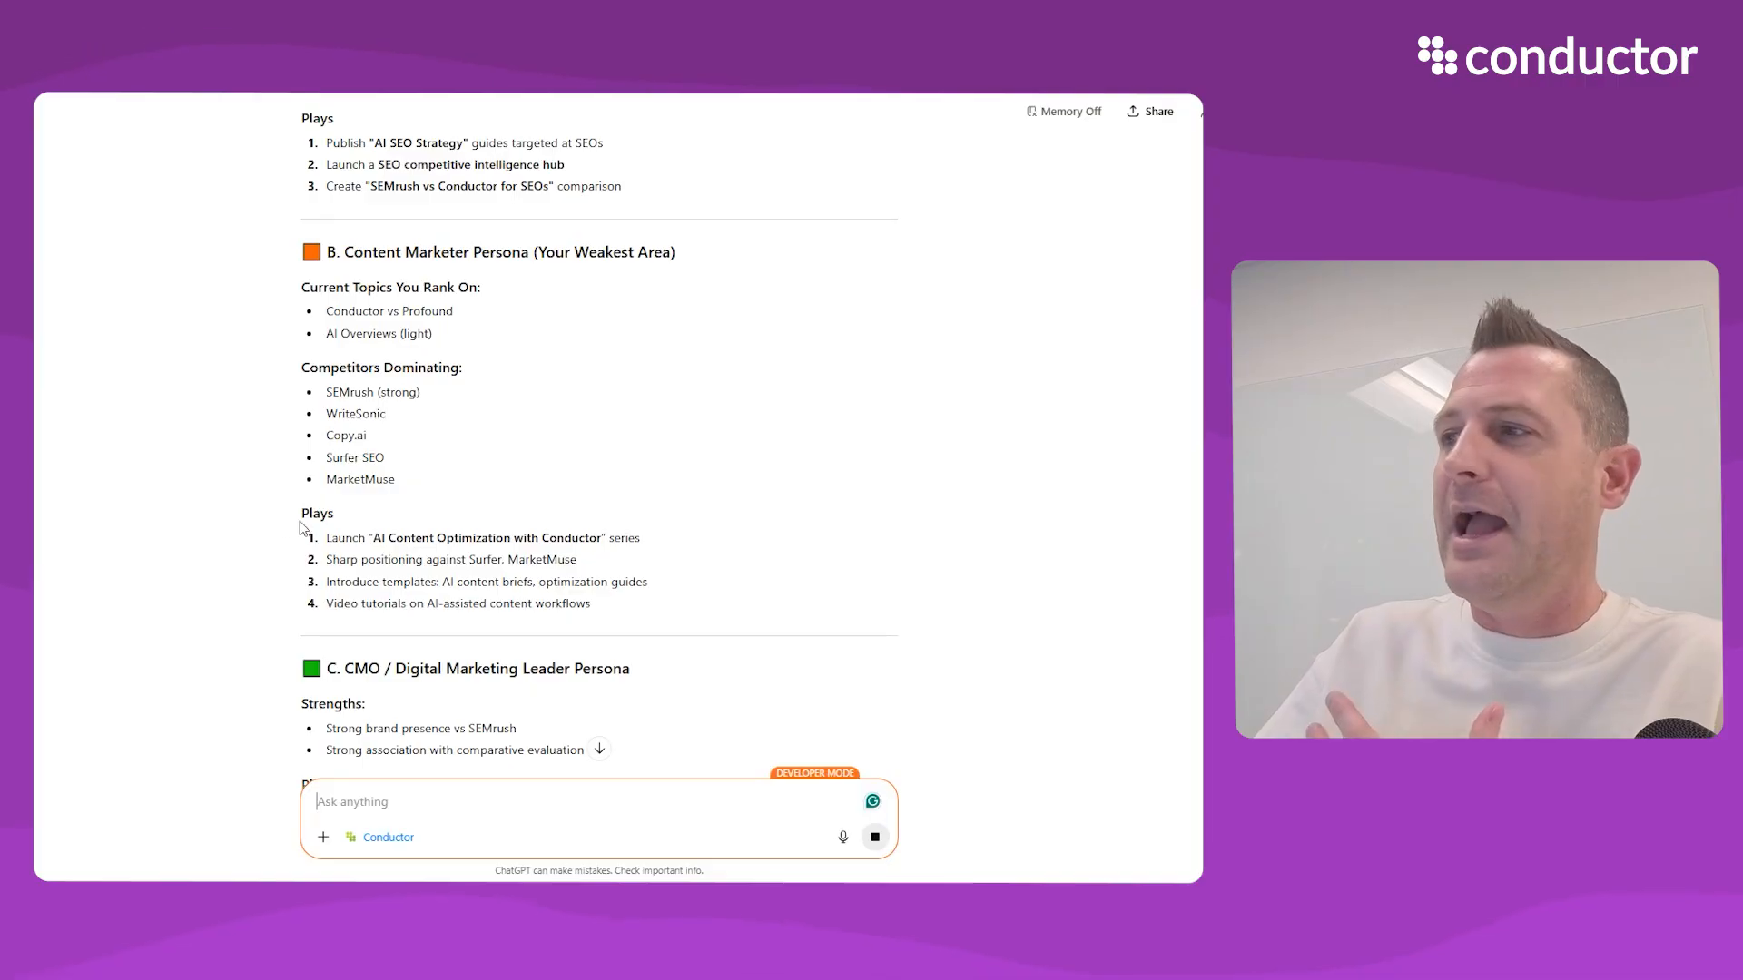
{"action": "scroll", "coordinate": [302, 526], "scroll_direction": "down", "scroll_amount": 5}
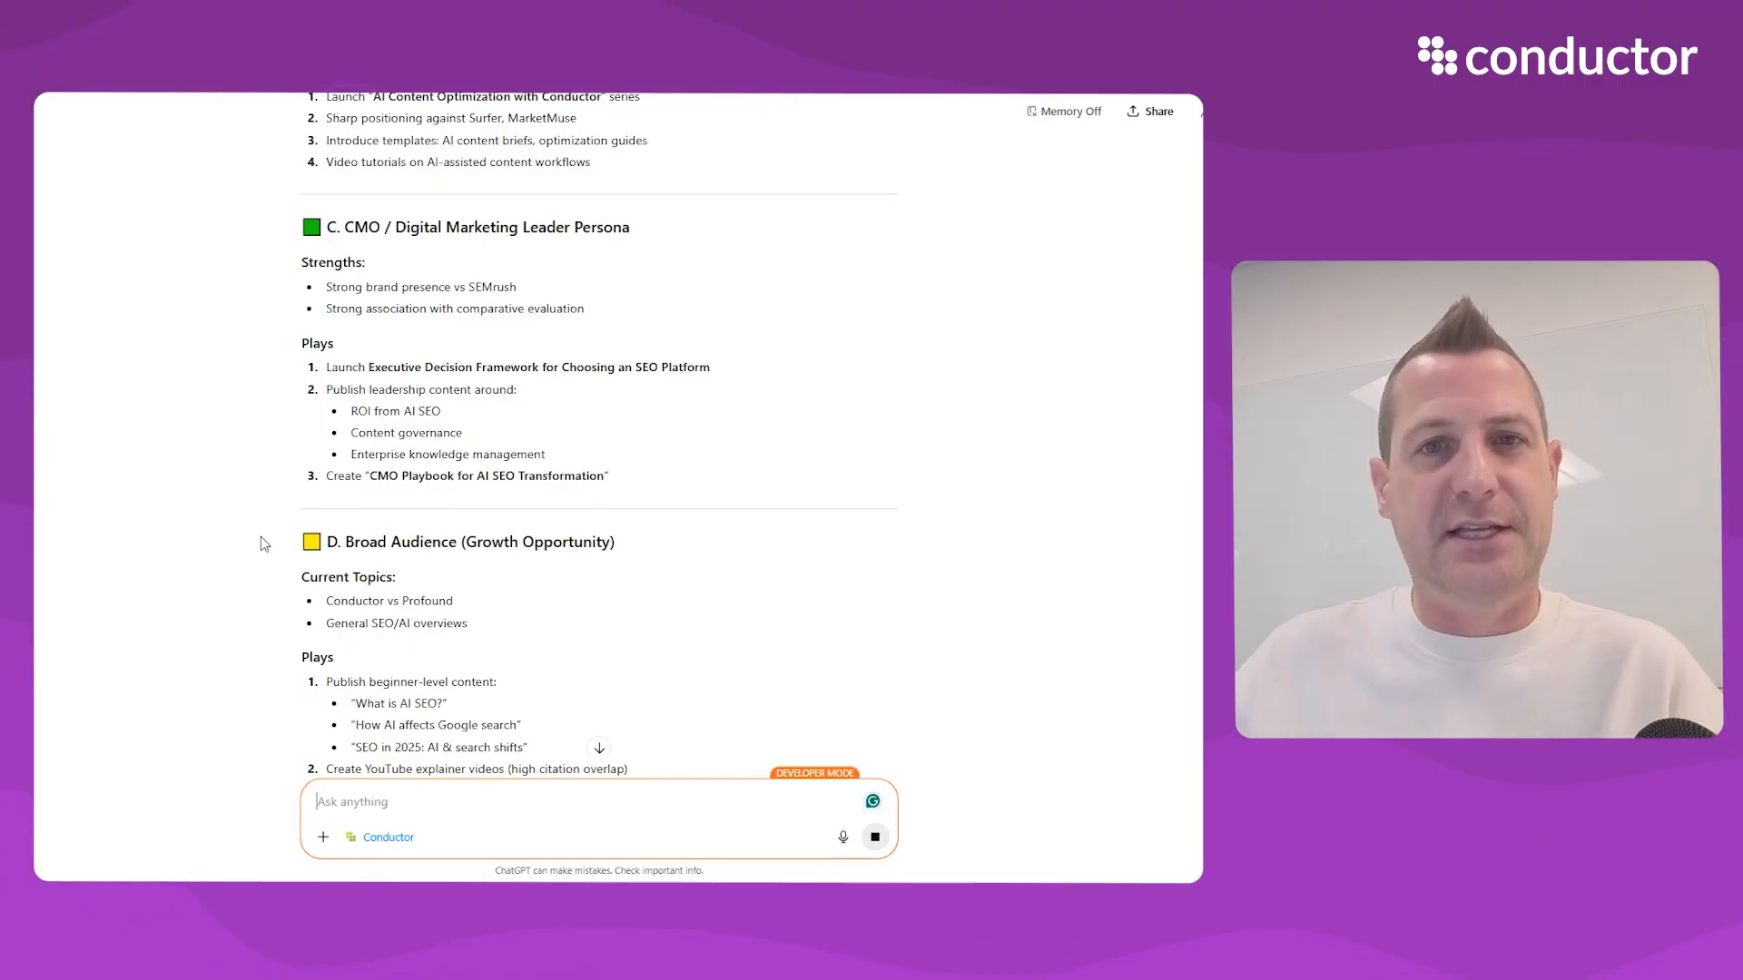
{"action": "scroll", "coordinate": [260, 536], "scroll_direction": "down", "scroll_amount": 1}
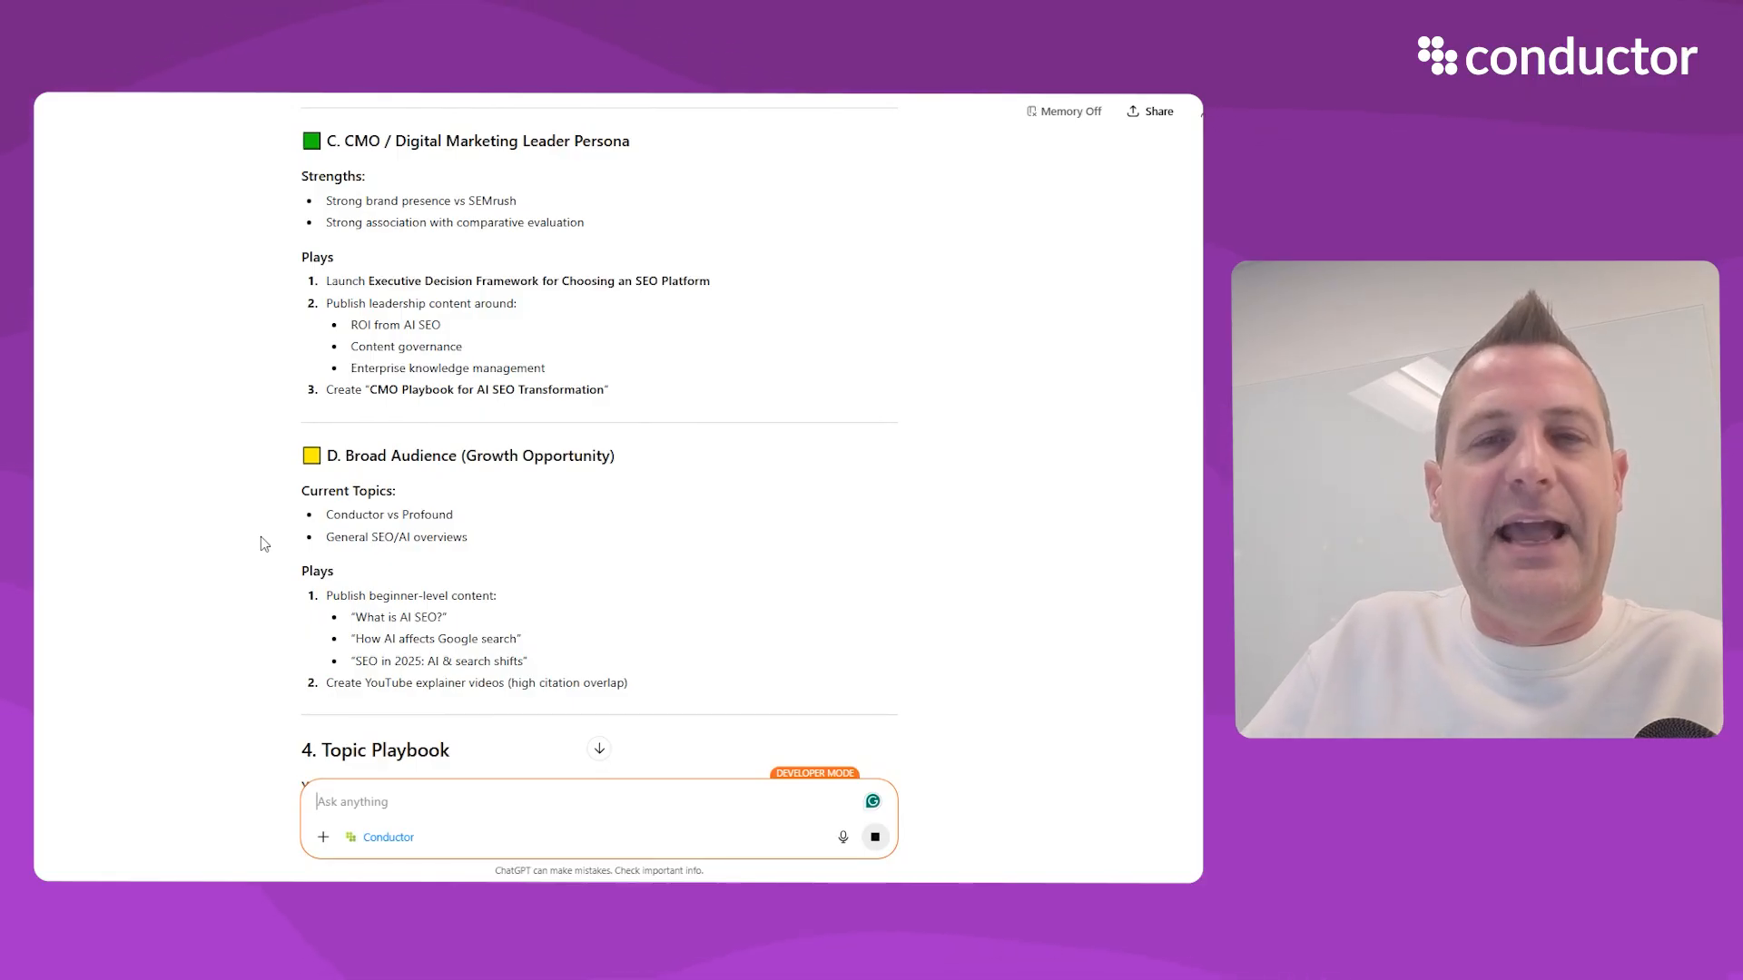
Review the playbook's topic, query, messaging and share of voice sections, plus competitive weaknesses, top 10 strategic moves and campaign themes
{"action": "scroll", "coordinate": [260, 536], "scroll_direction": "down", "scroll_amount": 9}
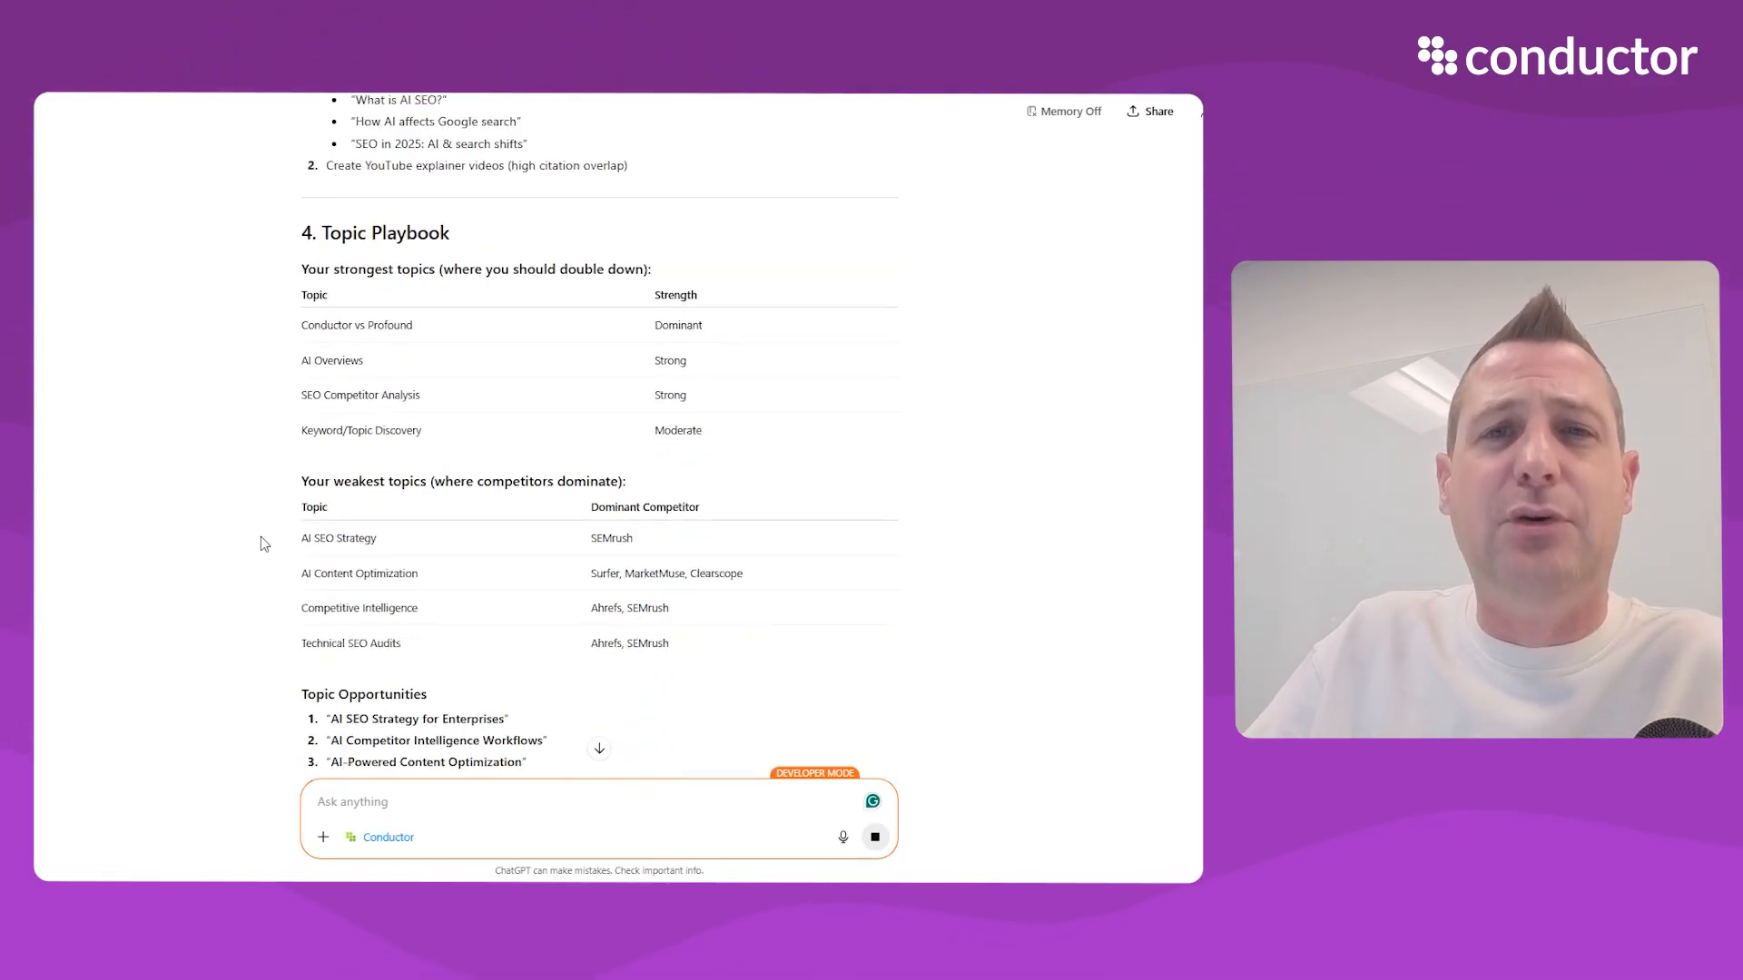
{"action": "scroll", "coordinate": [260, 536], "scroll_direction": "down", "scroll_amount": 1}
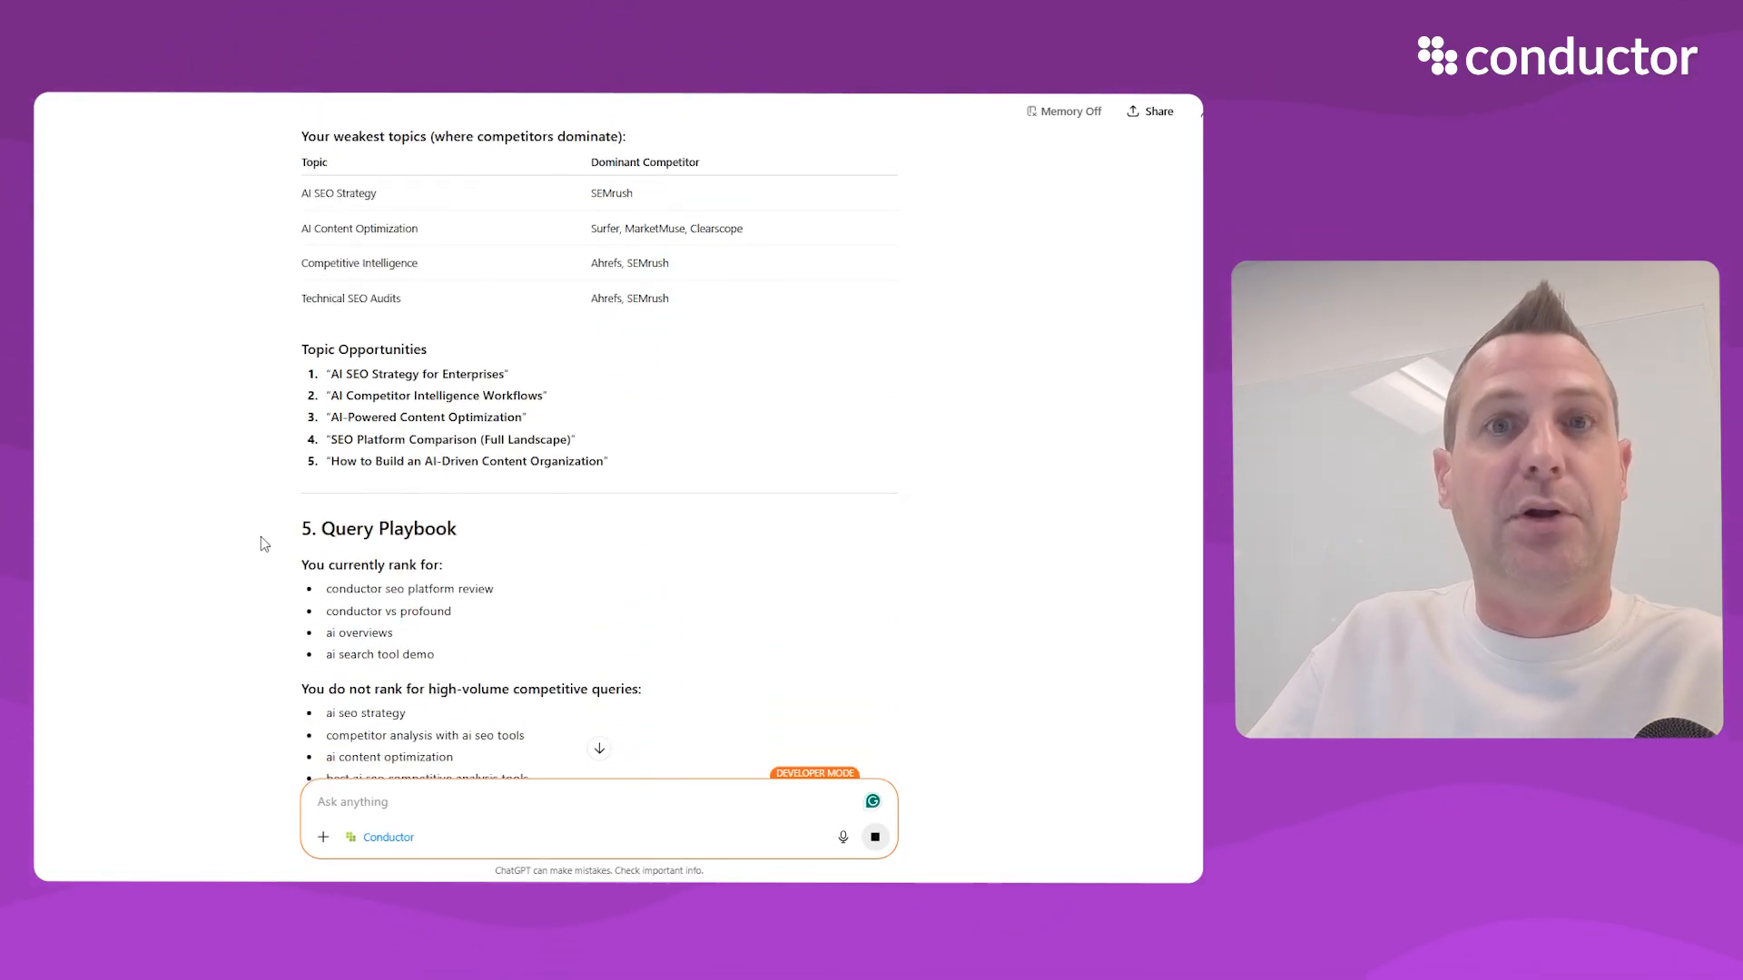
{"action": "scroll", "coordinate": [260, 537], "scroll_direction": "down", "scroll_amount": 2}
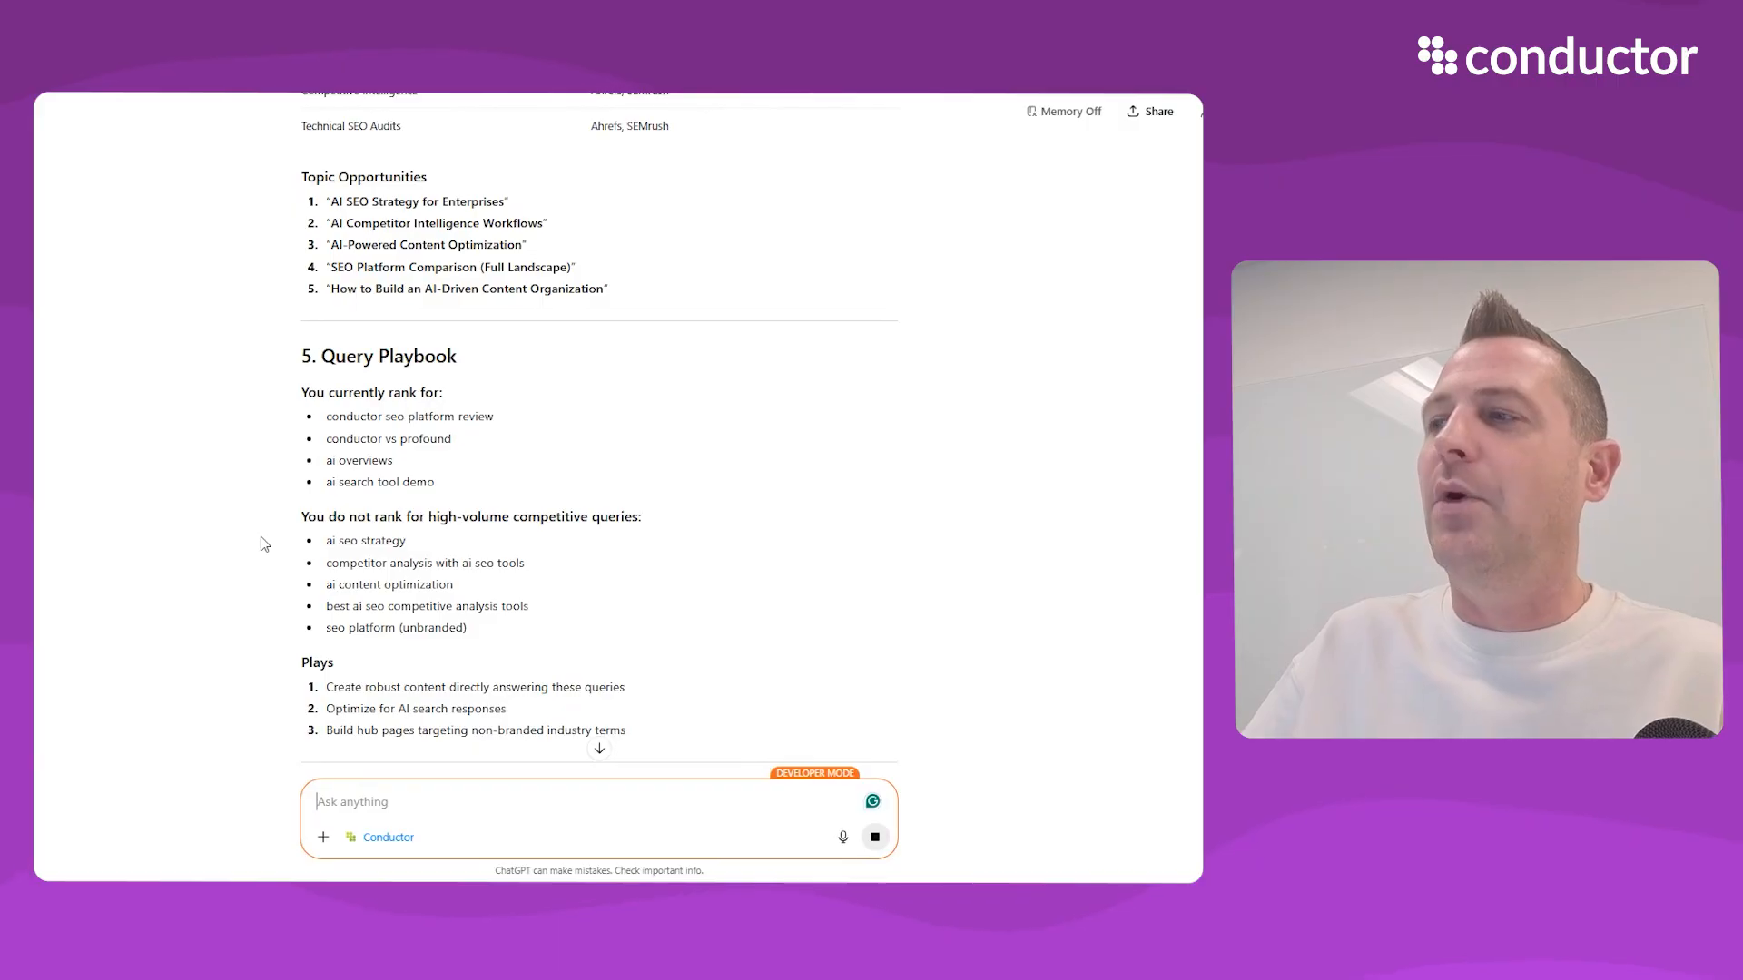
{"action": "scroll", "coordinate": [259, 542], "scroll_direction": "down", "scroll_amount": 3}
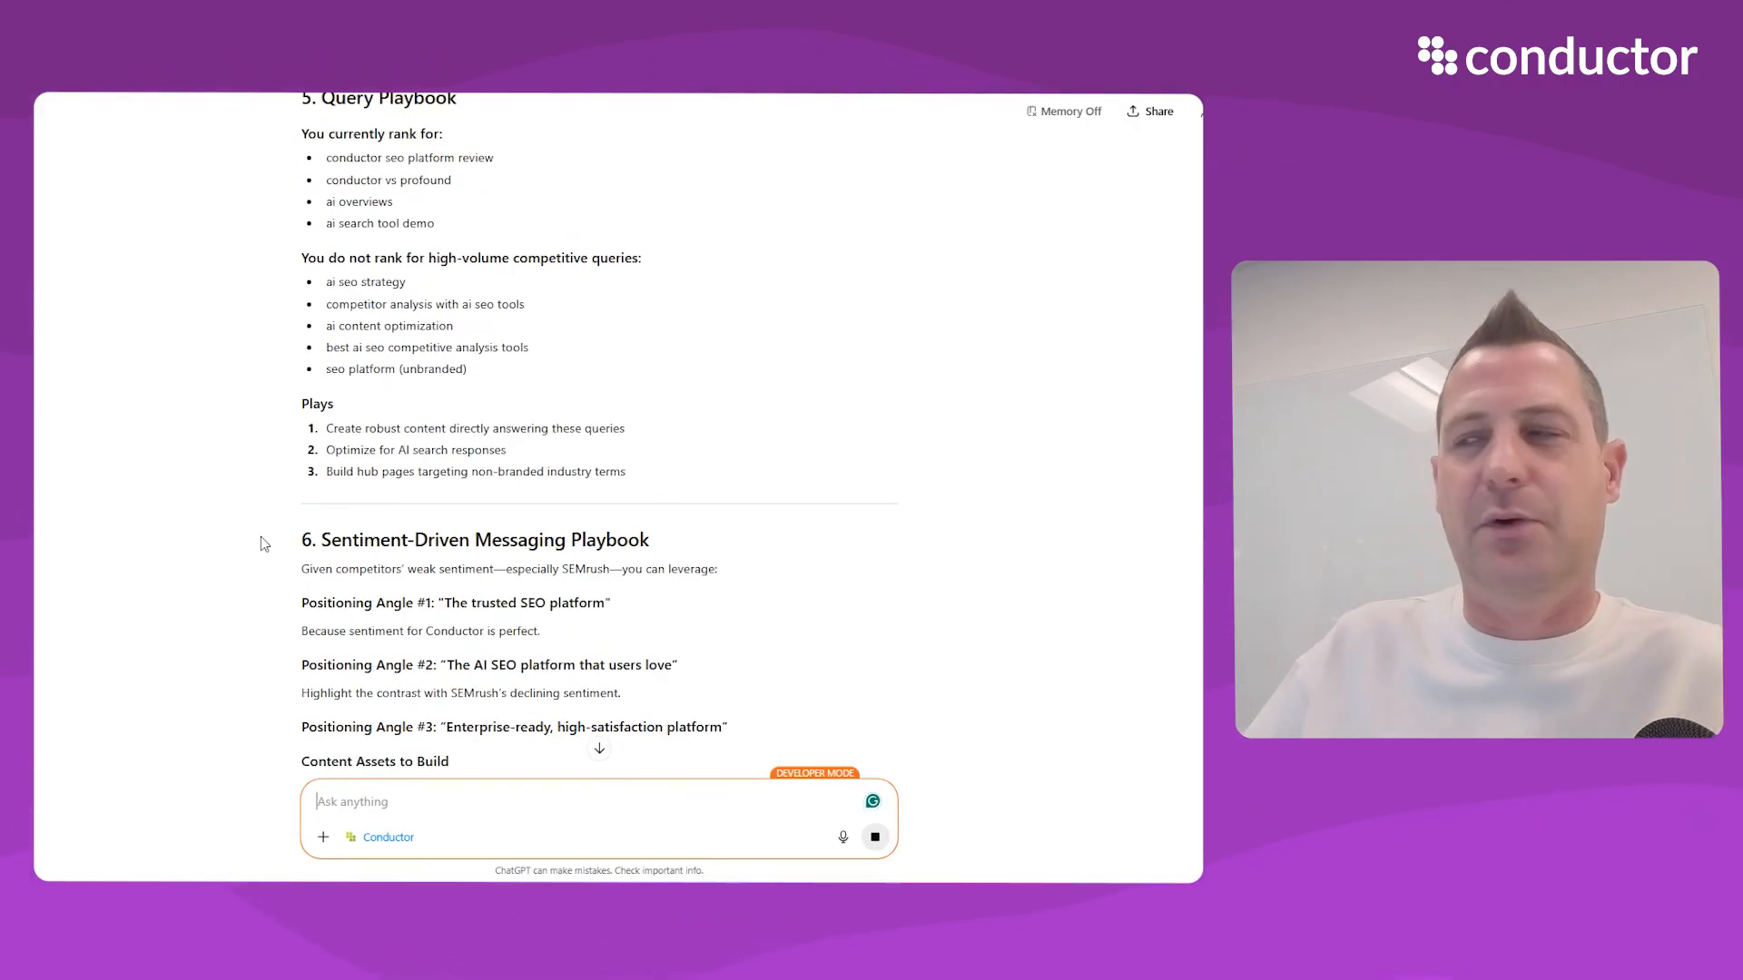
{"action": "scroll", "coordinate": [247, 551], "scroll_direction": "down", "scroll_amount": 2}
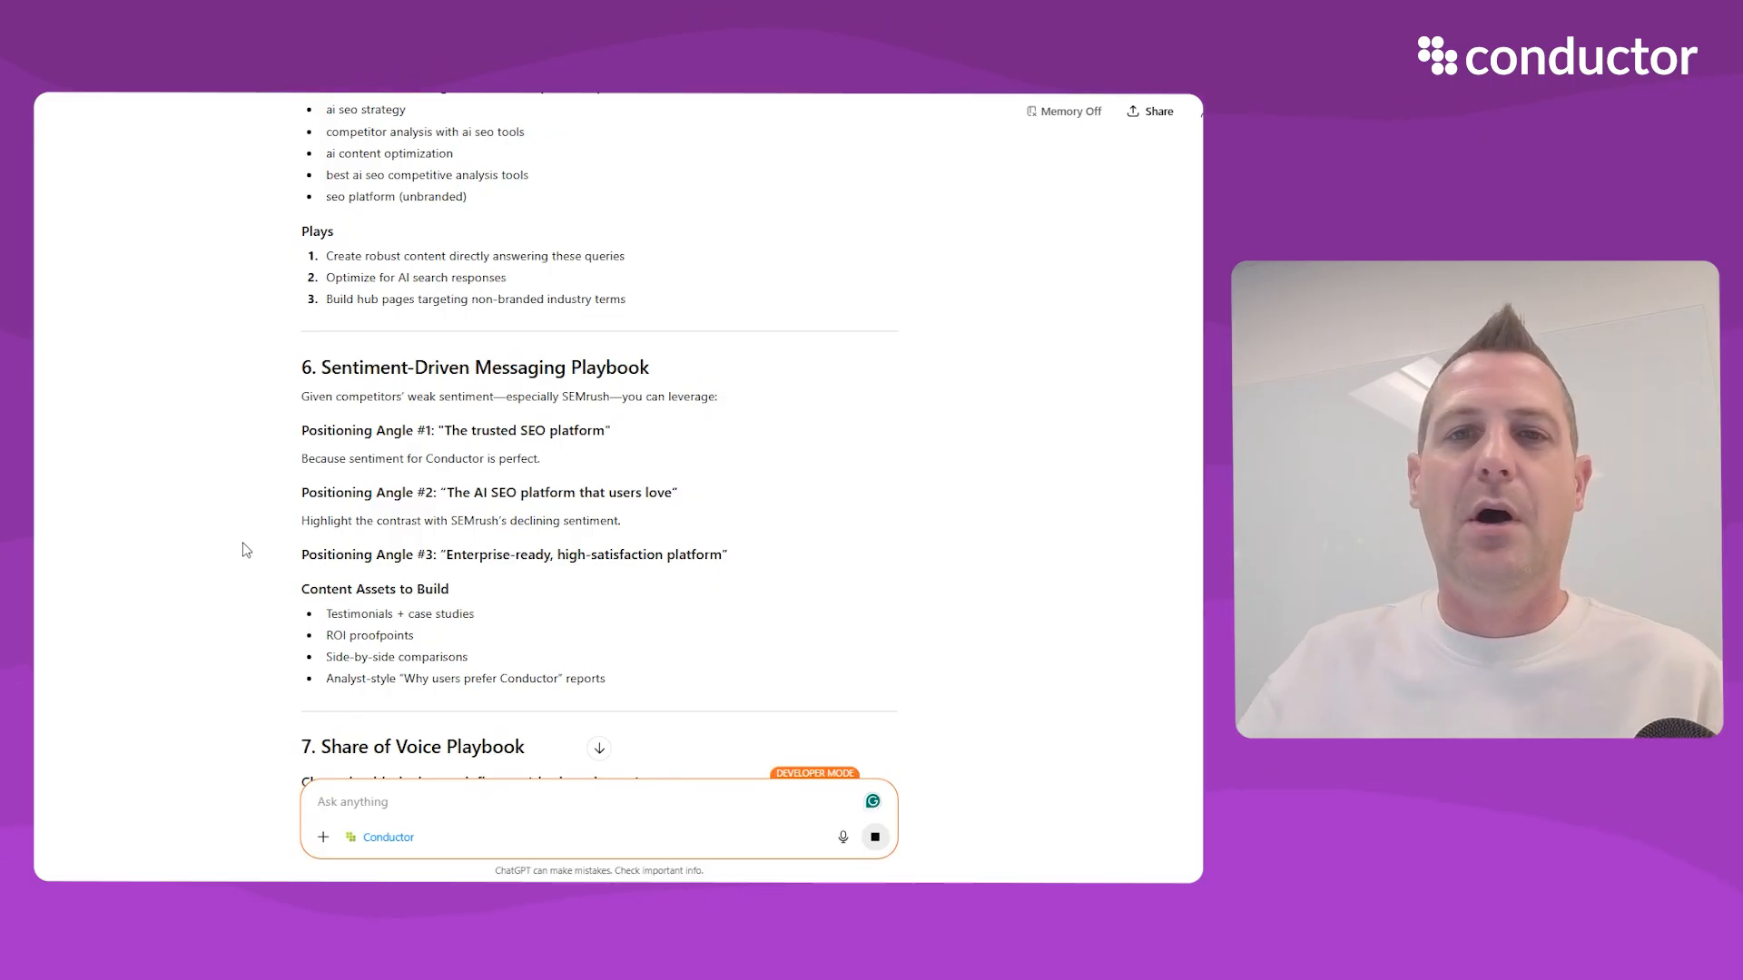
{"action": "scroll", "coordinate": [246, 554], "scroll_direction": "down", "scroll_amount": 5}
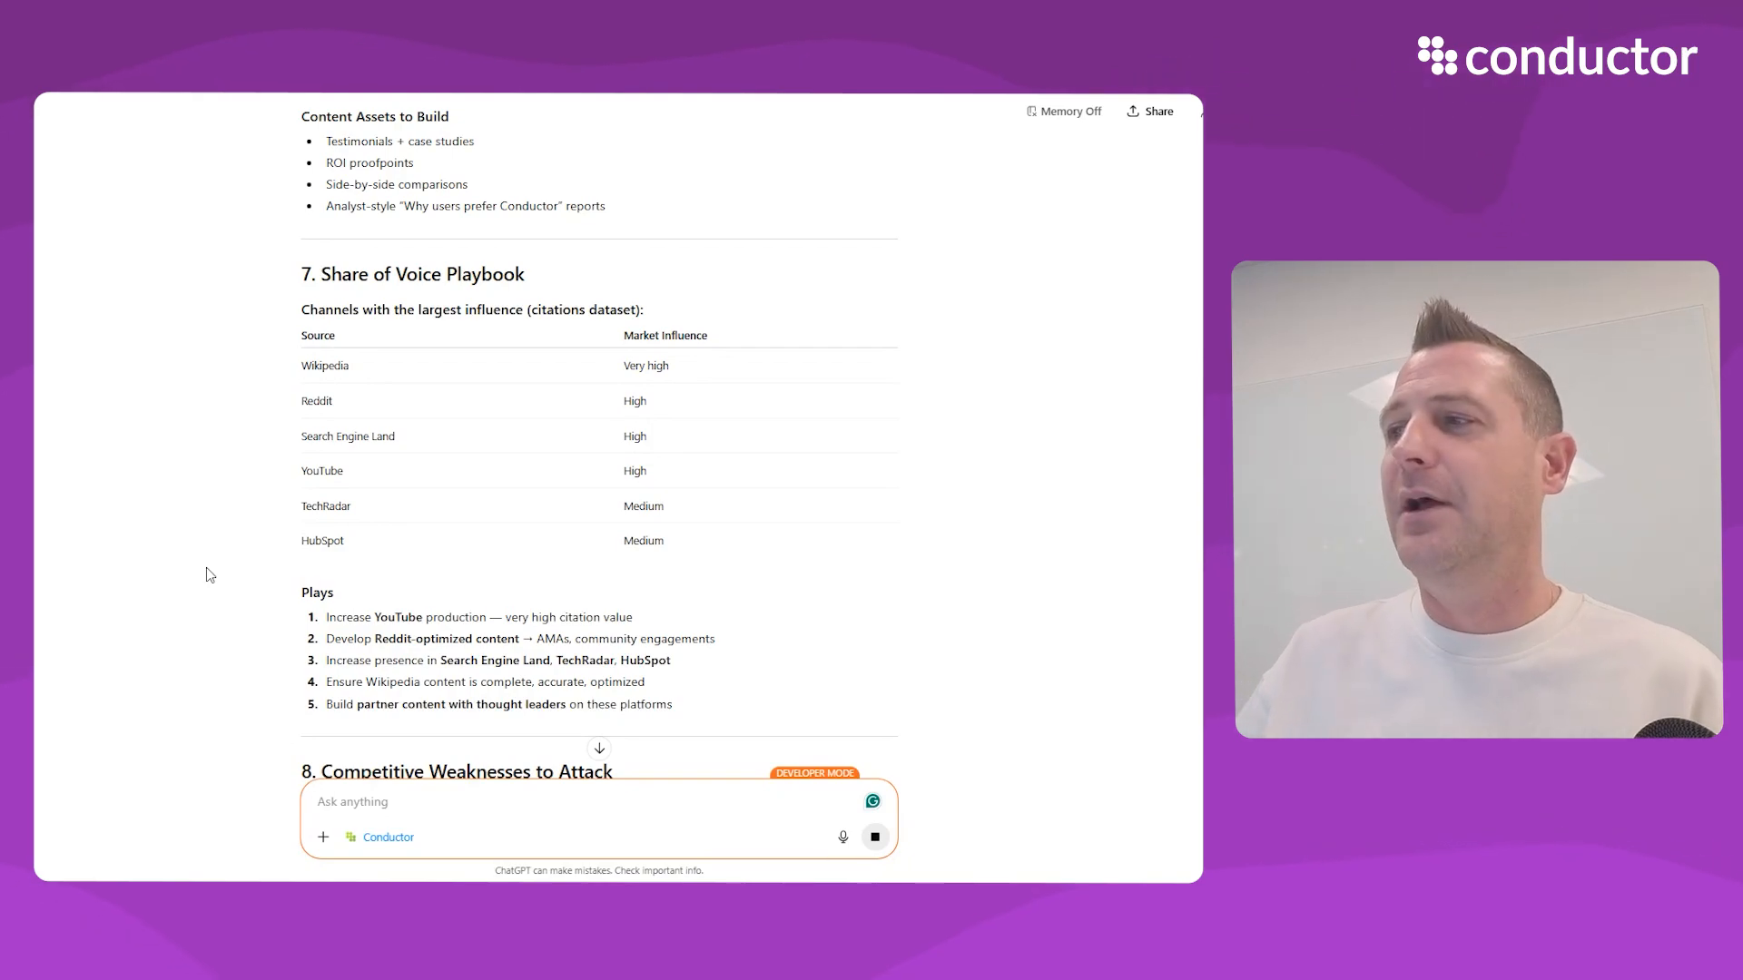
{"action": "scroll", "coordinate": [193, 603], "scroll_direction": "down", "scroll_amount": 6}
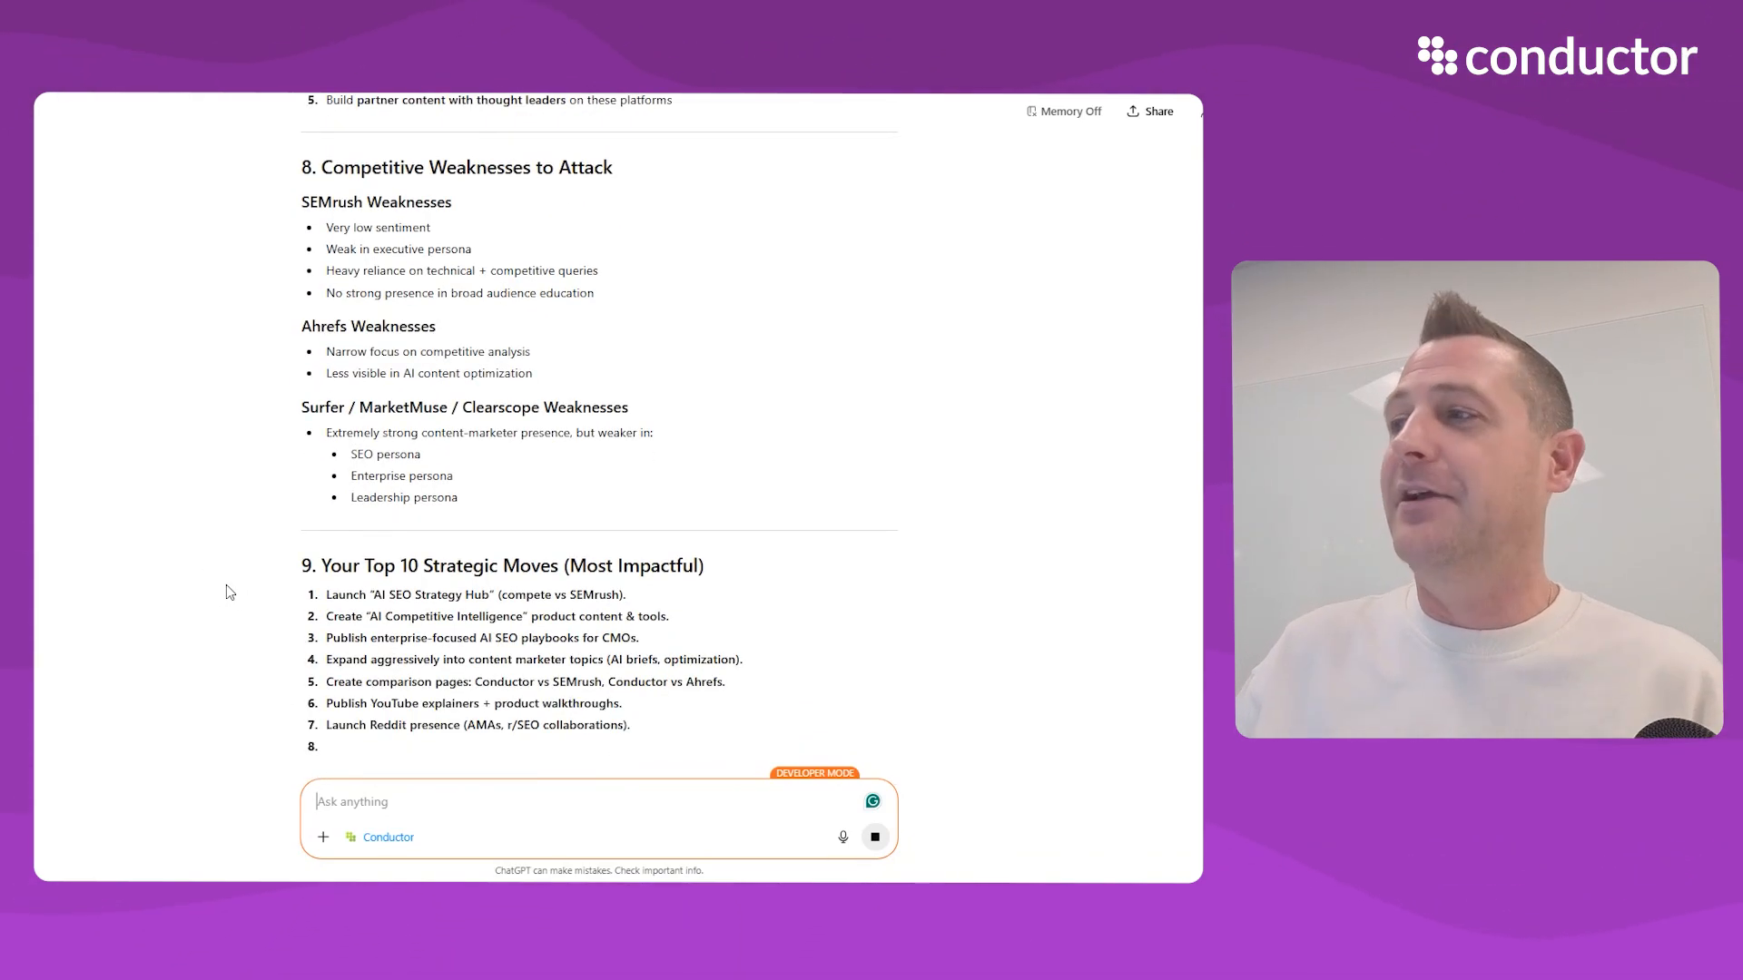
{"action": "scroll", "coordinate": [238, 594], "scroll_direction": "down", "scroll_amount": 1}
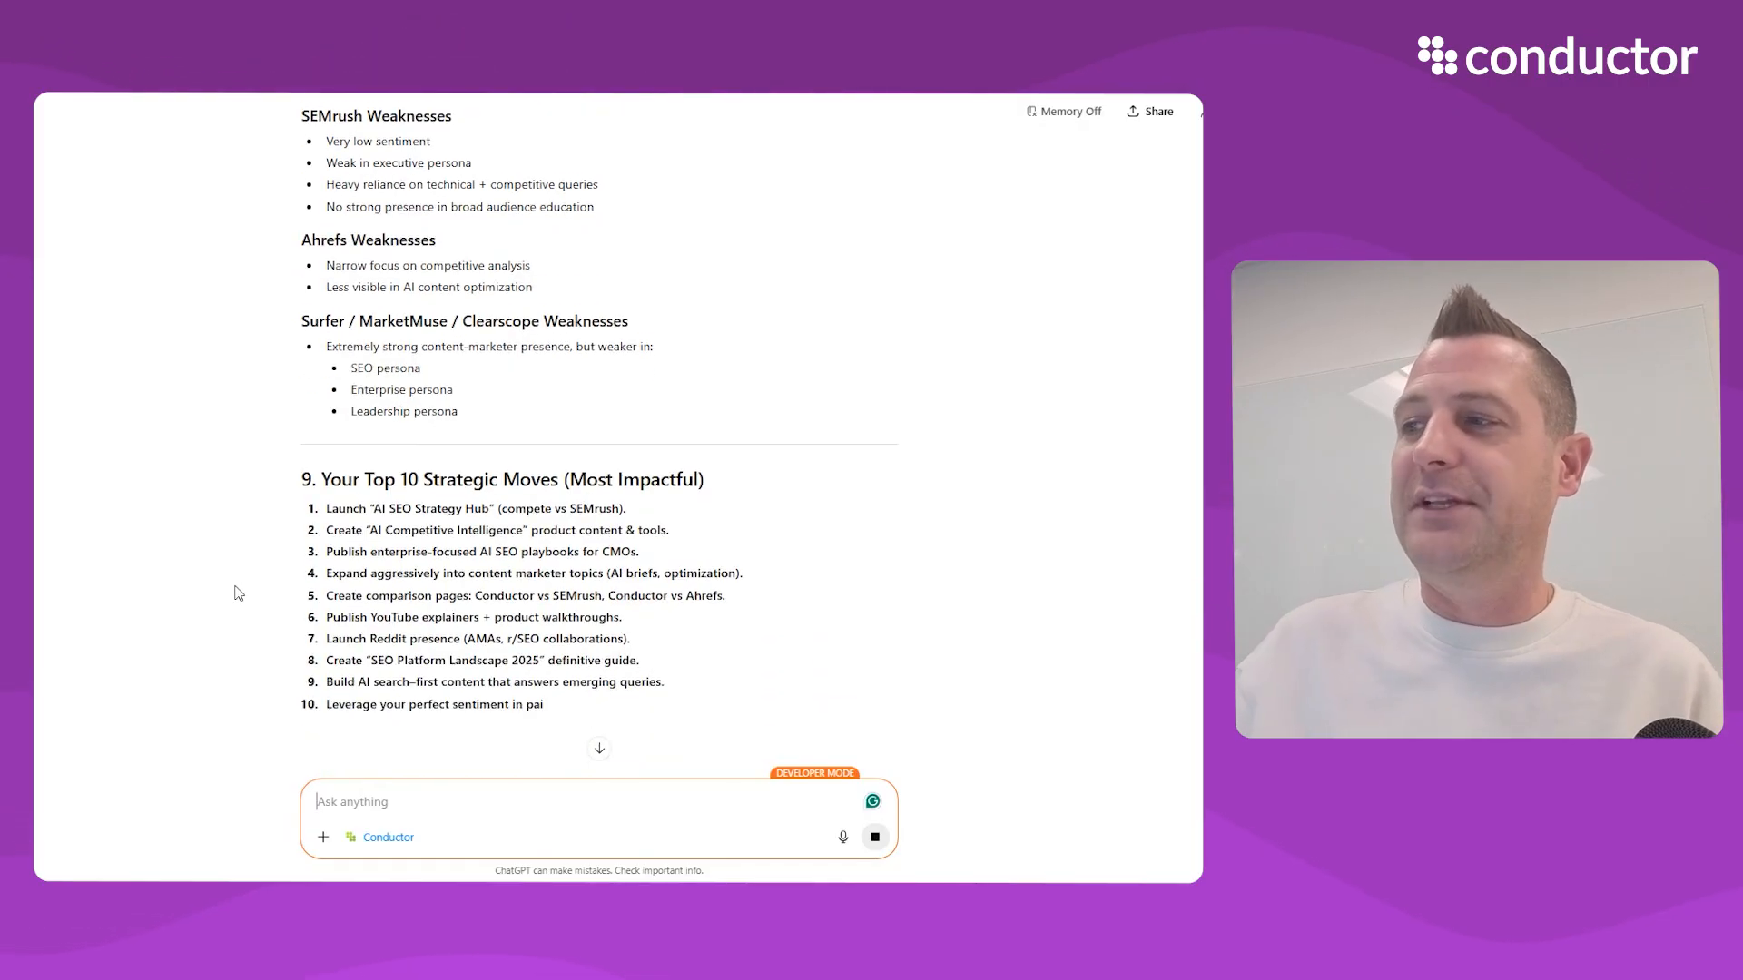
{"action": "scroll", "coordinate": [234, 591], "scroll_direction": "down", "scroll_amount": 2}
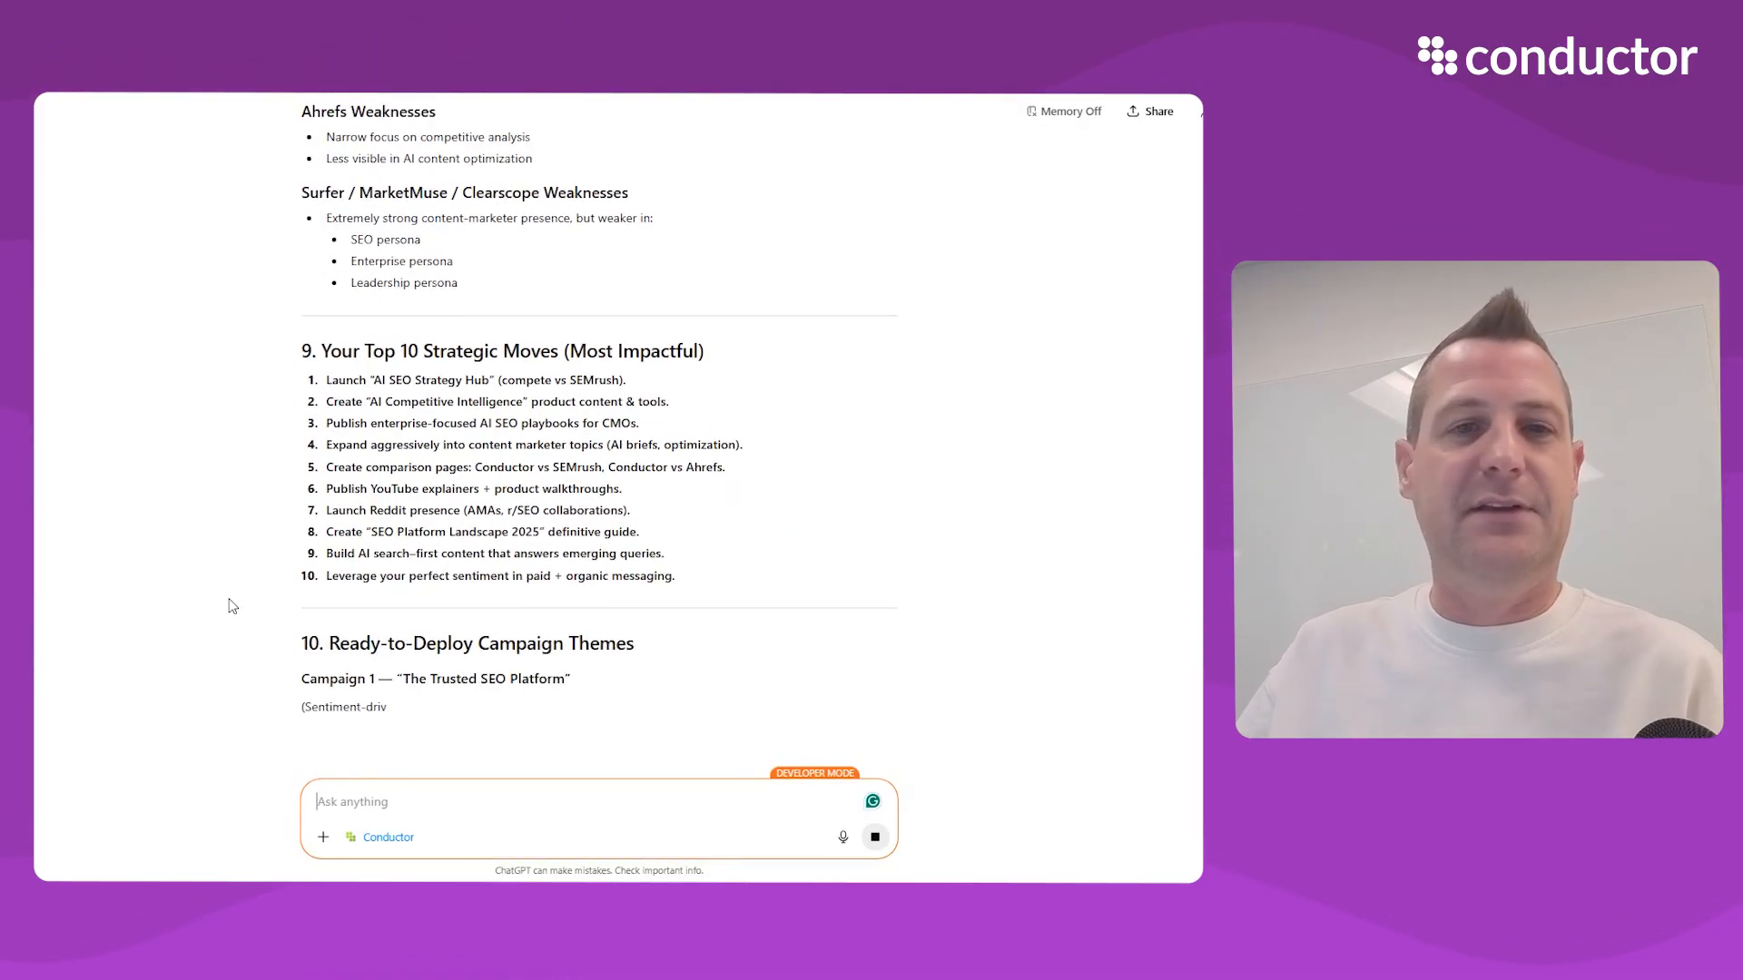